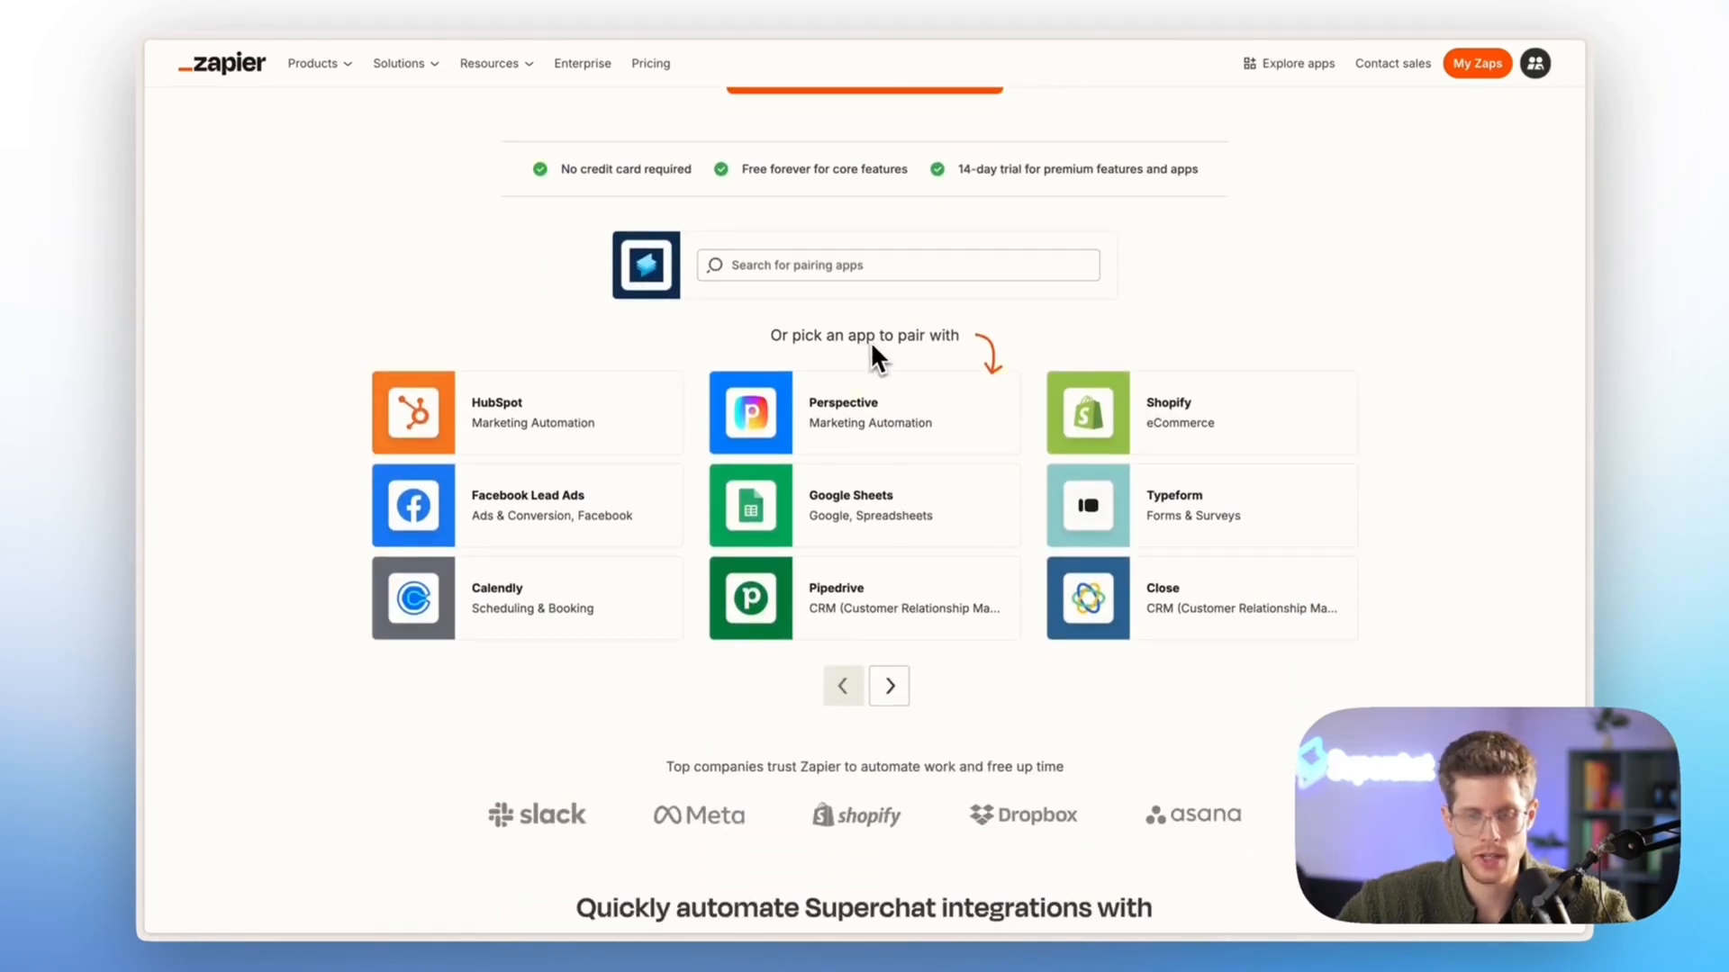
Search Superchat's pairing apps for Calendly and open the Calendly and Superchat integration page
left_click(756, 265)
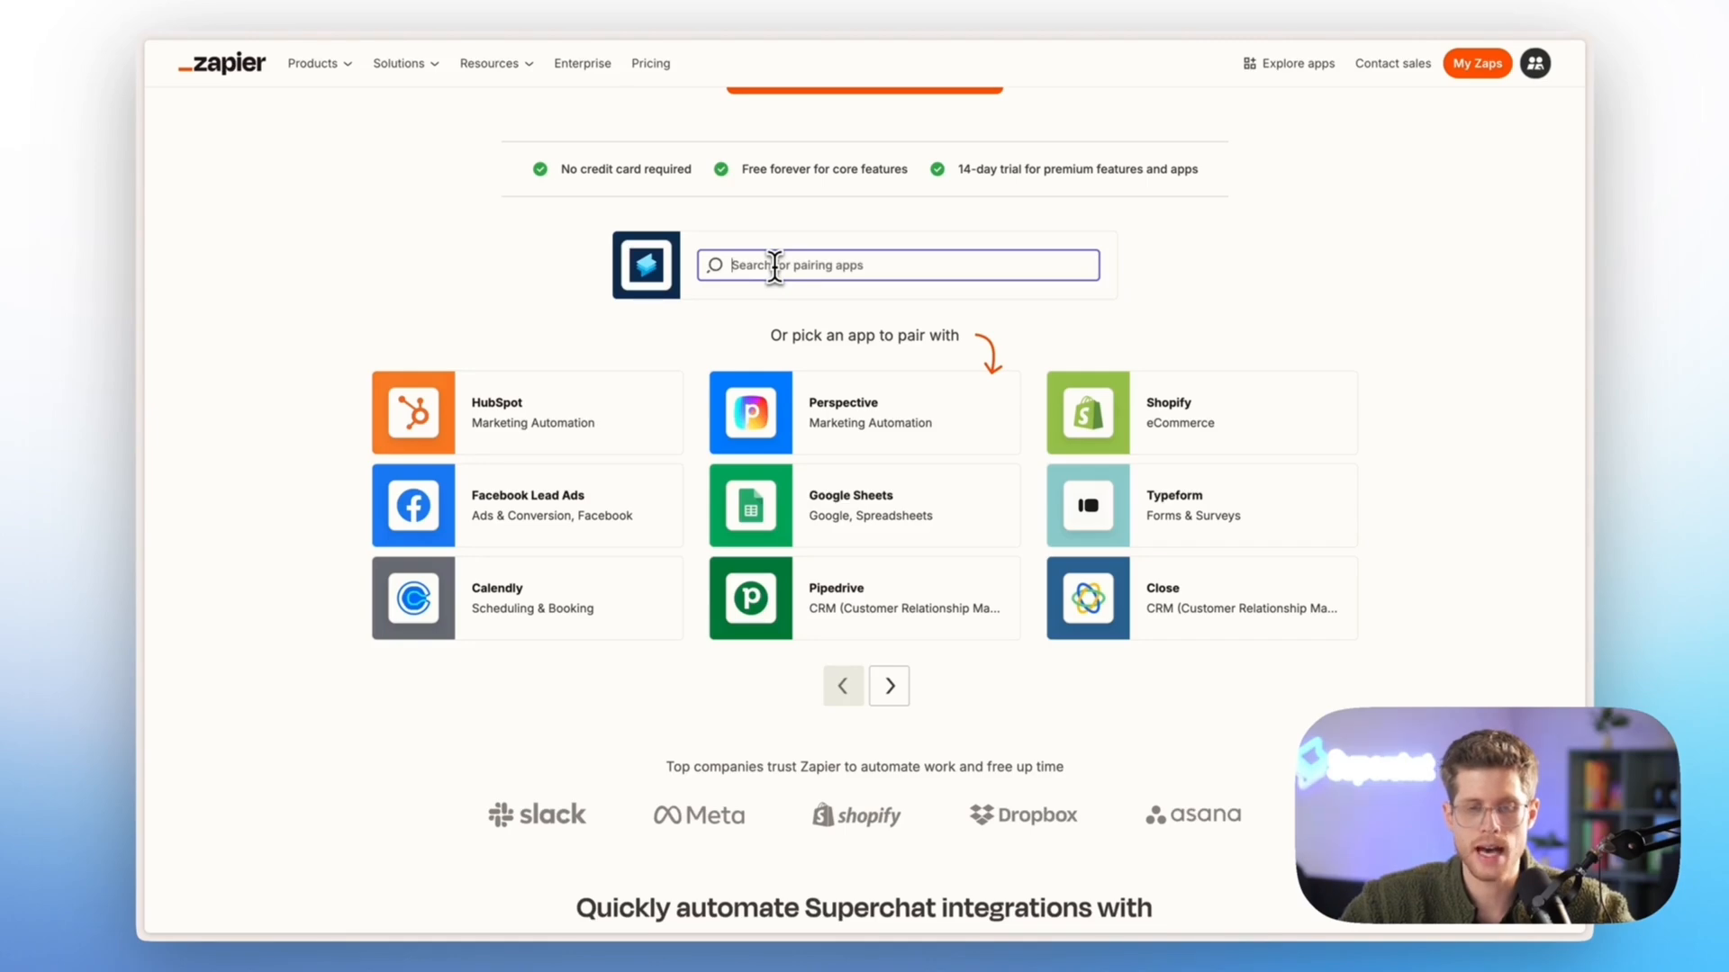
type("dalendly")
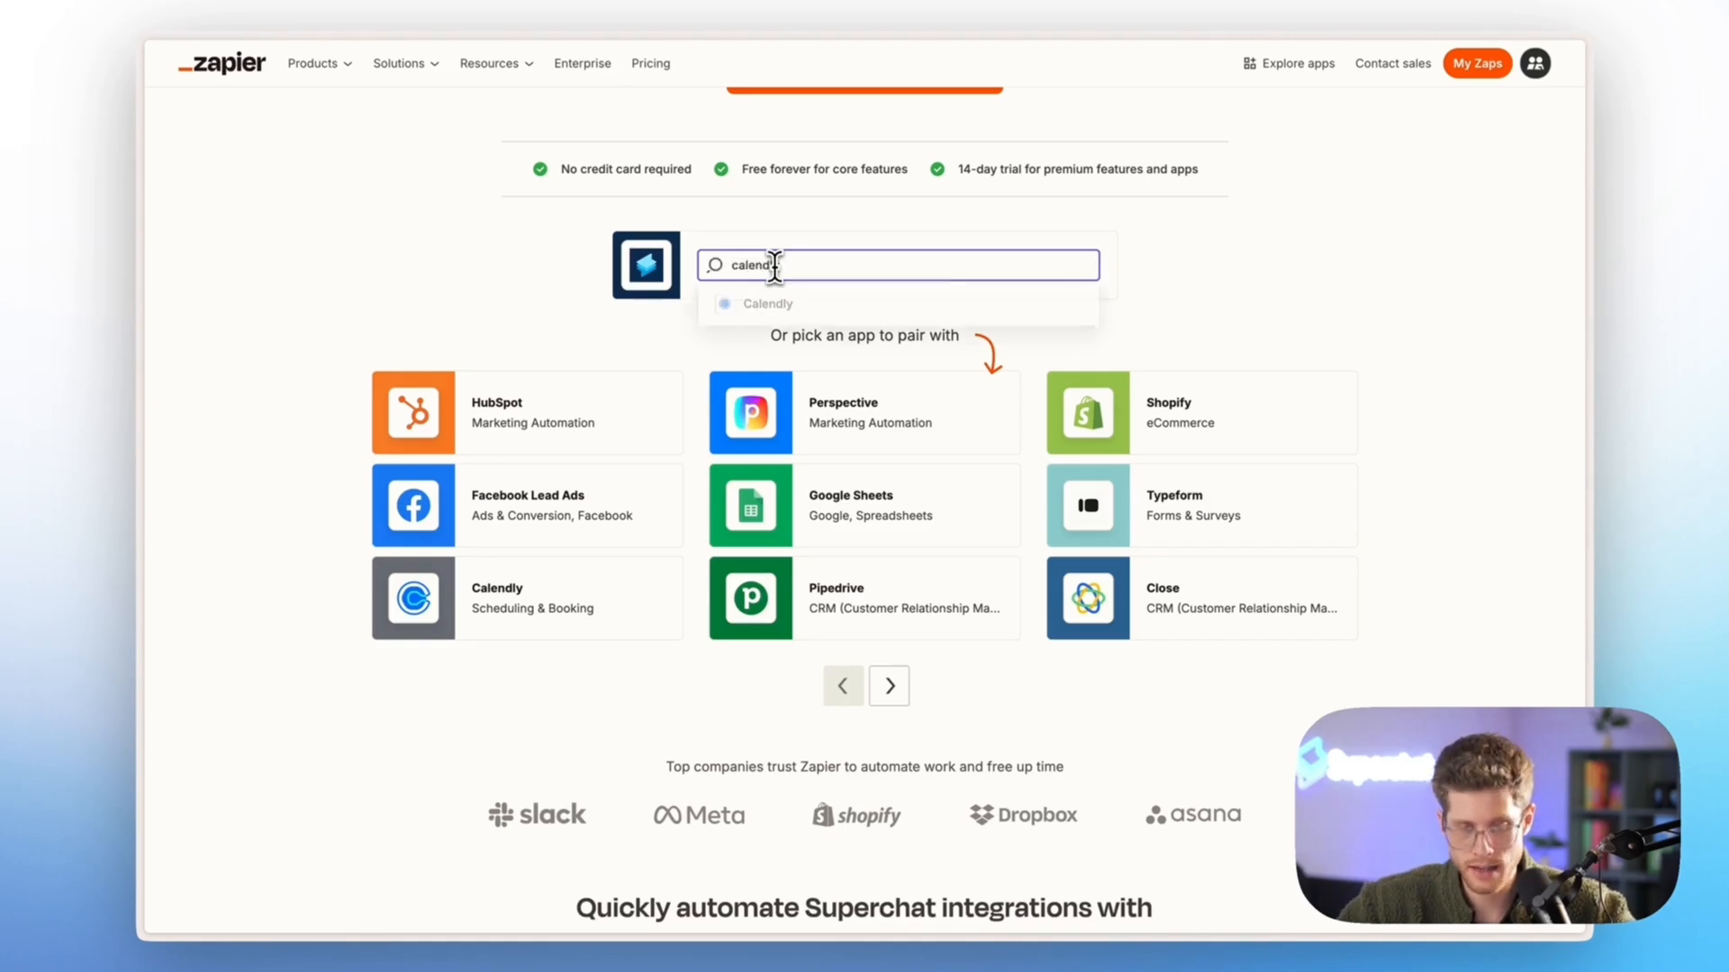
left_click(773, 300)
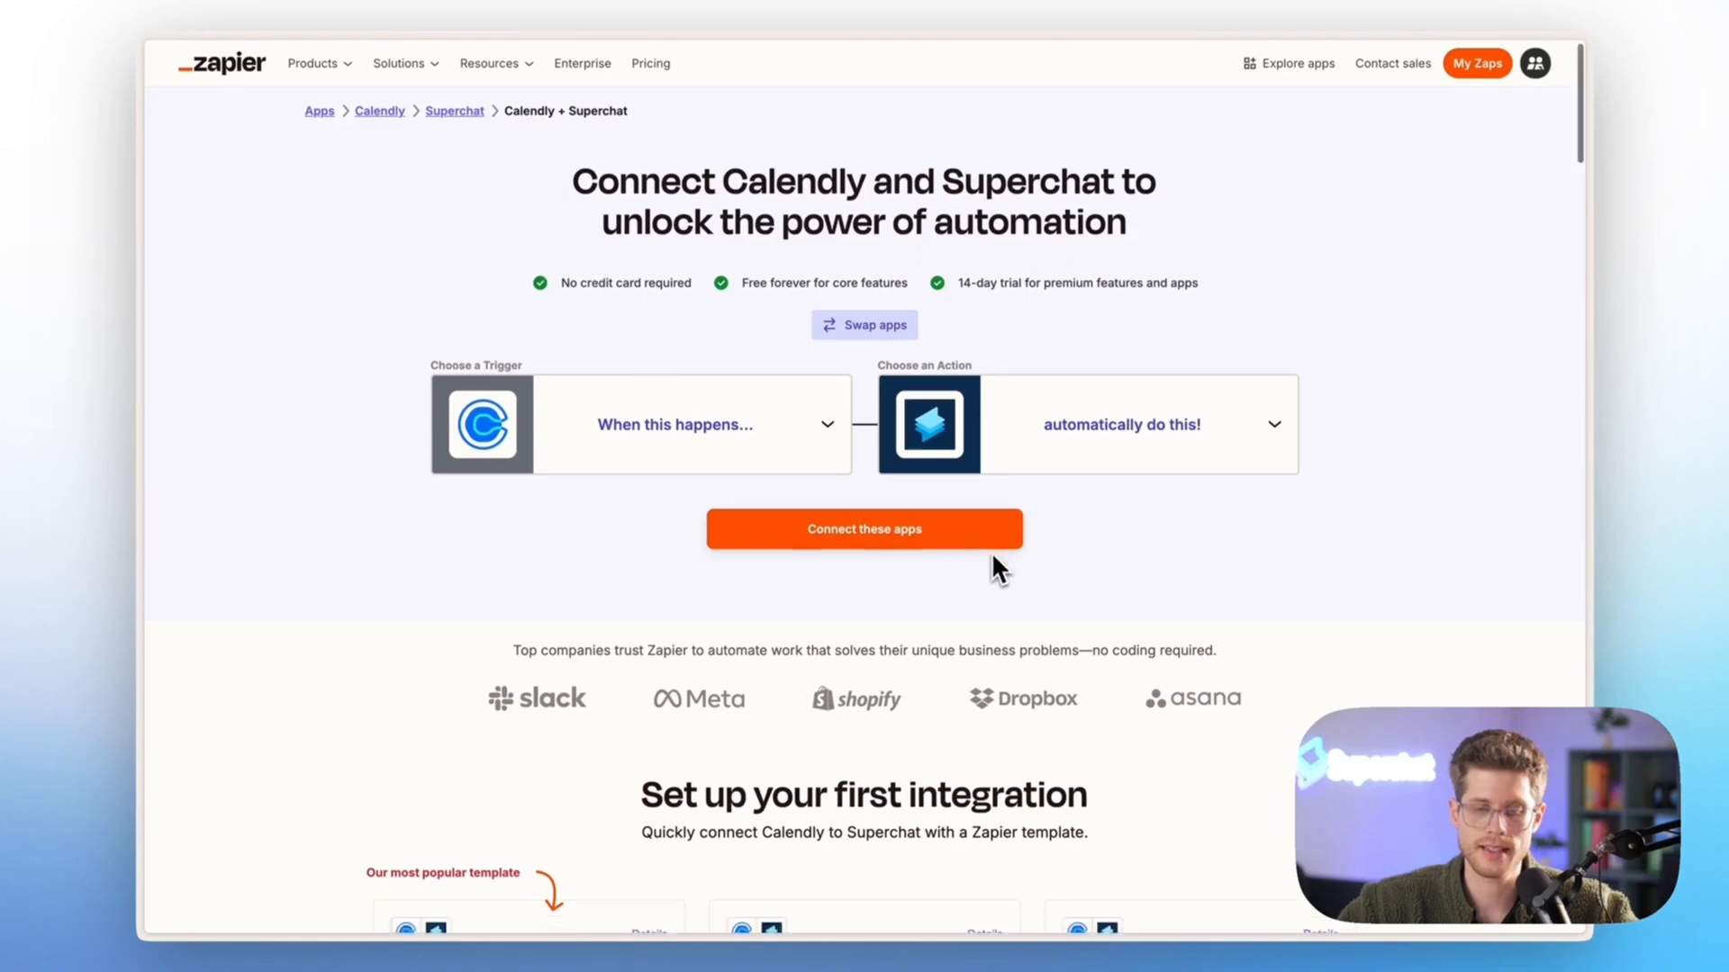
Look over the Calendly and Superchat templates, and try swapping the trigger and action apps before restoring Calendly as the trigger
scroll(991, 567, "down", 7)
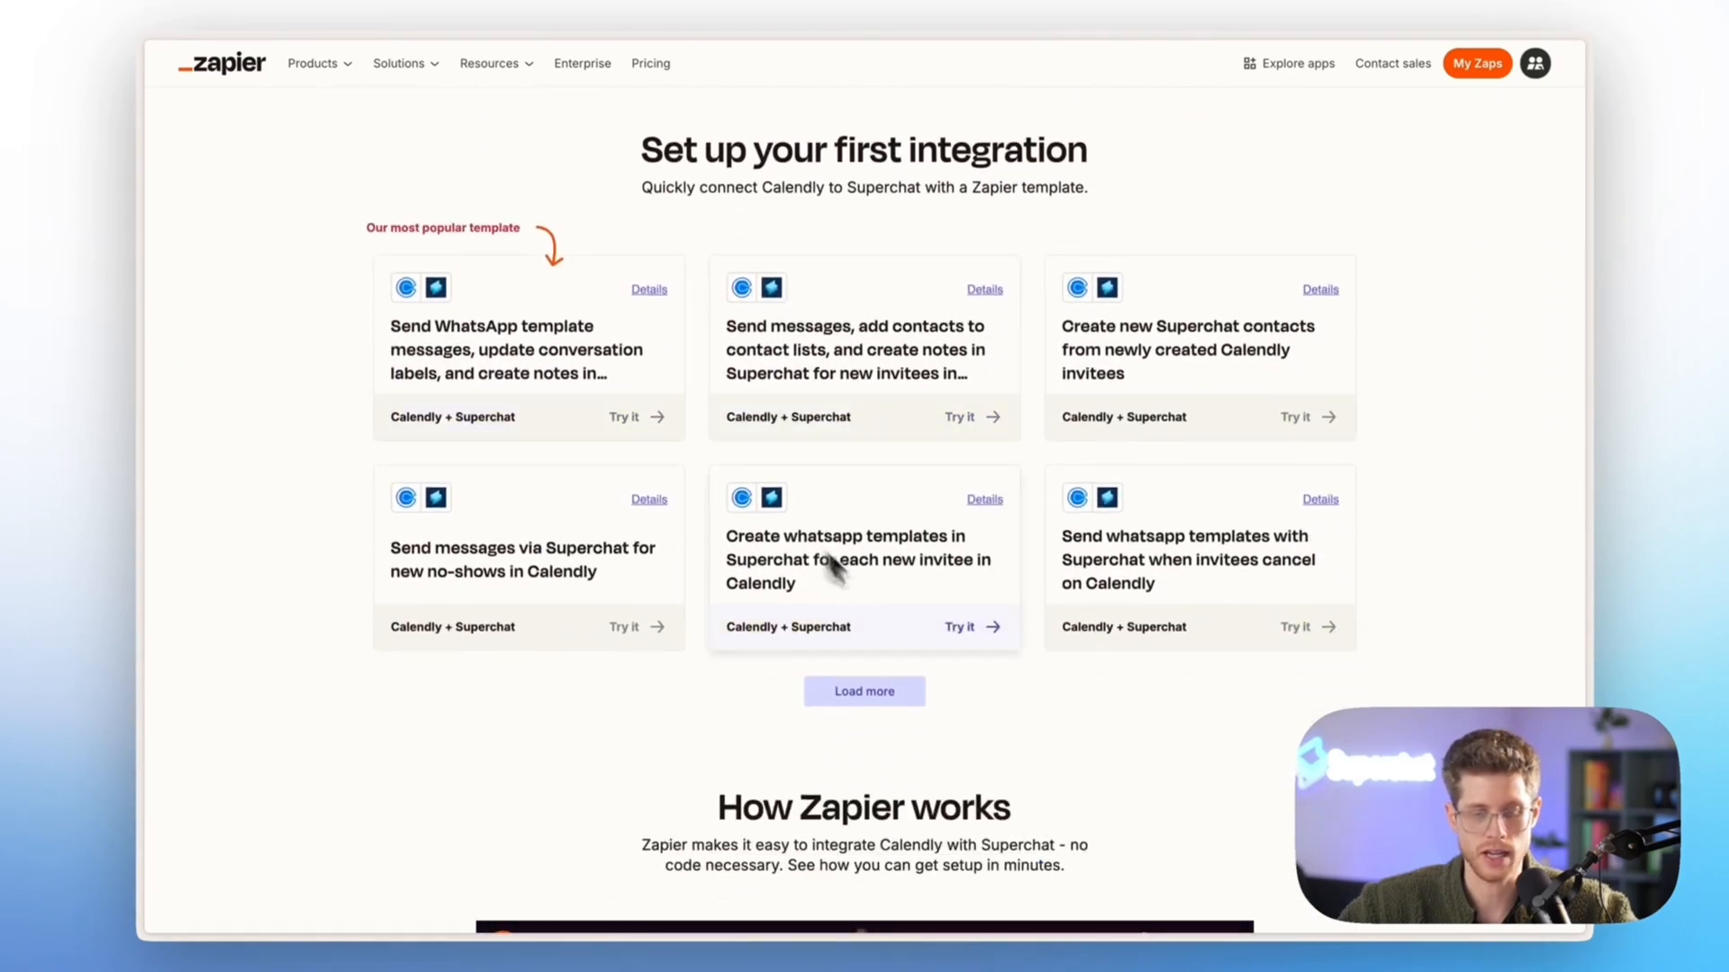
scroll(822, 567, "down", 3)
scroll(900, 609, "up", 11)
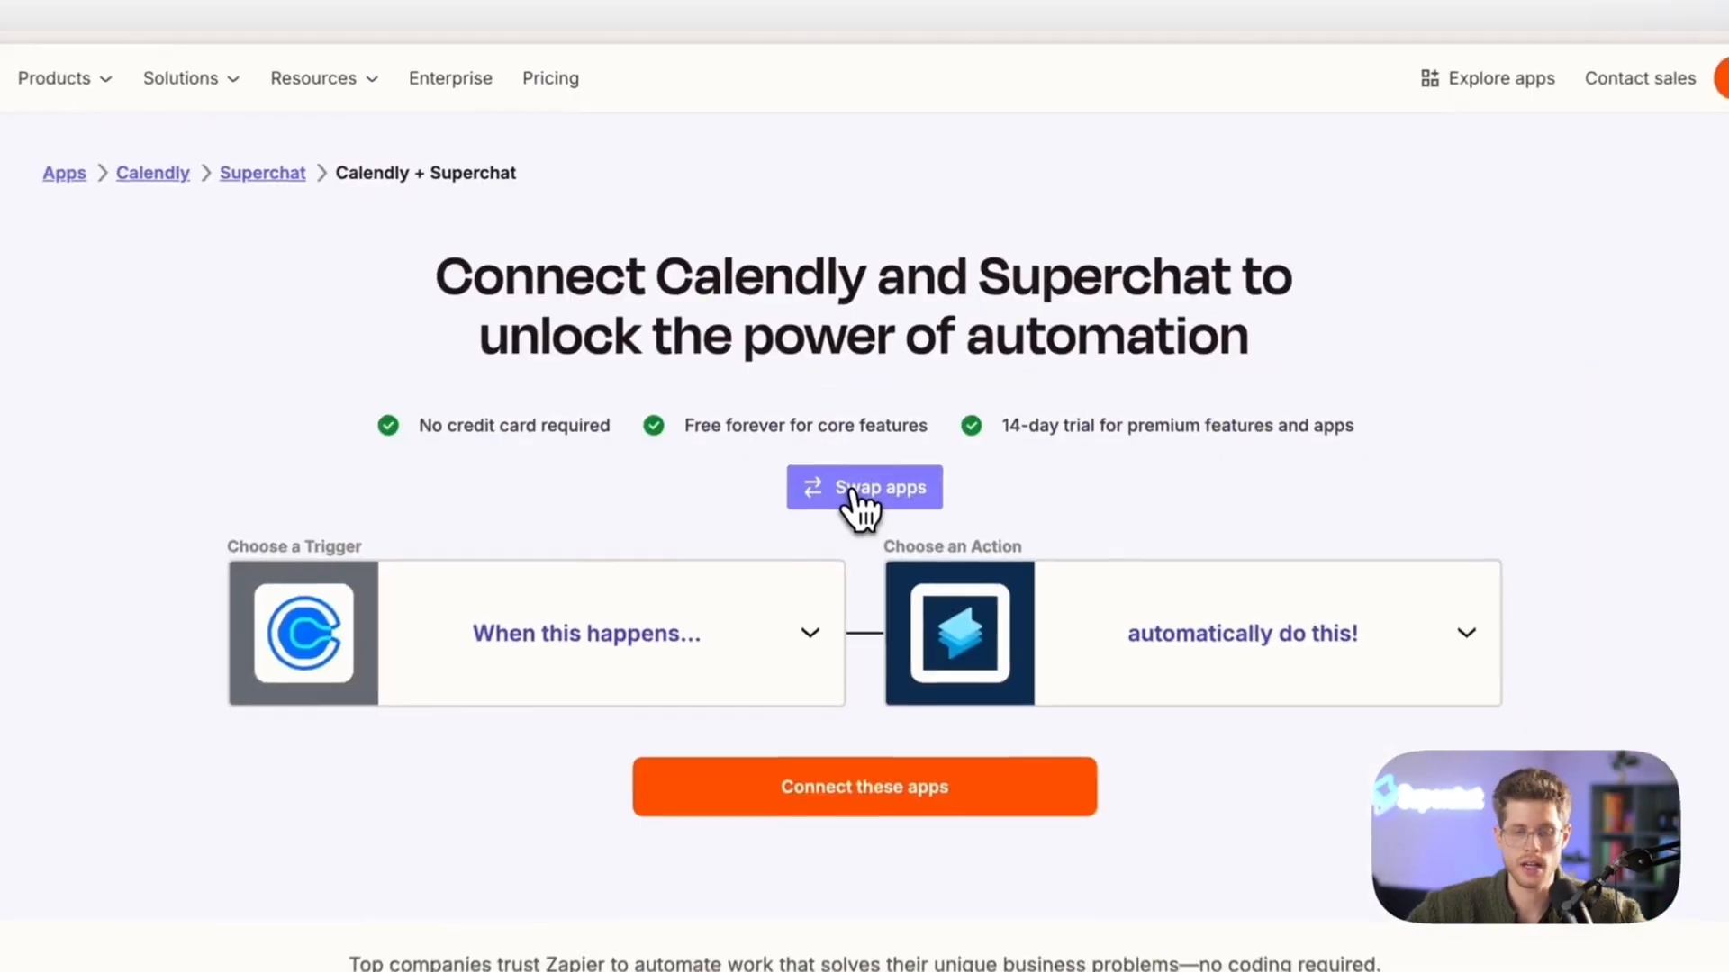
left_click(870, 349)
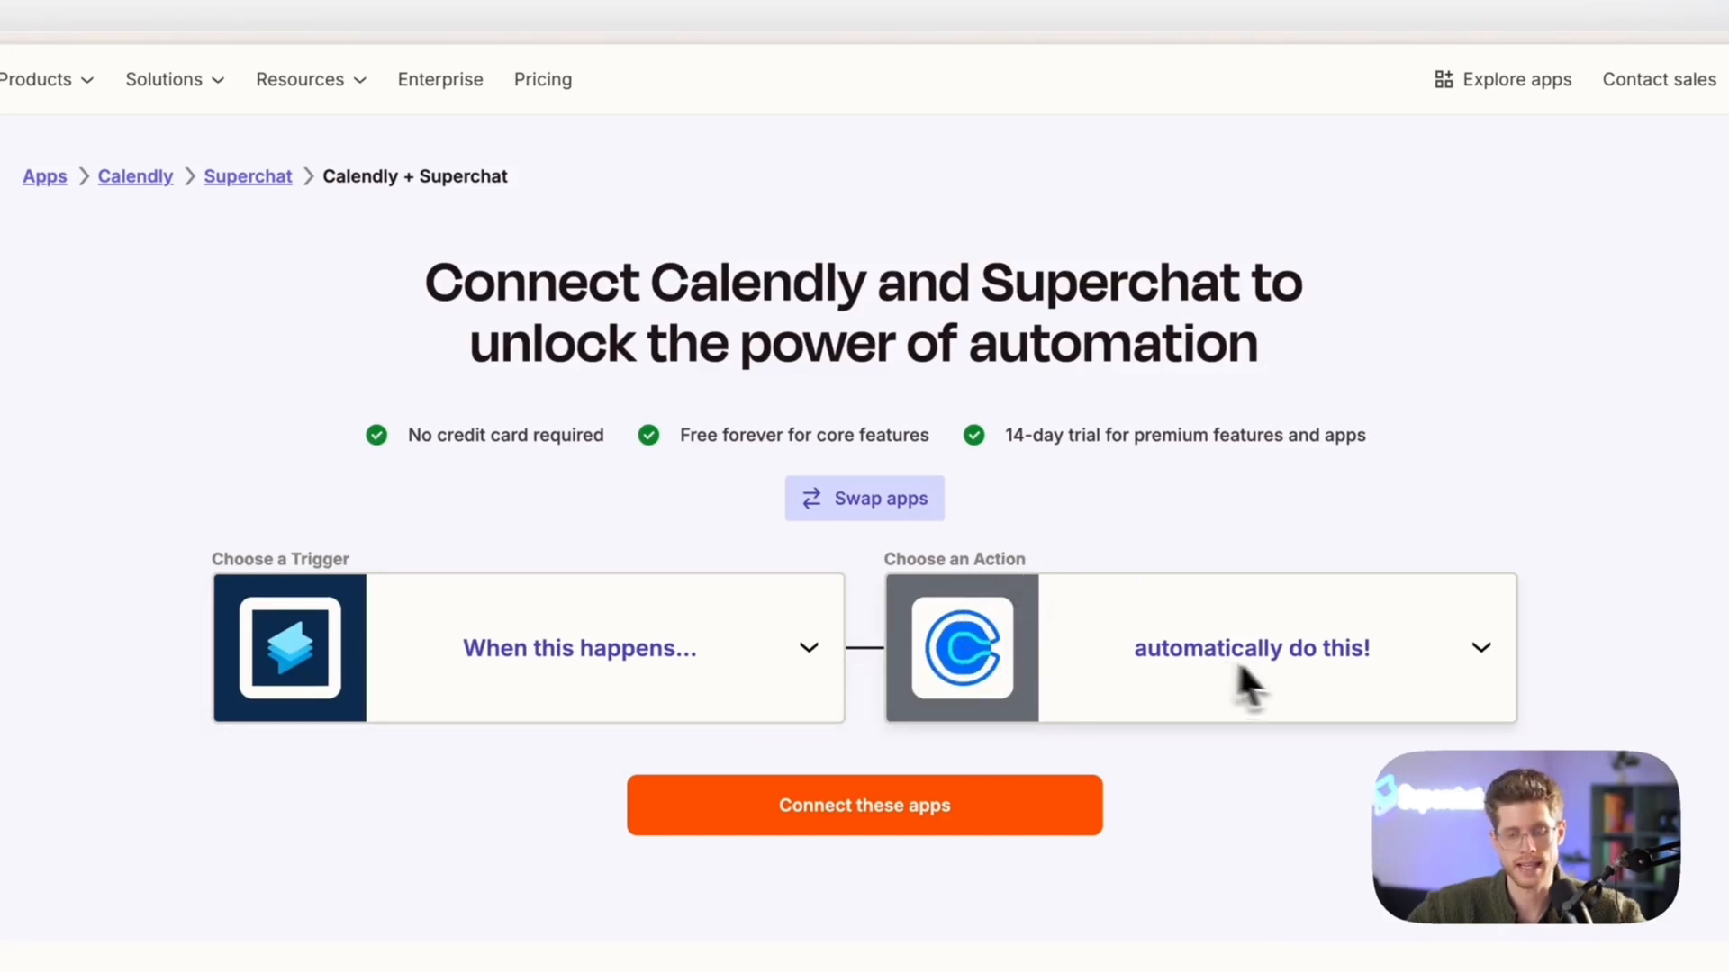
left_click(885, 511)
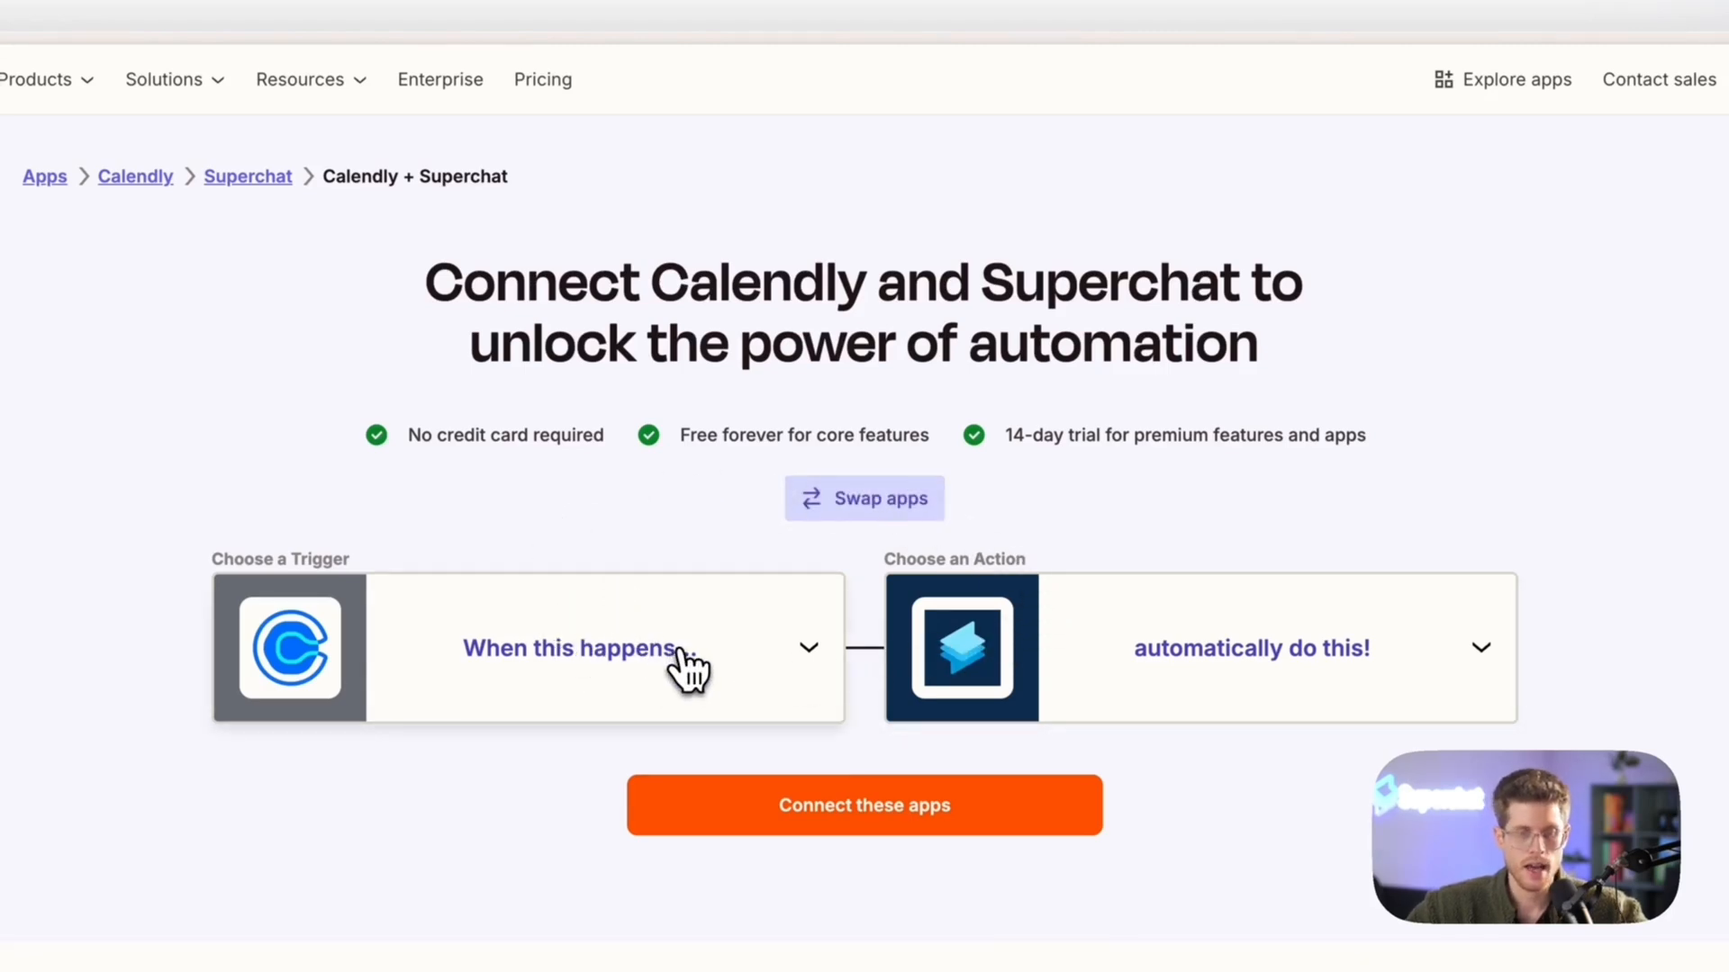
Switch to Calendly's public Book Appointment page and choose the 09:00 slot on Wednesday, April 30, 2025
mouse_move(152, 368)
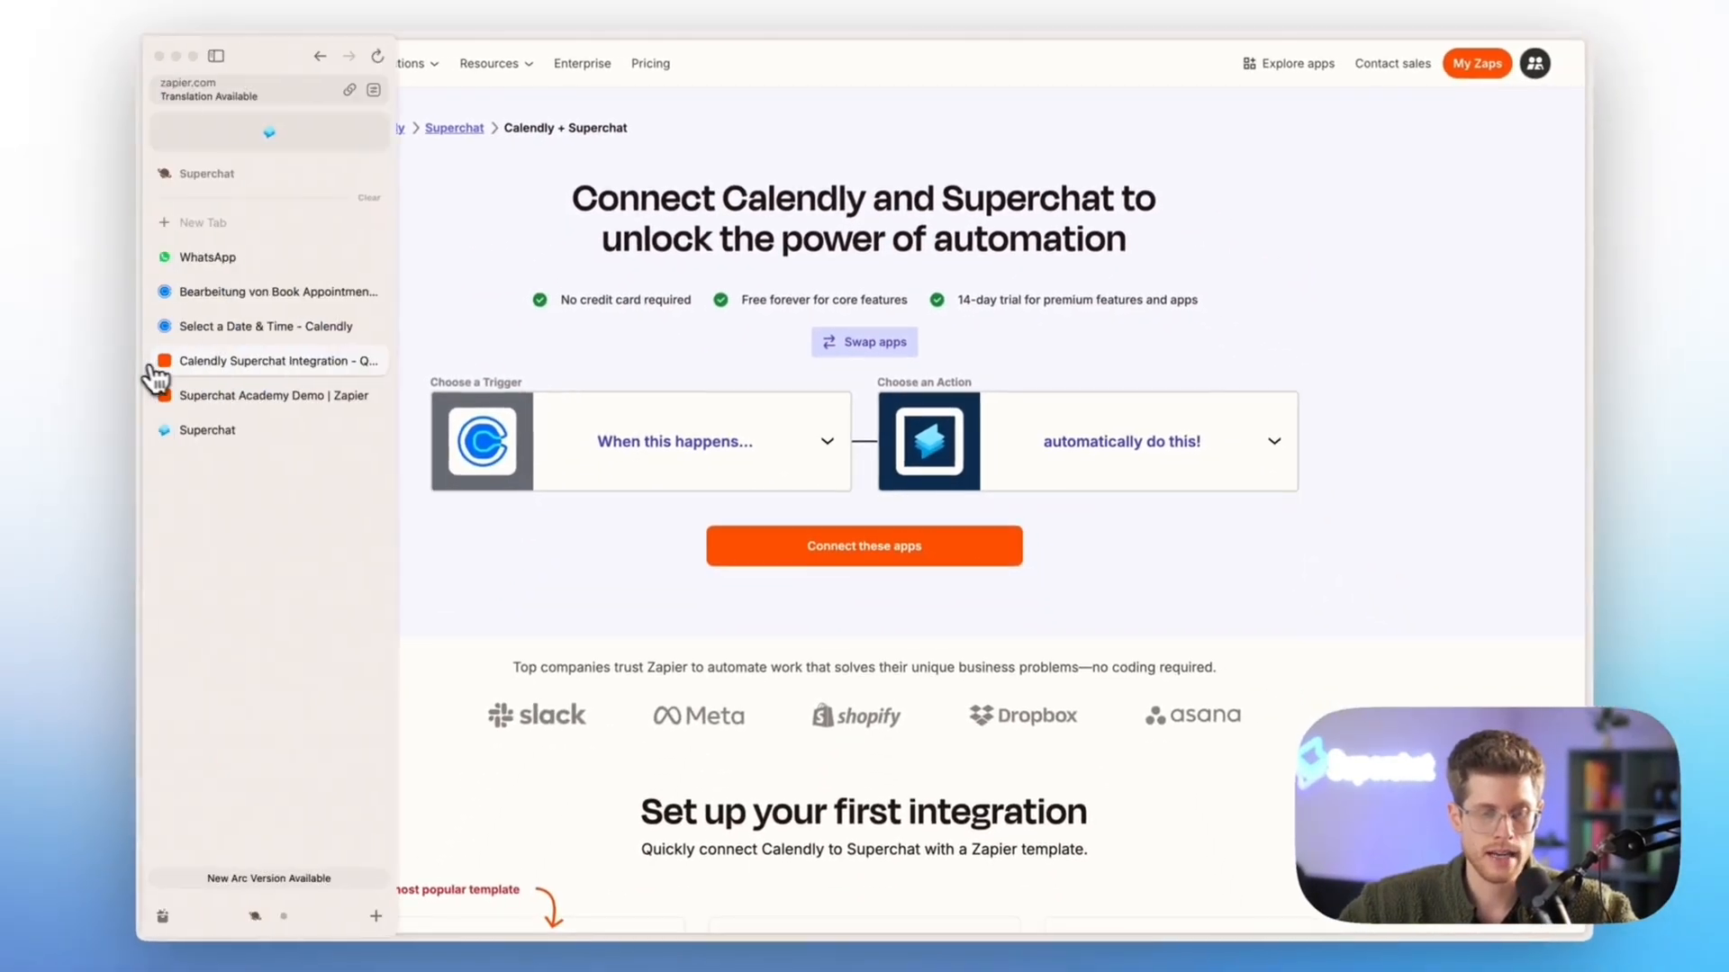
left_click(225, 298)
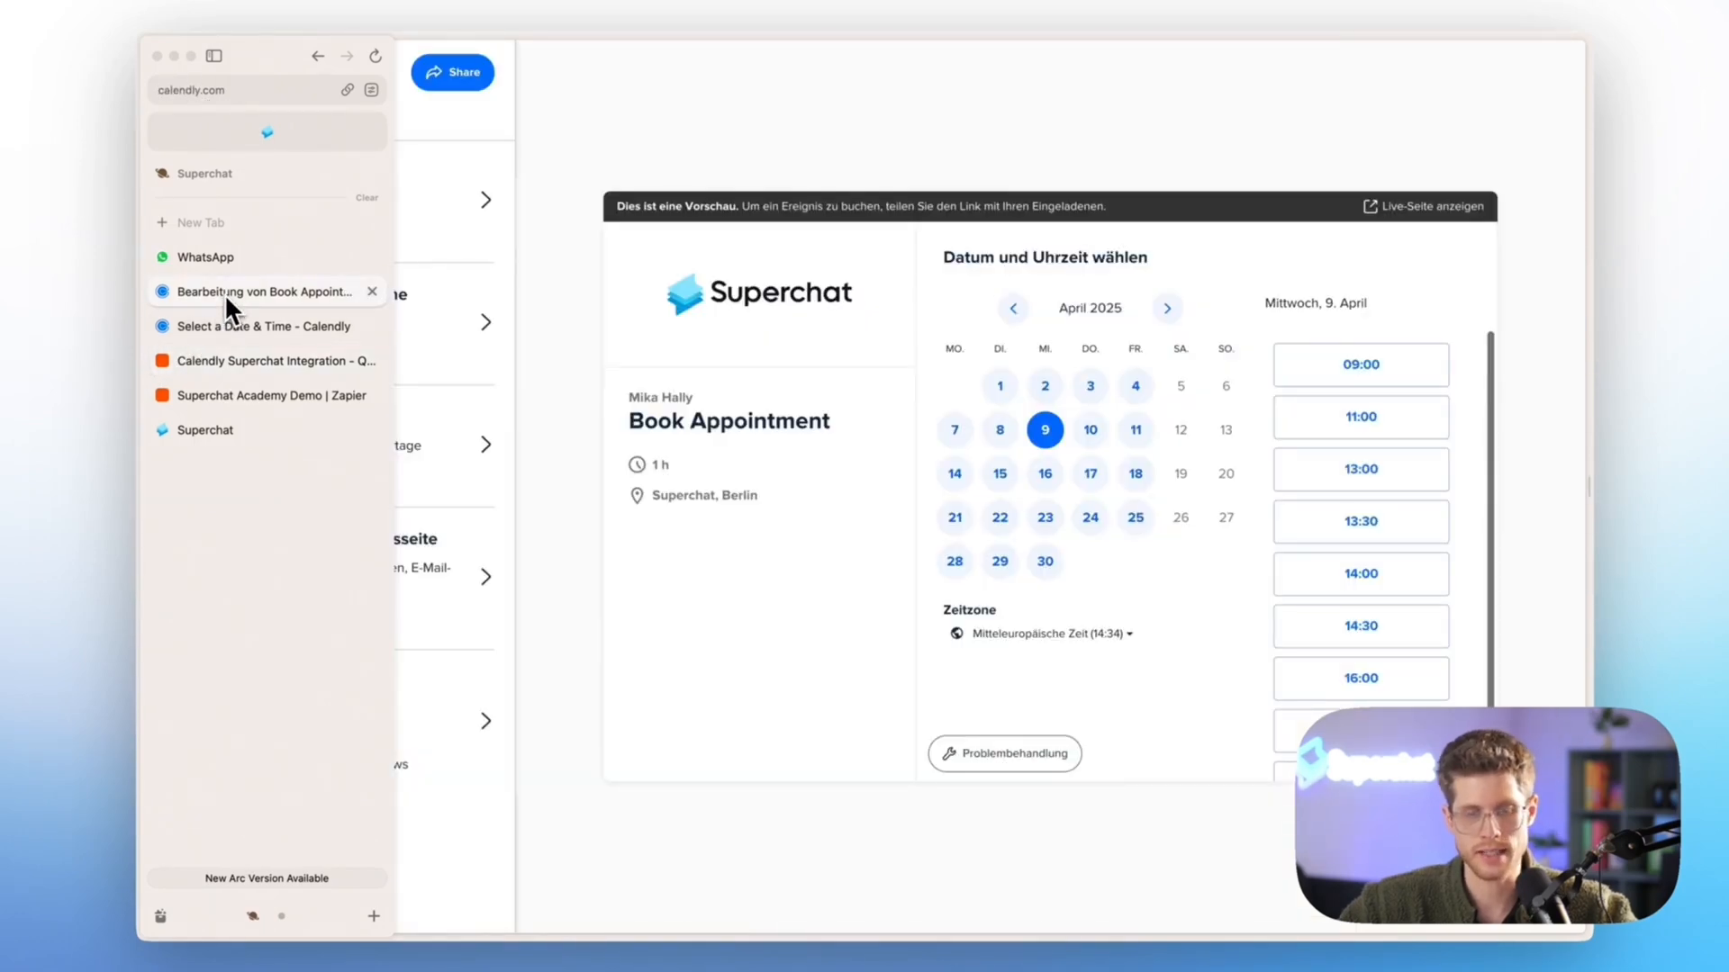
left_click(221, 326)
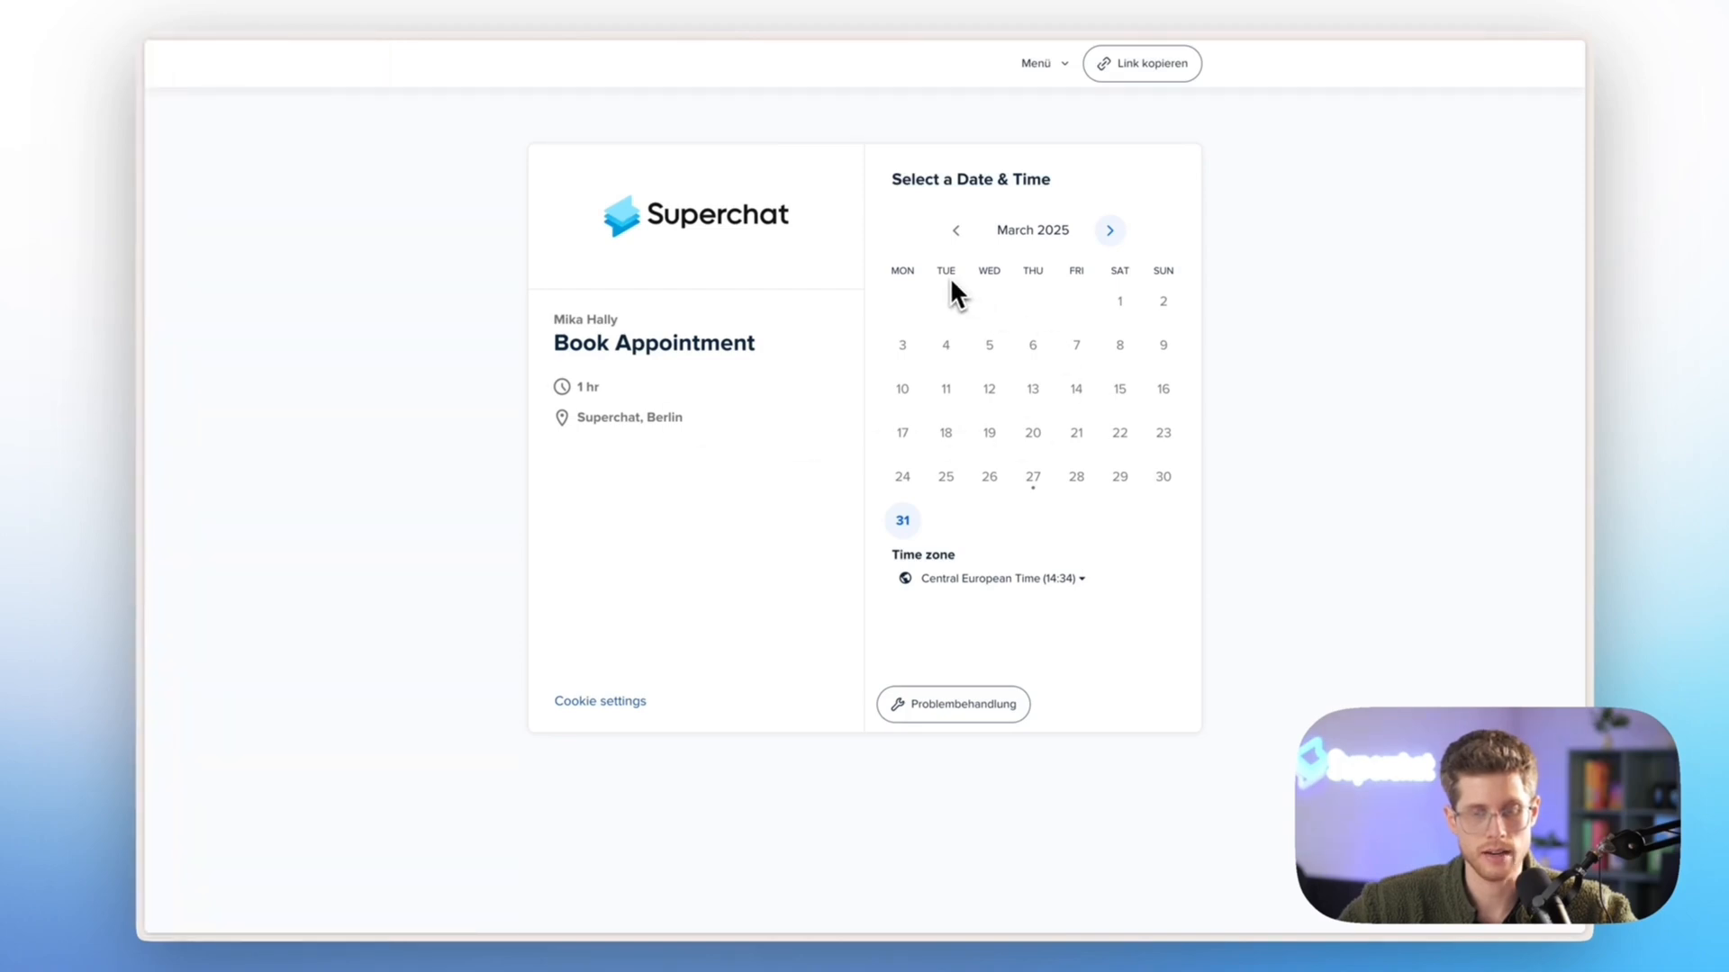
left_click(1110, 231)
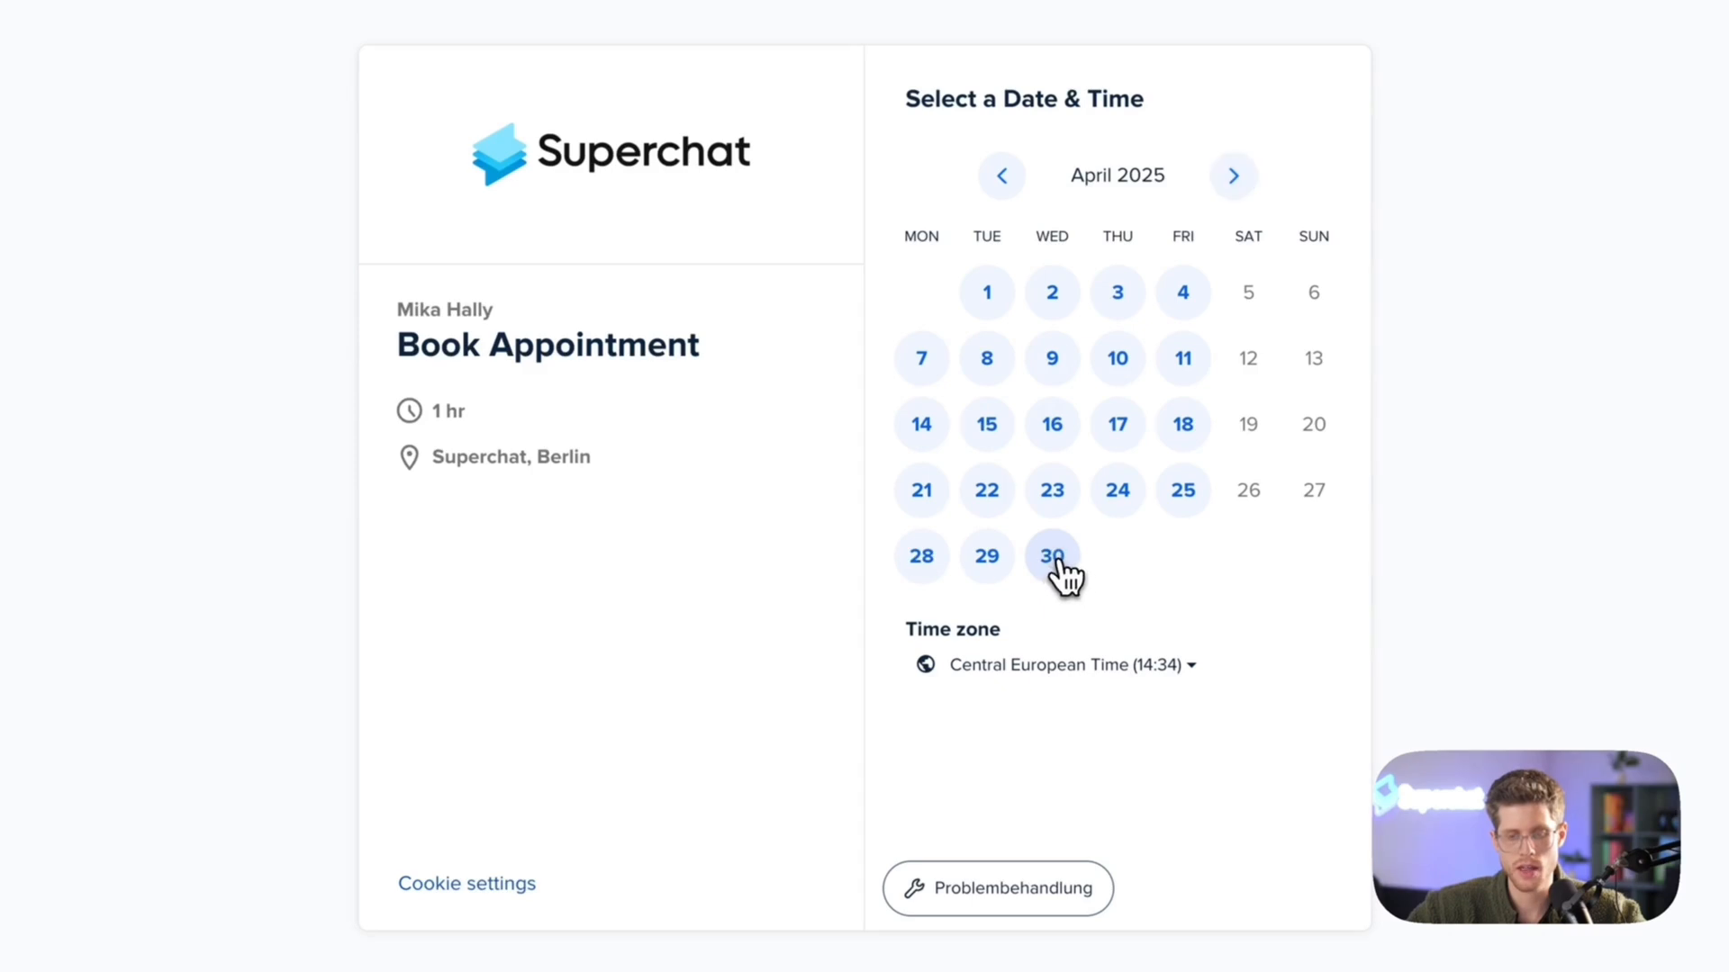
left_click(1060, 564)
left_click(1331, 259)
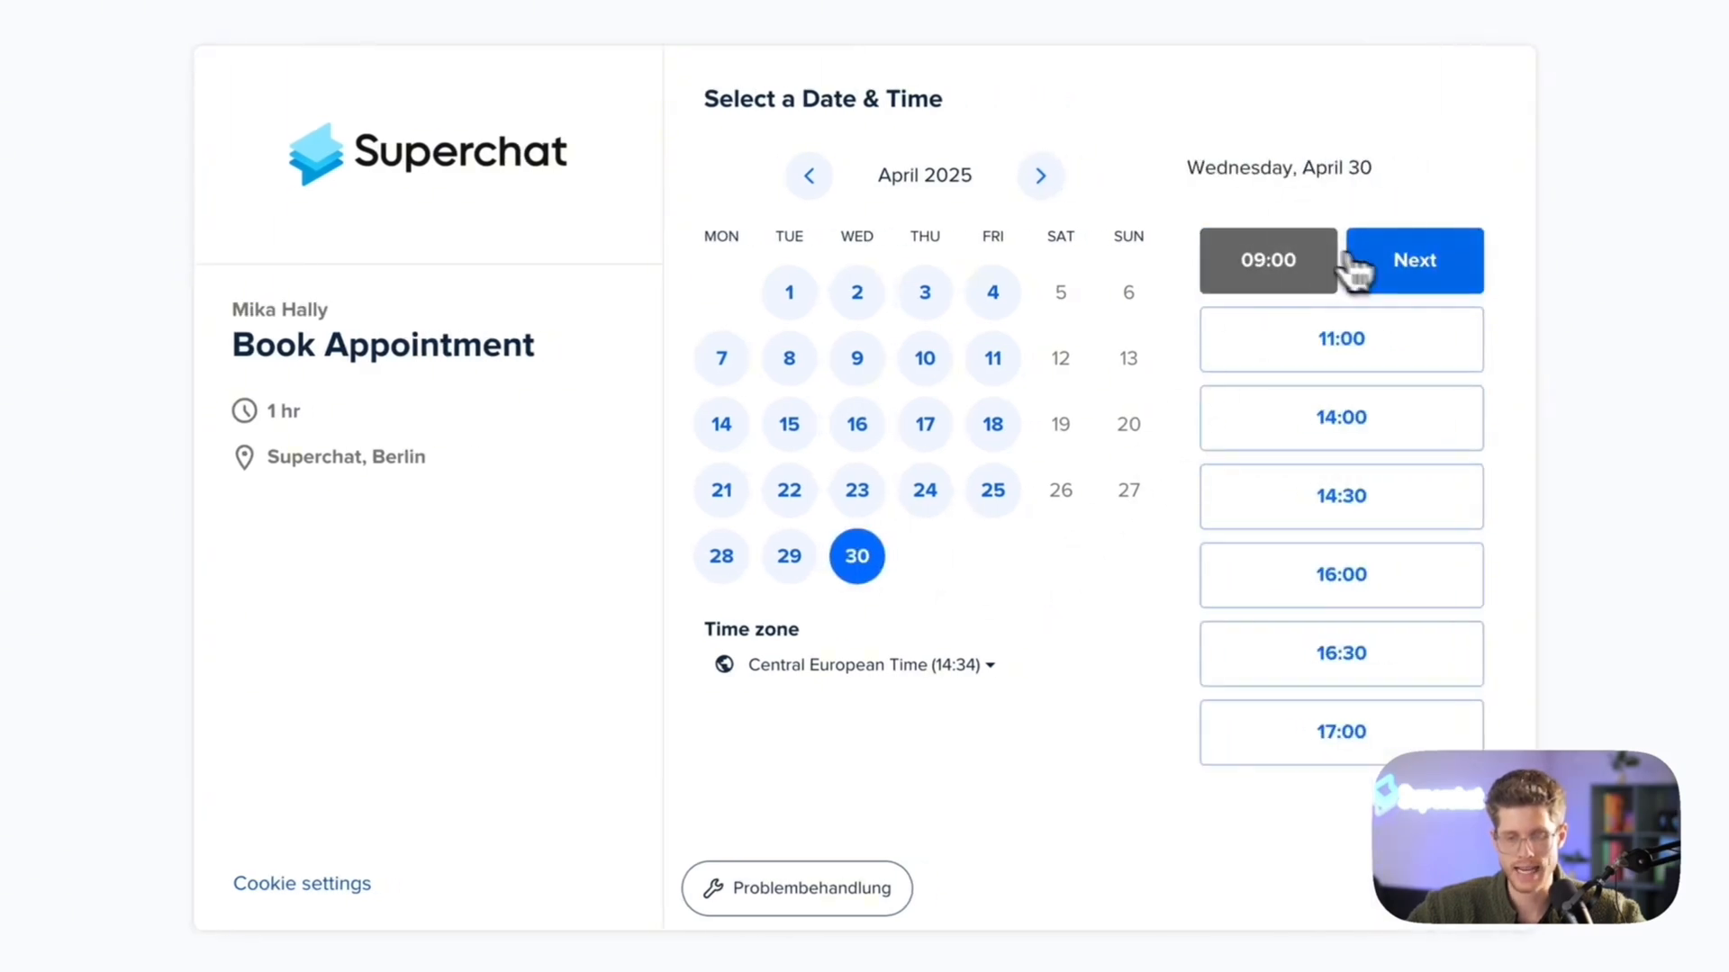
left_click(1412, 262)
Fill in the invitee's first name, last name, email and phone number, and schedule the appointment
left_click(884, 185)
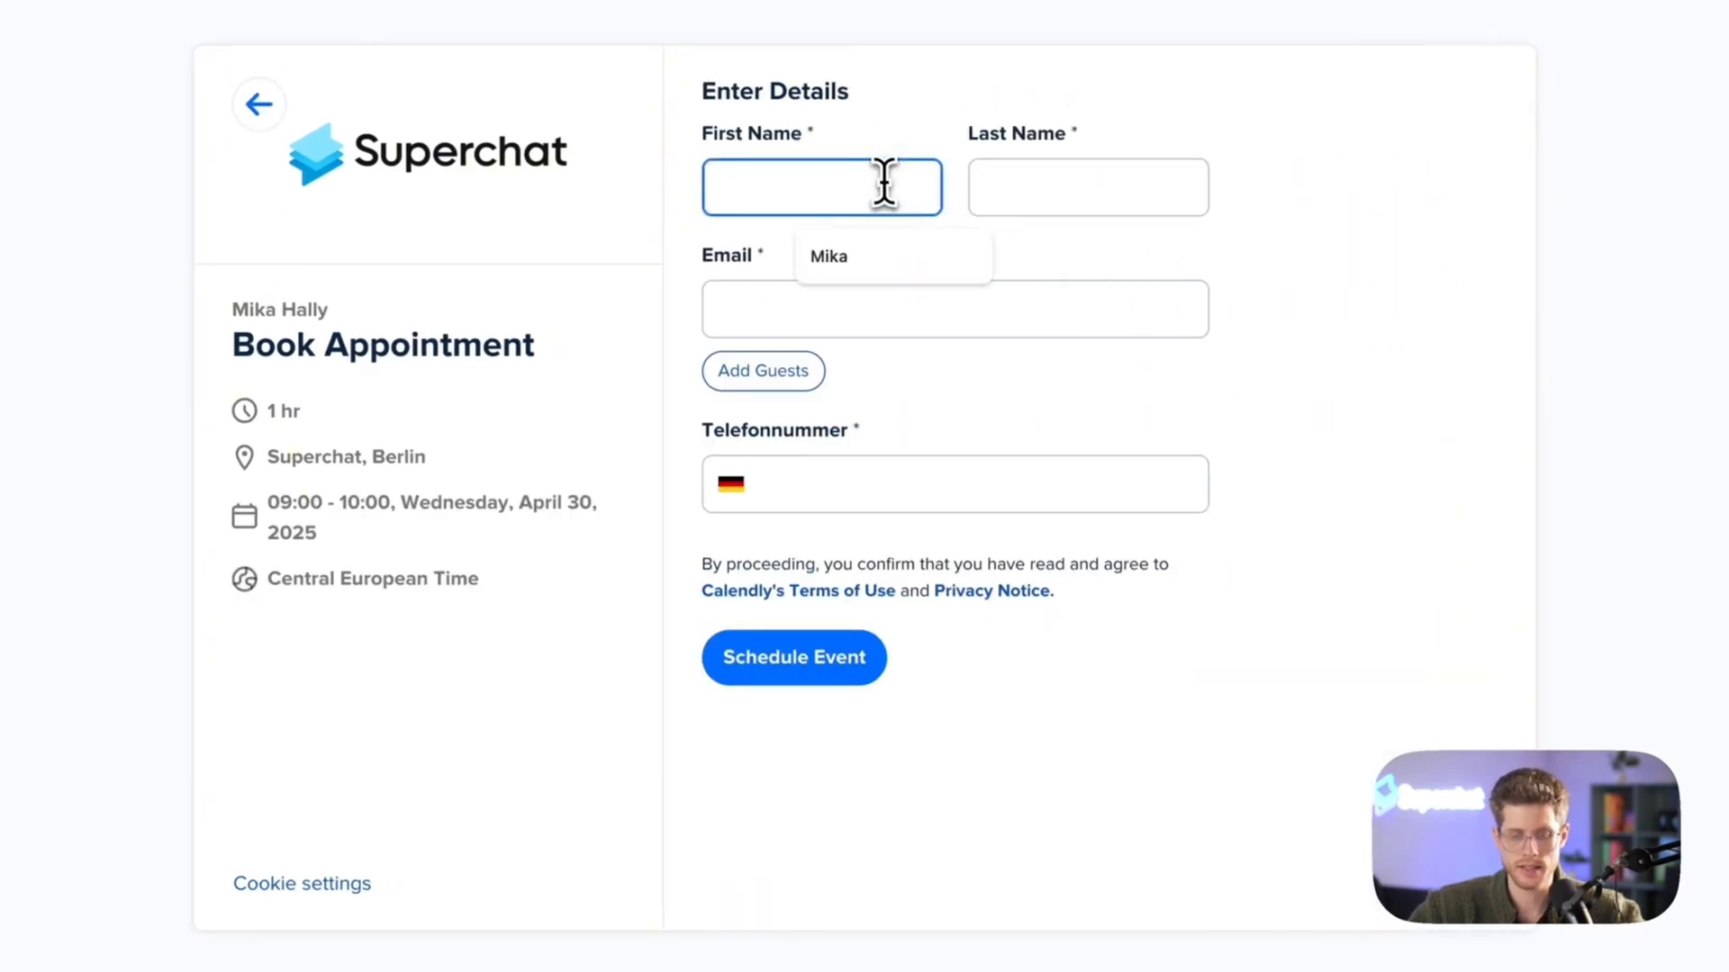
type("Thomas")
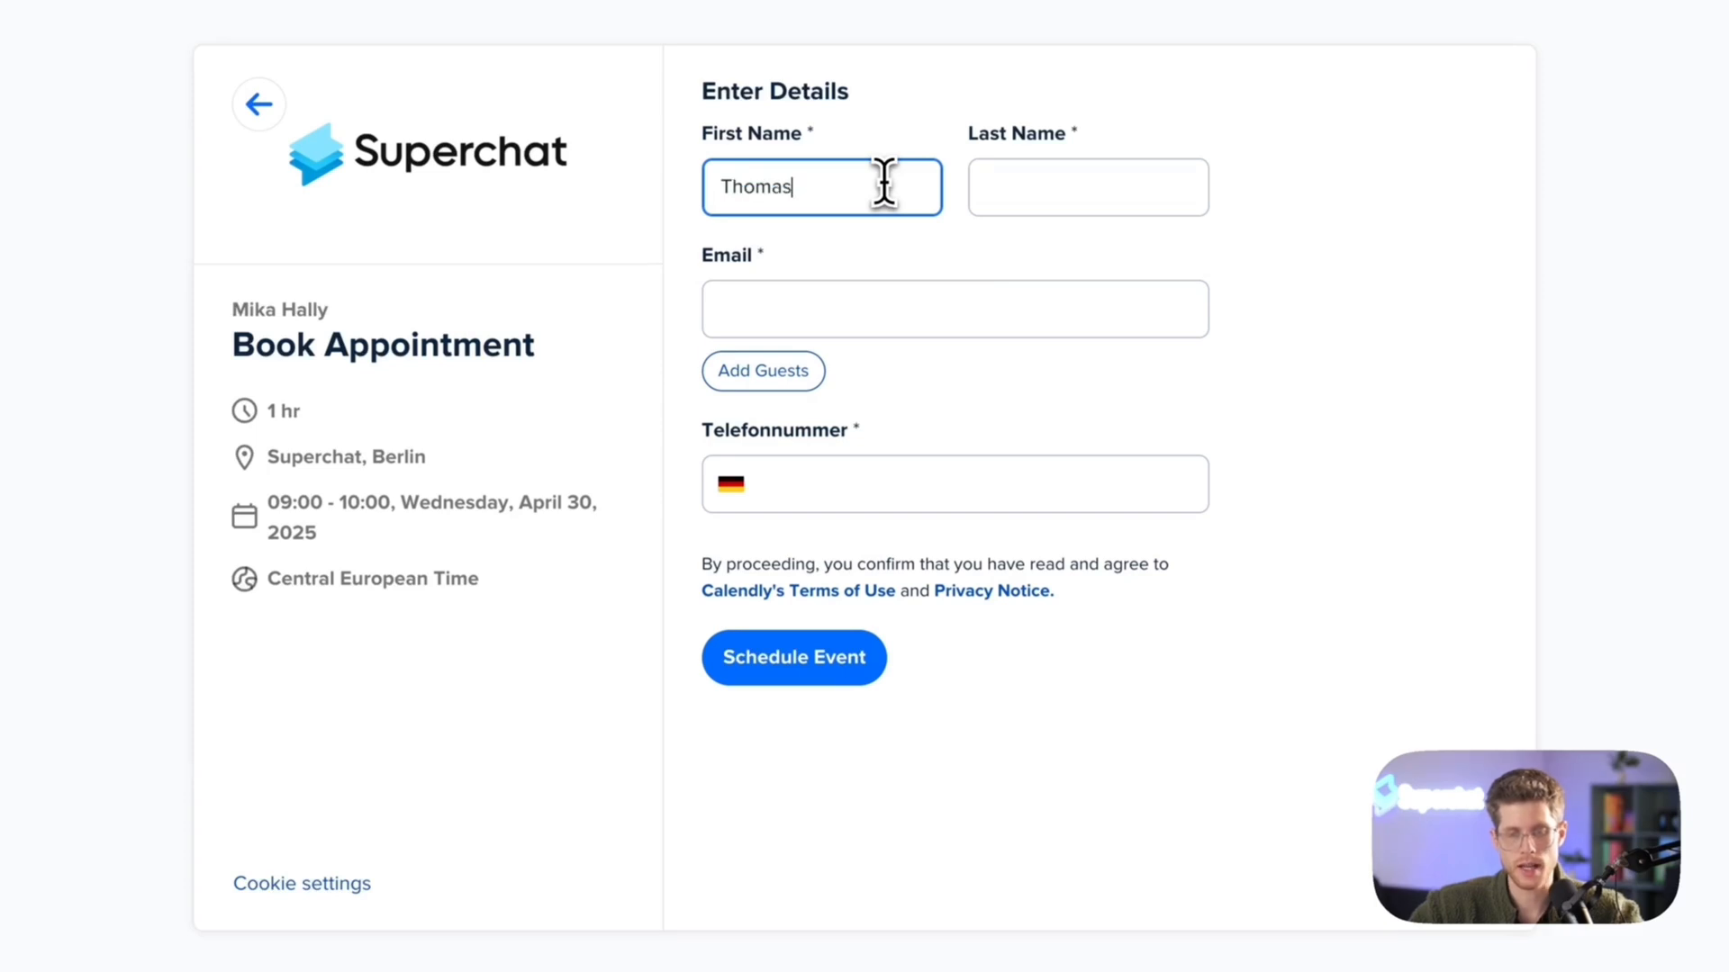
left_click(1008, 200)
type("Fr")
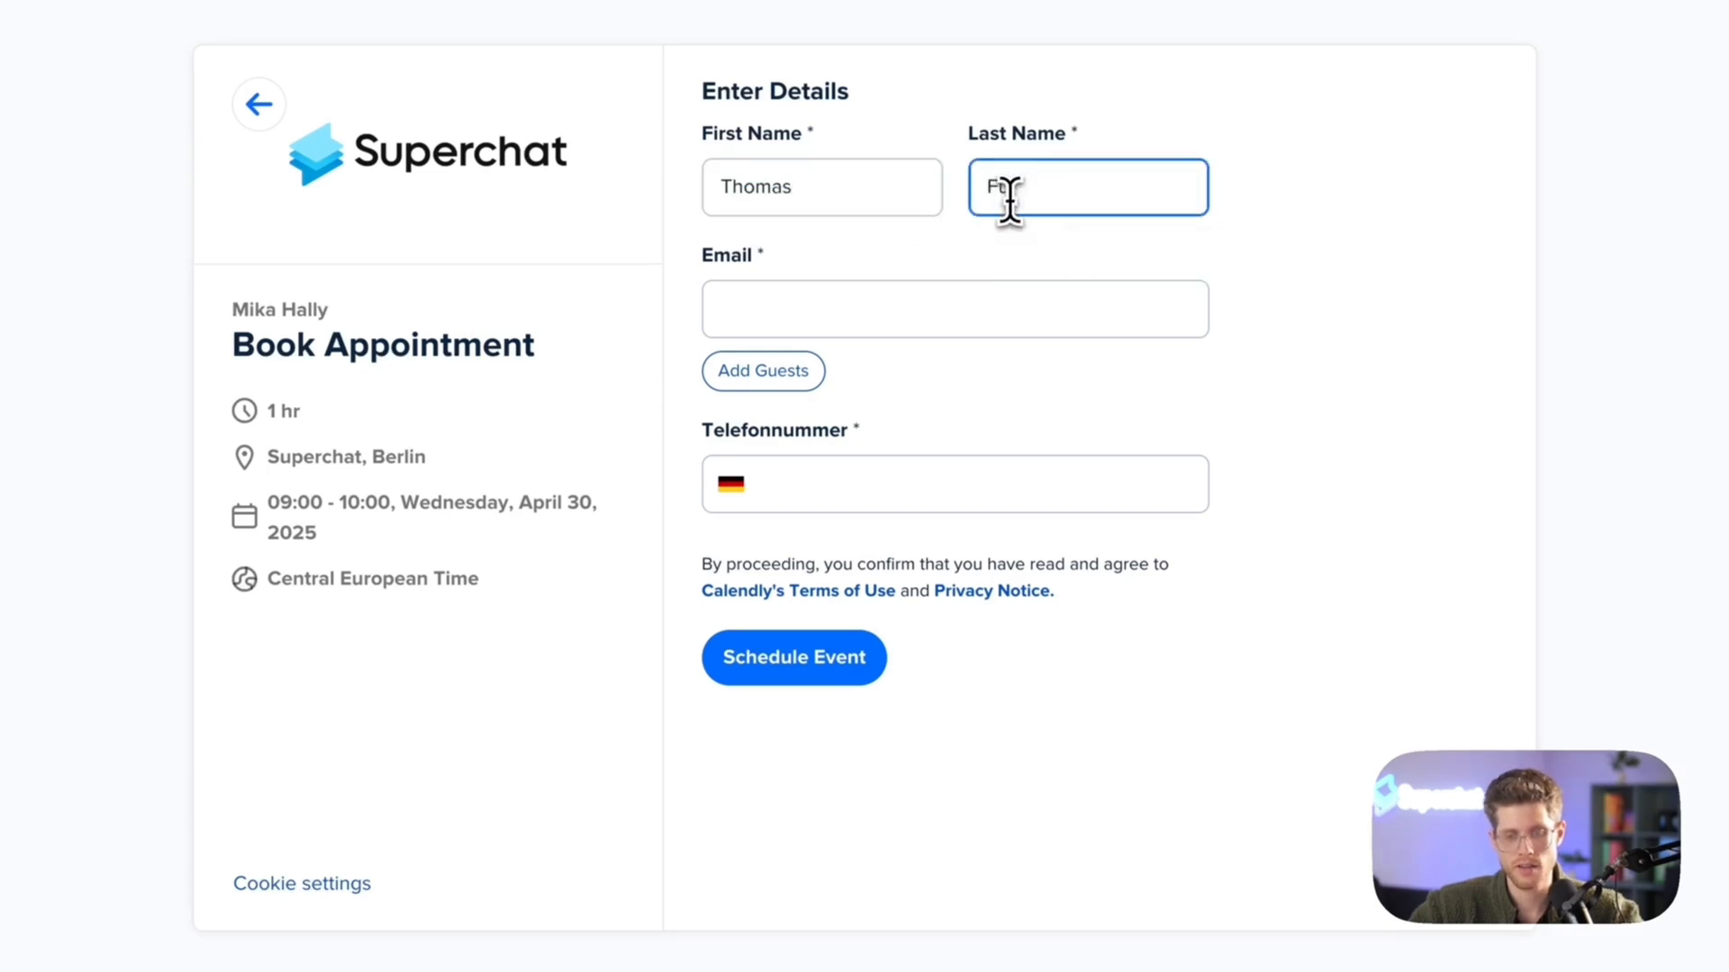
left_click(888, 317)
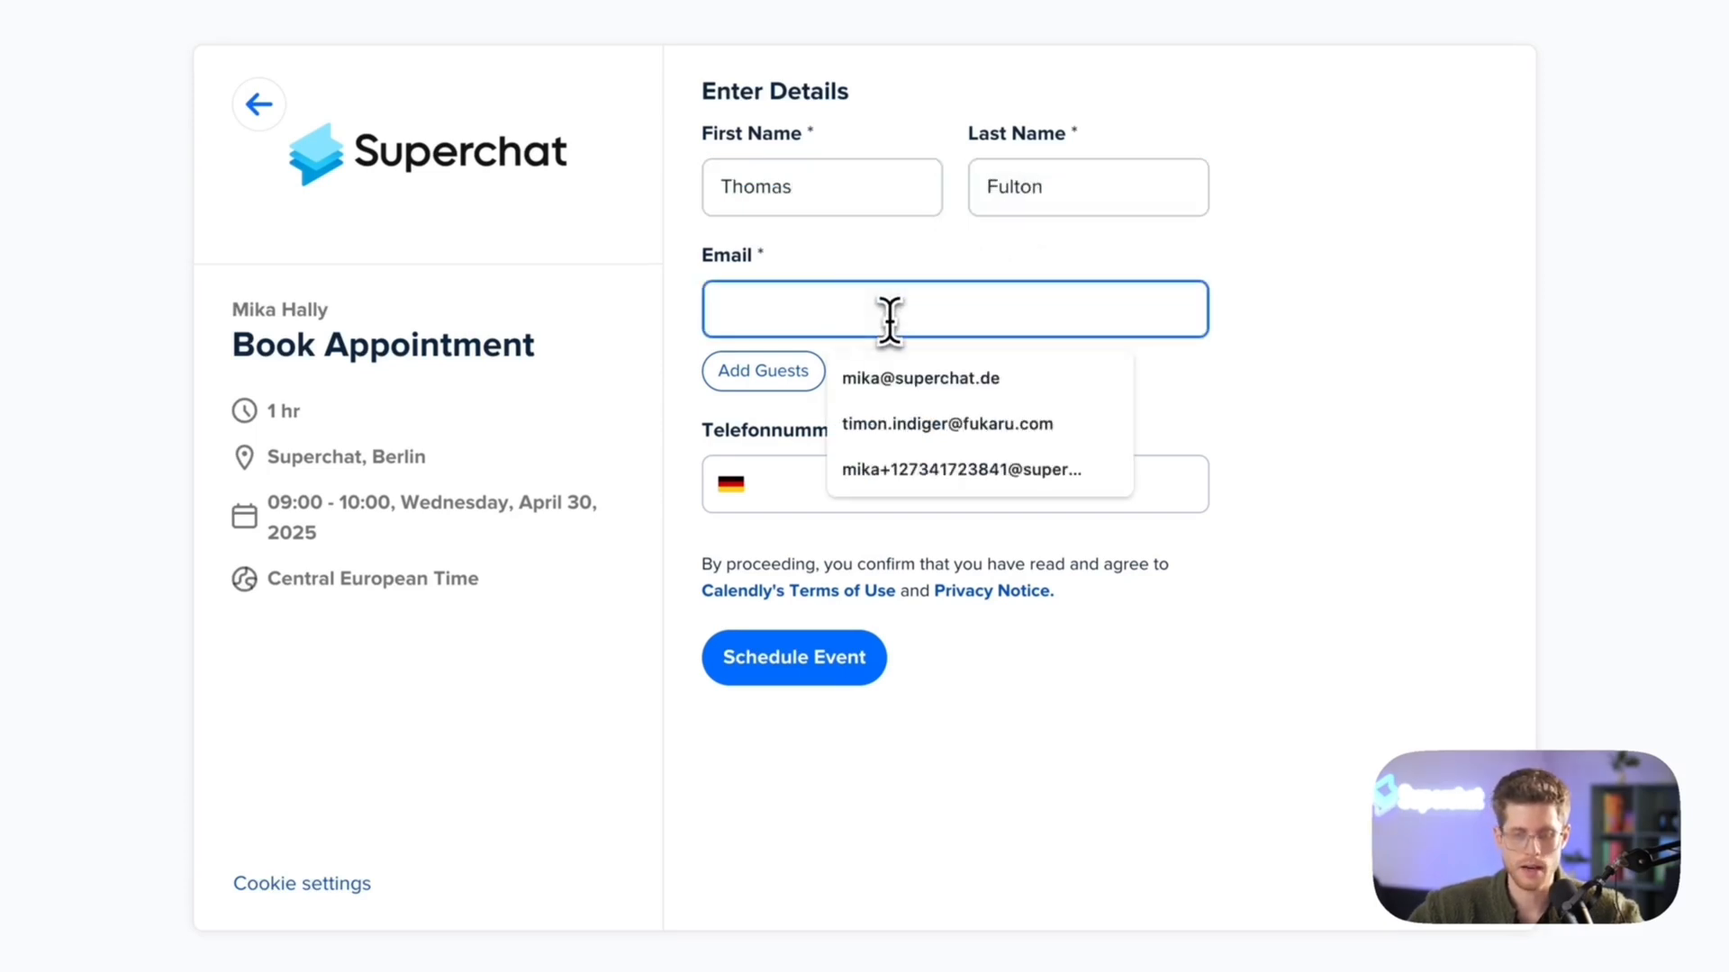
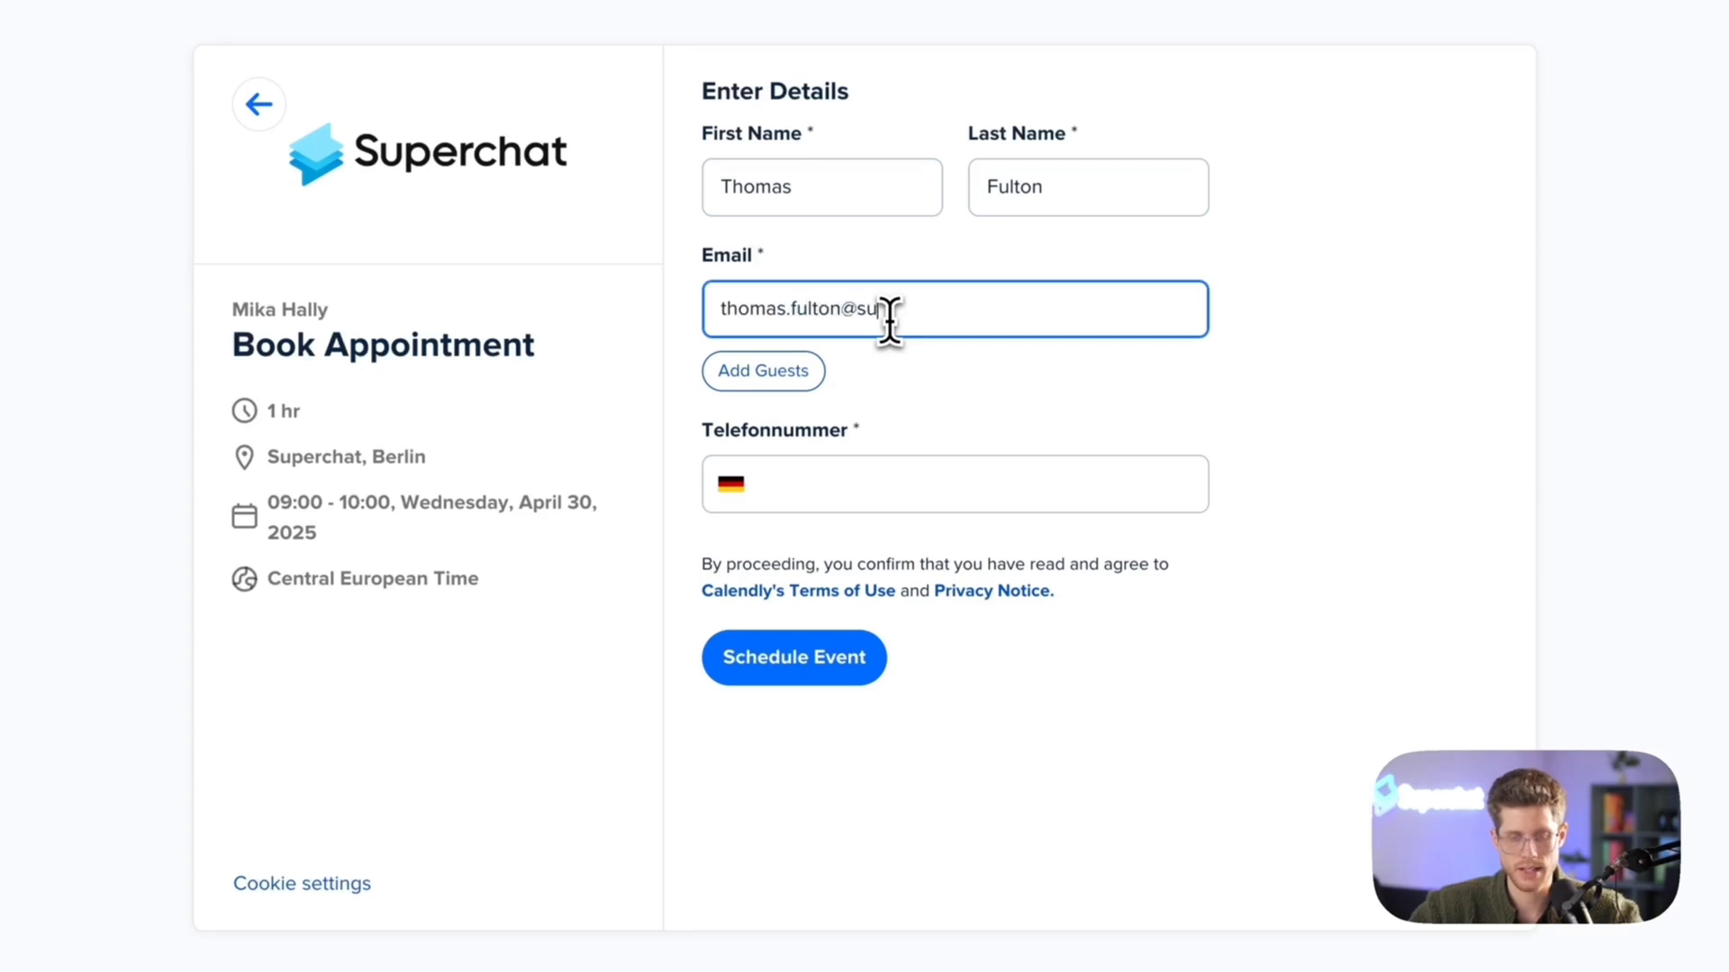
left_click(850, 492)
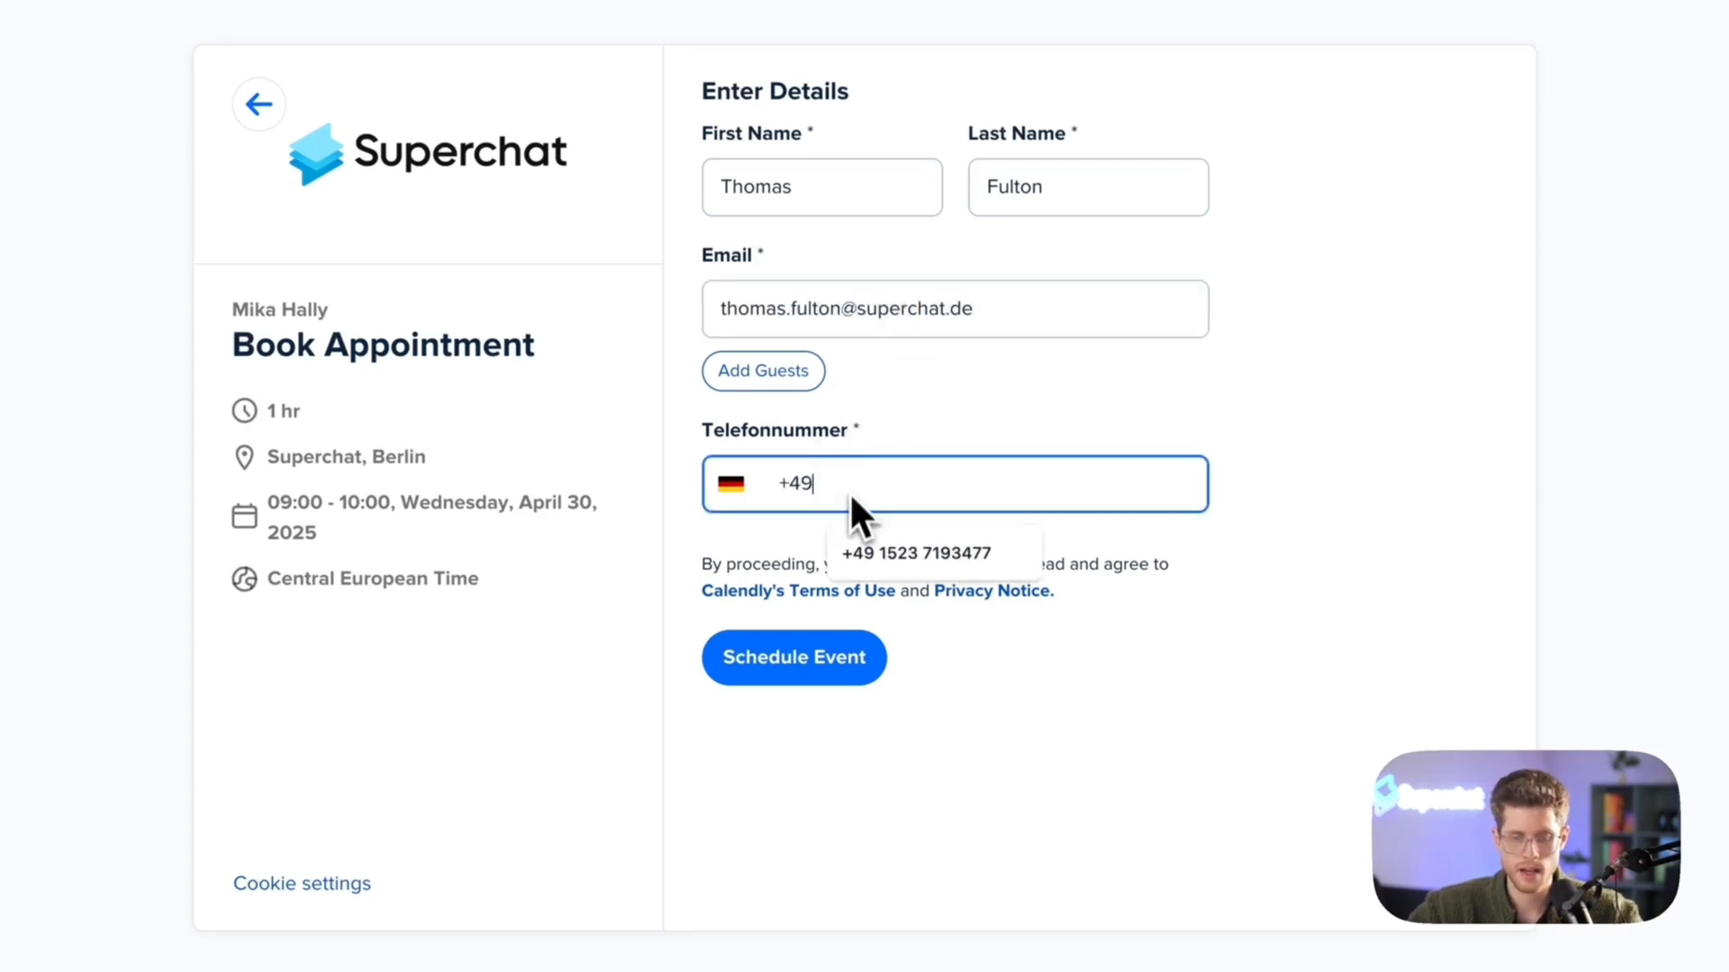
left_click(866, 553)
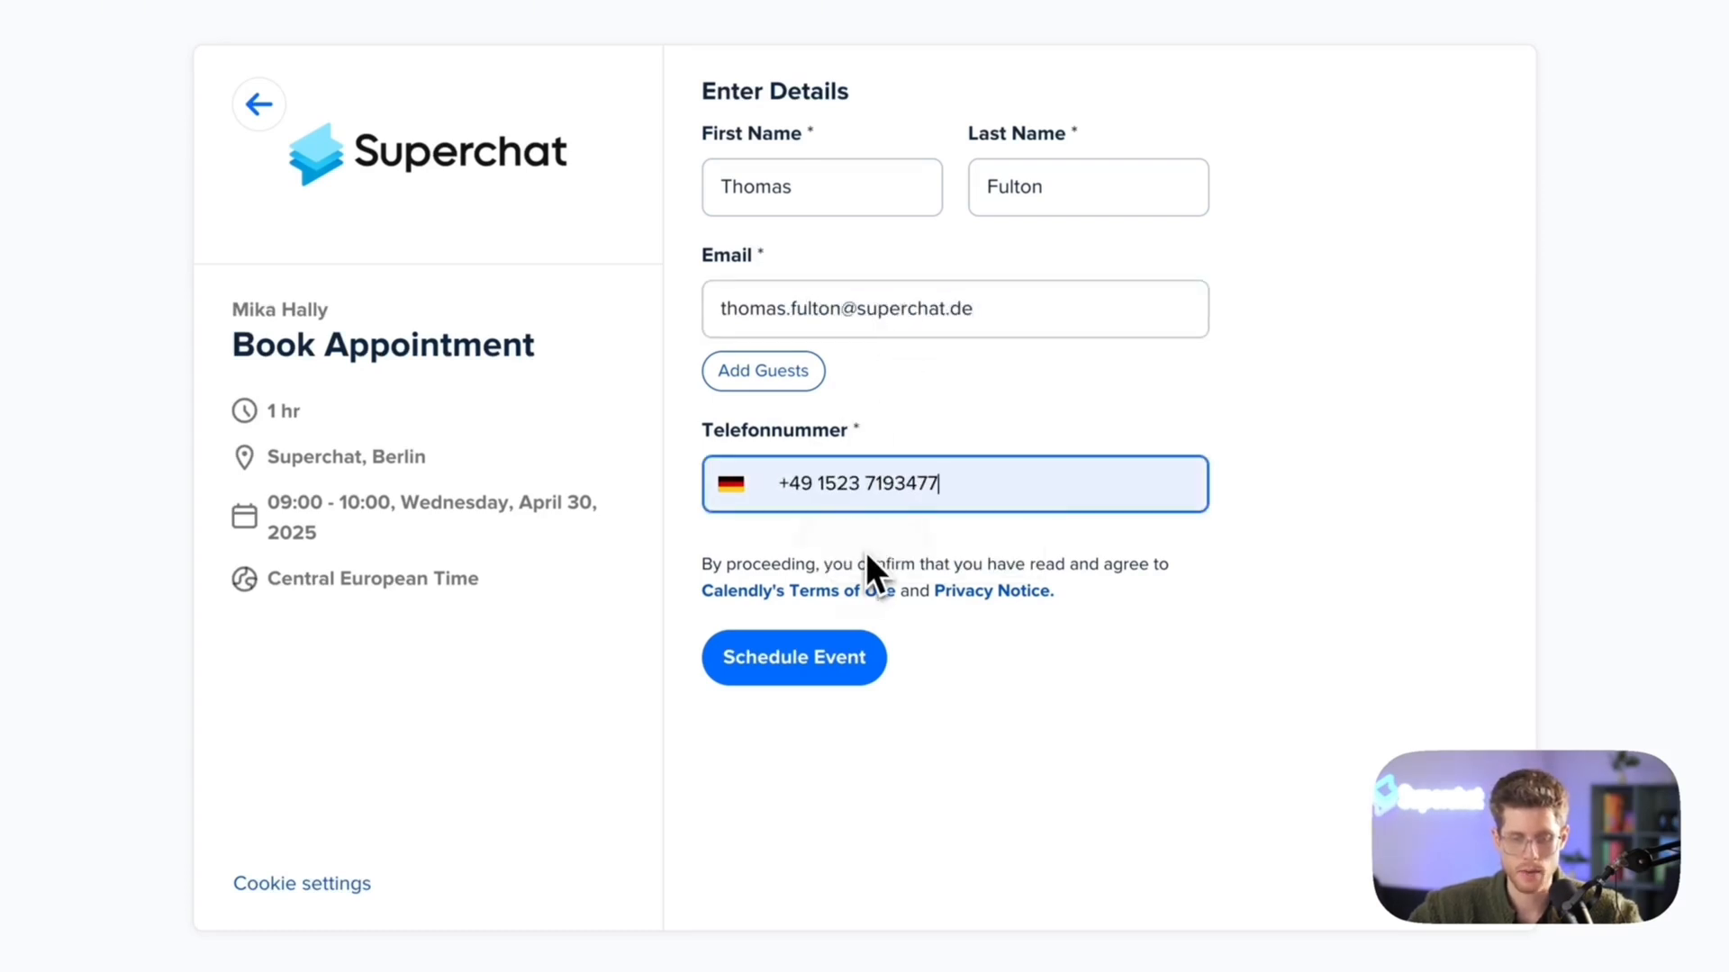
left_click(844, 661)
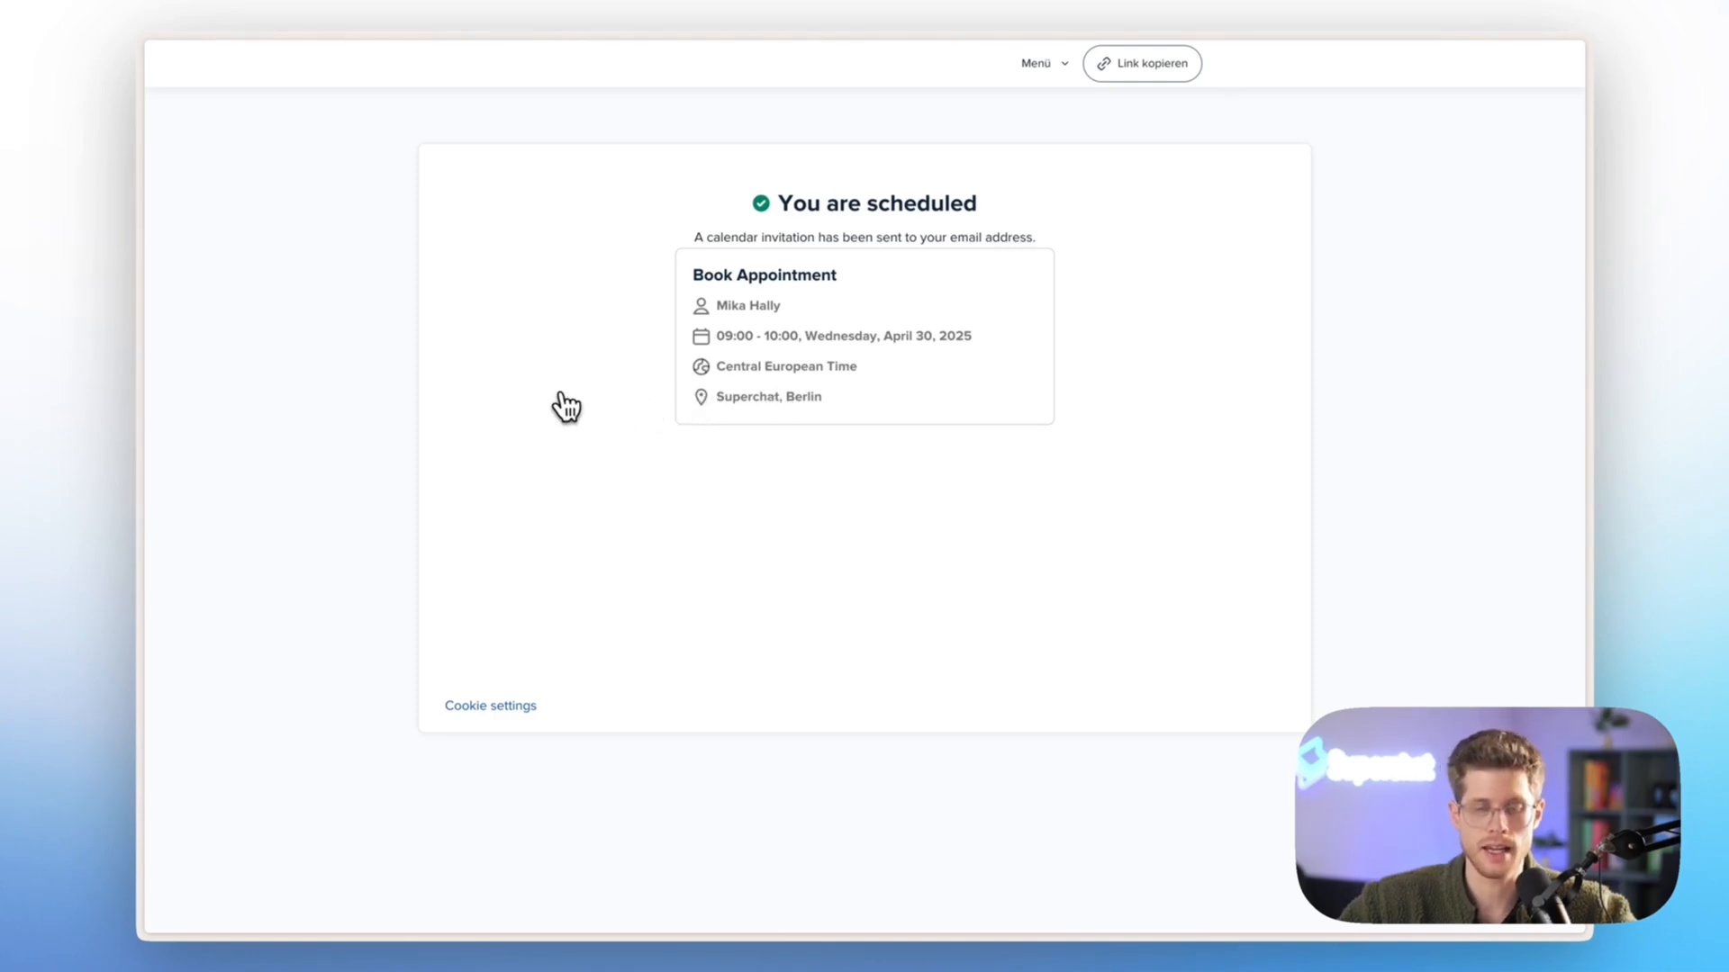
In Zapier's Superchat Academy Demo, ask Copilot: "I want to build an automation where I send out WhatsApp Template via Superchat once someone booked an appointment in Calendly"
mouse_move(139, 432)
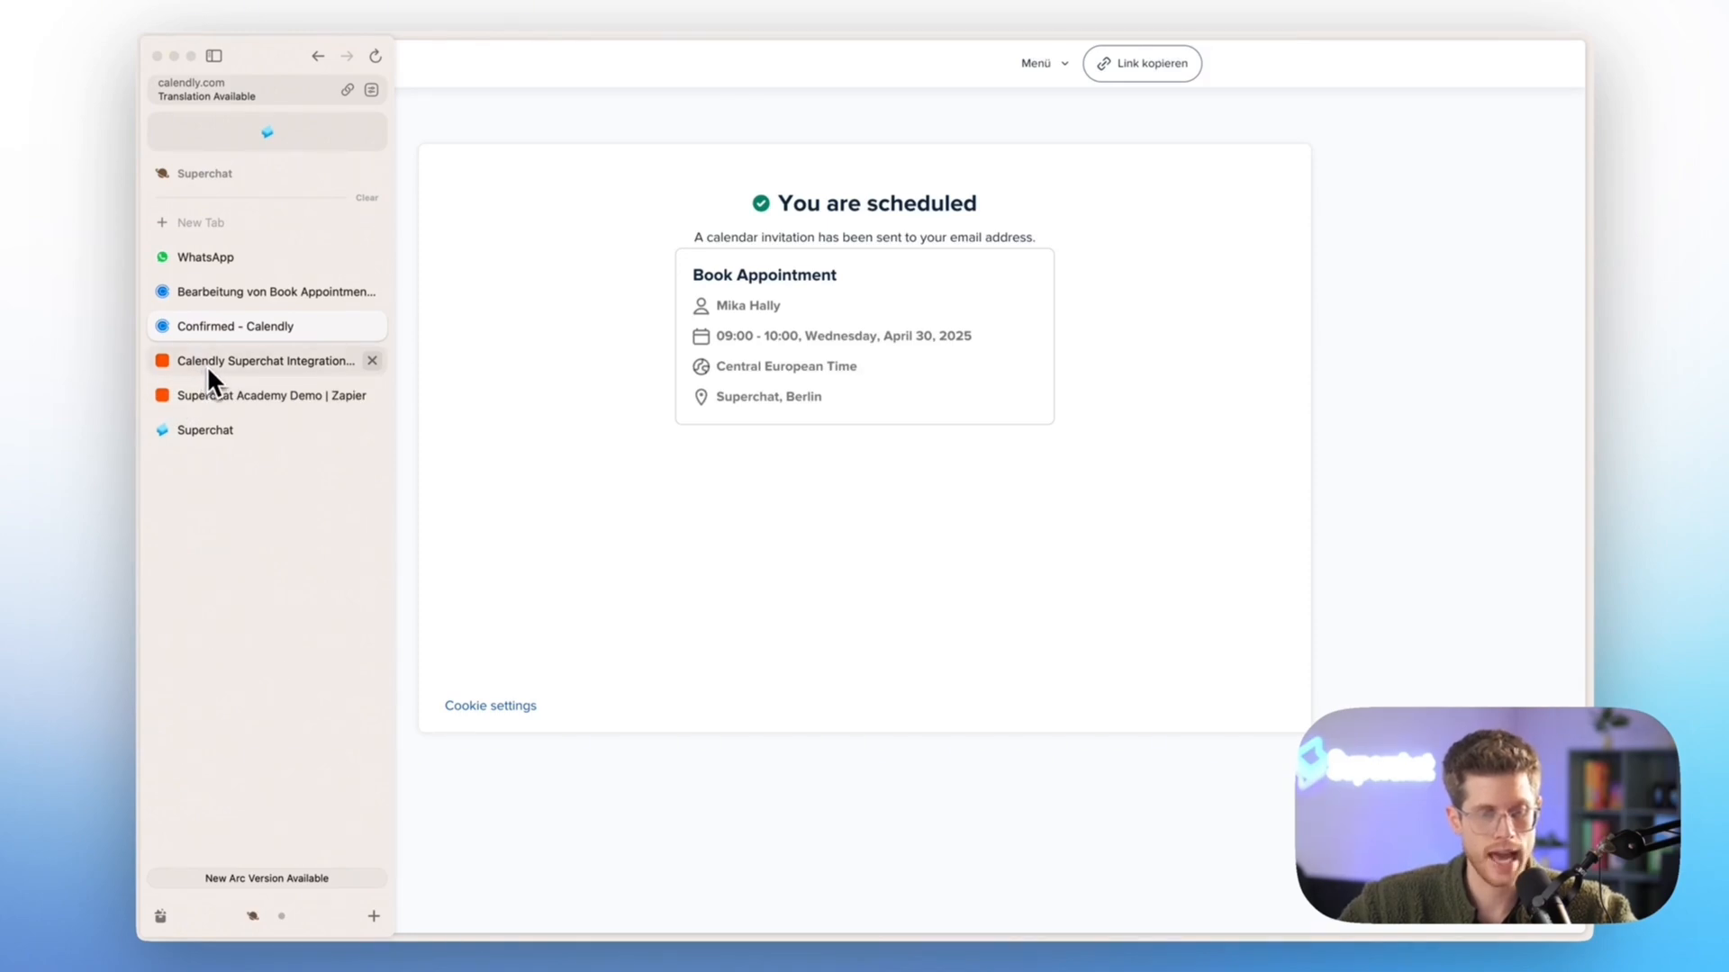
left_click(204, 395)
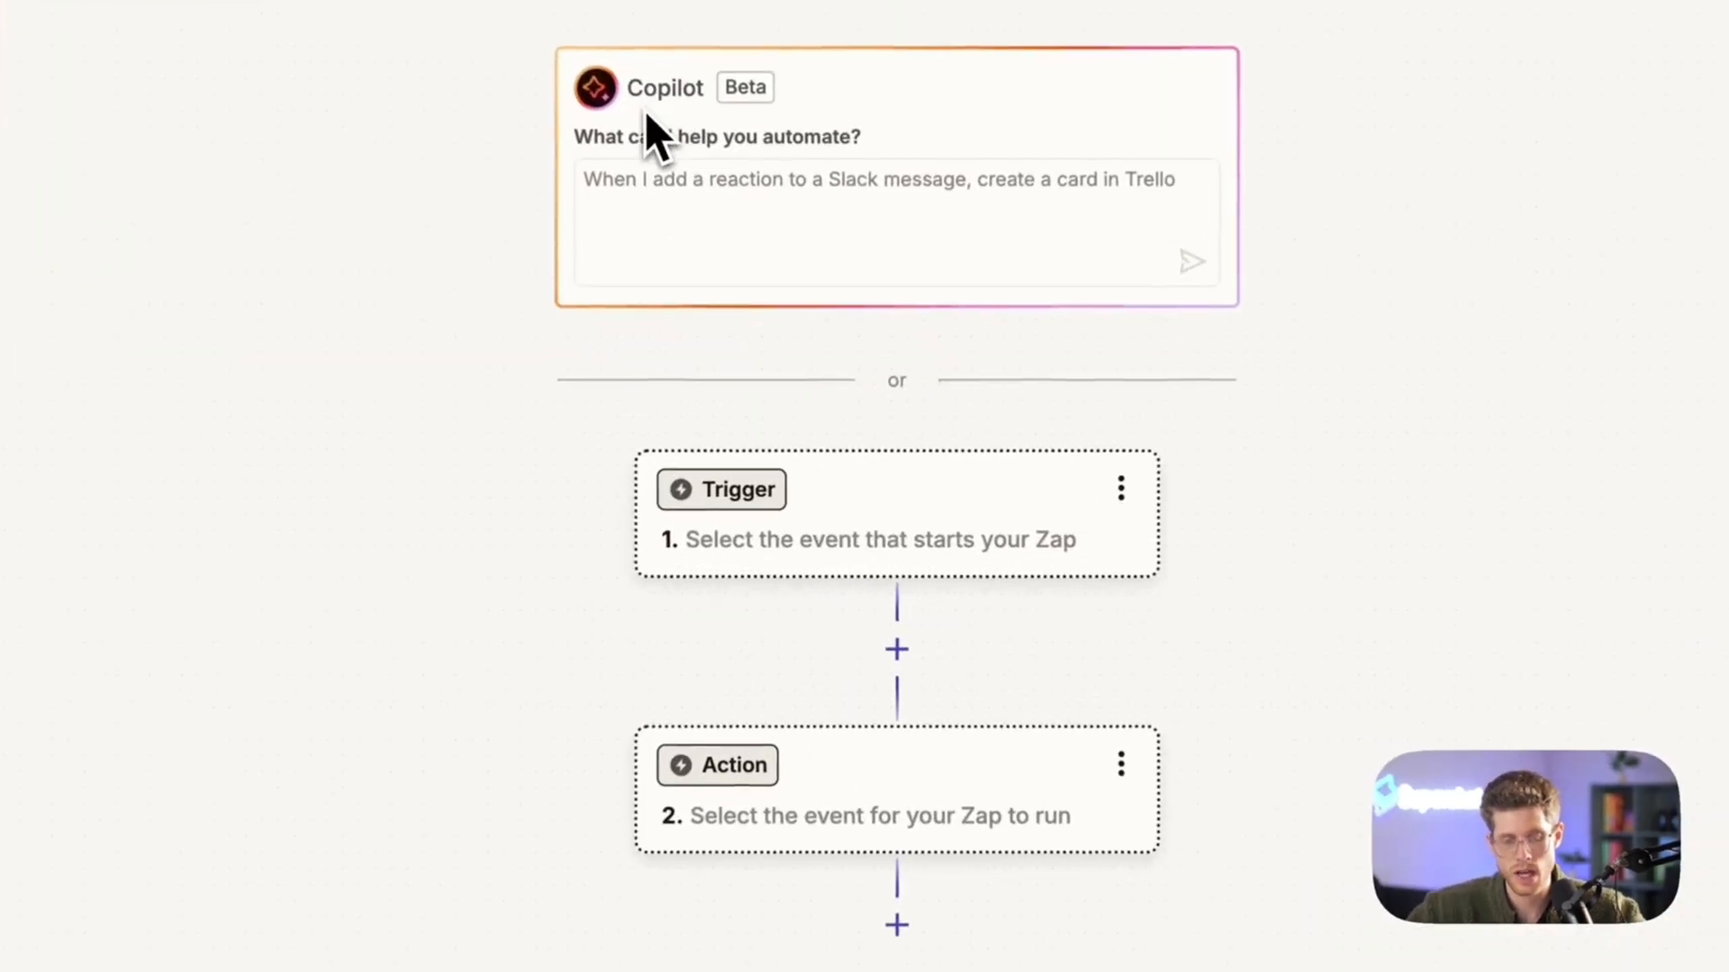
left_click(706, 214)
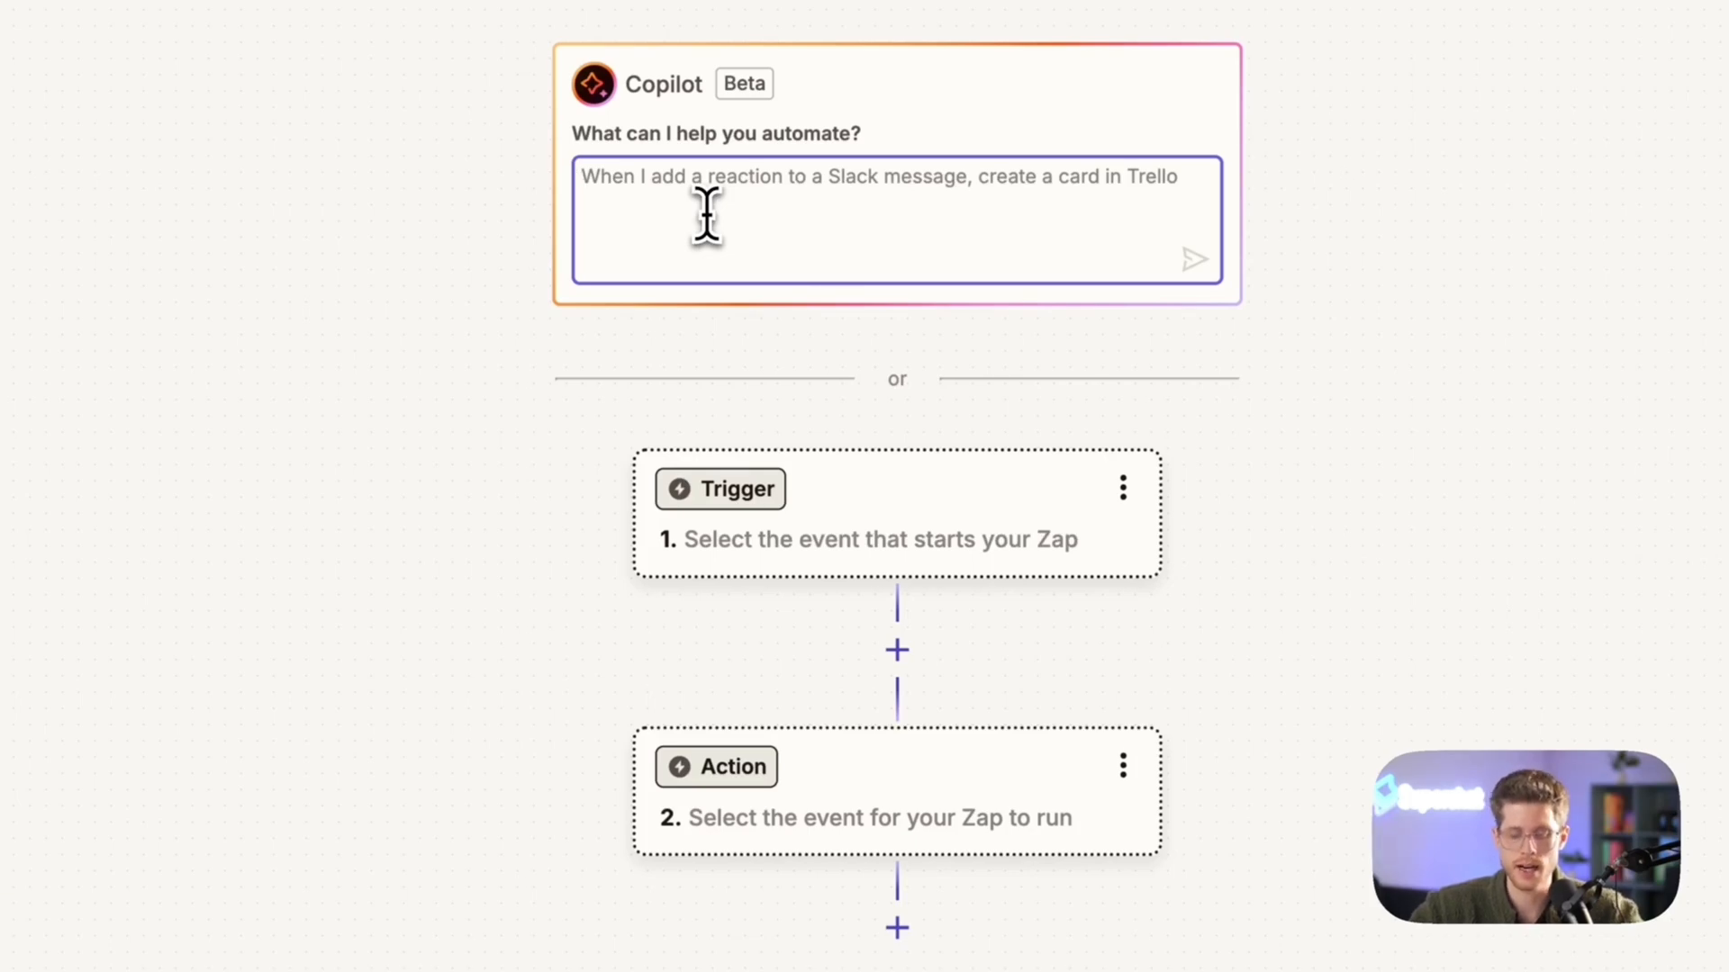
type("I want t")
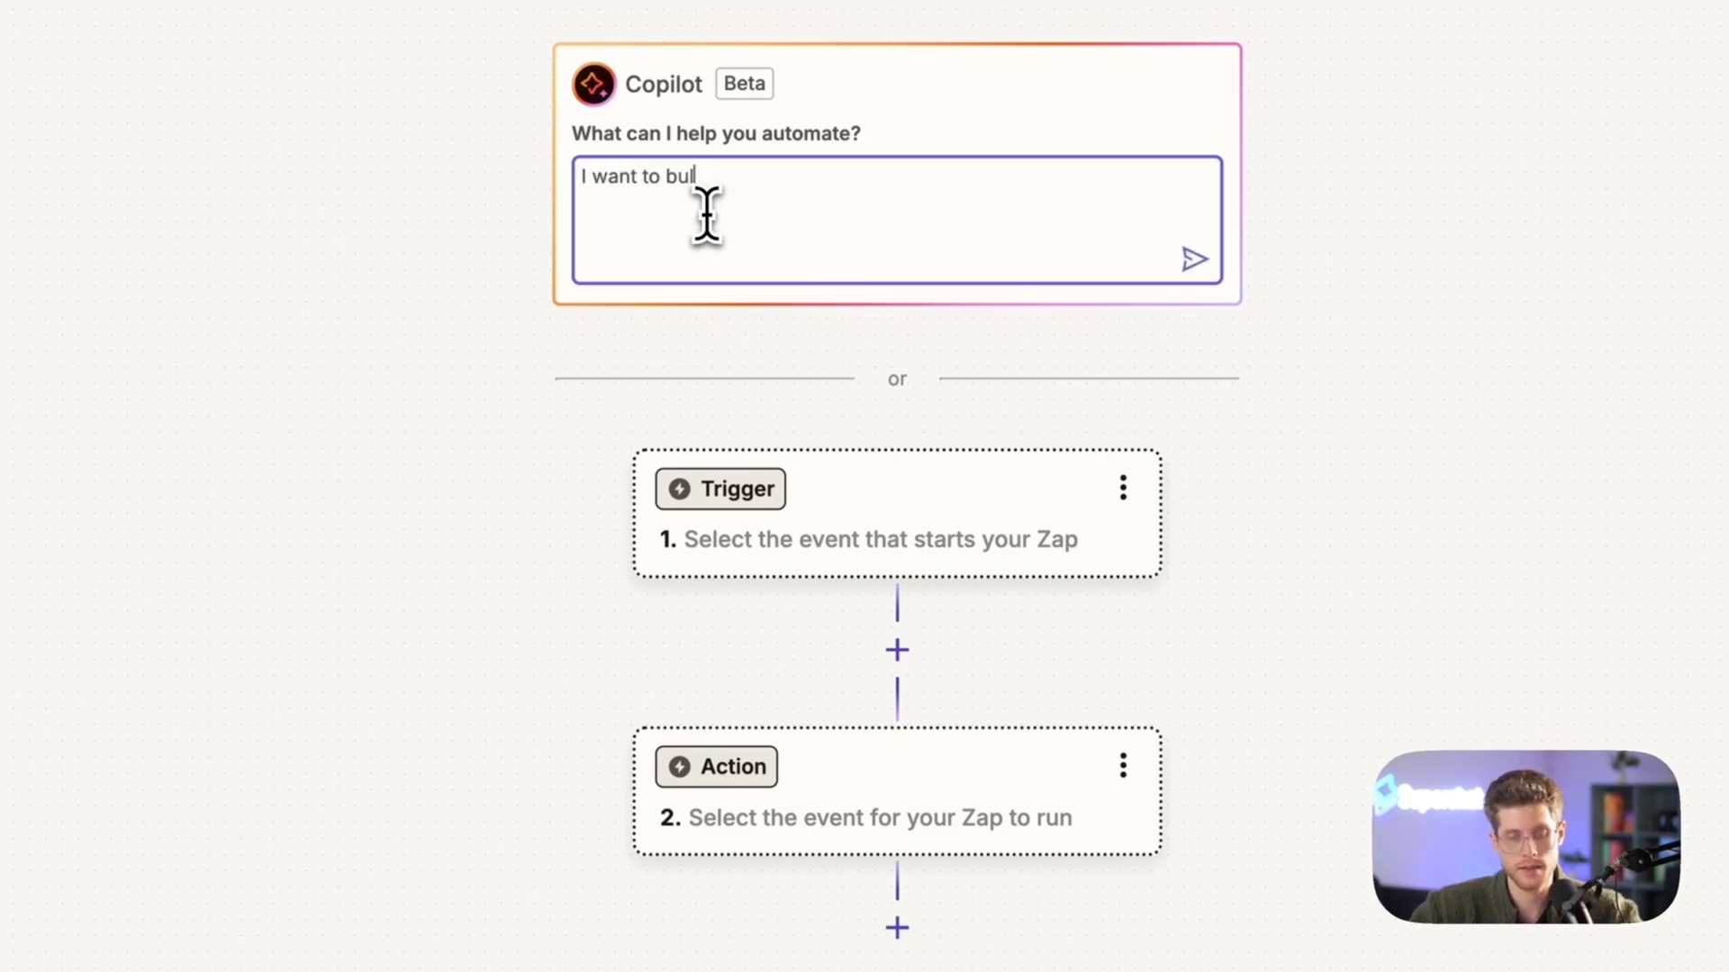
type("o build an automation whe")
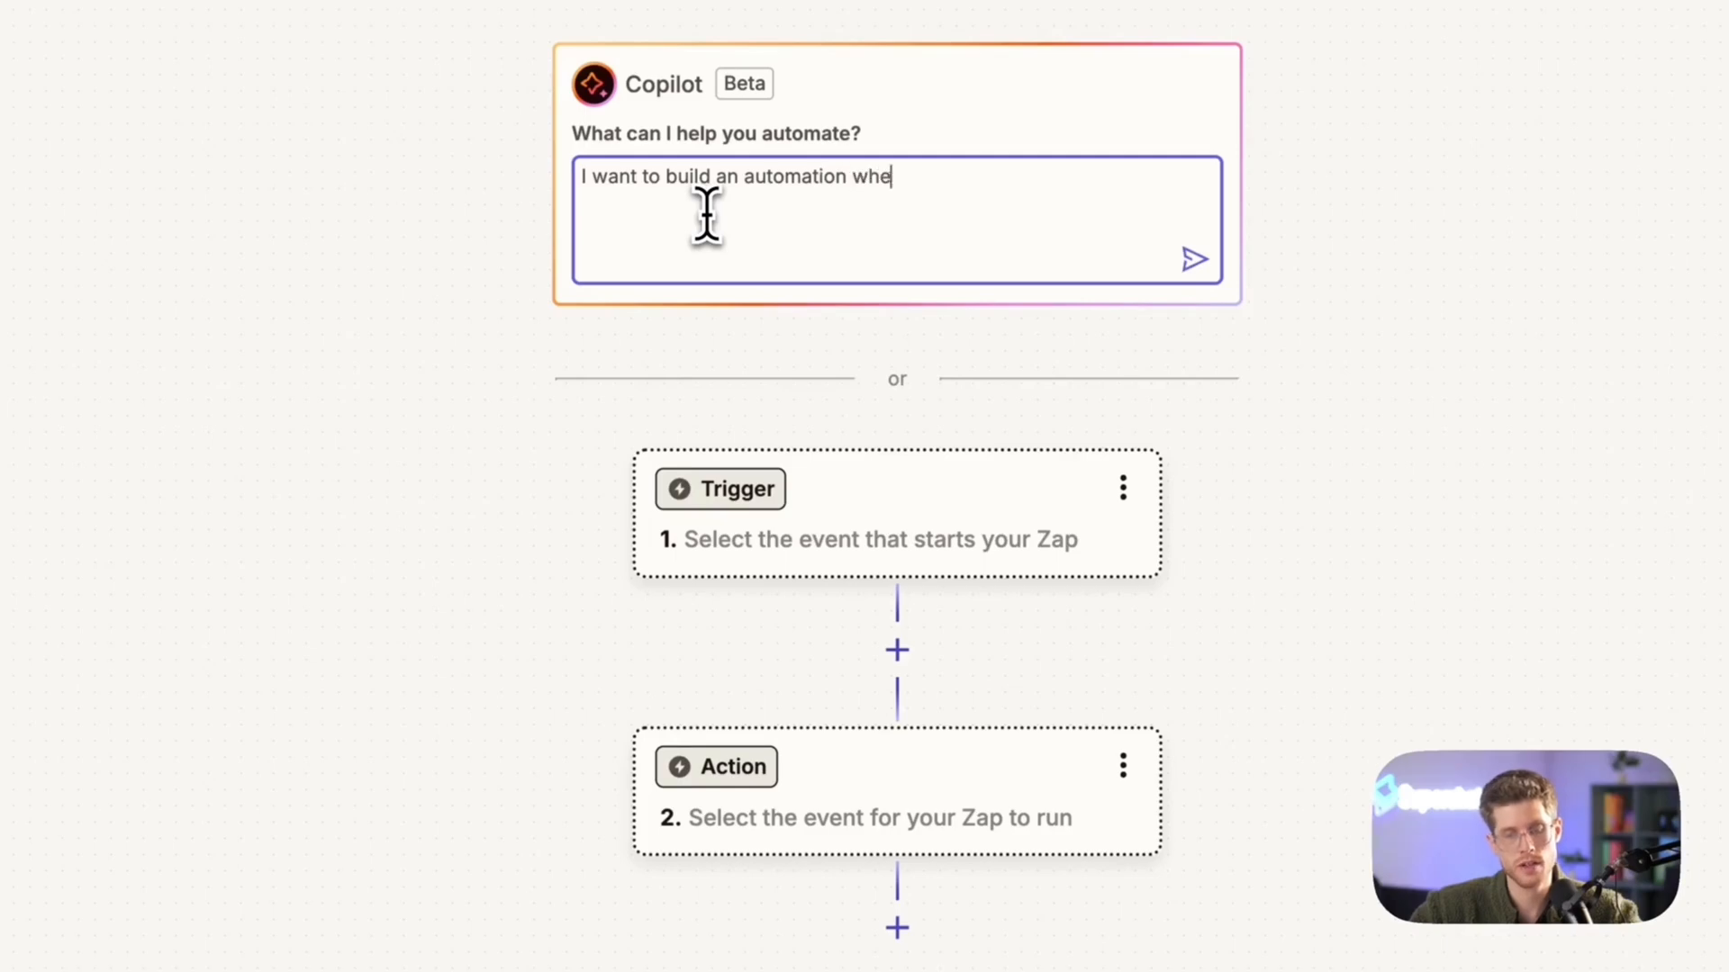
type("re I send out")
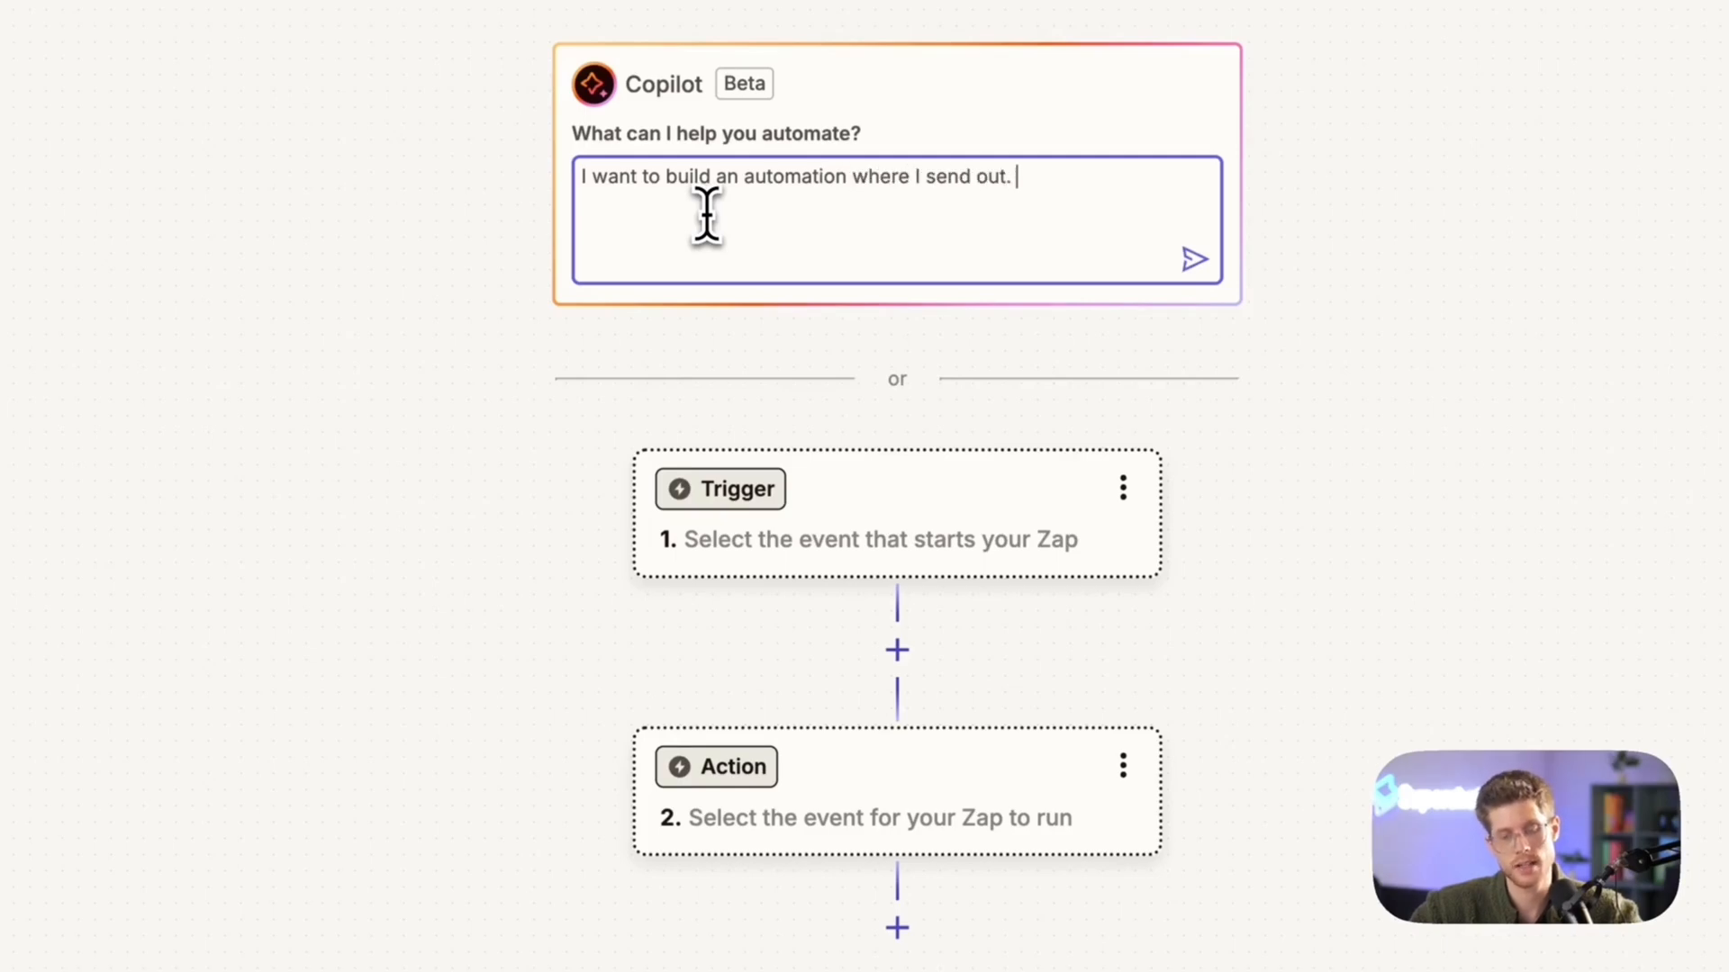
type(" WhatsApp Templat")
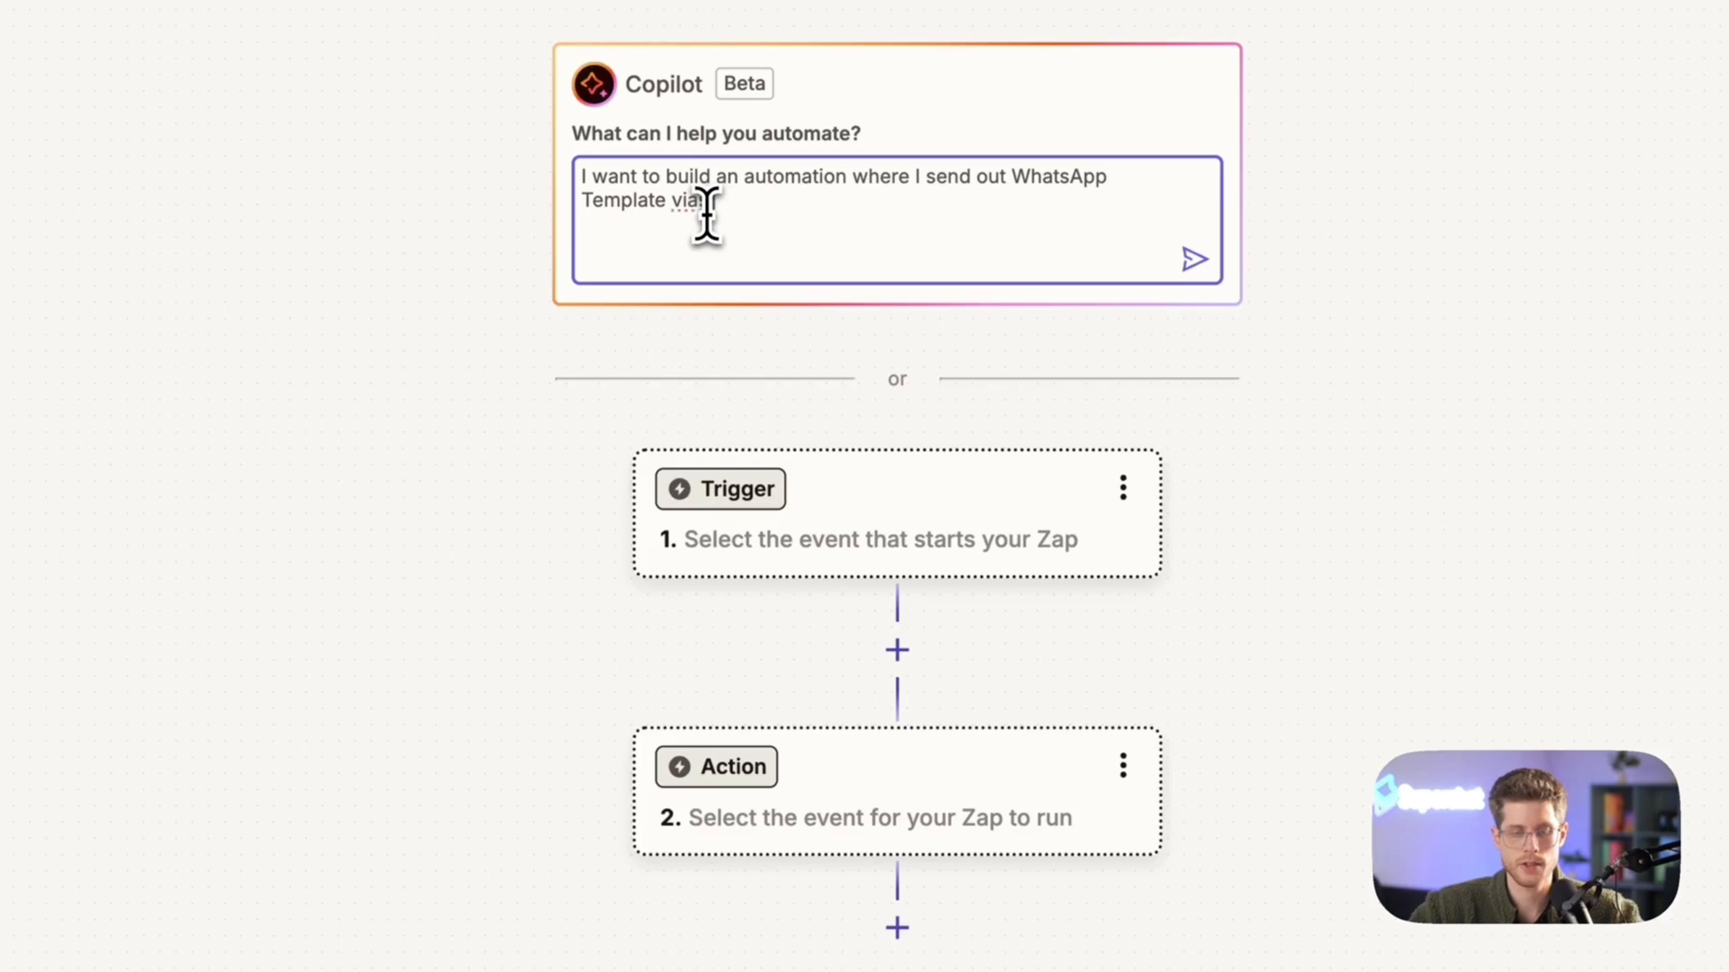
type("e via Superchat once ")
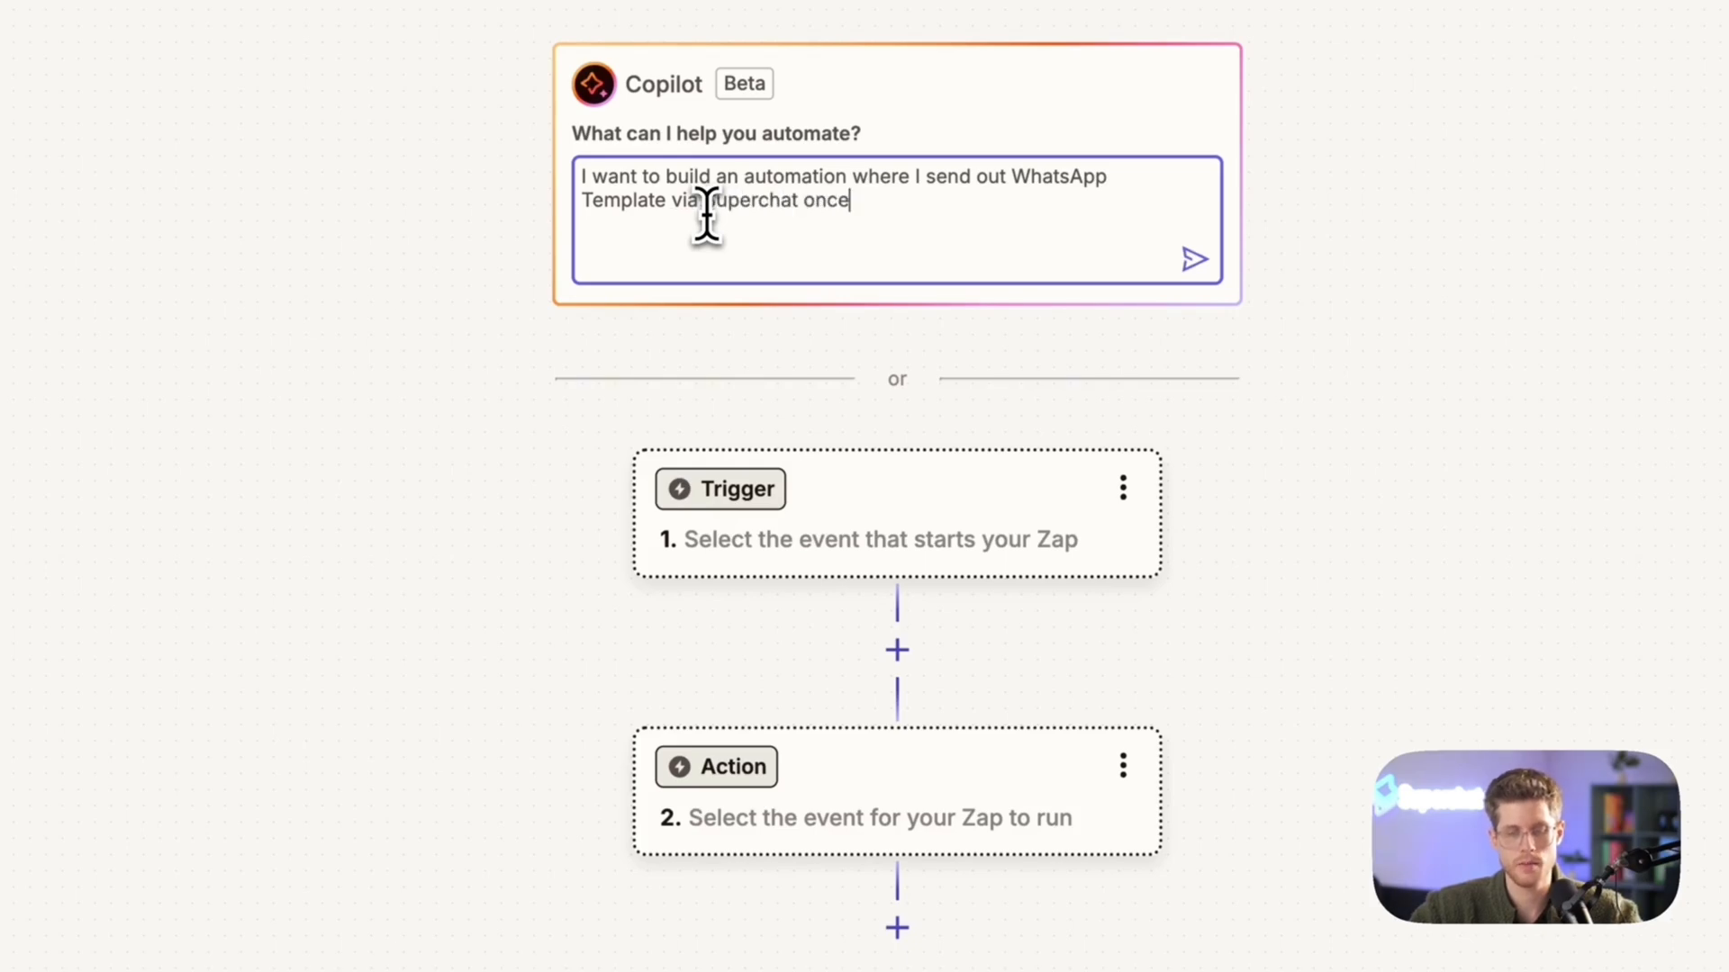
type("someone c")
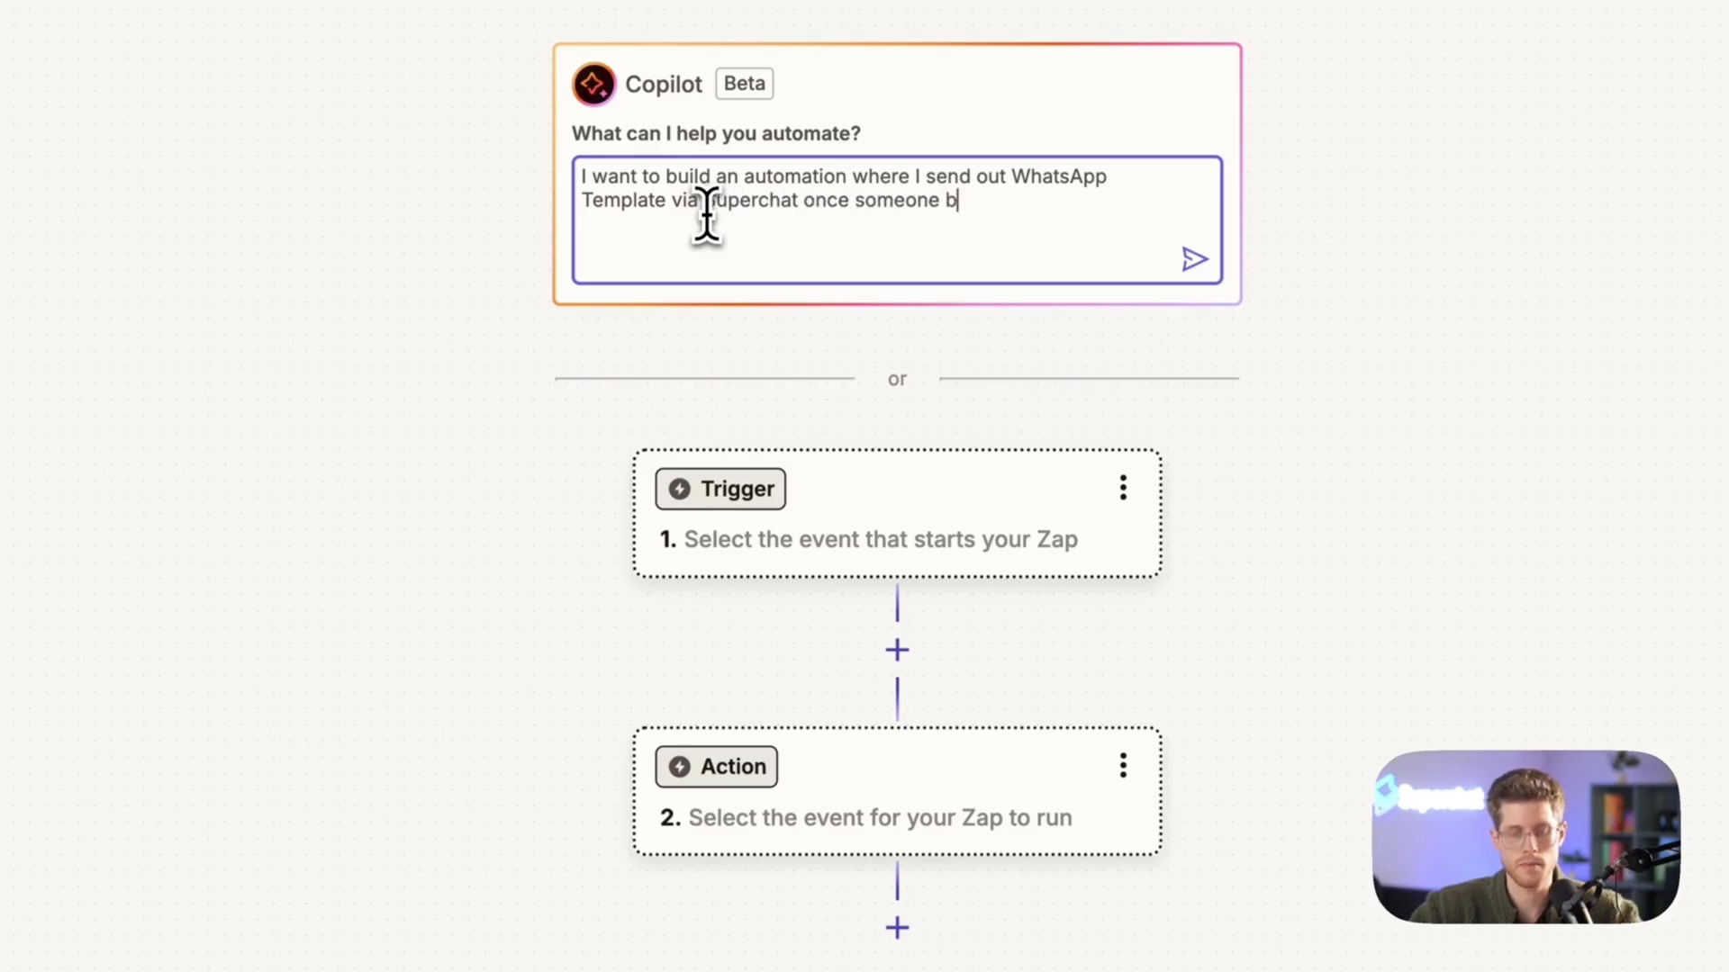
type("ooked an appointm")
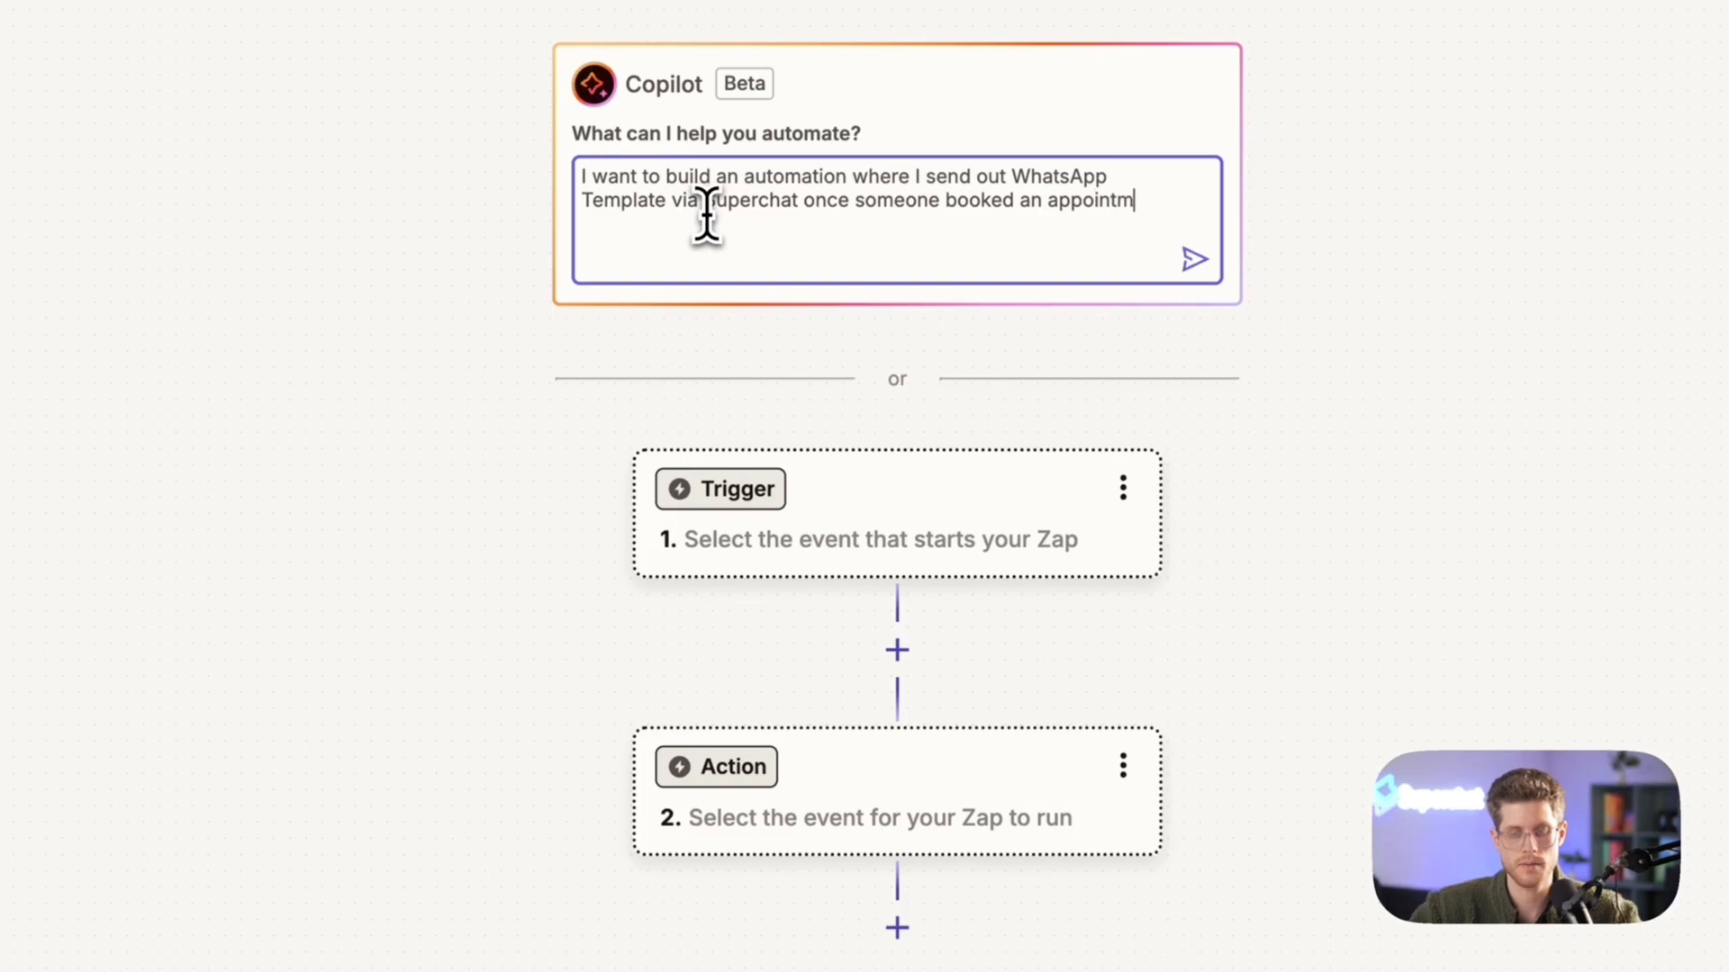
type("ent in Calendly.")
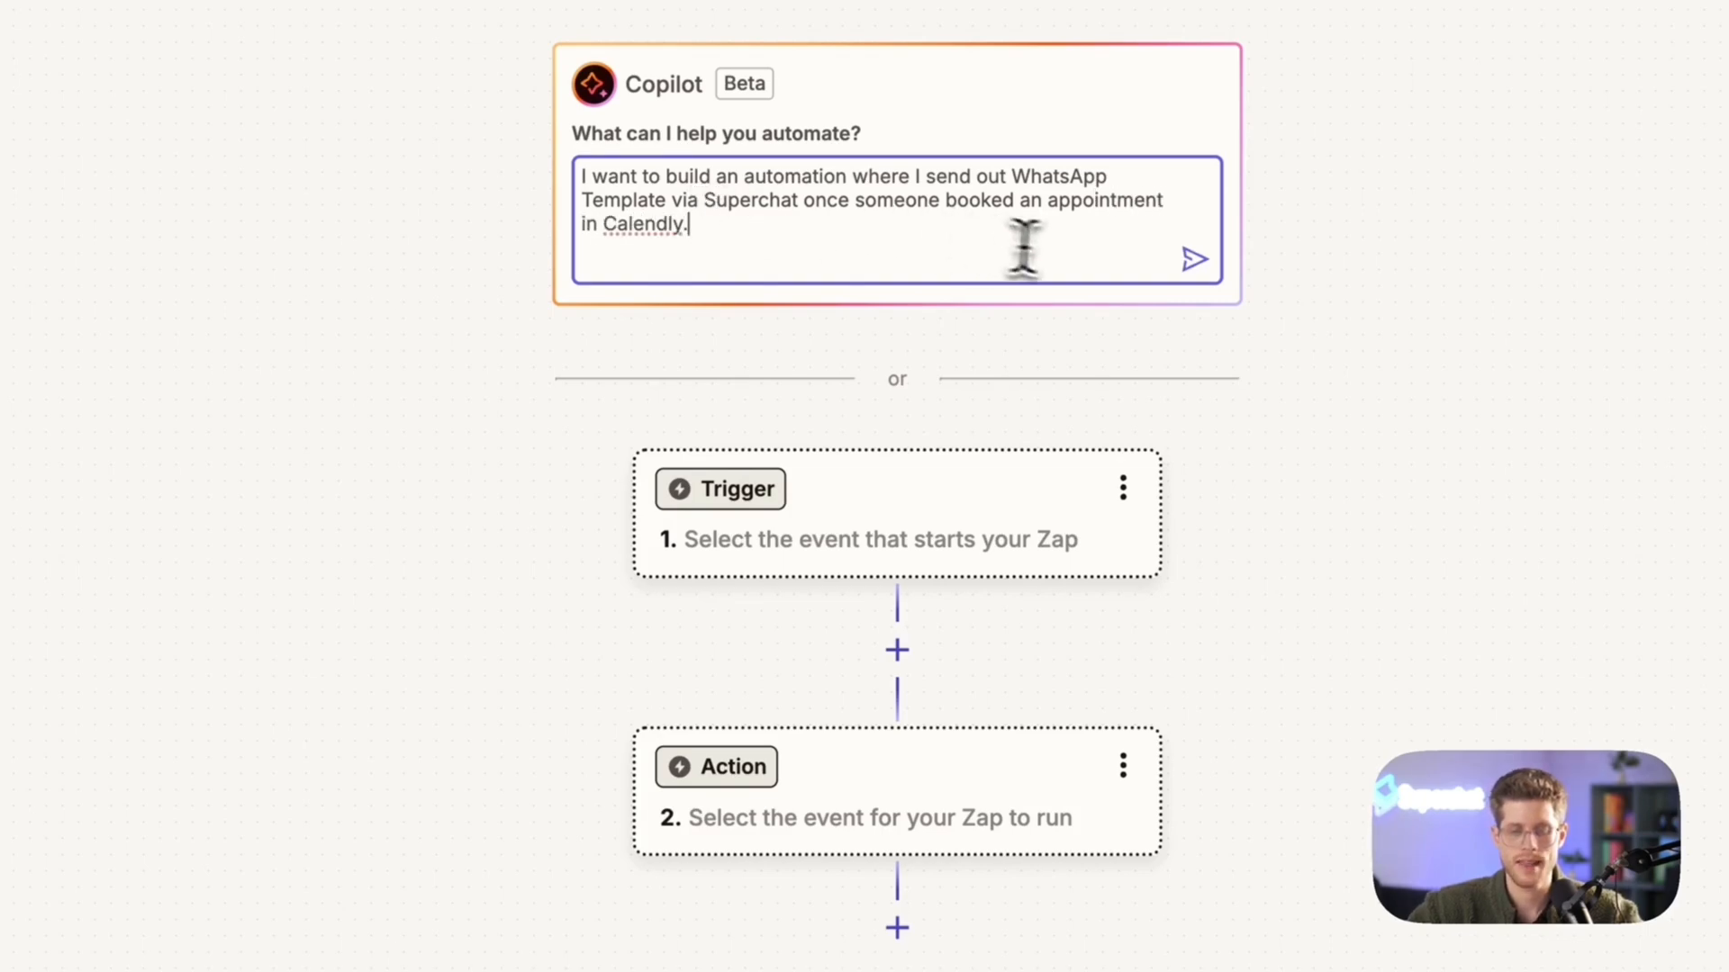
left_click(1195, 259)
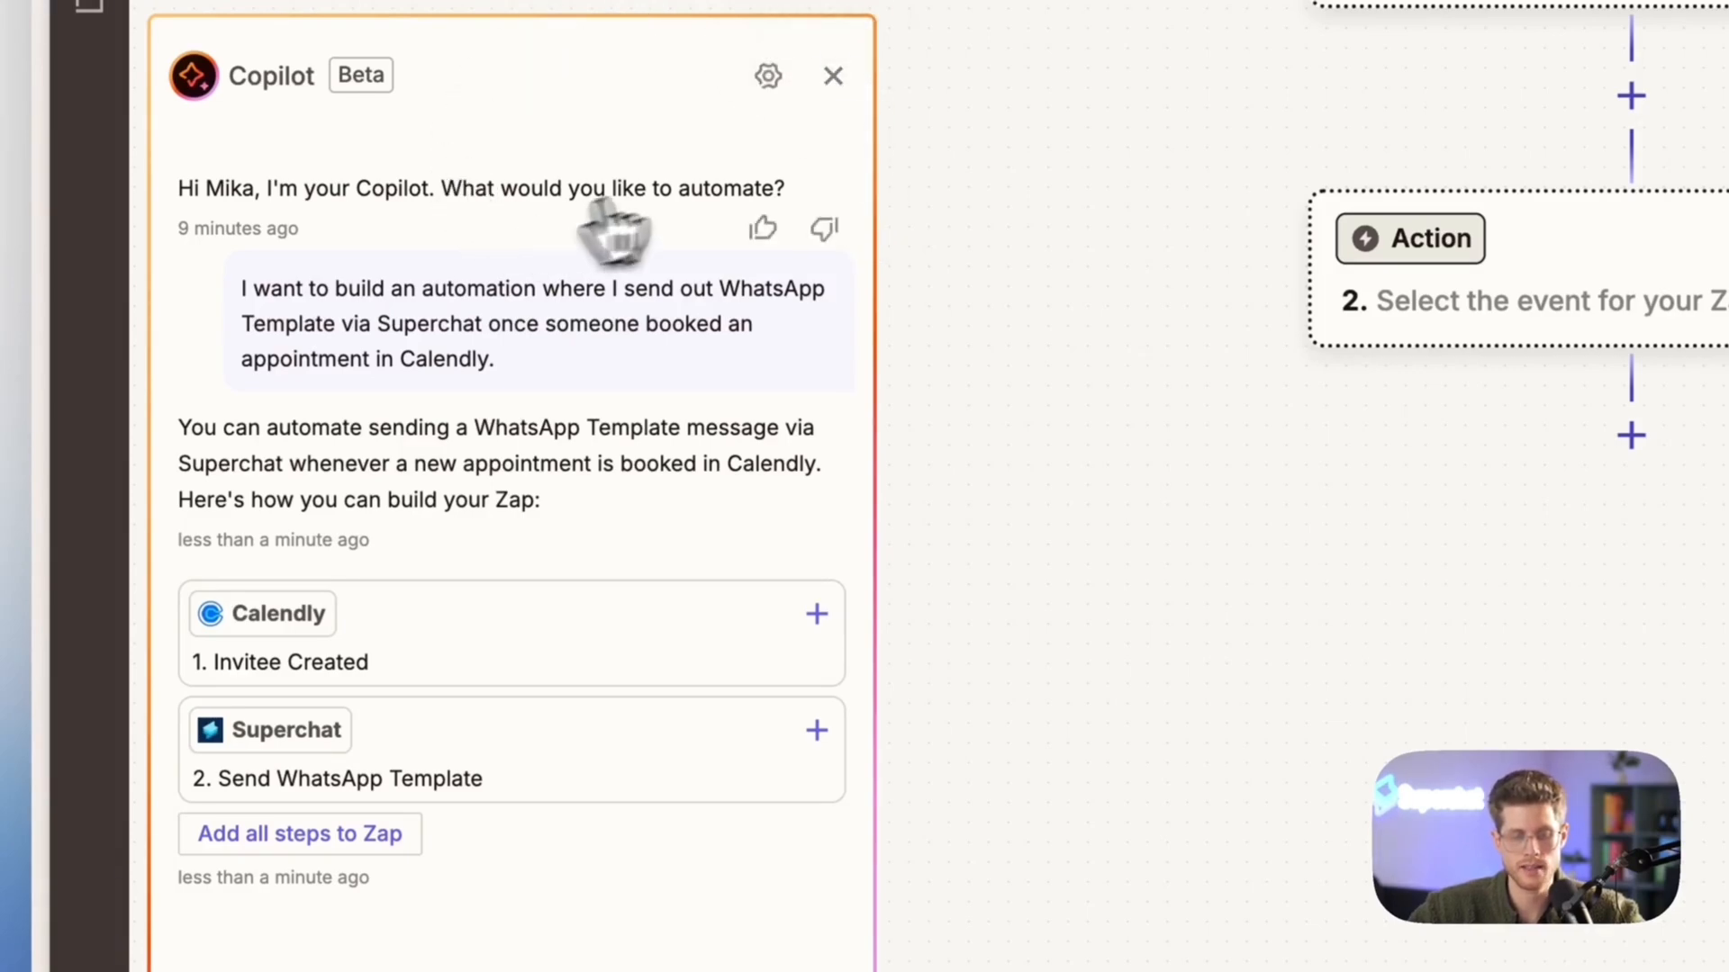
left_click(830, 85)
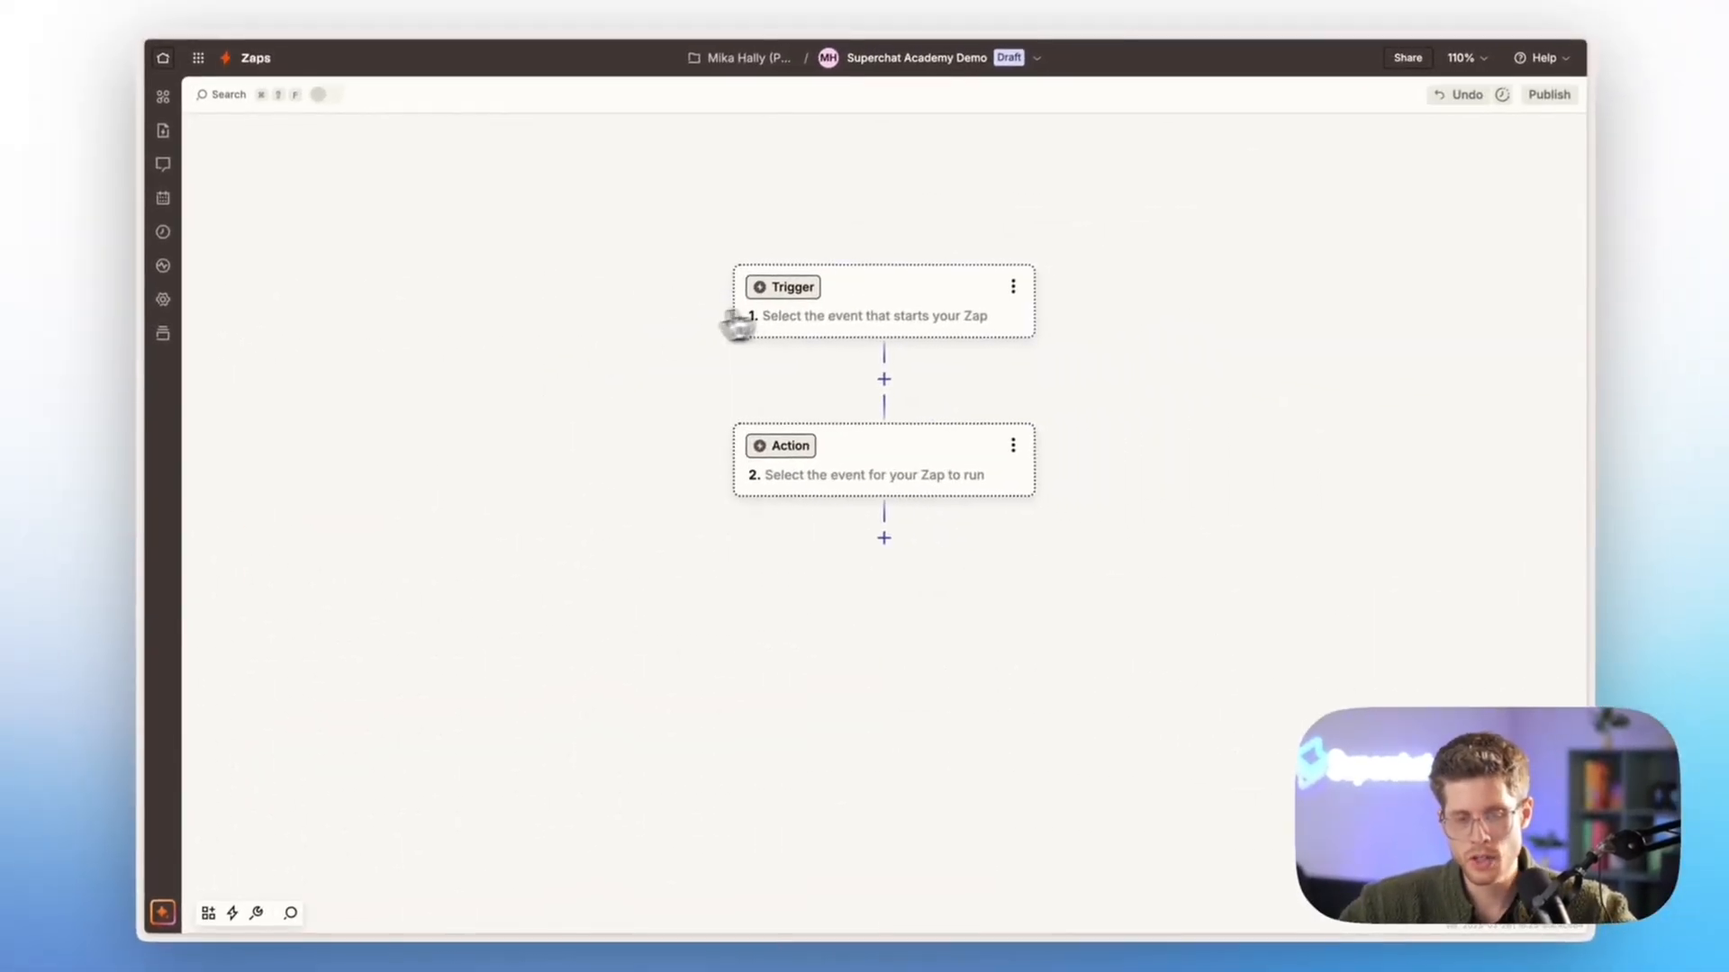
Set Calendly as the trigger app and choose the Invitee Created trigger event
left_click(823, 315)
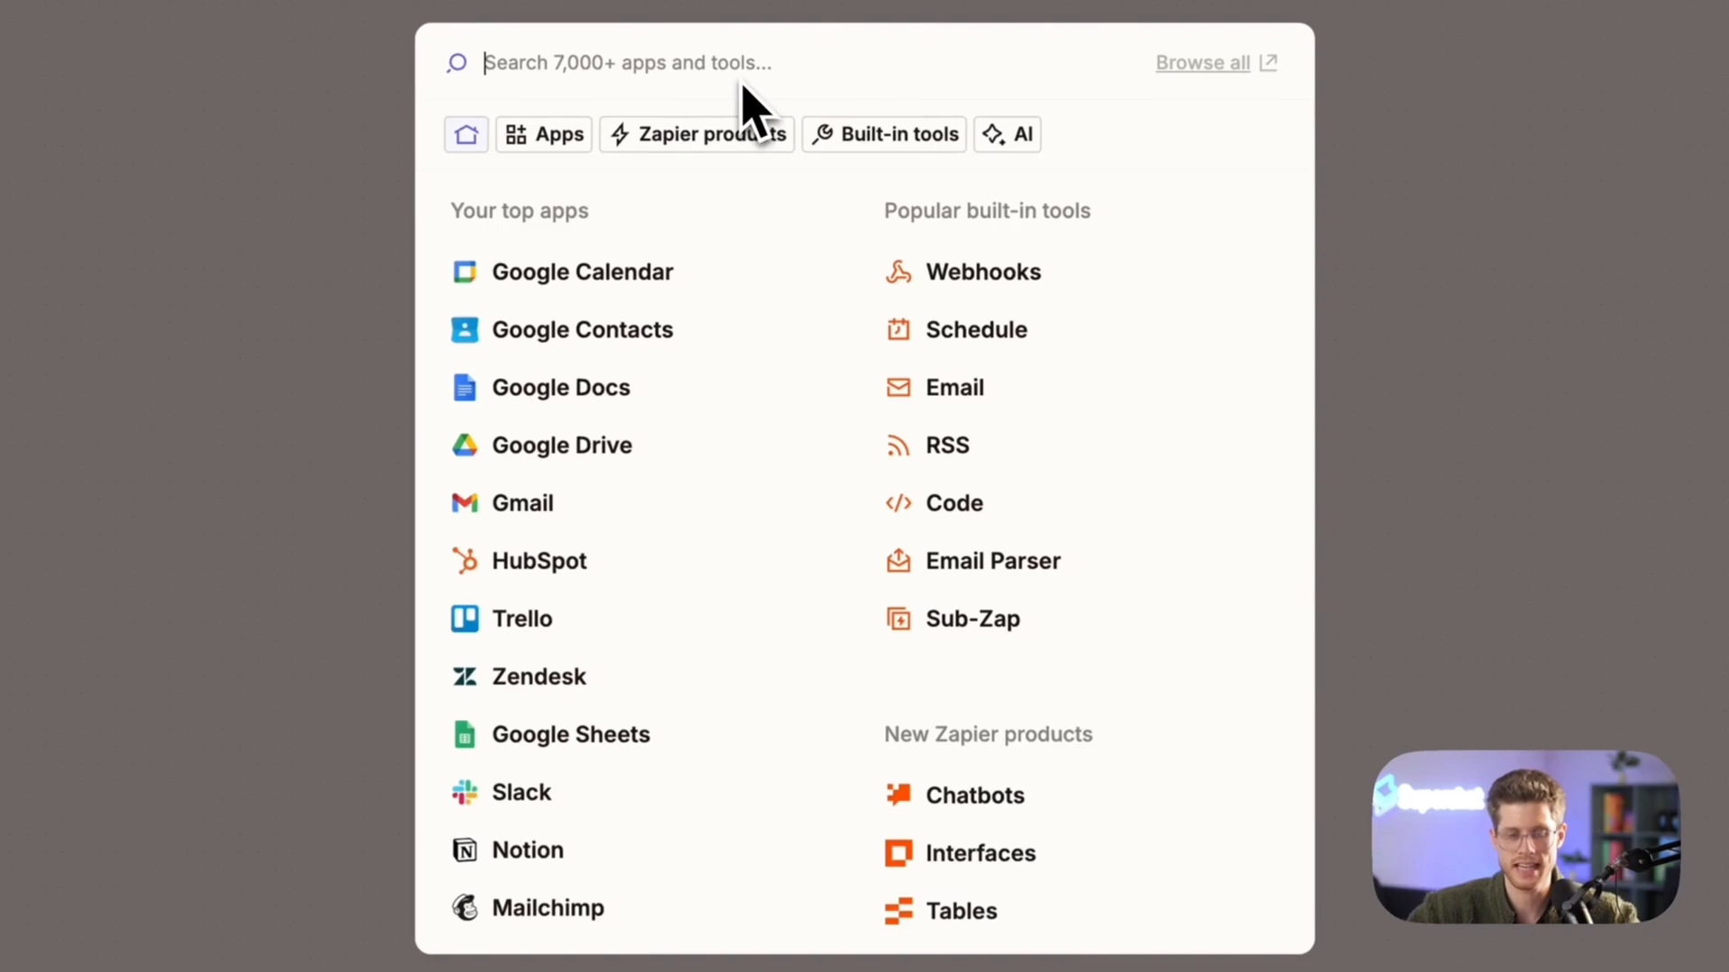
type("calendly")
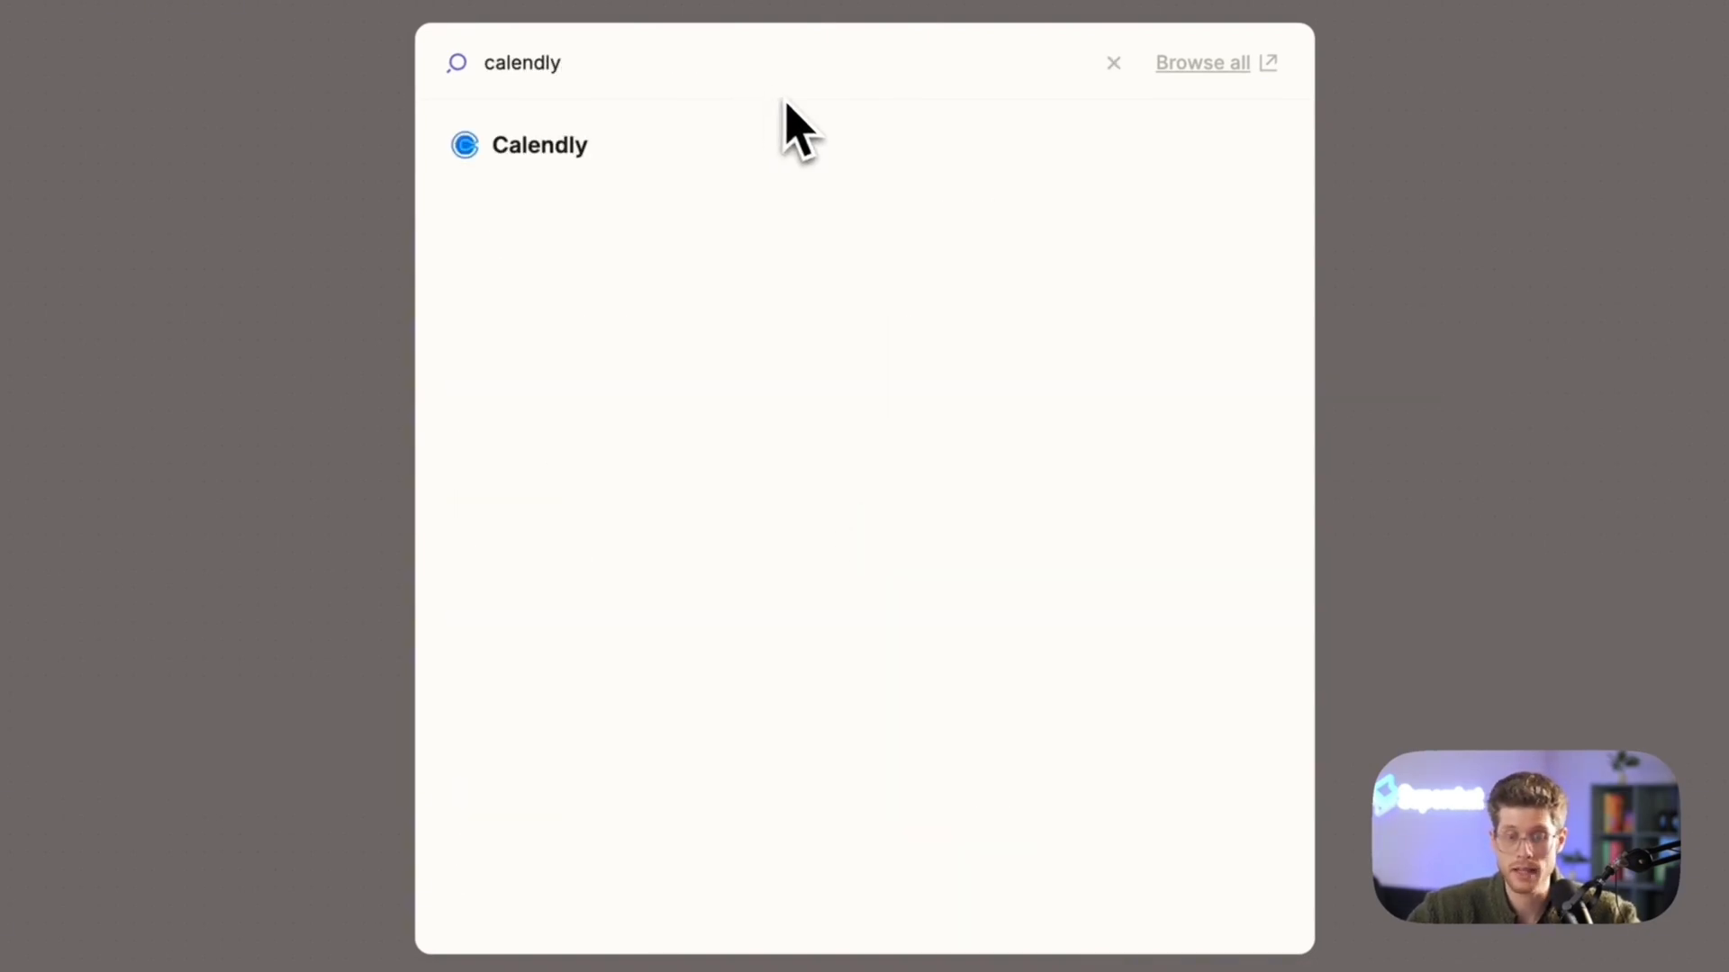
left_click(798, 168)
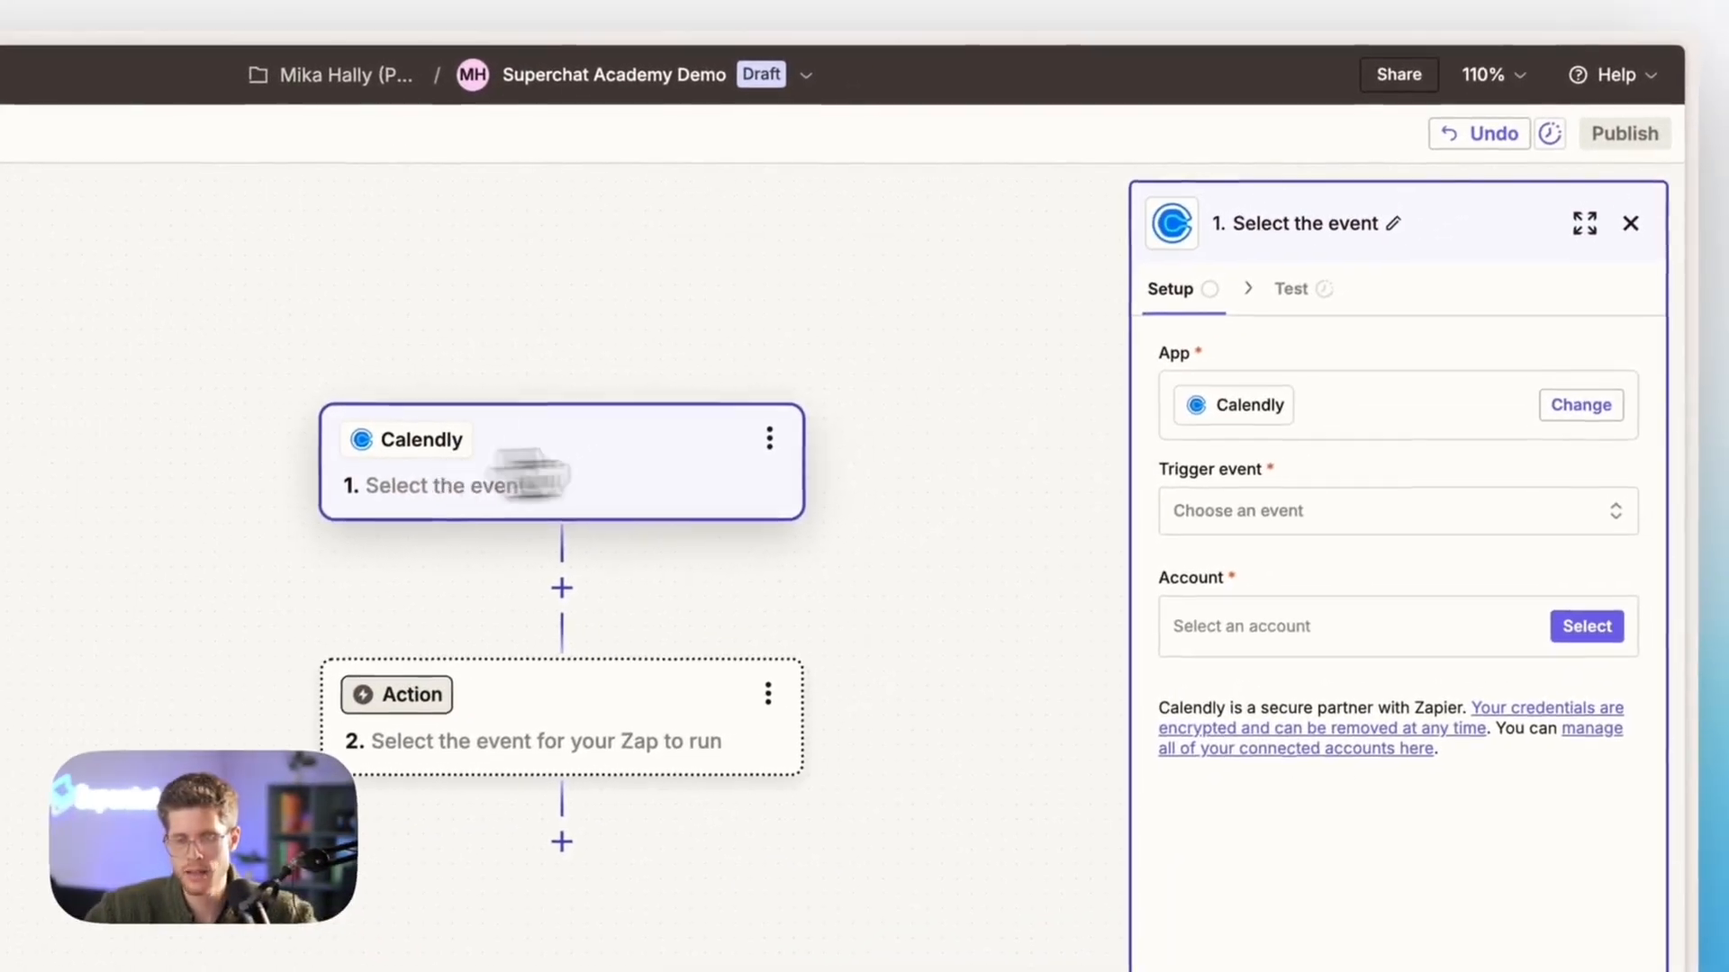
left_click(1245, 526)
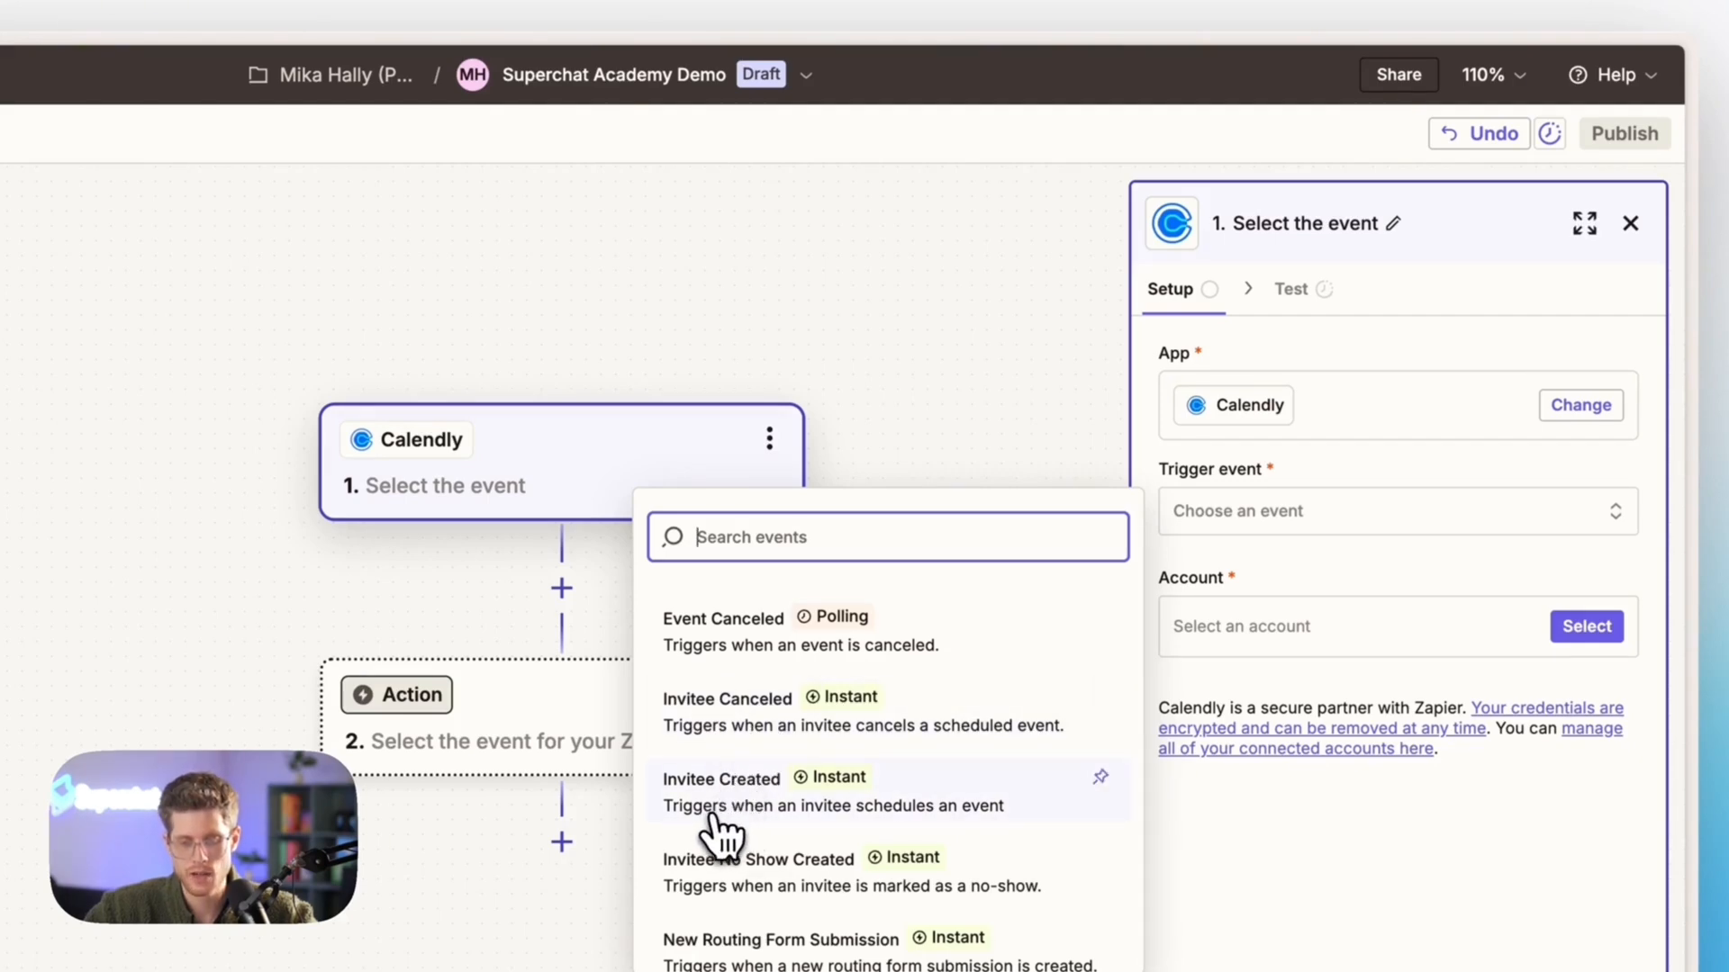
left_click(970, 815)
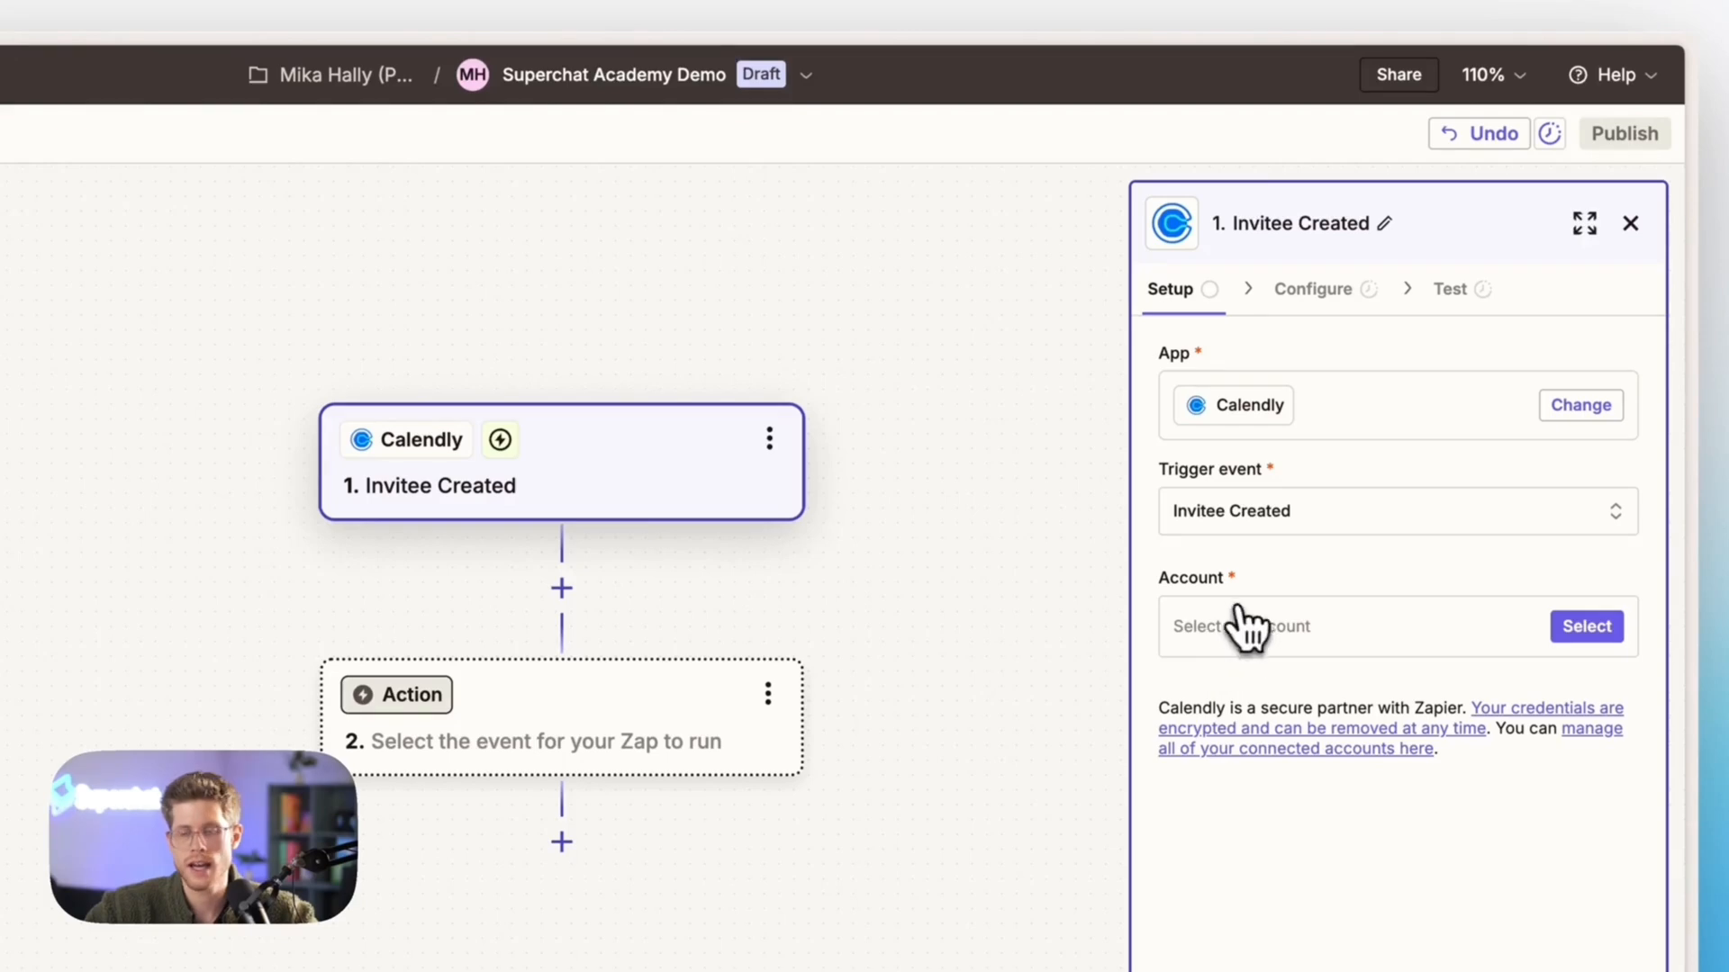
Select the existing Calendly account for the trigger and set its event type to Book Appointment
left_click(1206, 641)
left_click(947, 731)
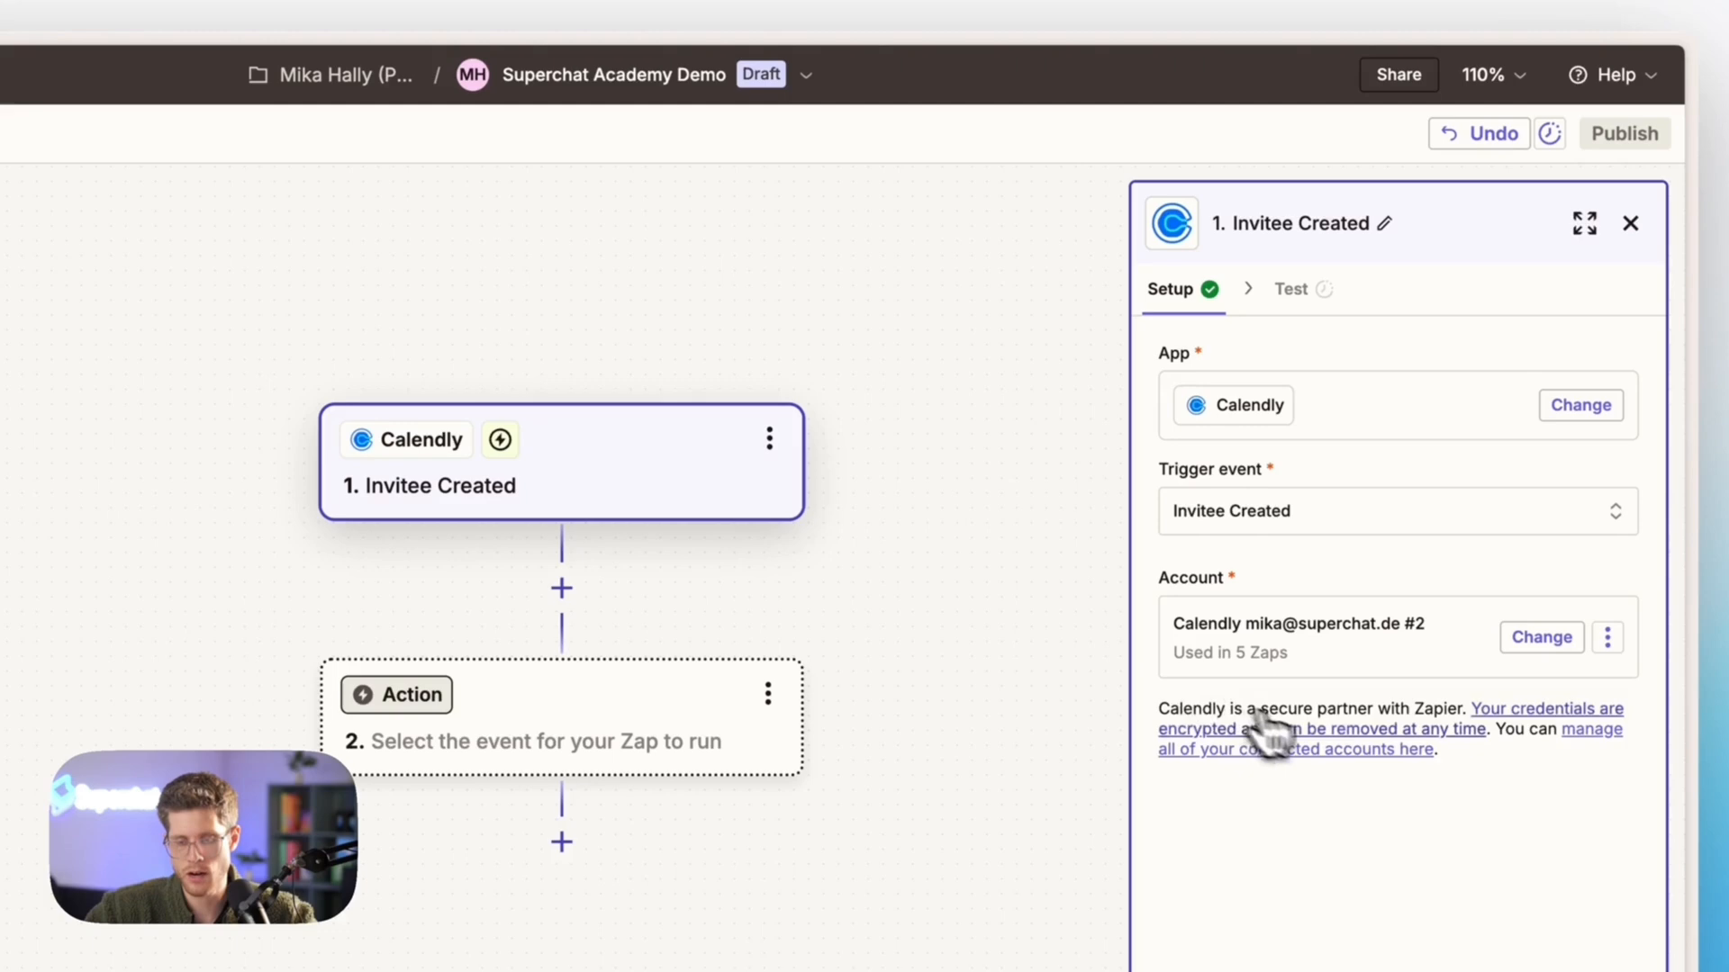
left_click(1369, 877)
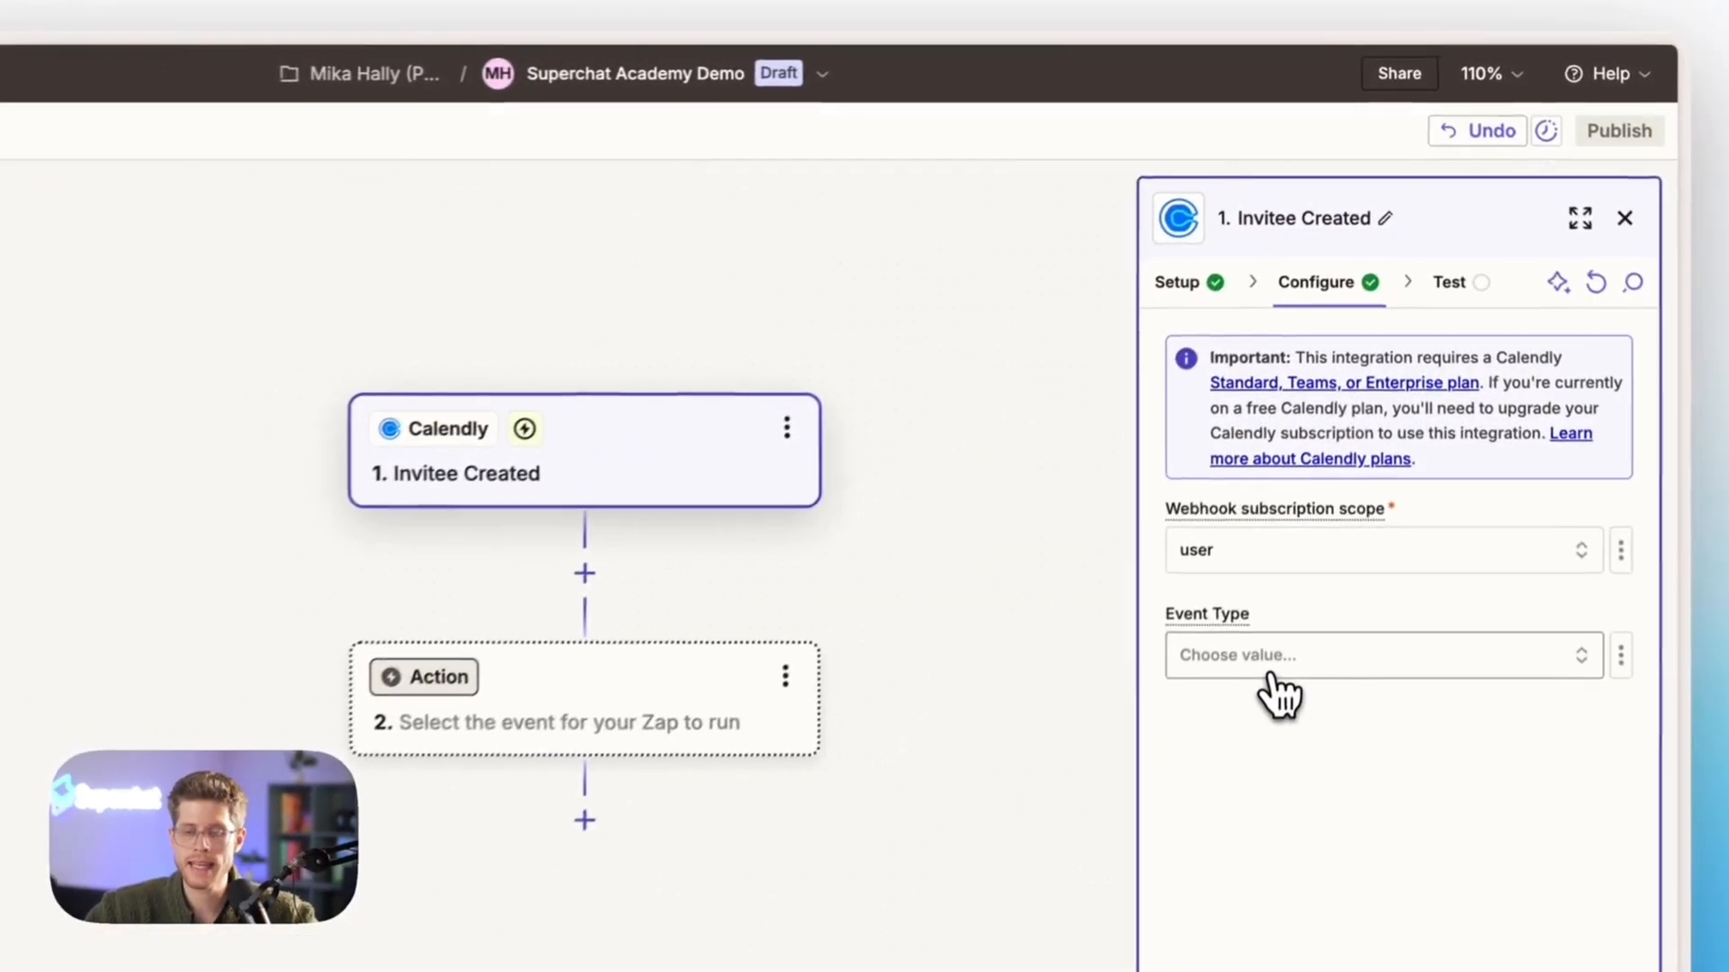
left_click(1264, 688)
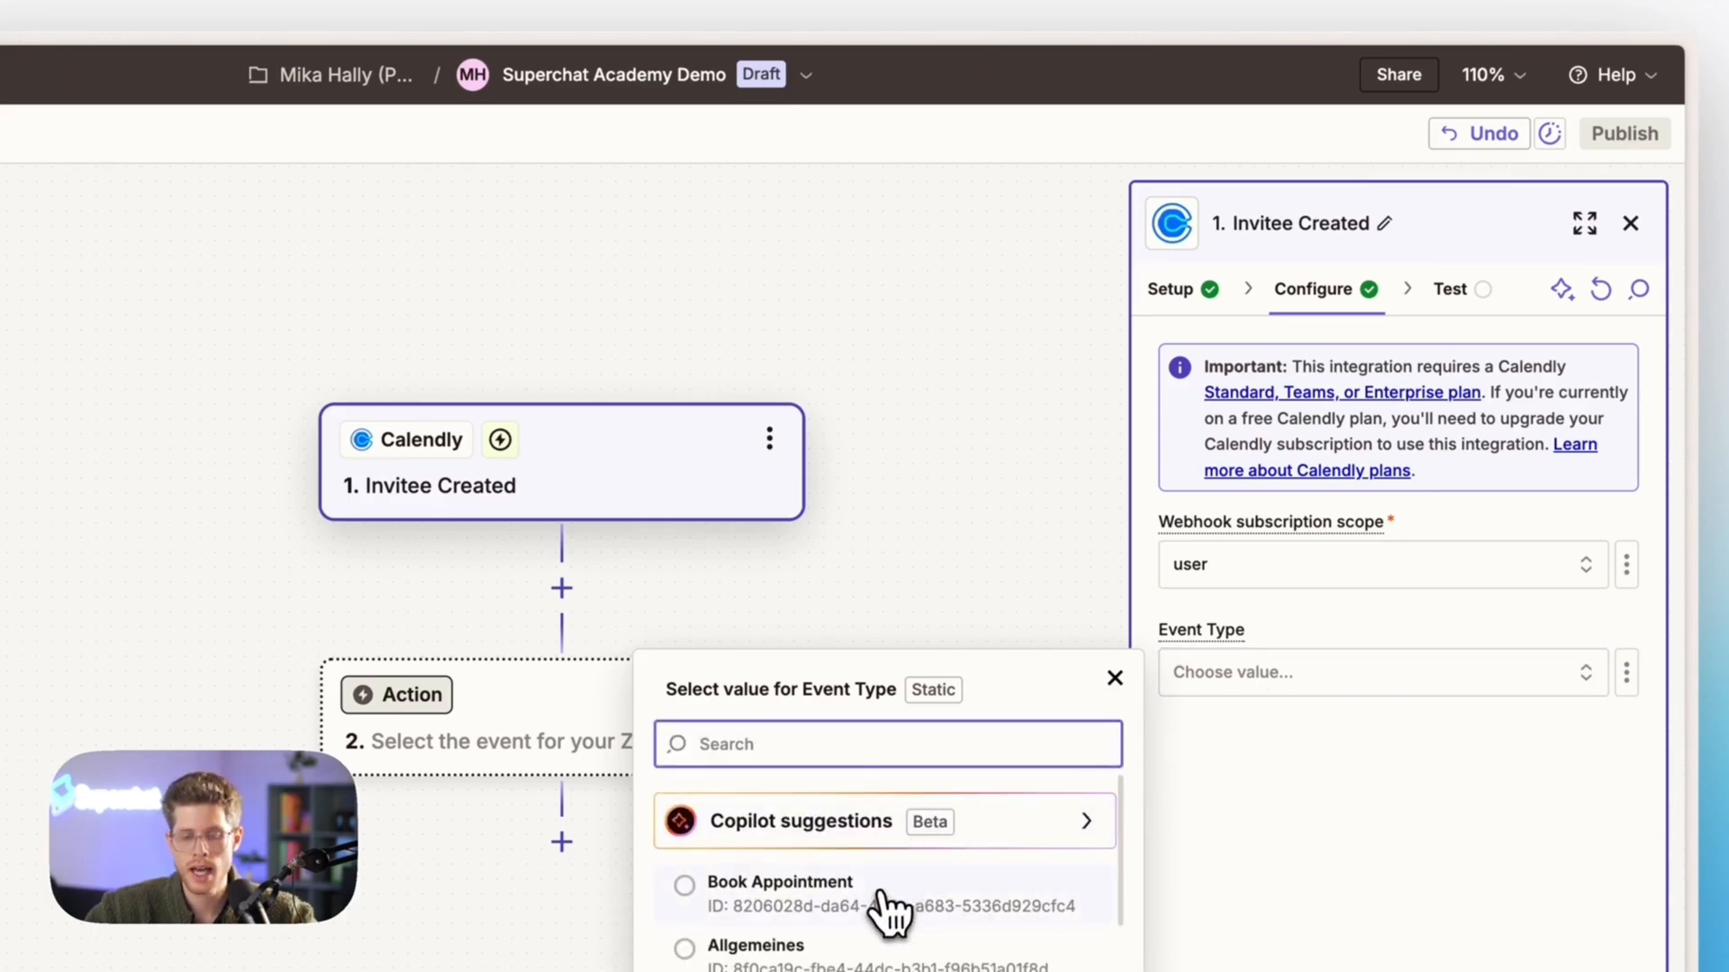
left_click(753, 901)
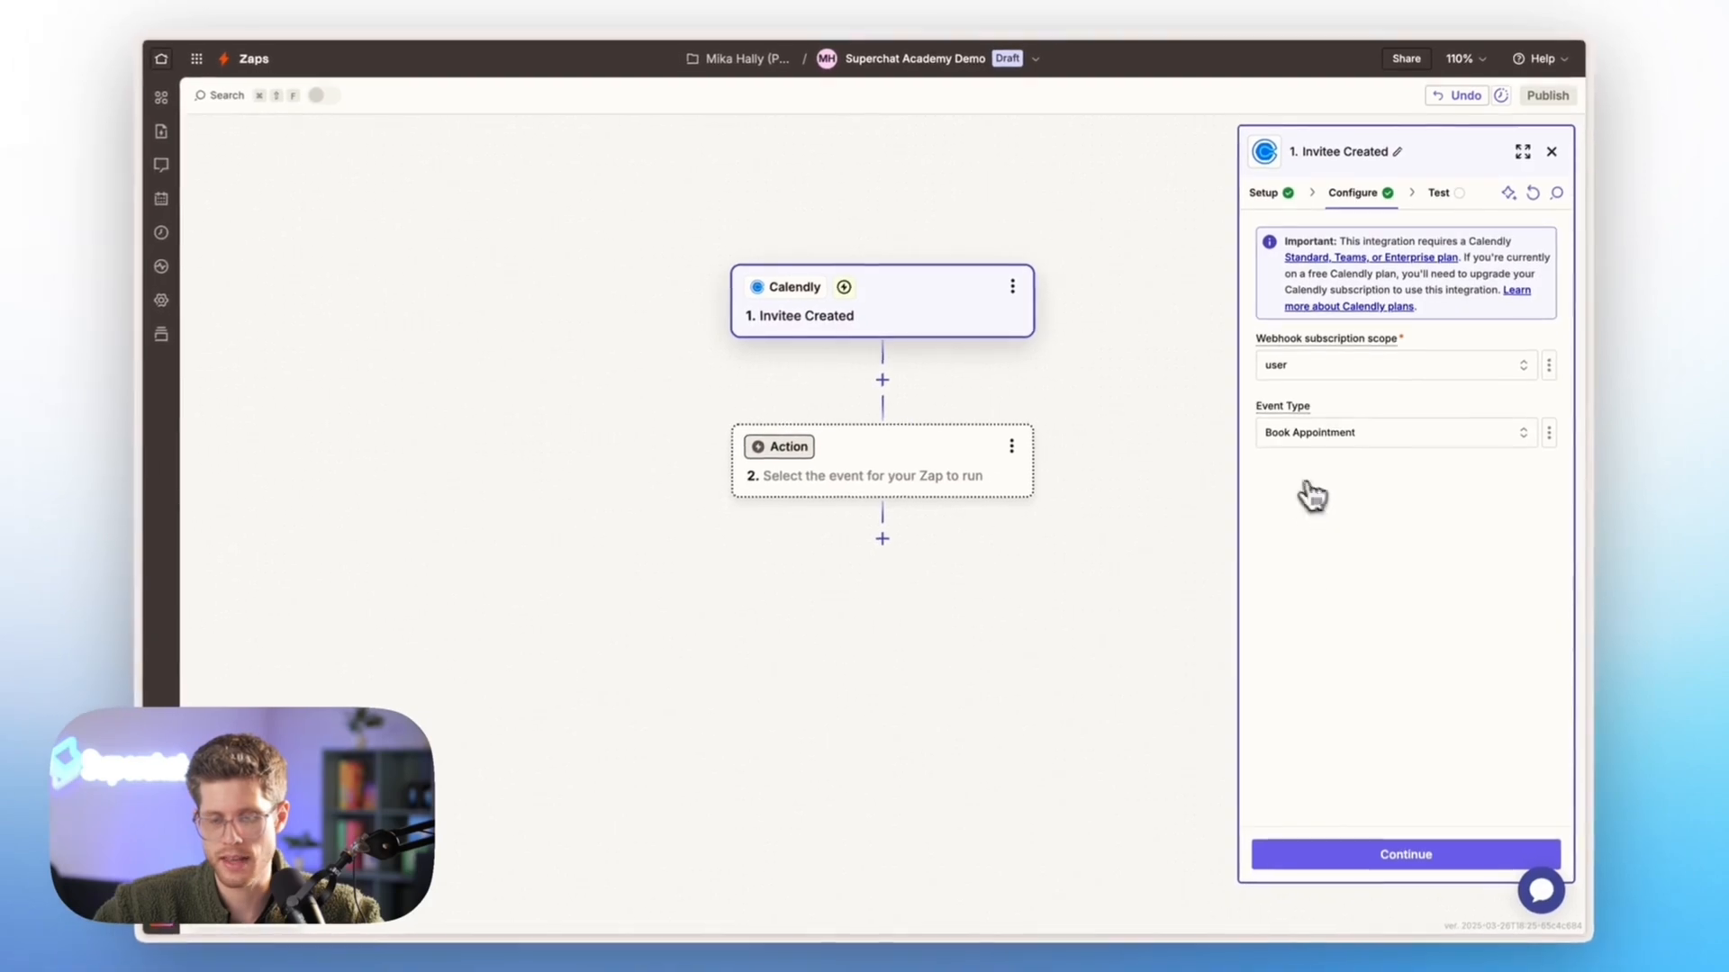
left_click(1364, 860)
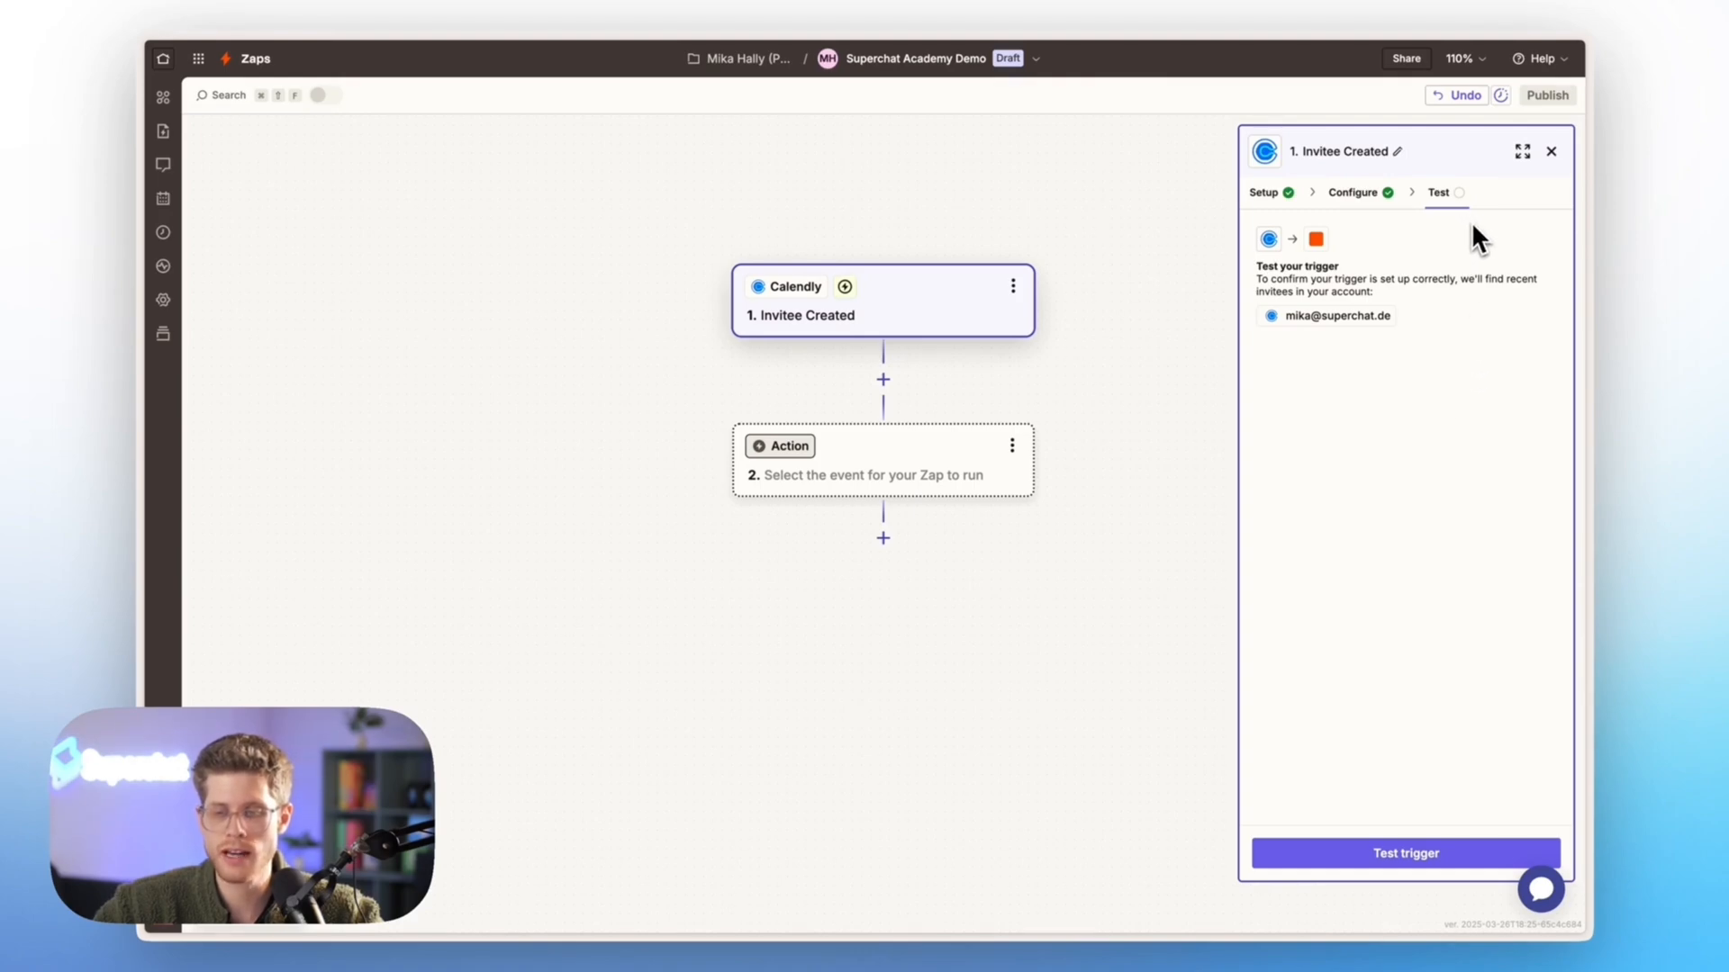
Test the Calendly trigger and continue with the Invitee A record
left_click(1344, 857)
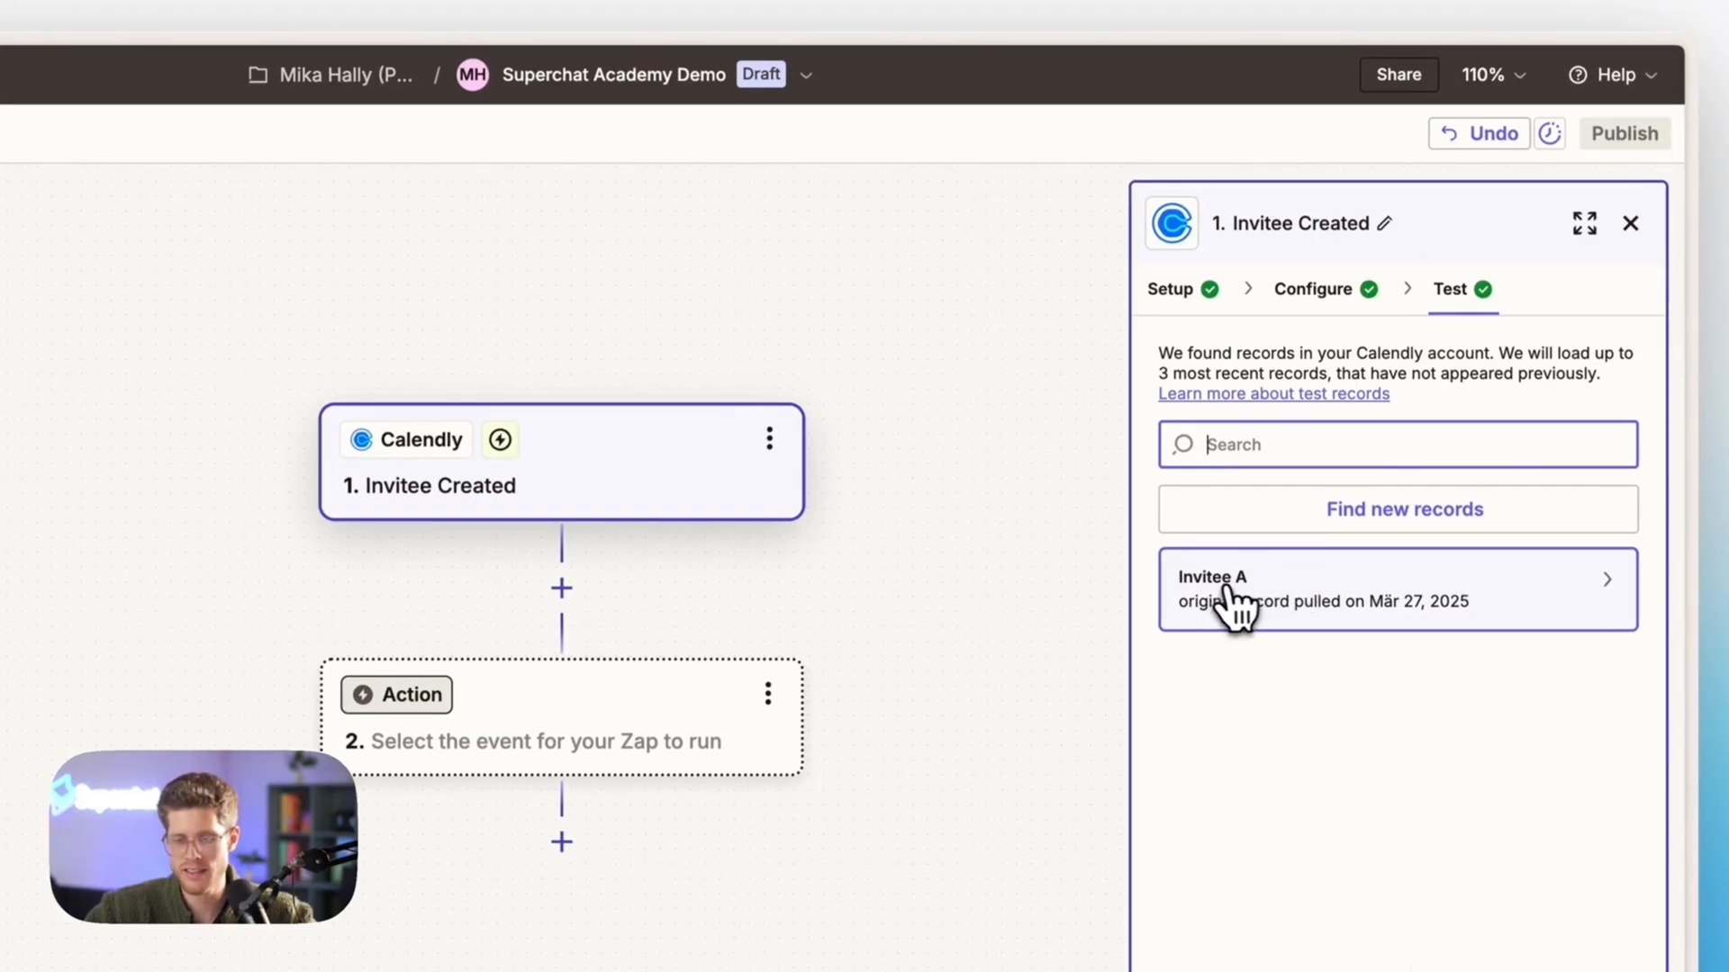
left_click(1331, 628)
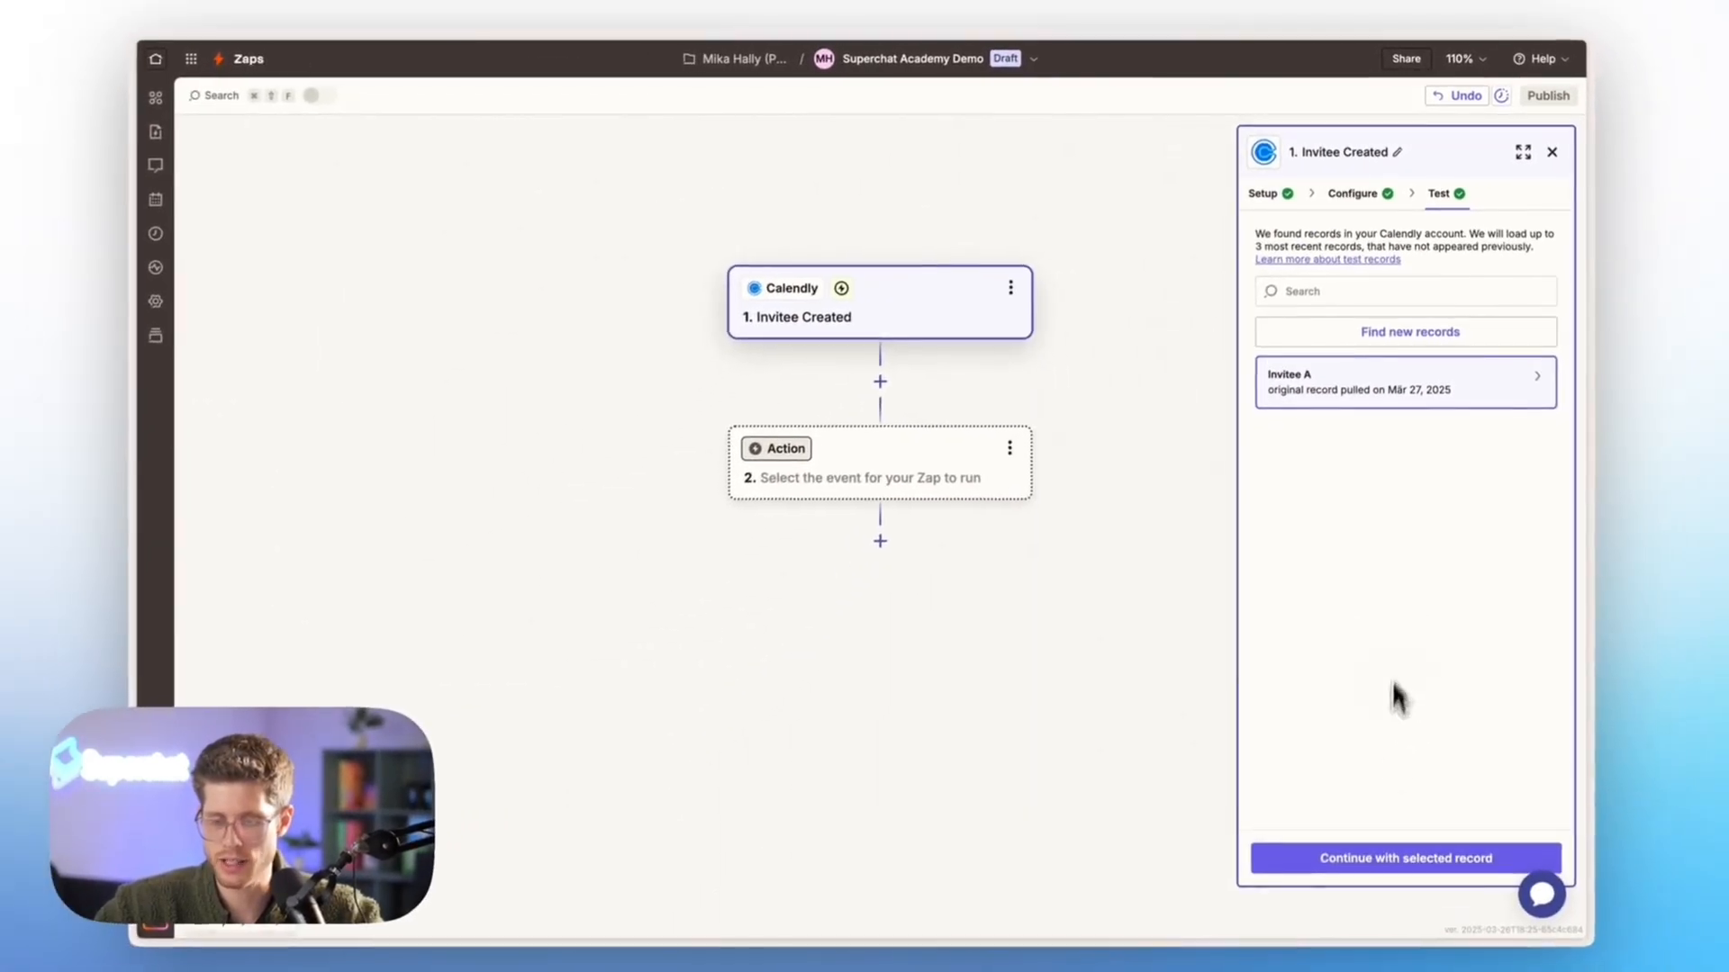
left_click(1394, 855)
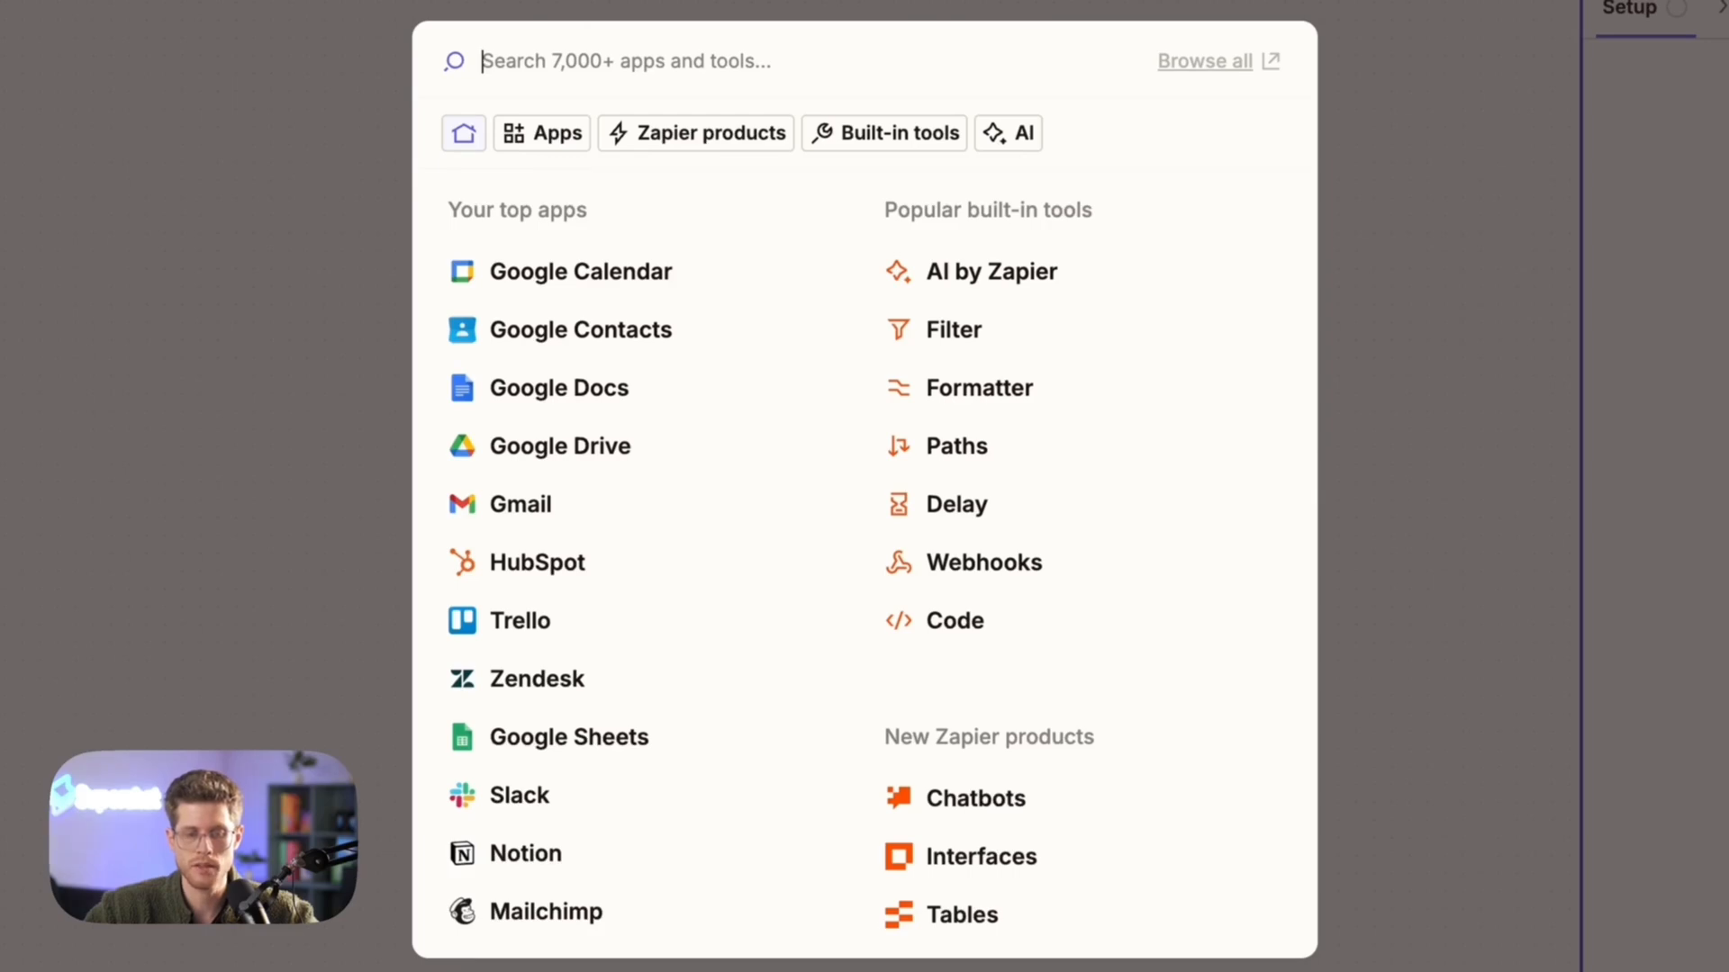
Set Superchat Staging (3.1.2) as the action app and choose the Send WhatsApp Template event
type("superchat")
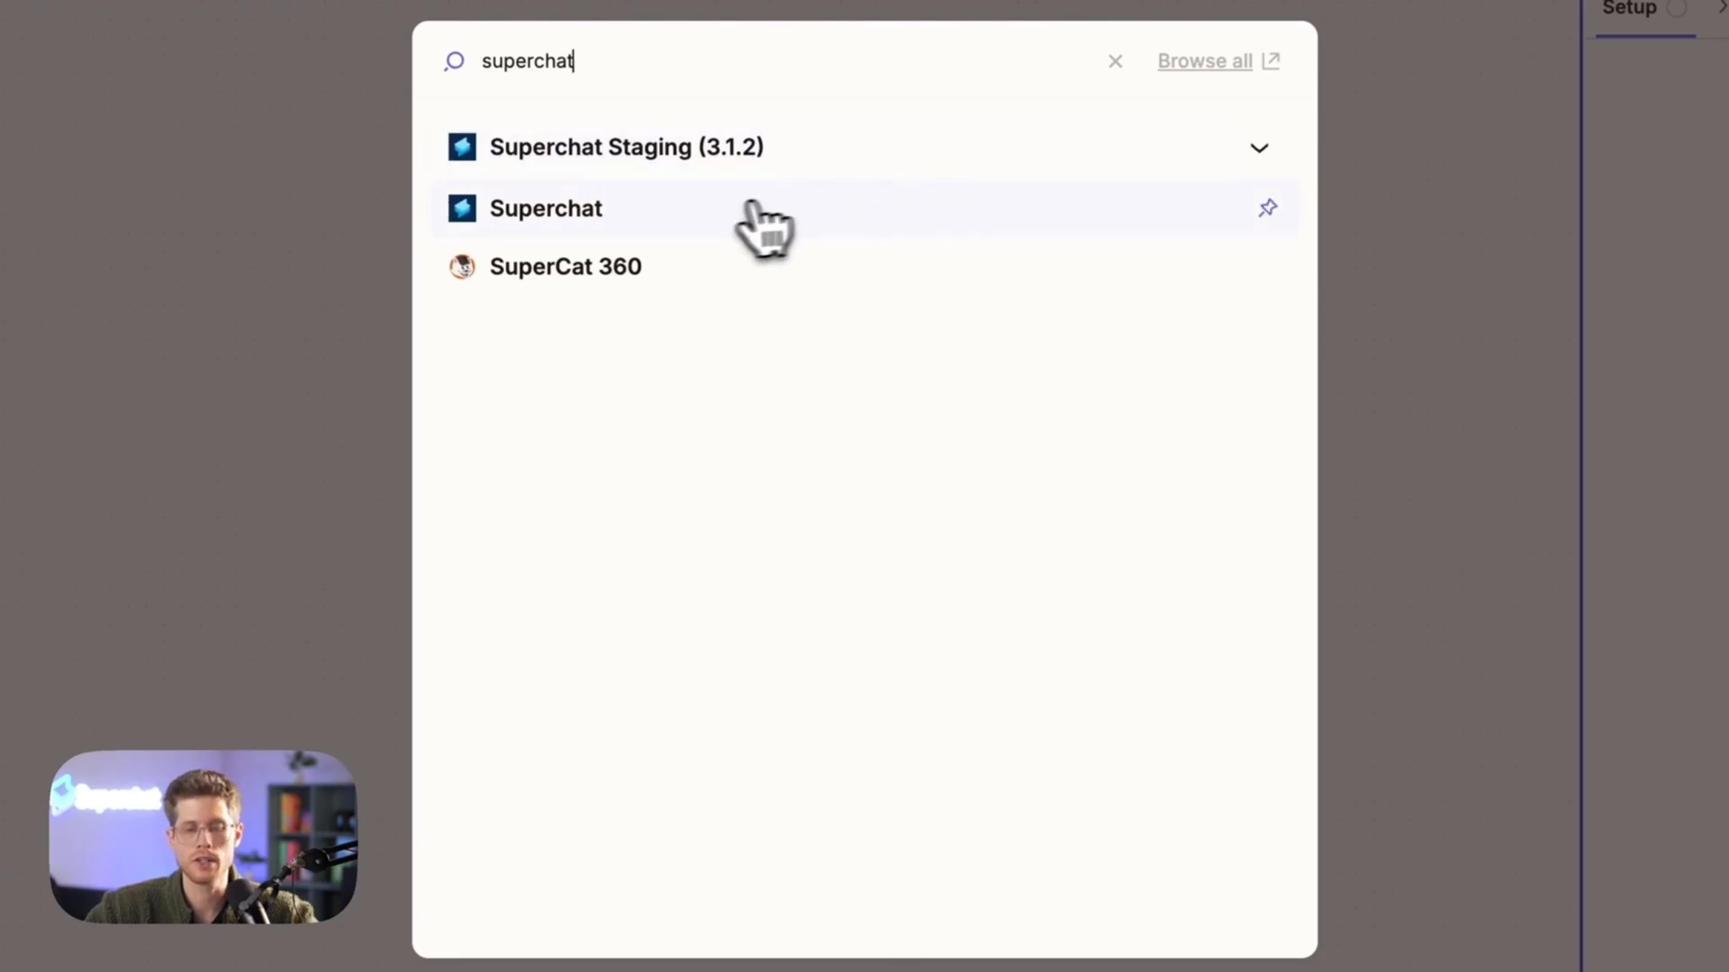
left_click(1065, 185)
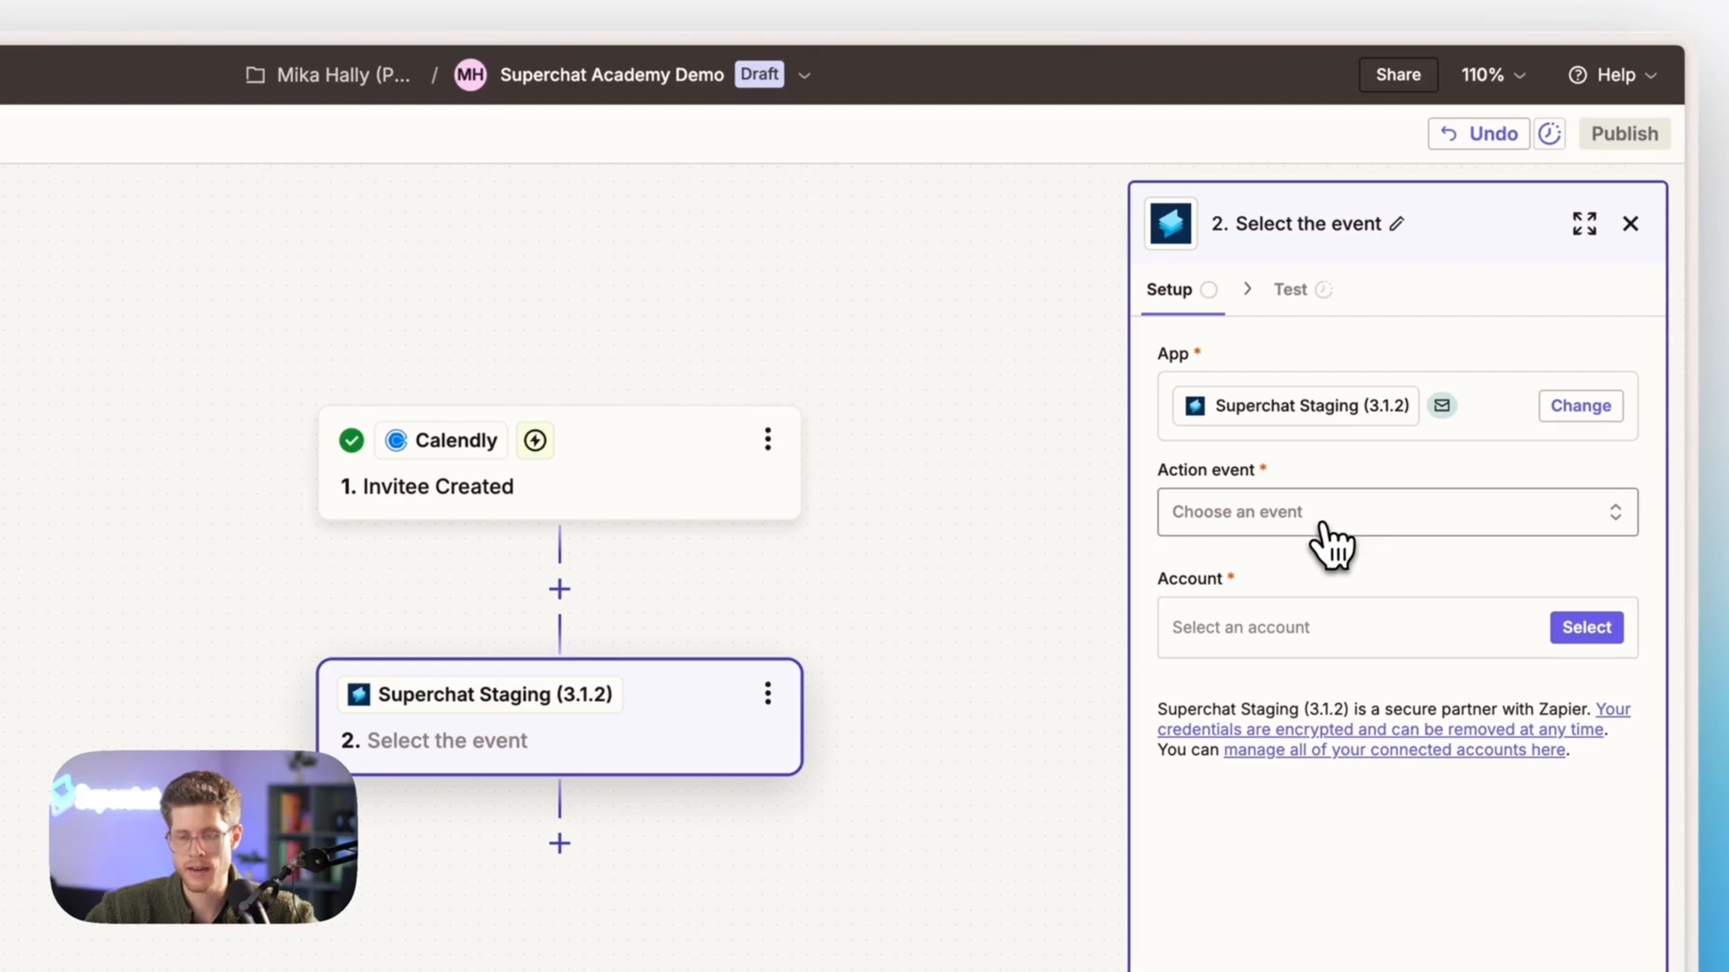
left_click(1322, 523)
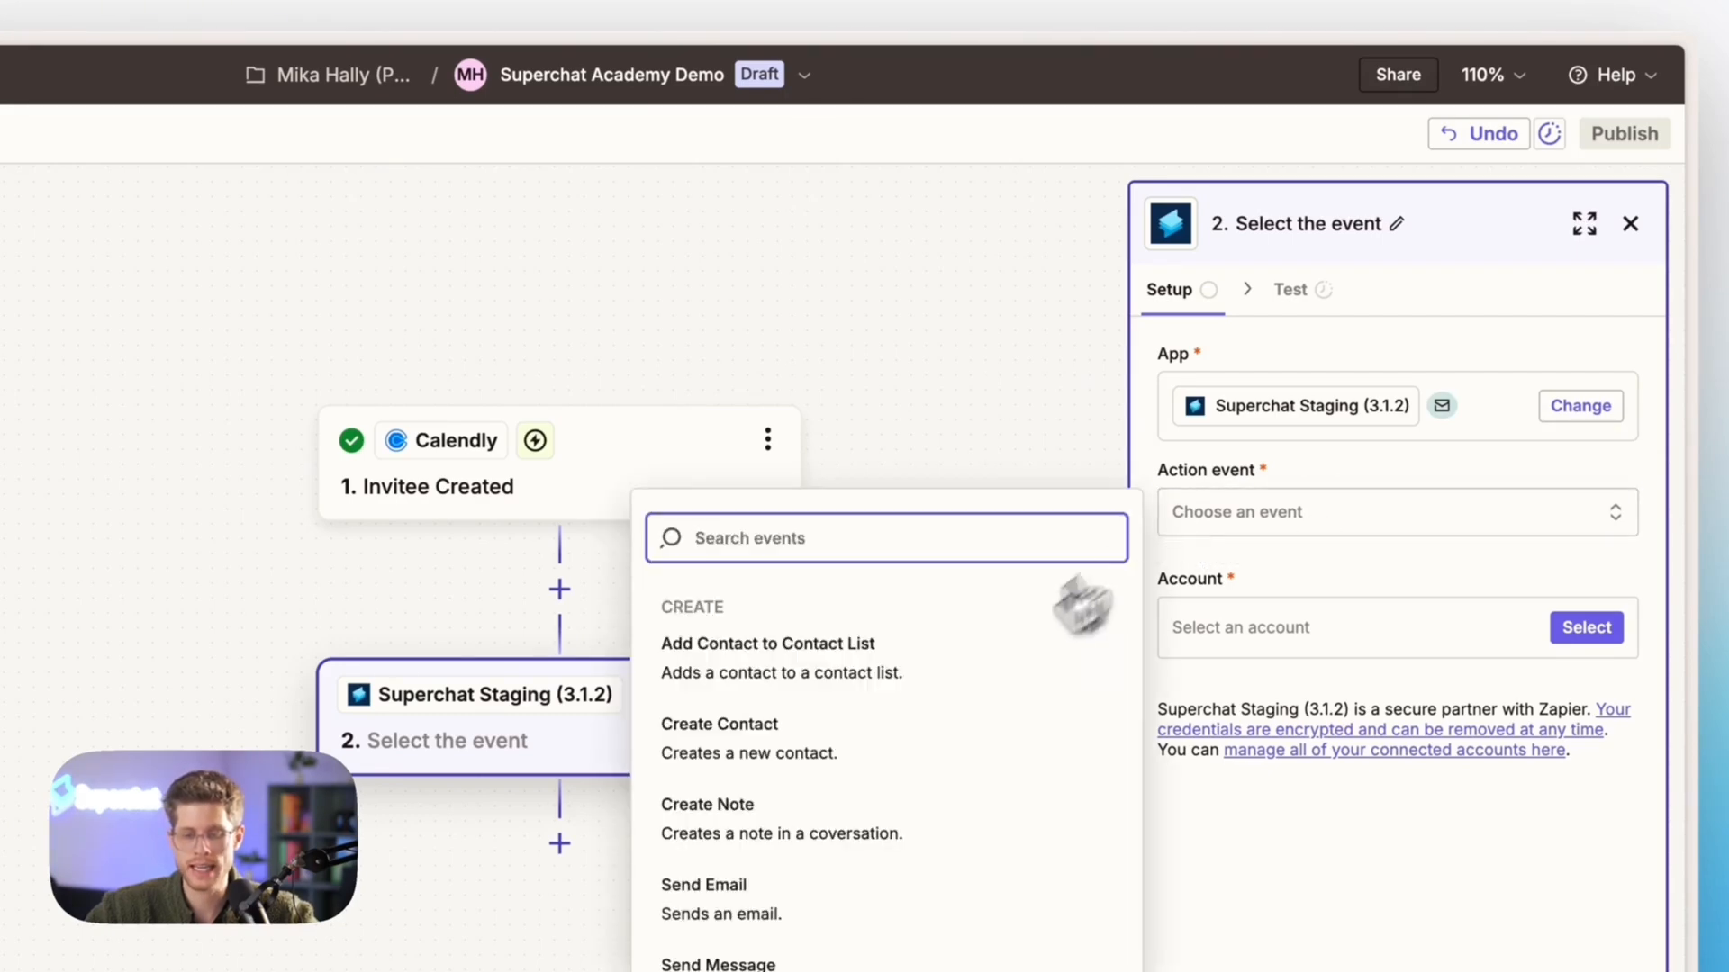
scroll(961, 766, "down", 6)
scroll(963, 770, "up", 6)
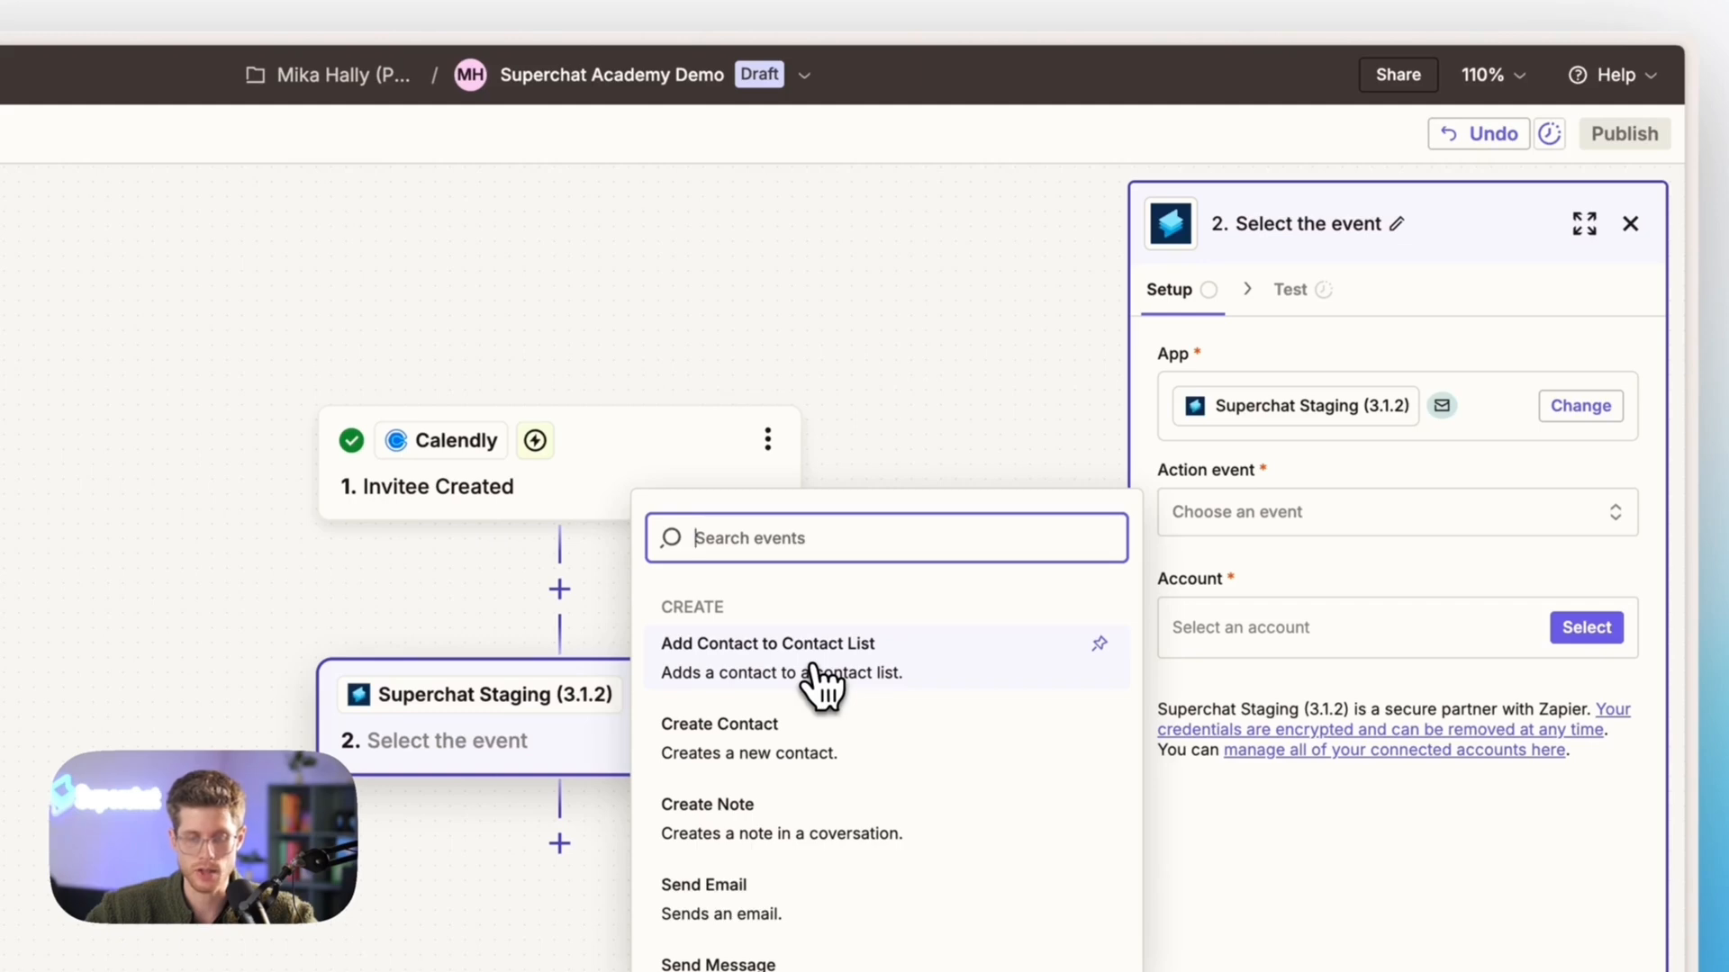
scroll(819, 689, "down", 3)
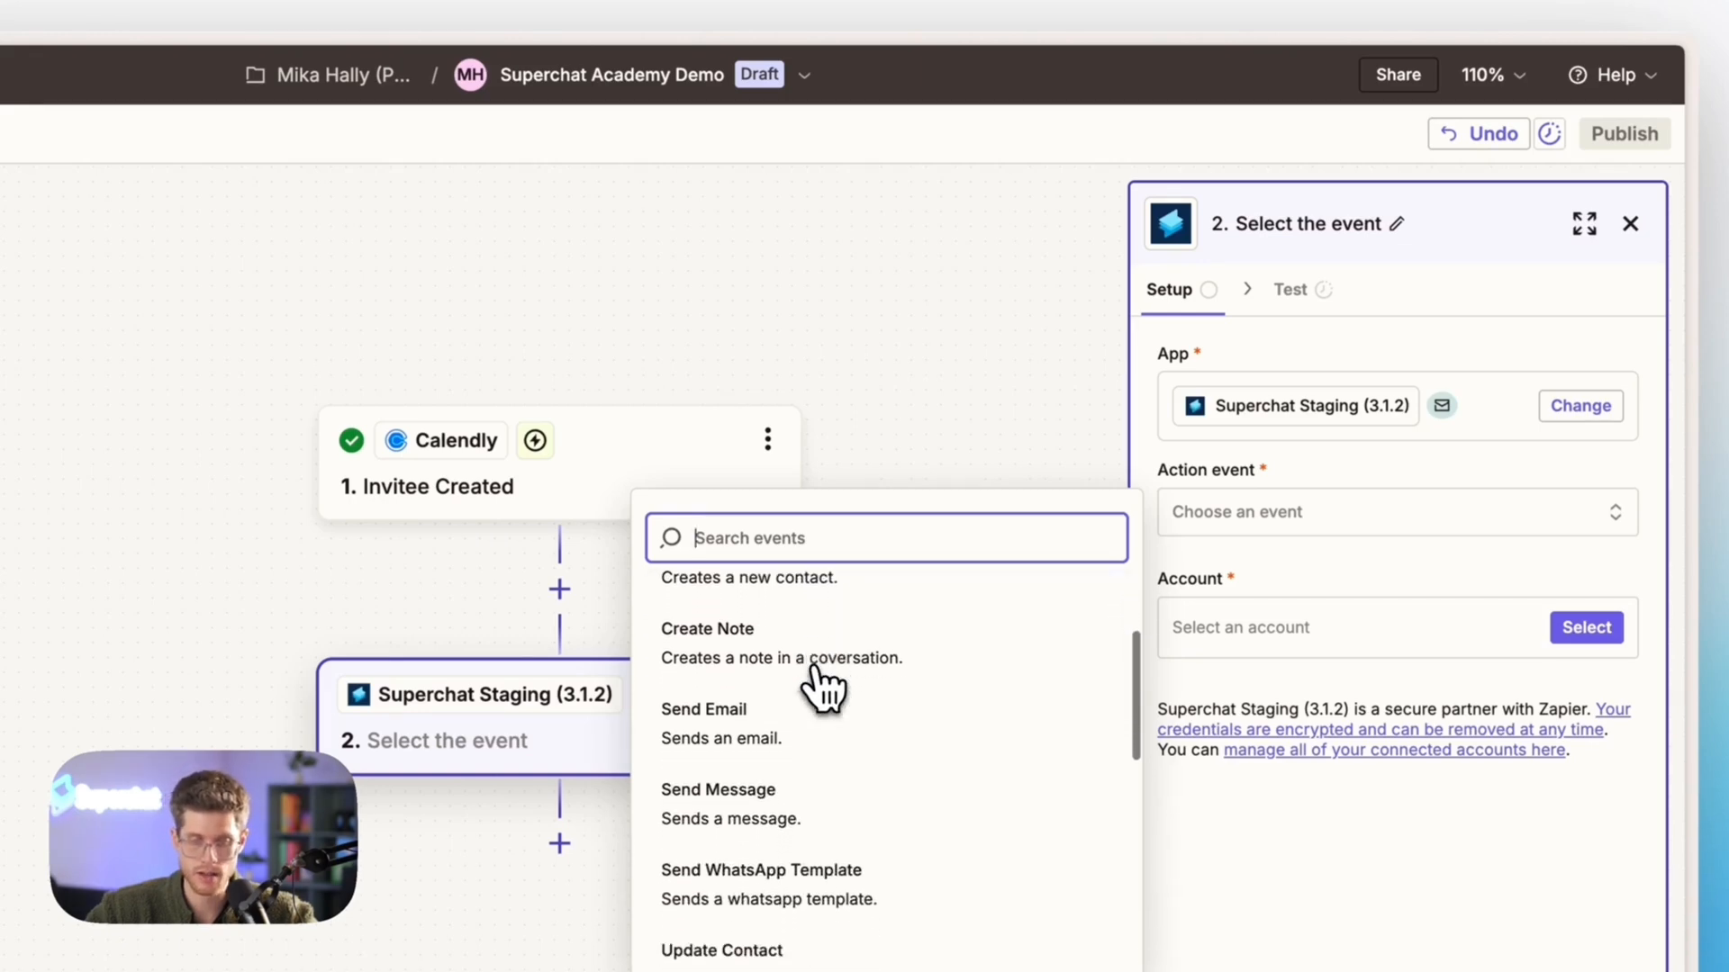
scroll(819, 688, "down", 3)
scroll(819, 689, "up", 1)
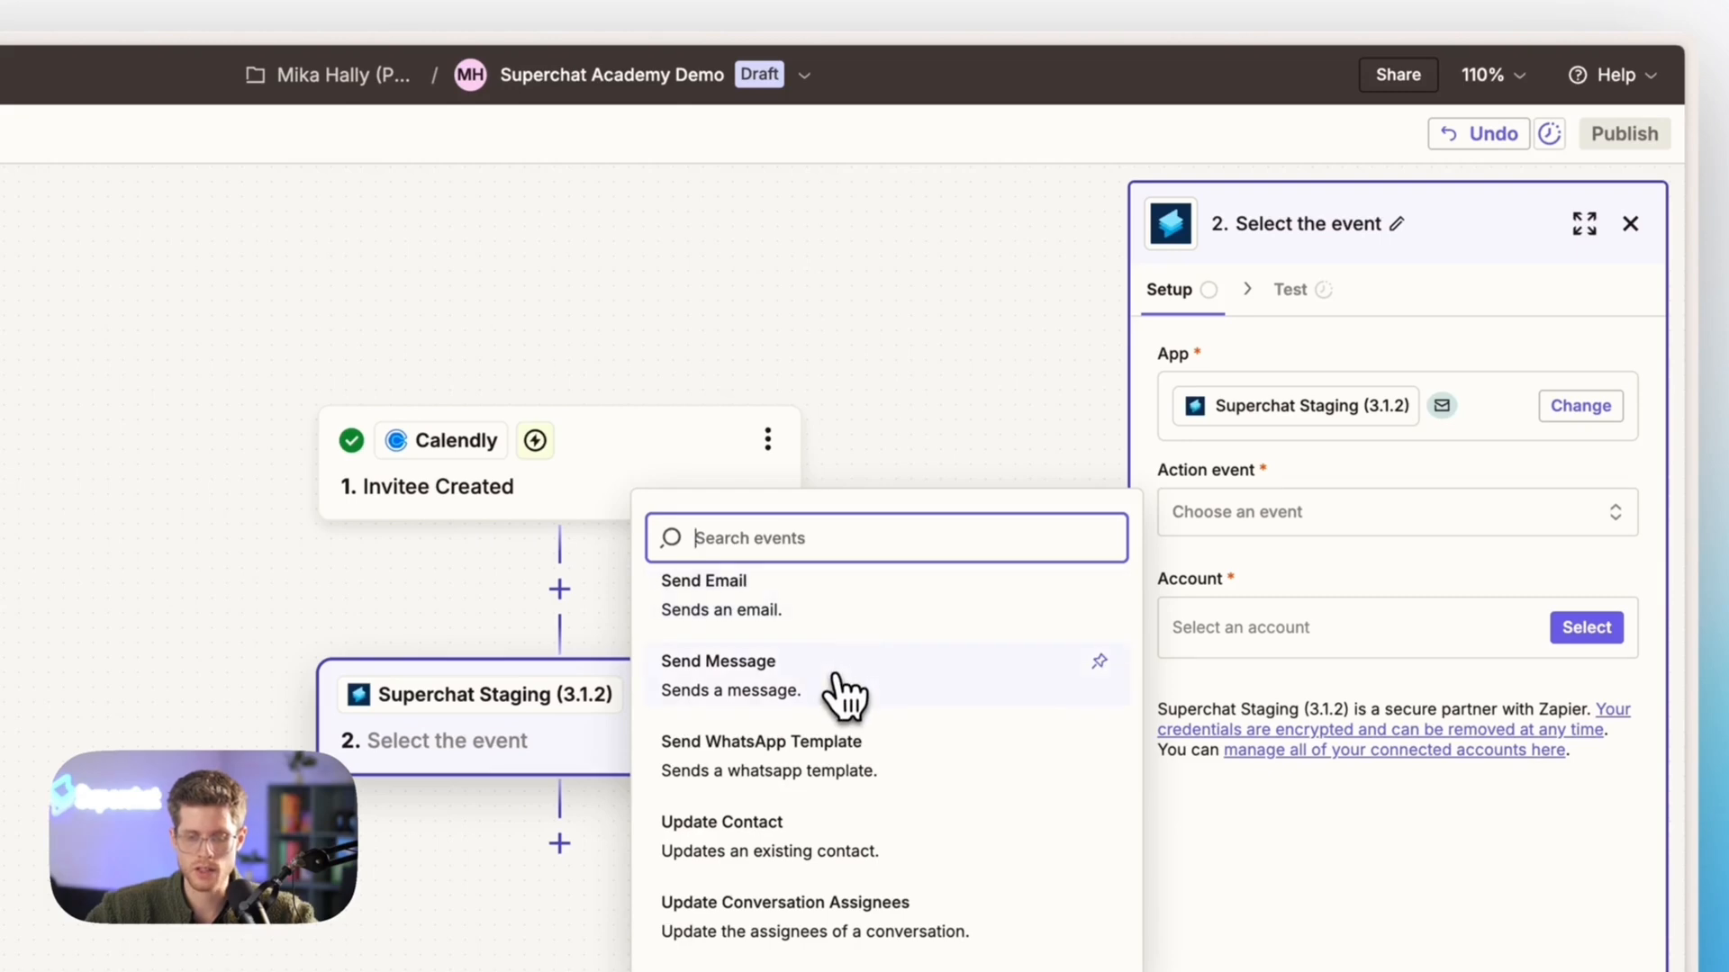
left_click(828, 779)
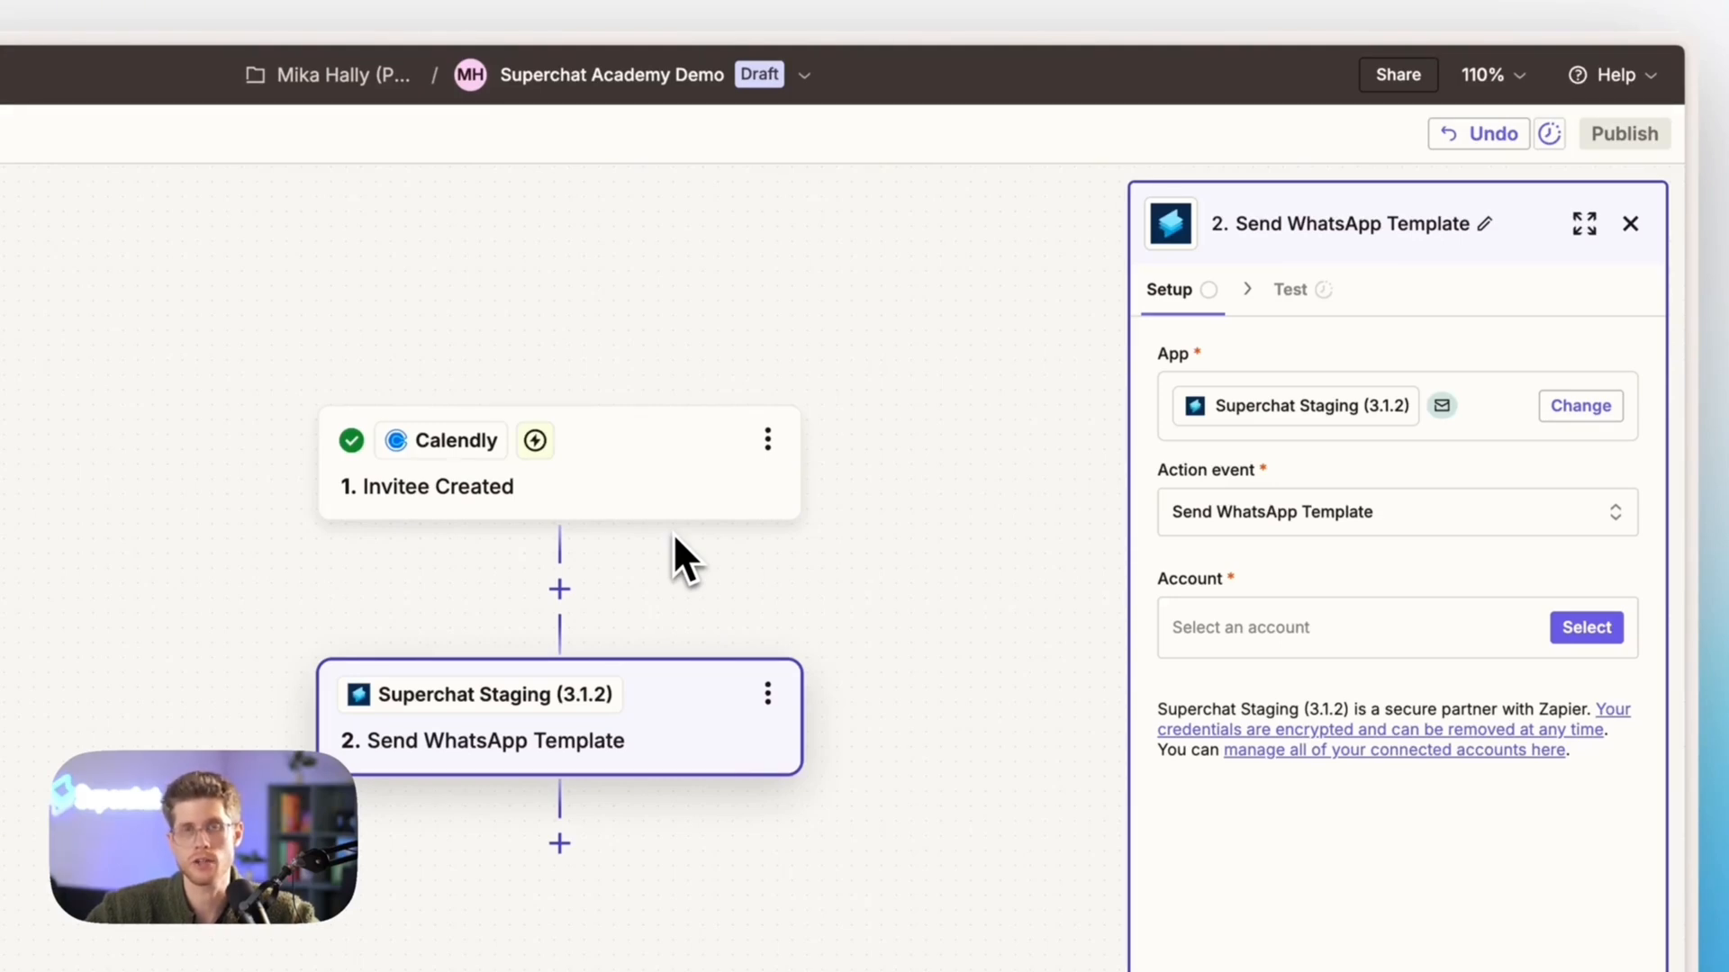
Start connecting a new Superchat account, switch to Superchat, add its Zapier integration and copy the generated API key
left_click(1274, 629)
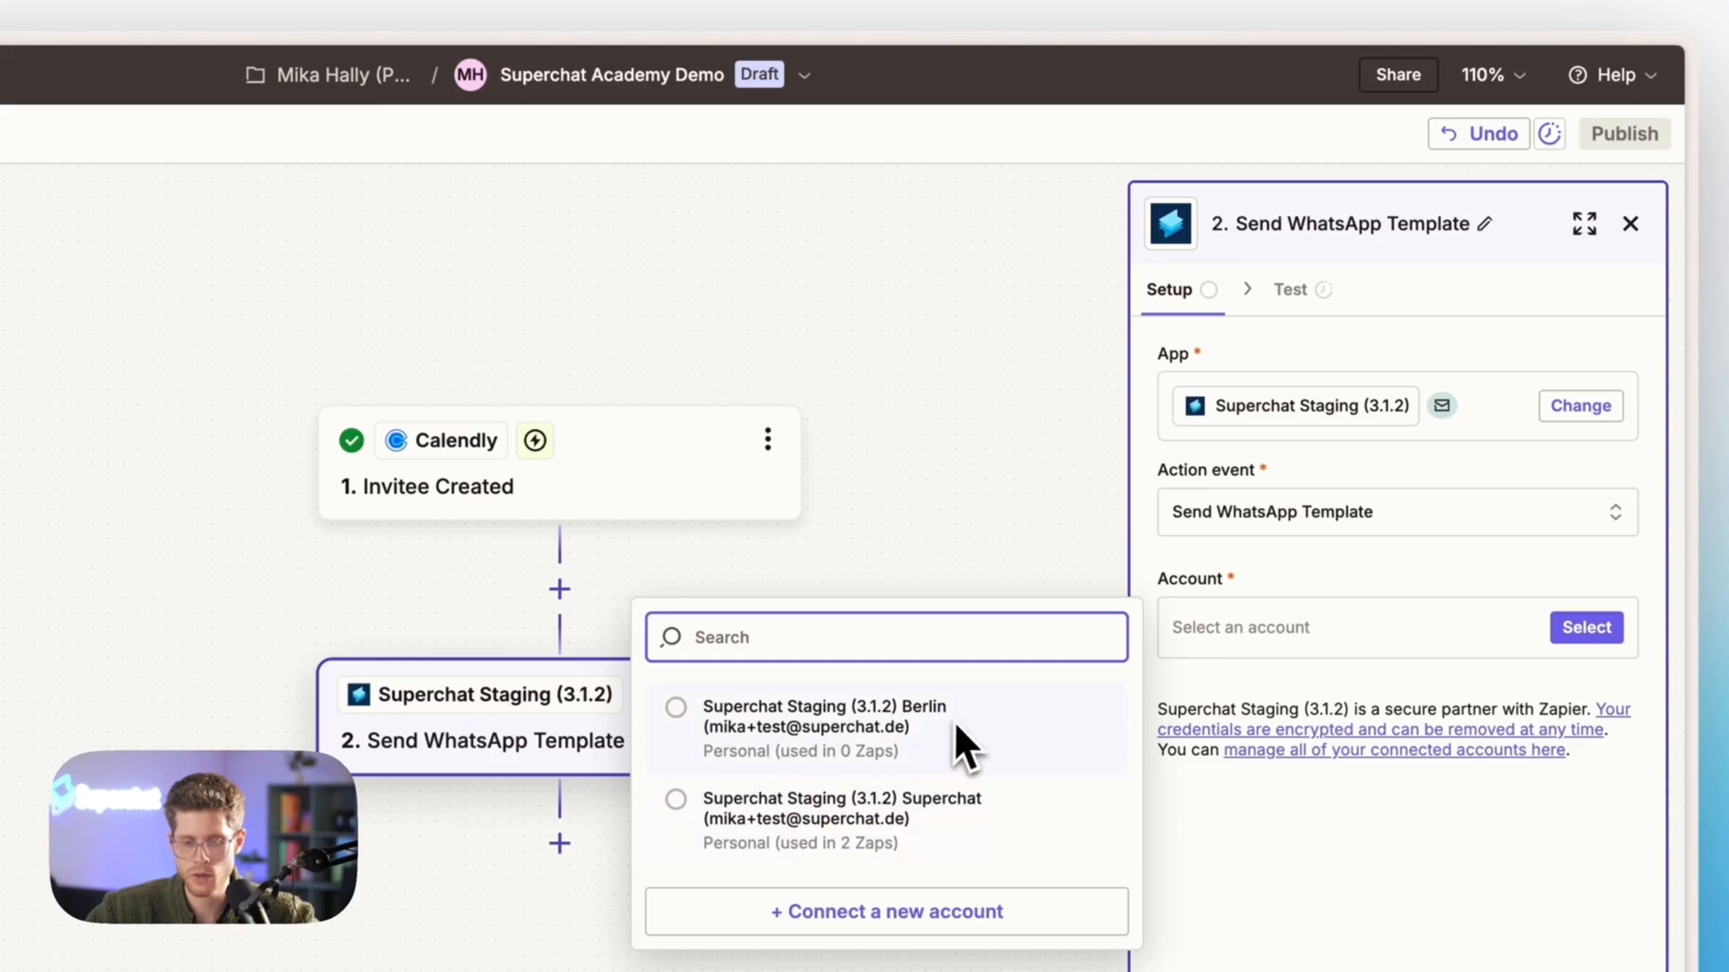
left_click(949, 926)
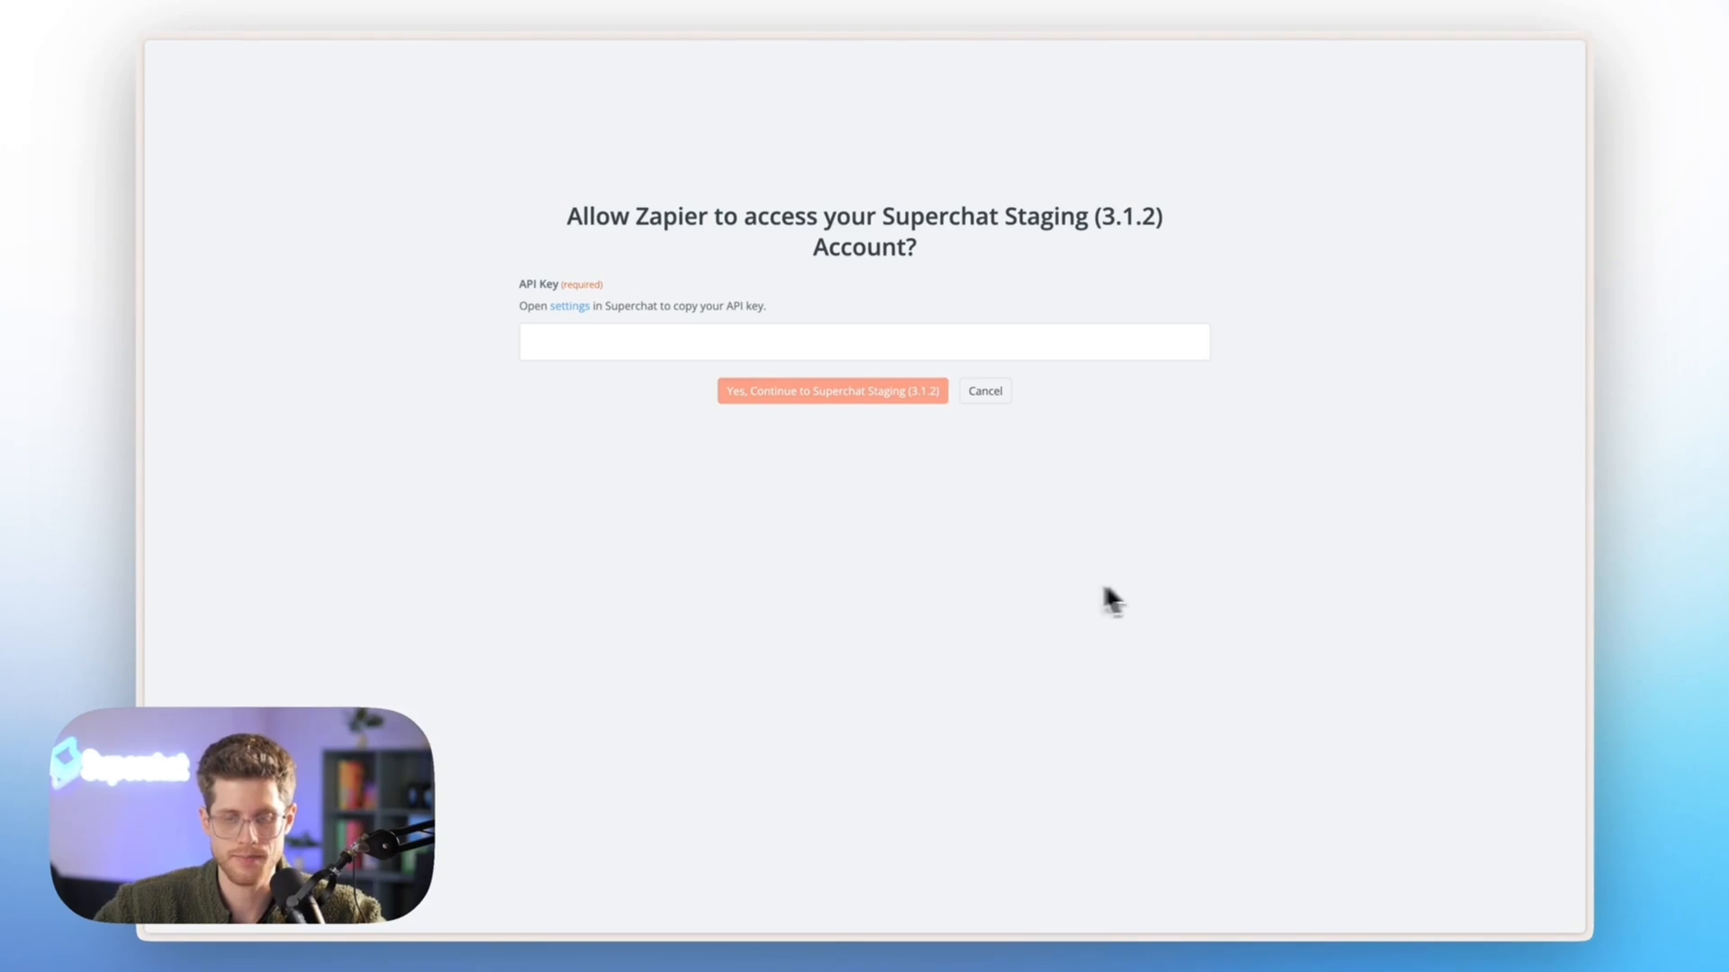
mouse_move(139, 463)
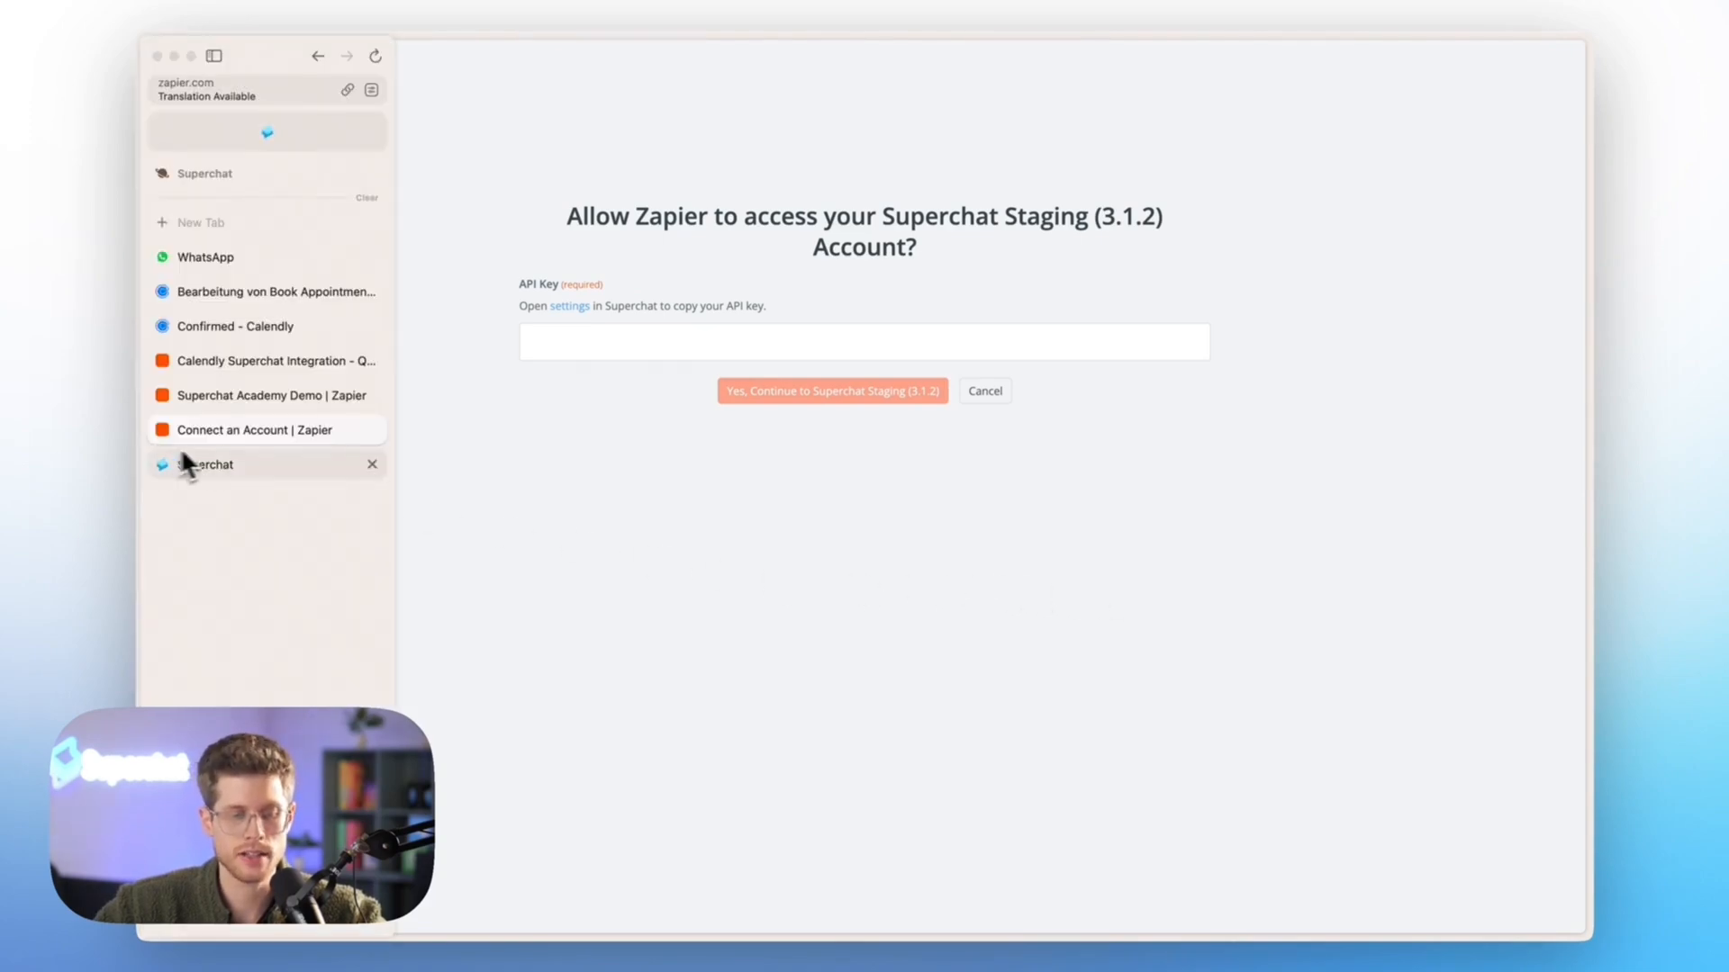
left_click(216, 464)
scroll(577, 486, "down", 3)
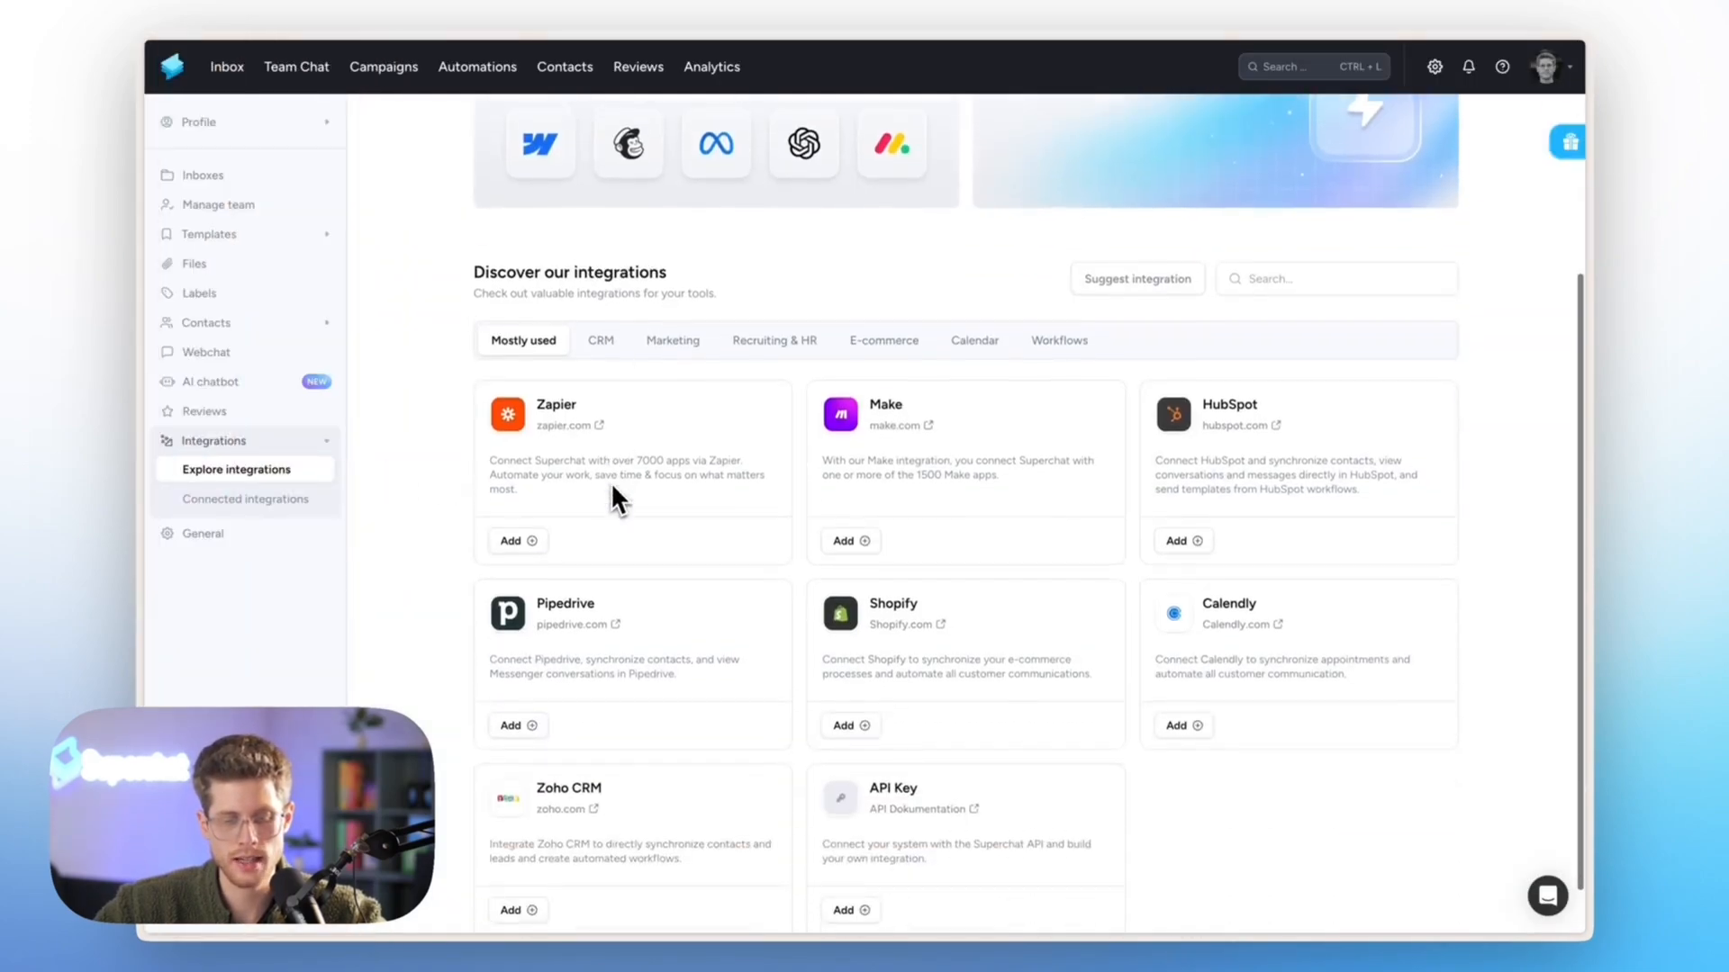
left_click(514, 537)
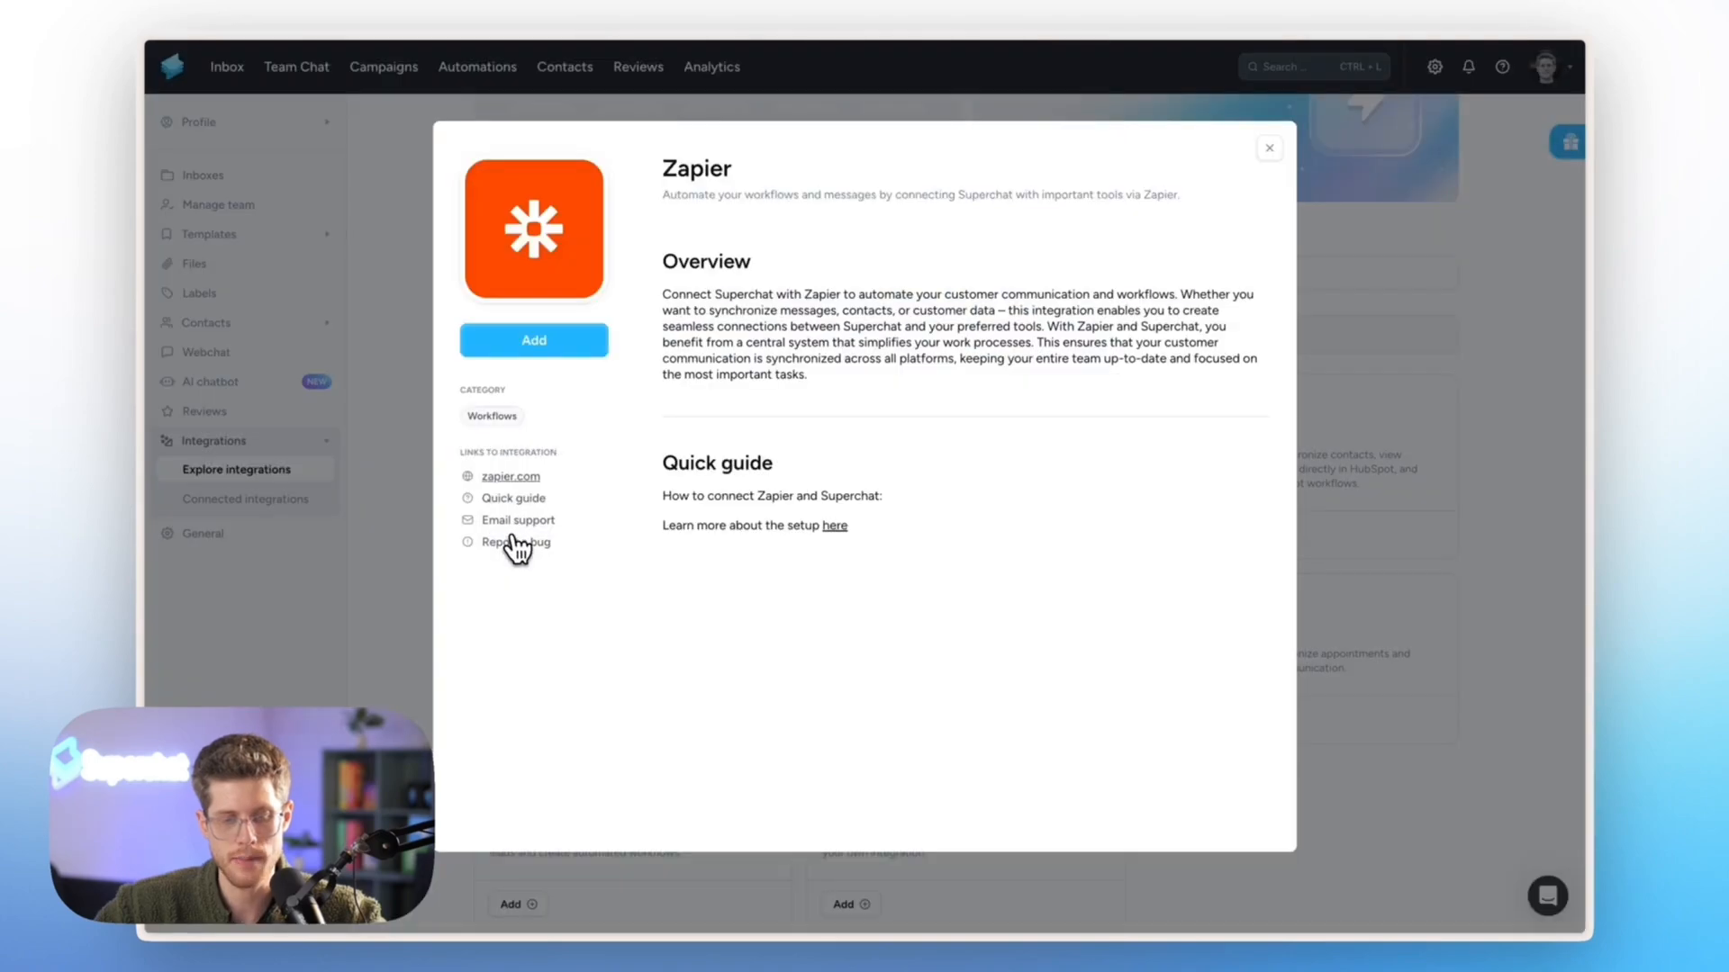
left_click(534, 341)
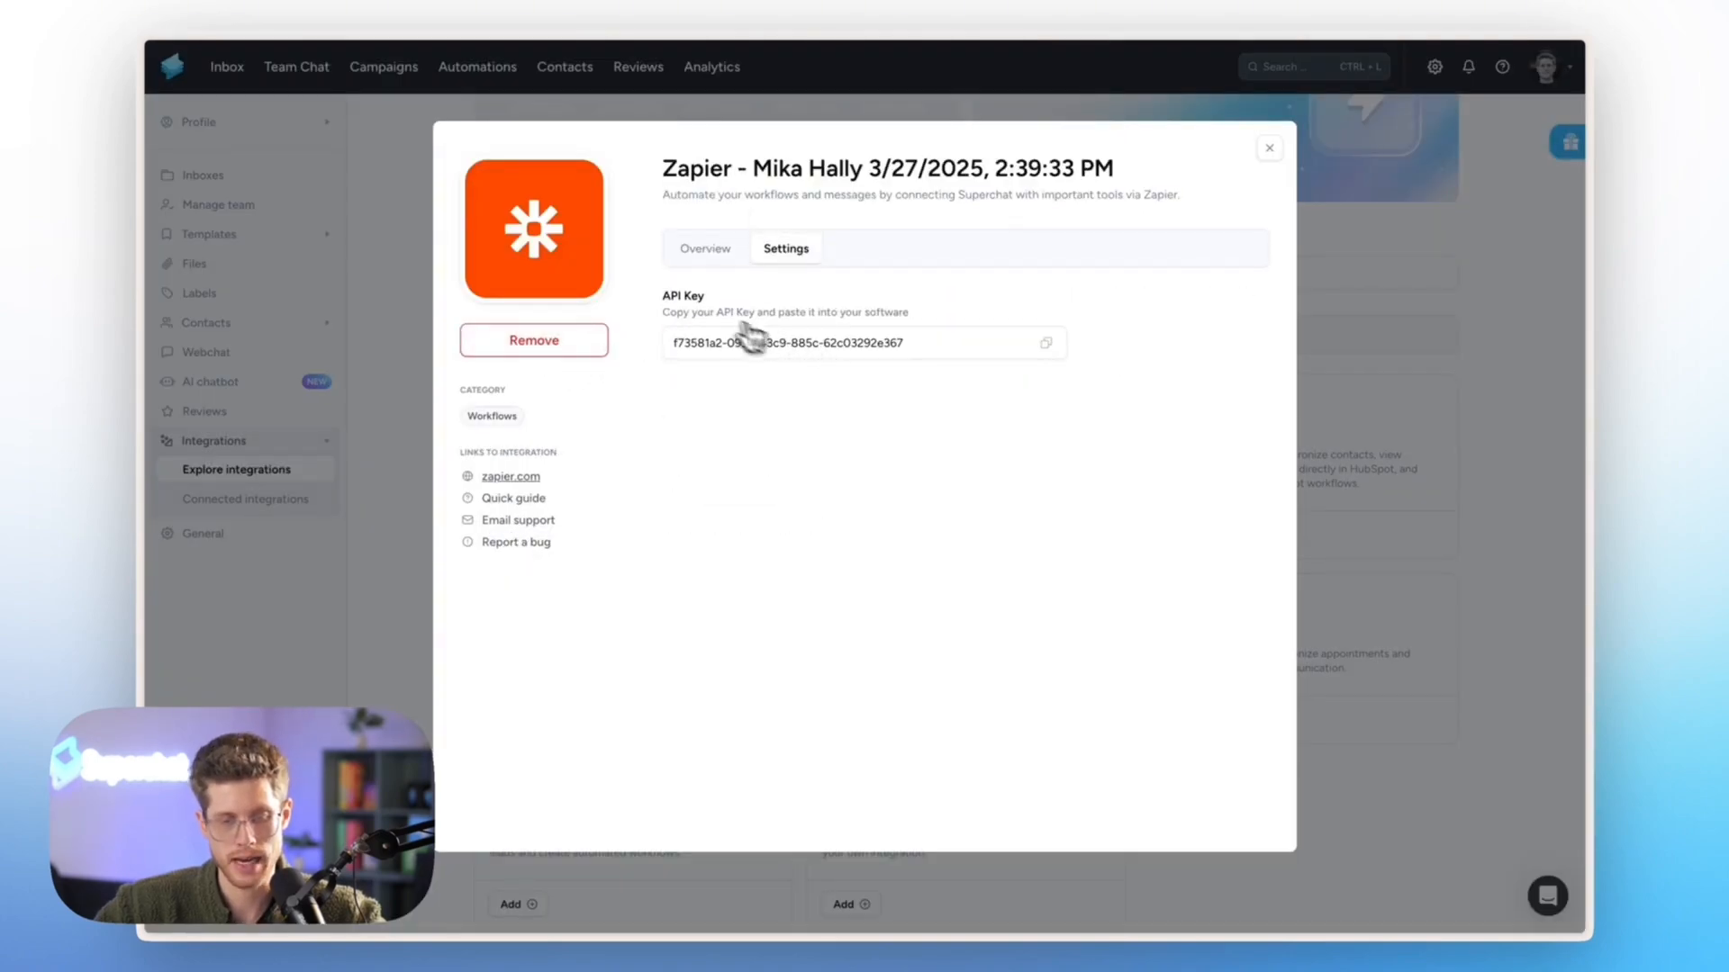
left_click(1045, 350)
Return to Zapier, paste the API key to authorize the Superchat account, and continue to the action's configuration in Superchat Academy Demo
mouse_move(142, 405)
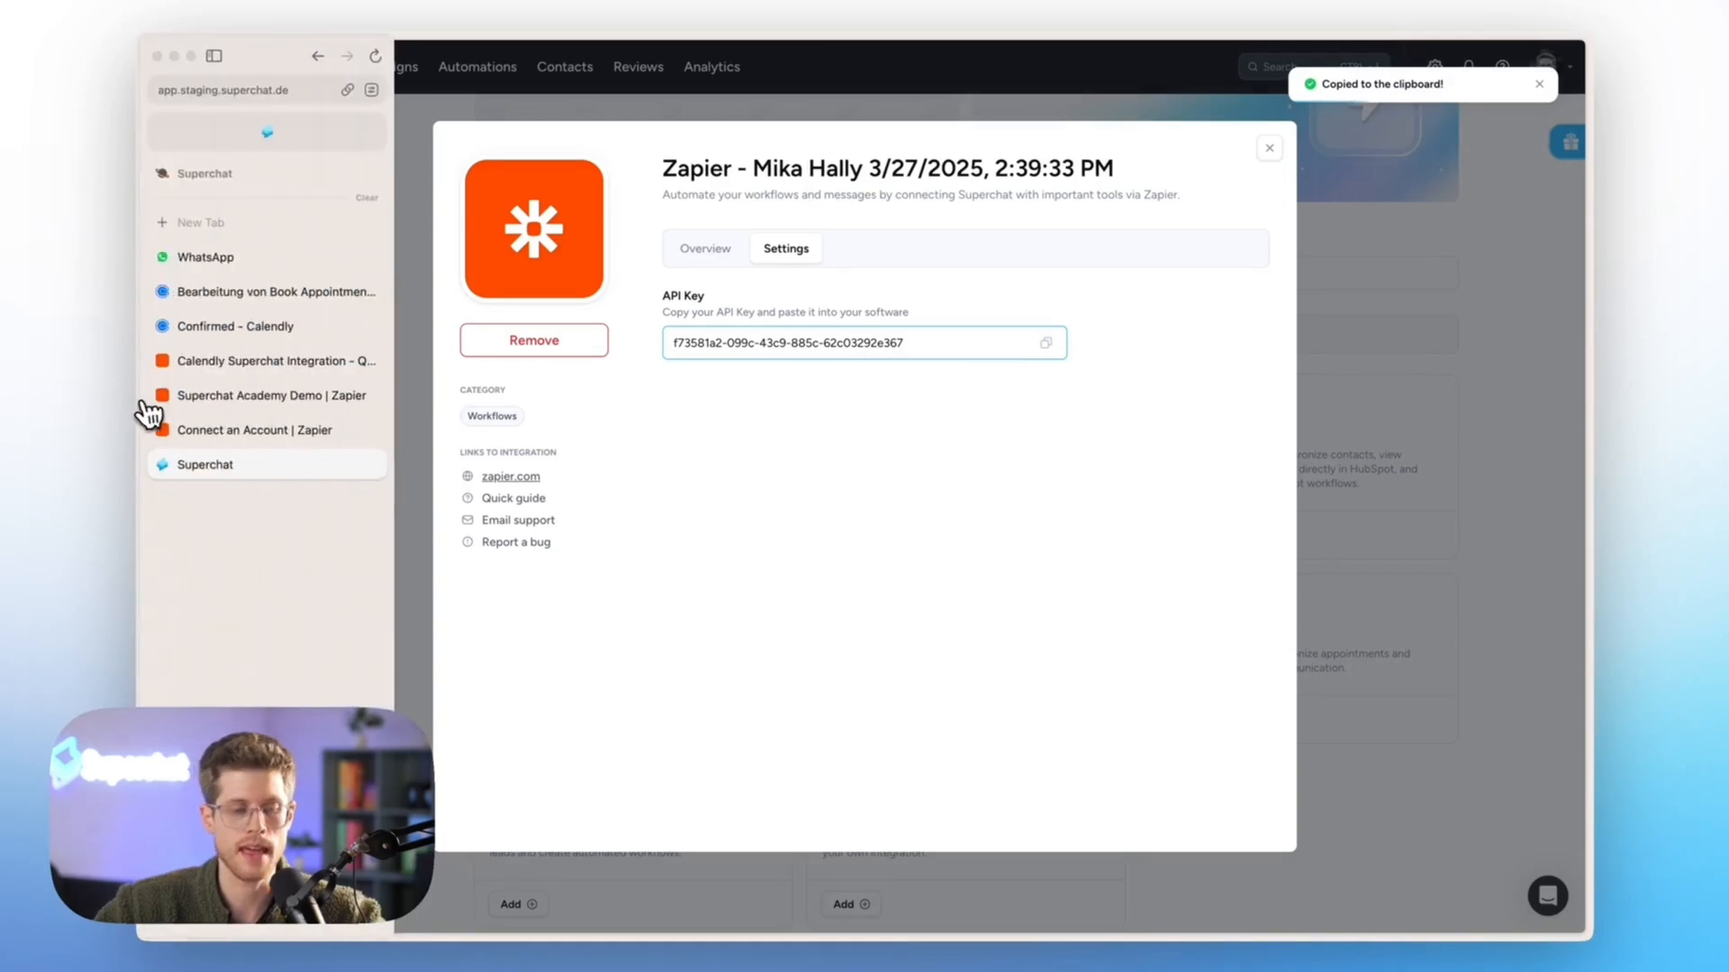
left_click(184, 433)
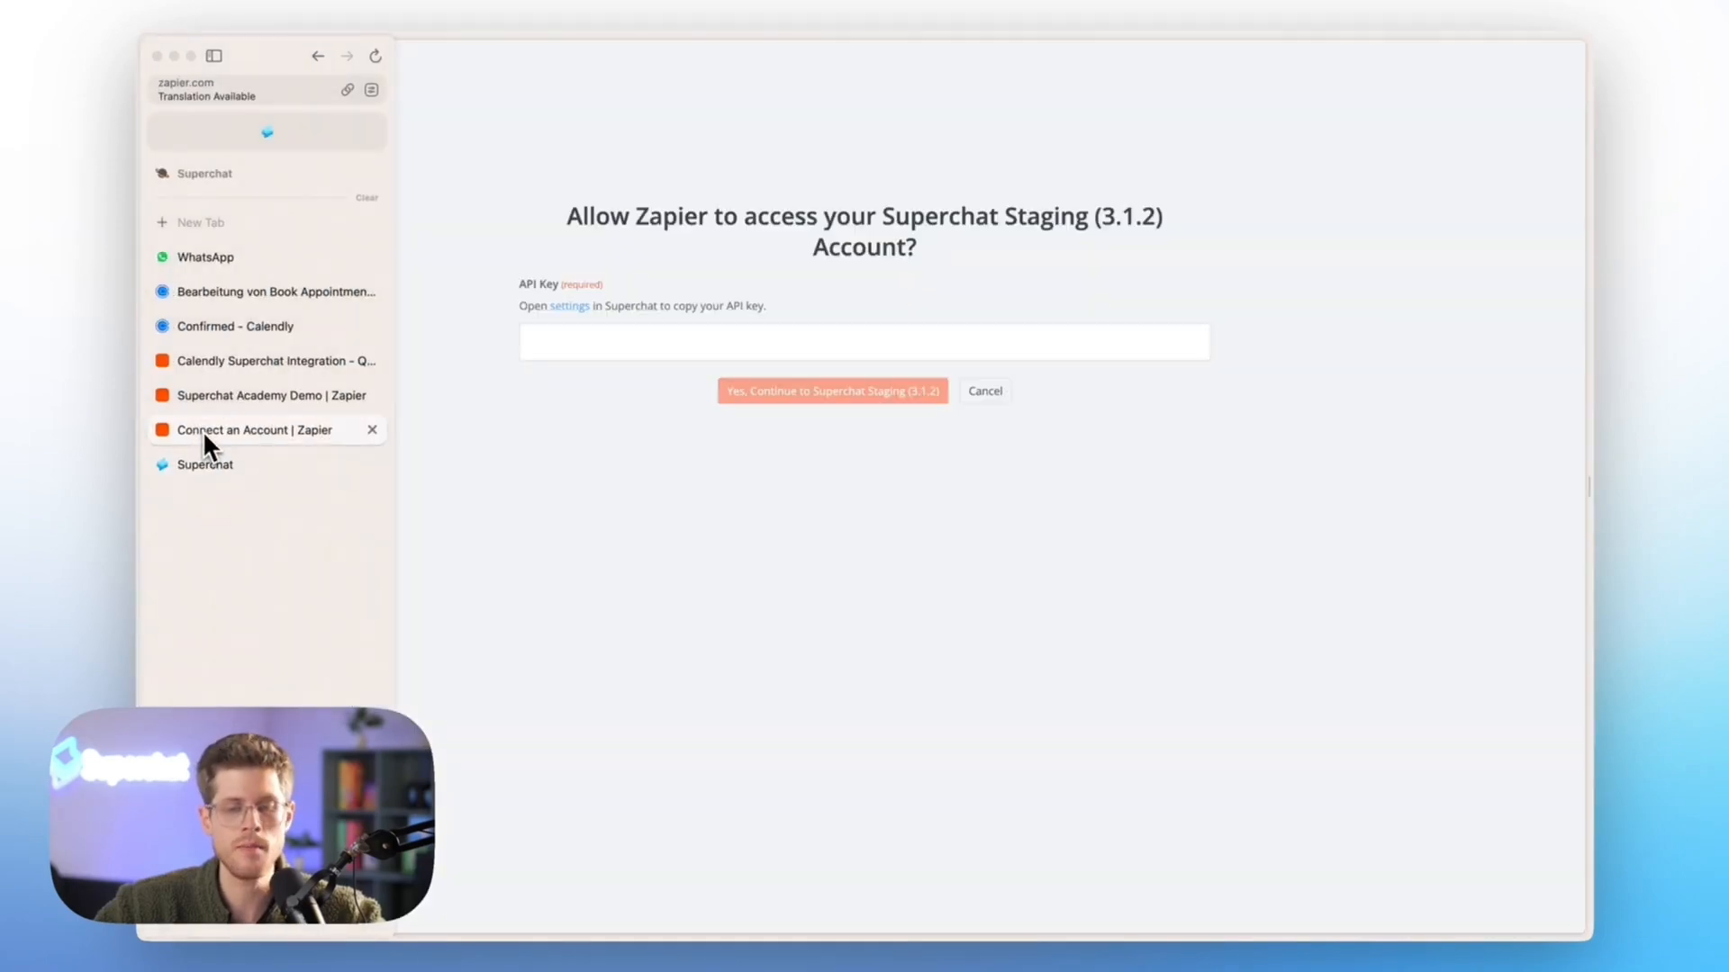
left_click(617, 342)
key("ctrl+v")
left_click(766, 392)
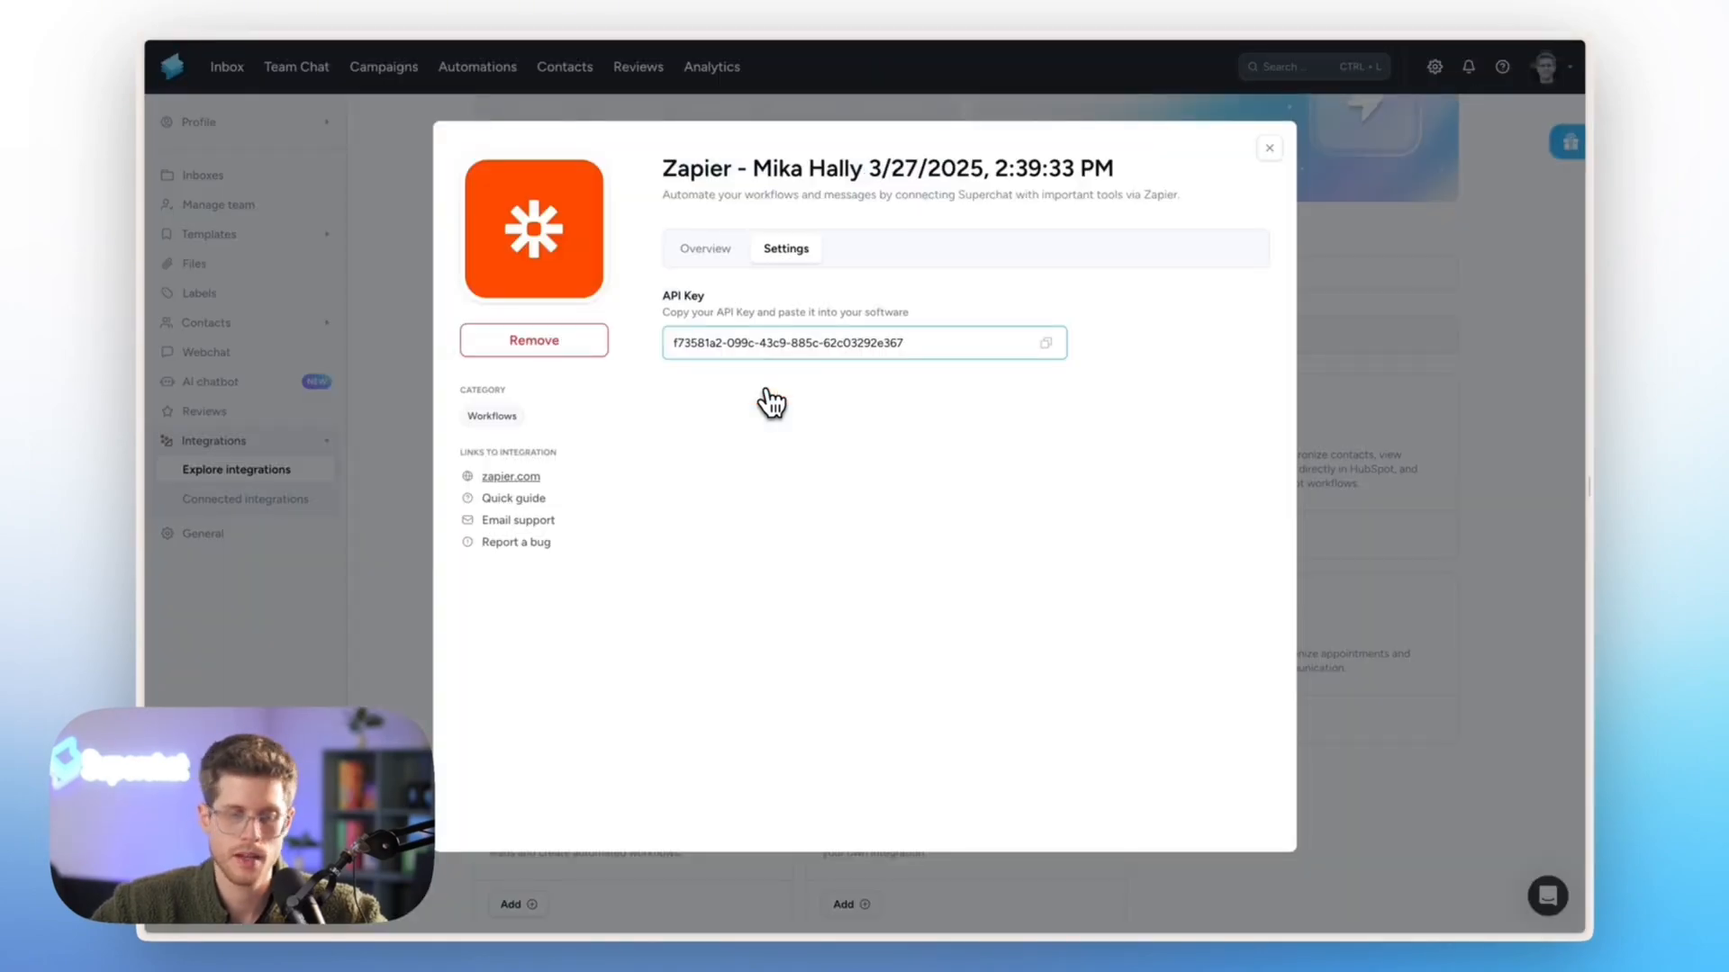
mouse_move(145, 450)
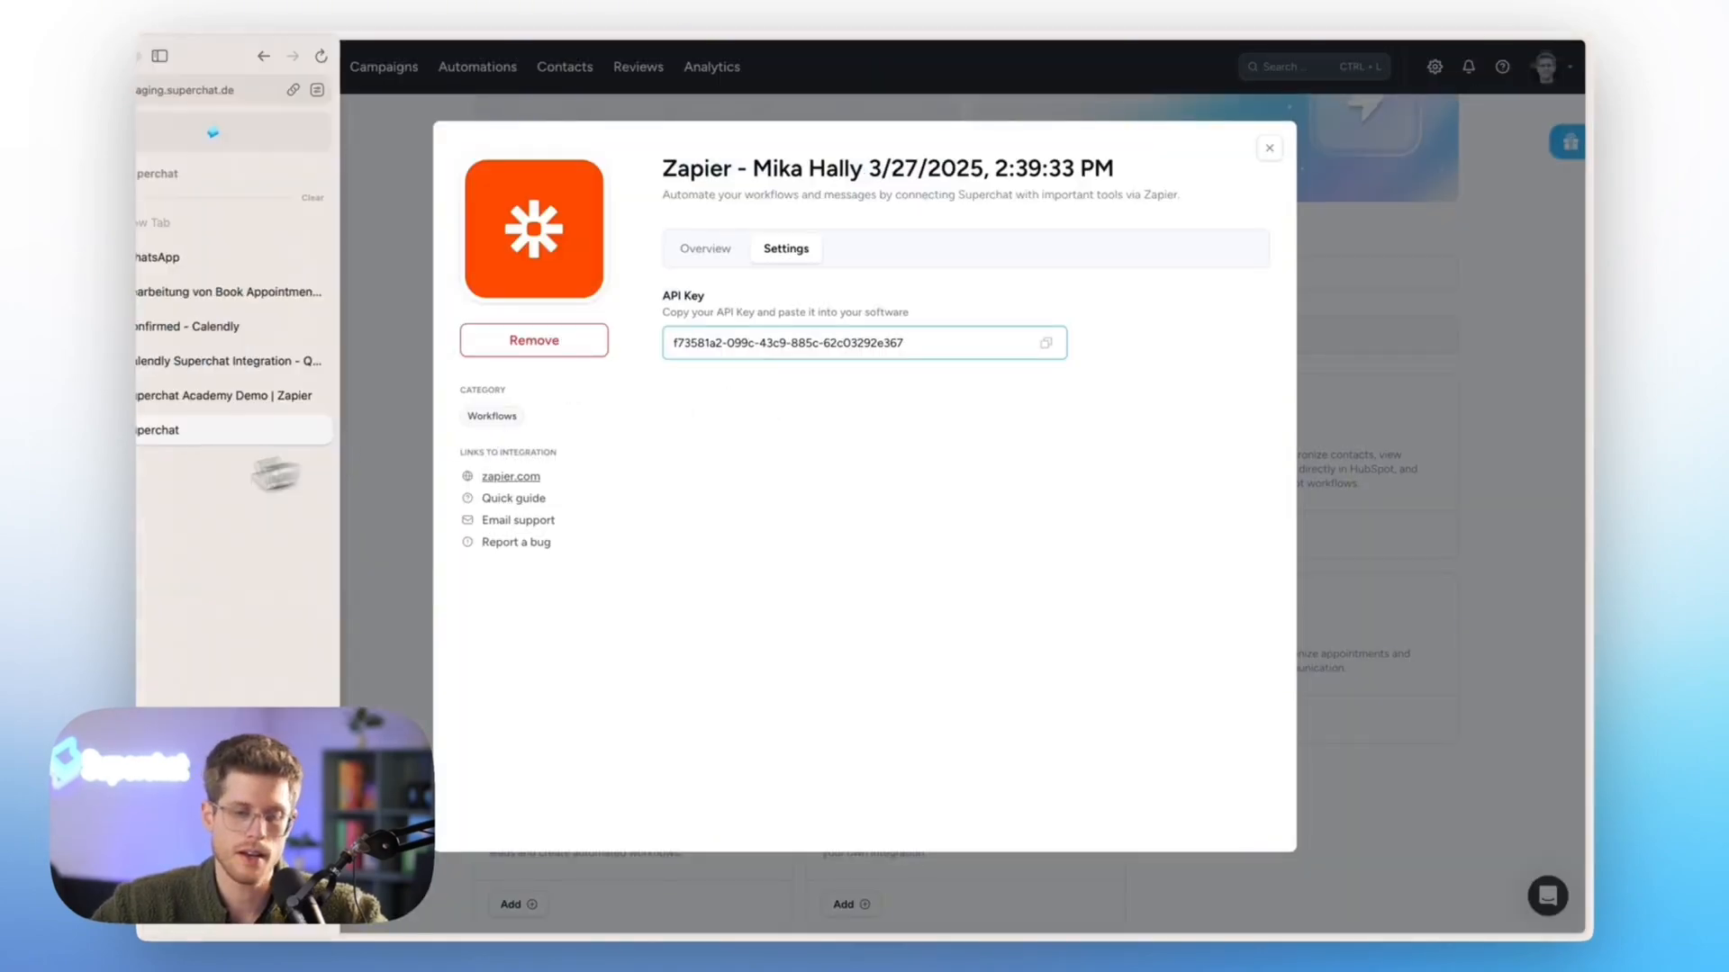
left_click(219, 400)
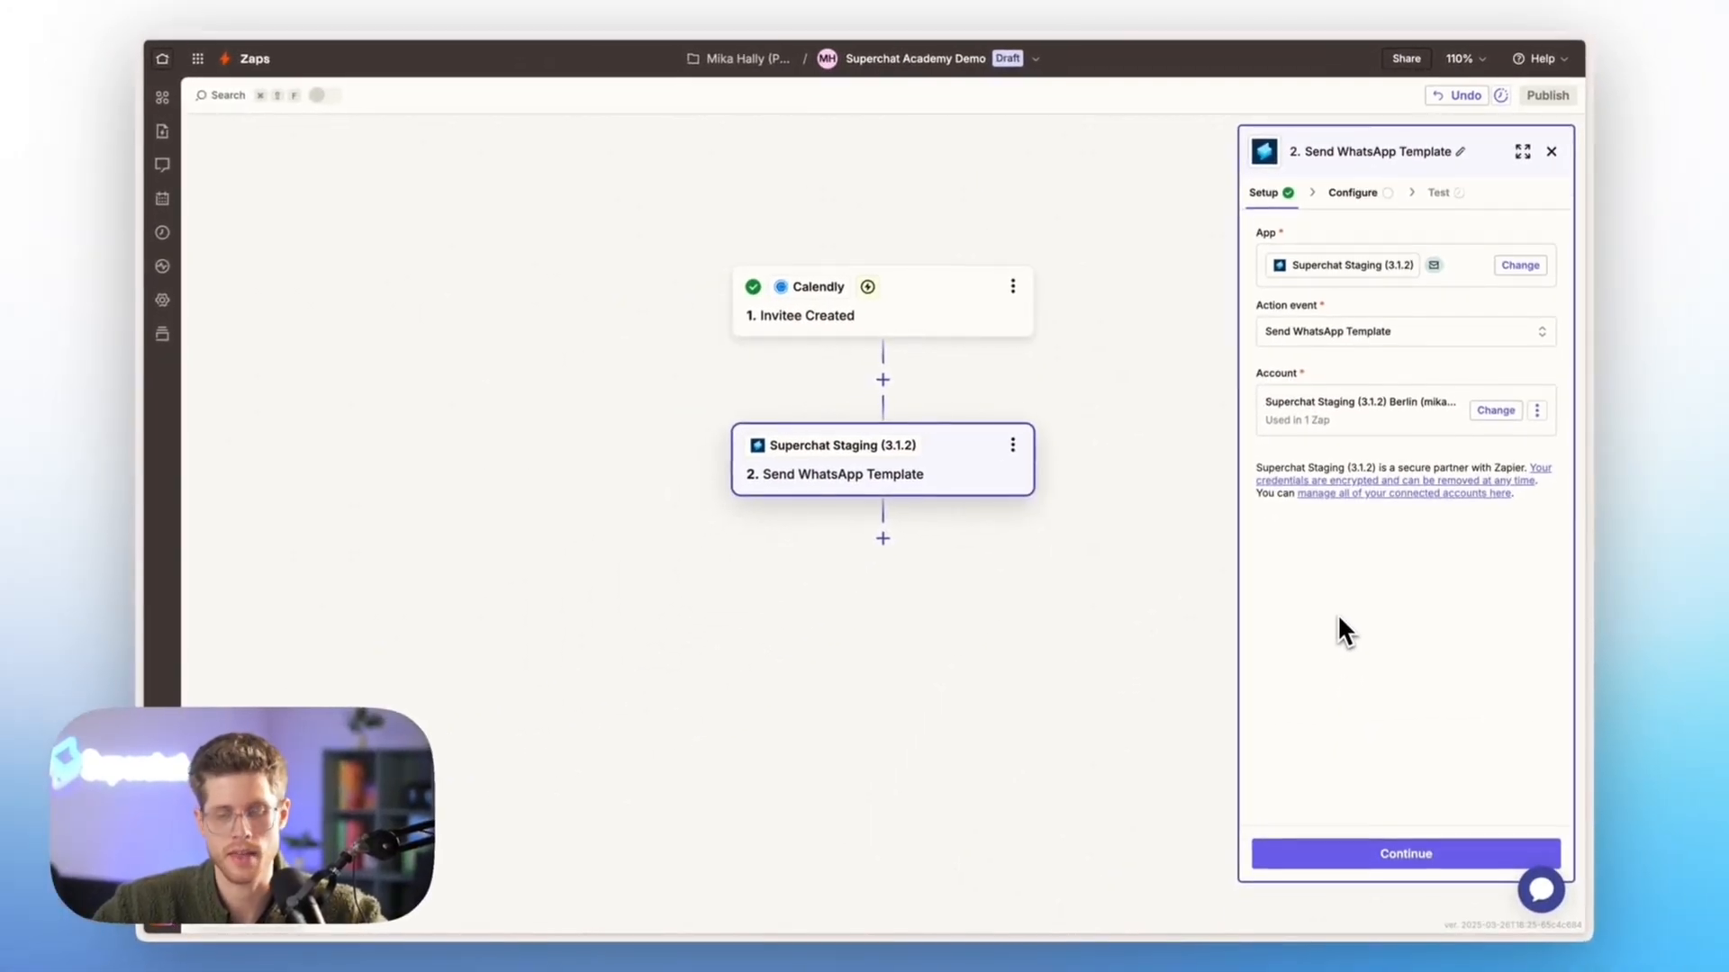
left_click(1332, 853)
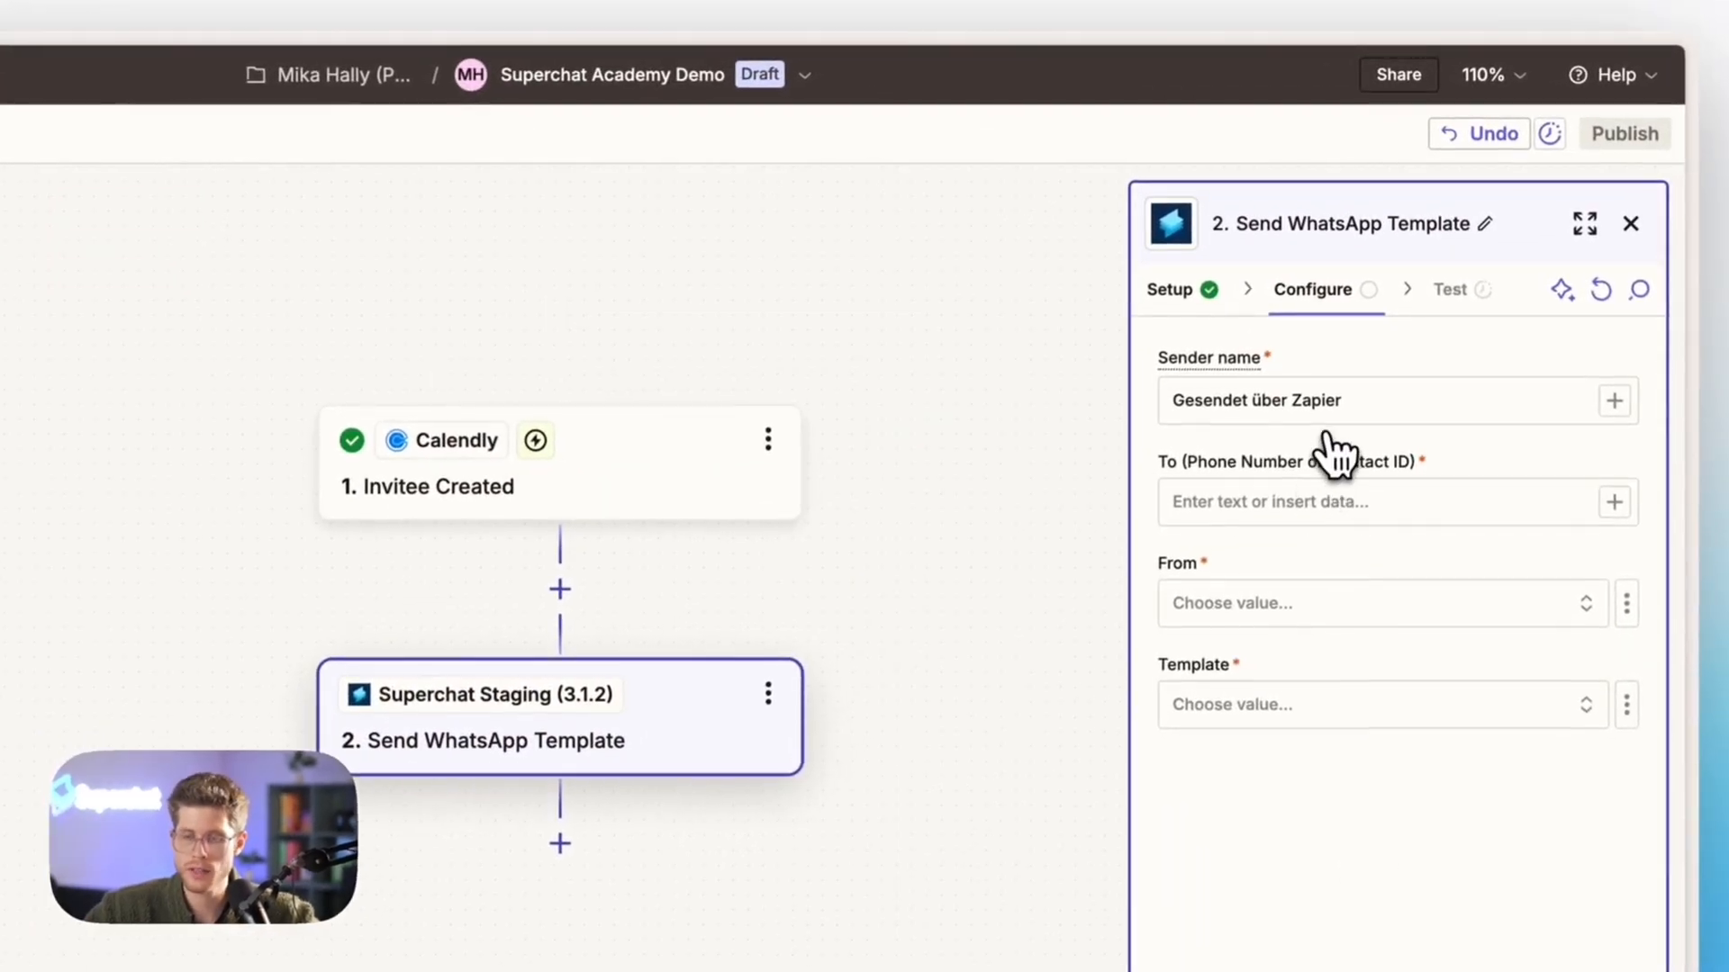
Set the sender name of the Send WhatsApp Template action to "Sent via Zapier"
left_click(1215, 402)
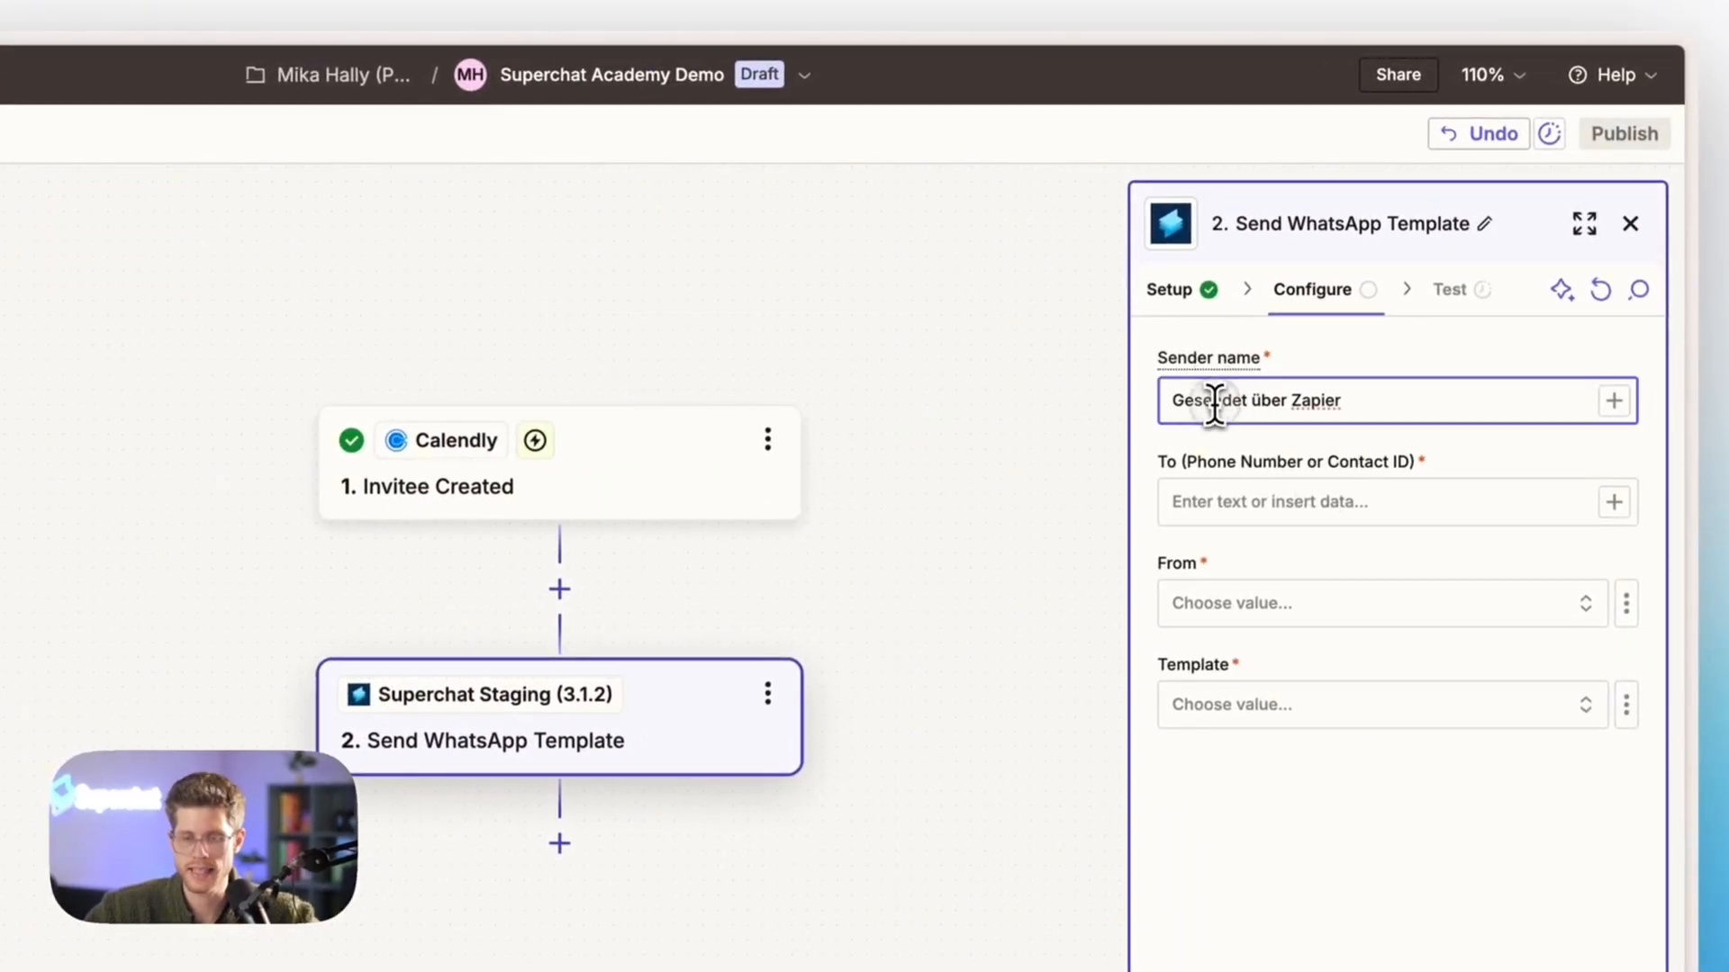
key("ctrl+a")
type("Sent")
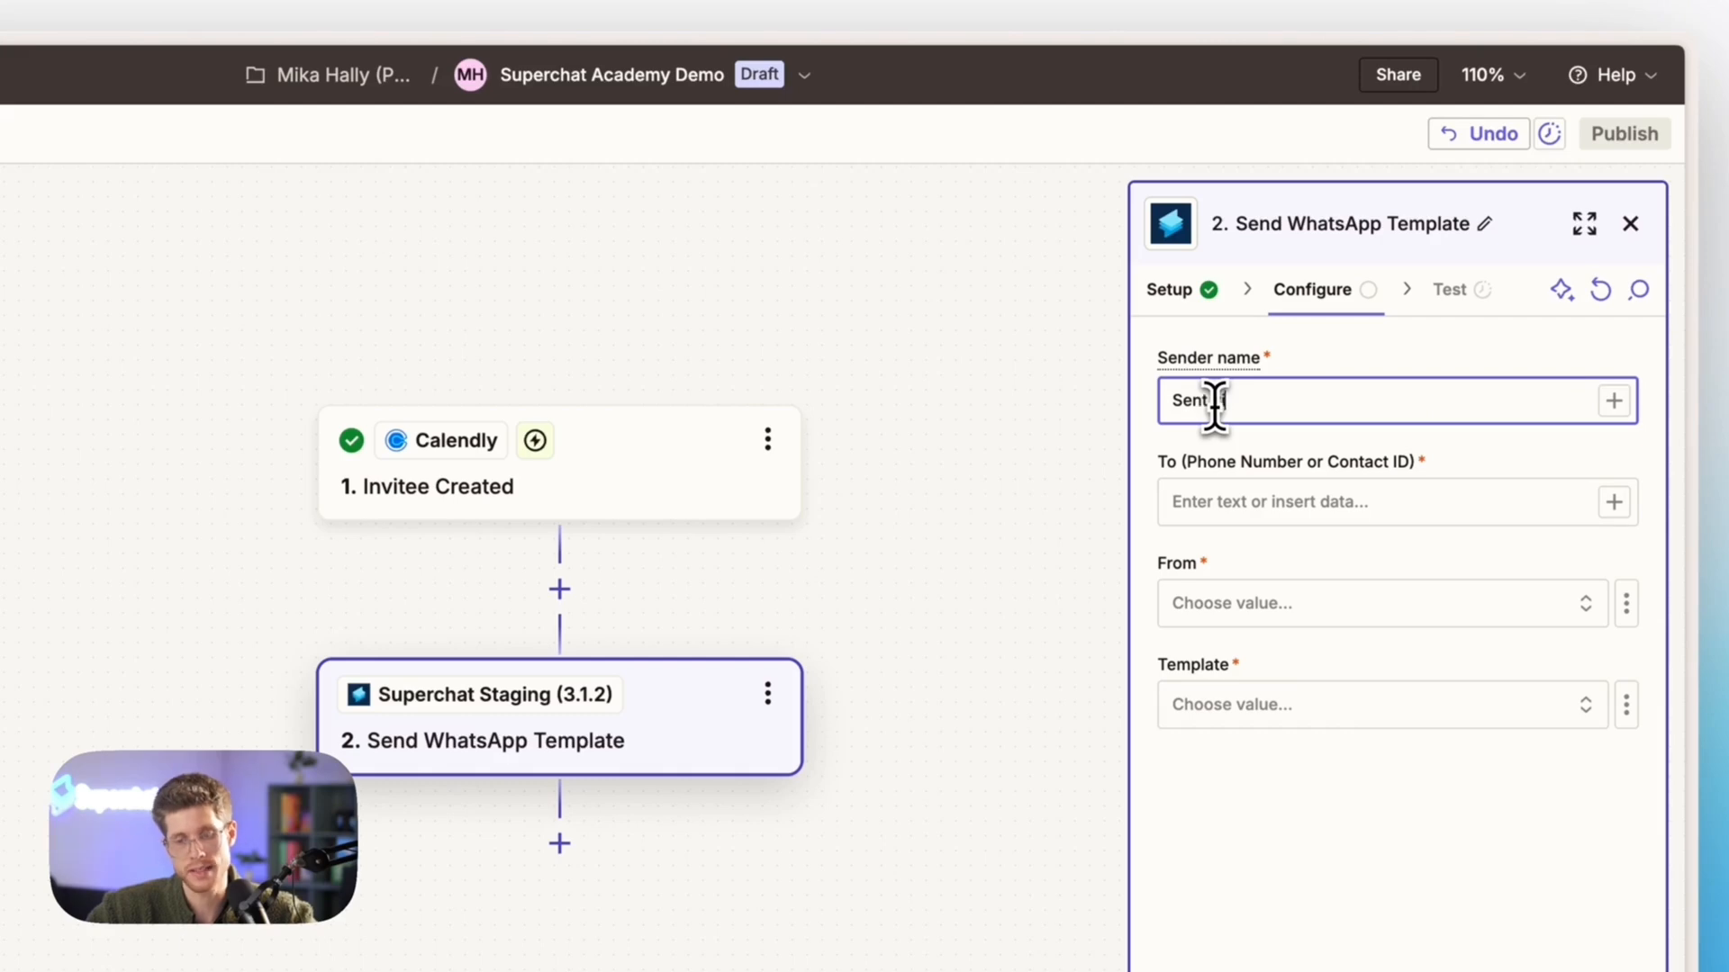
type(" via Up")
key("BackSpace")
key("BackSpace")
type("U")
key("BackSpace")
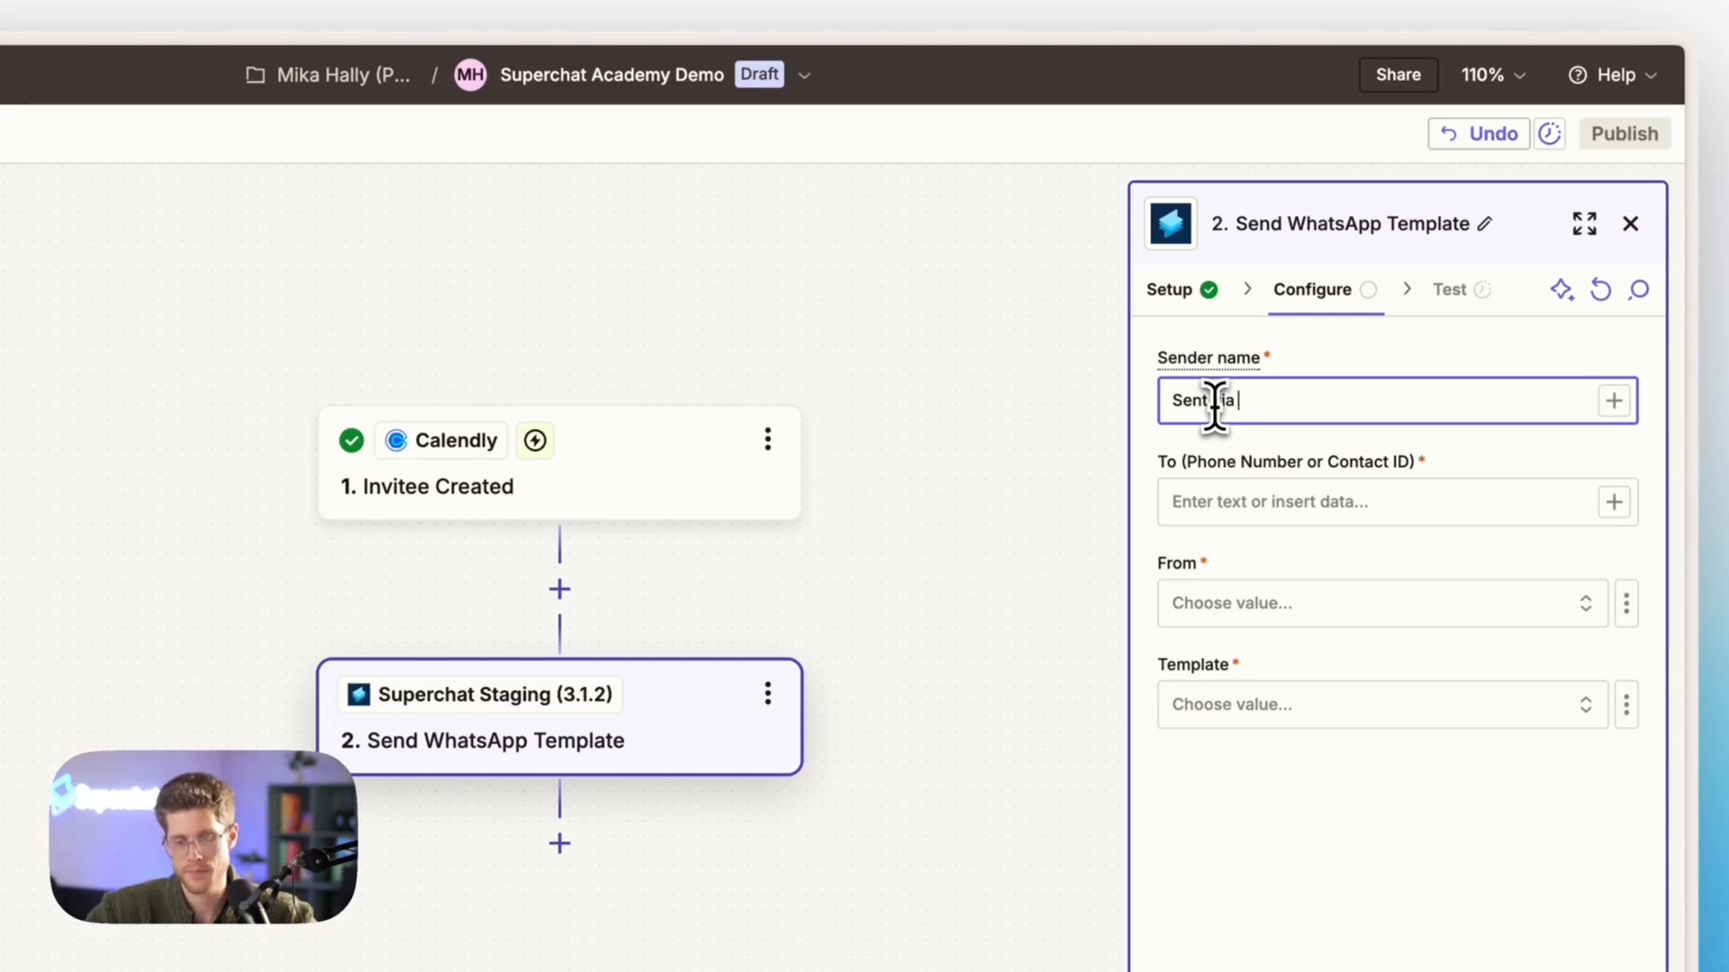
type("Zpier")
key("BackSpace")
key("BackSpace")
key("BackSpace")
type("a")
key("BackSpace")
key("BackSpace")
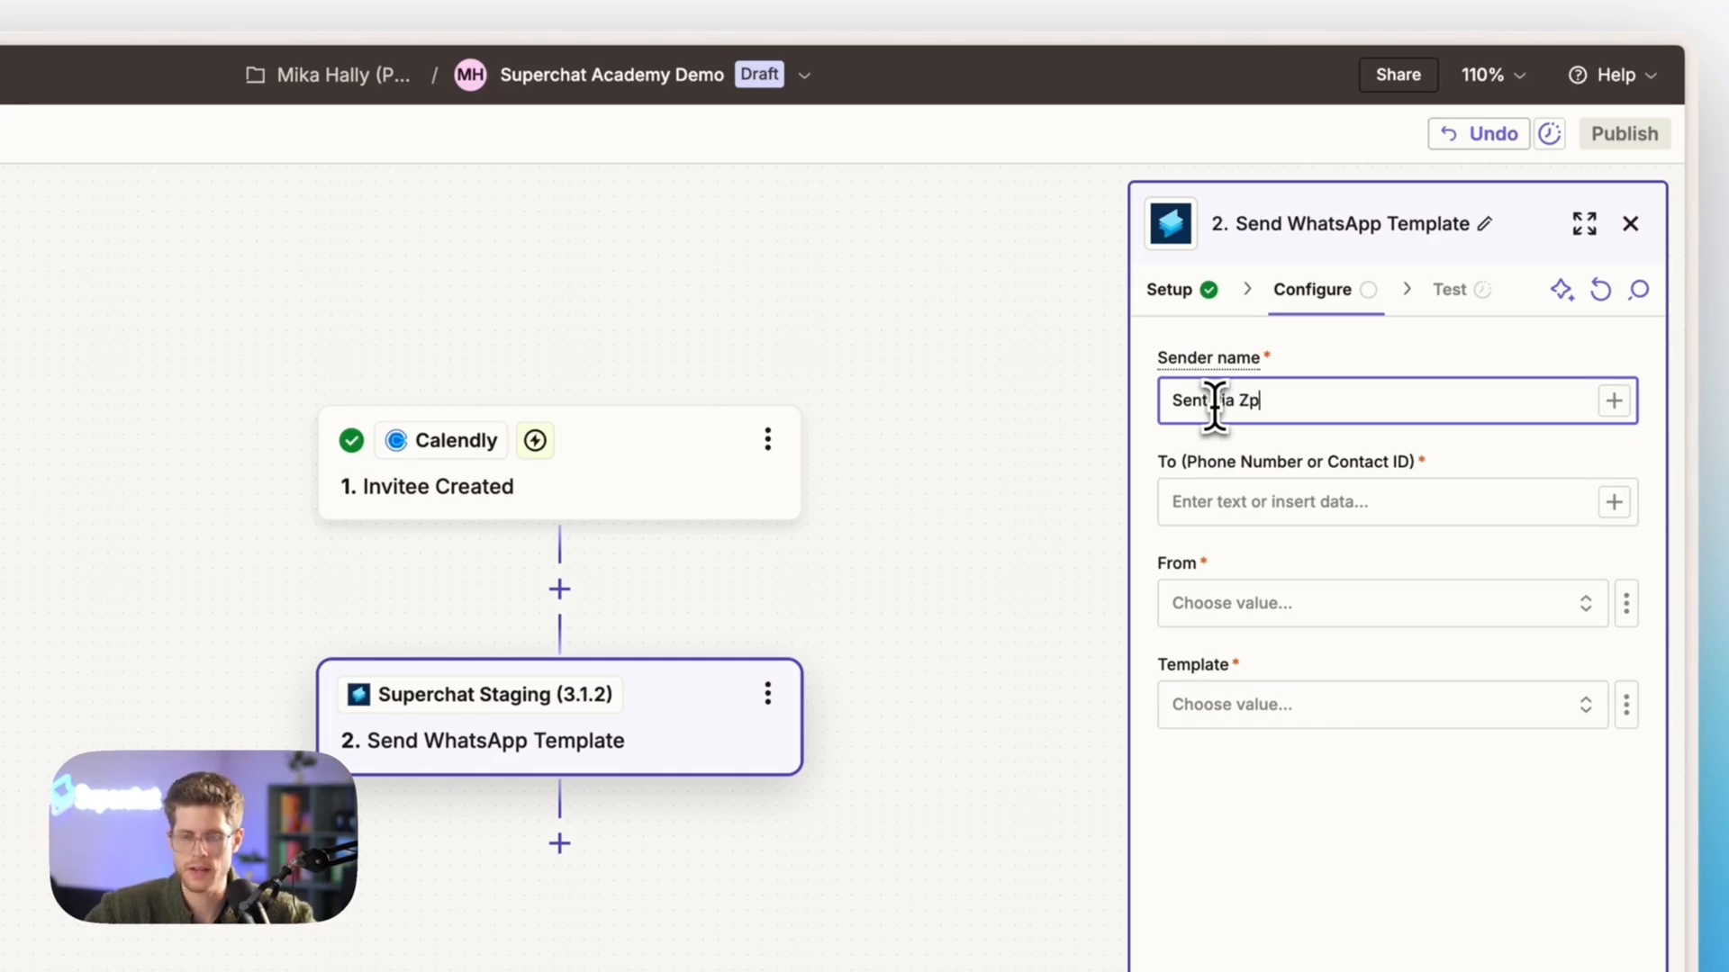
type("apier")
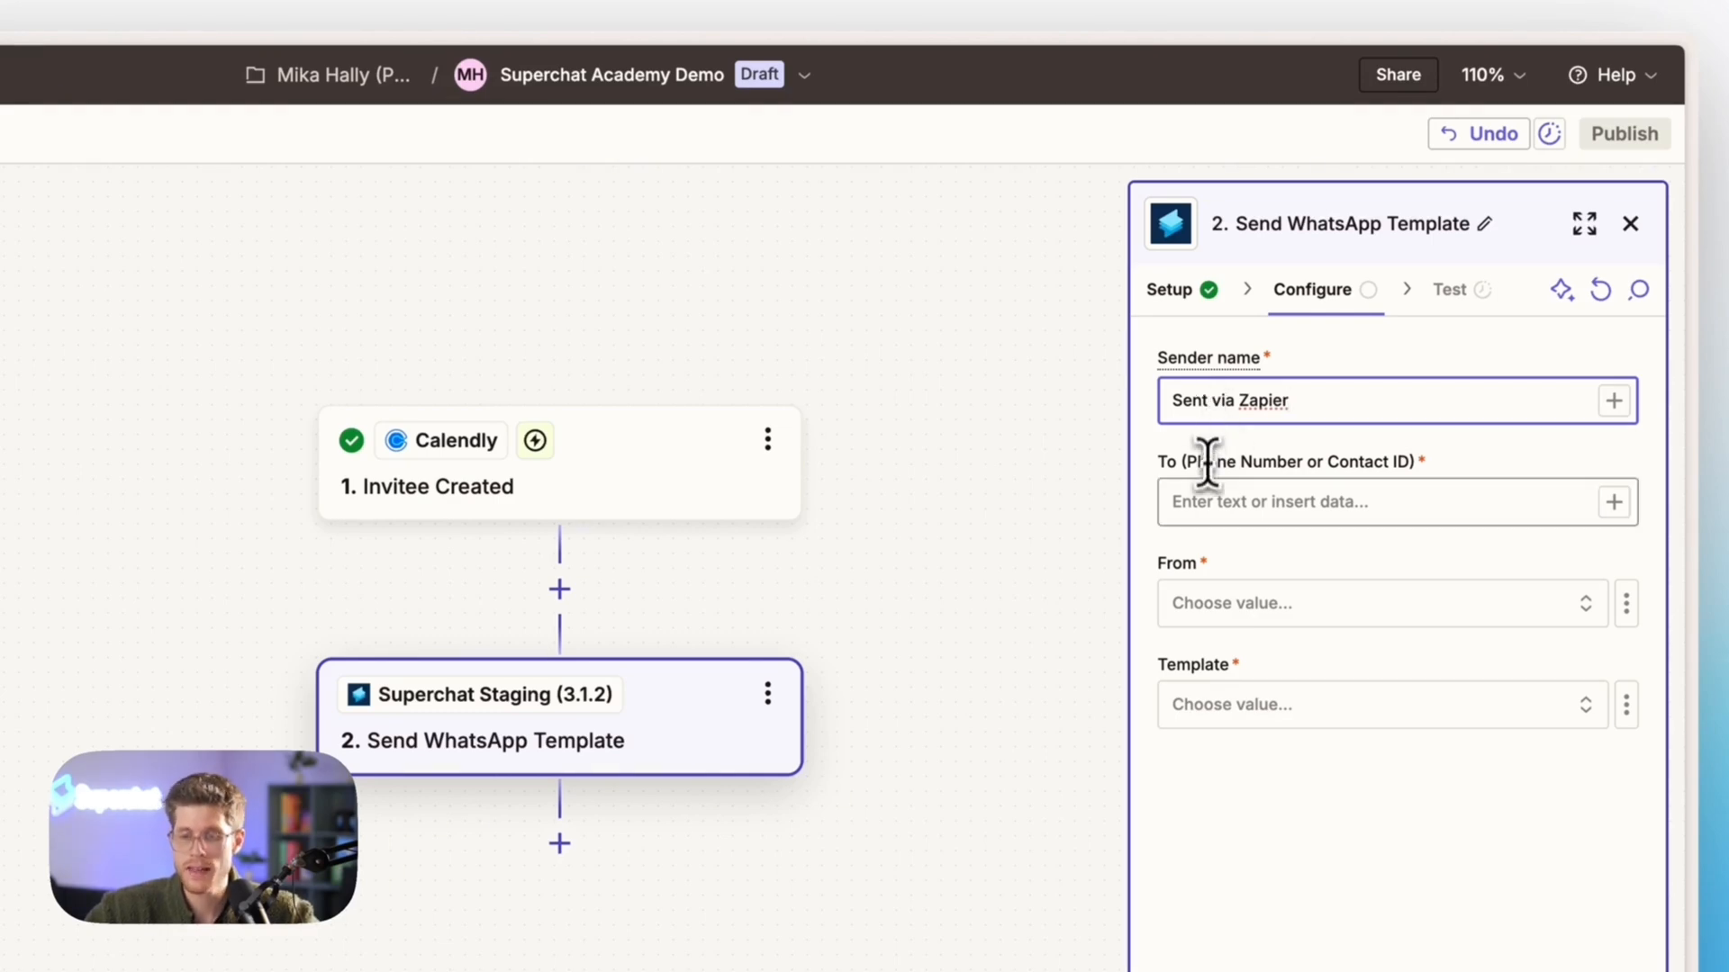
Map the recipient to Calendly's Questions and Answers Answer containing the phone number, and set the sending channel to Zentrale Nummer
left_click(1212, 509)
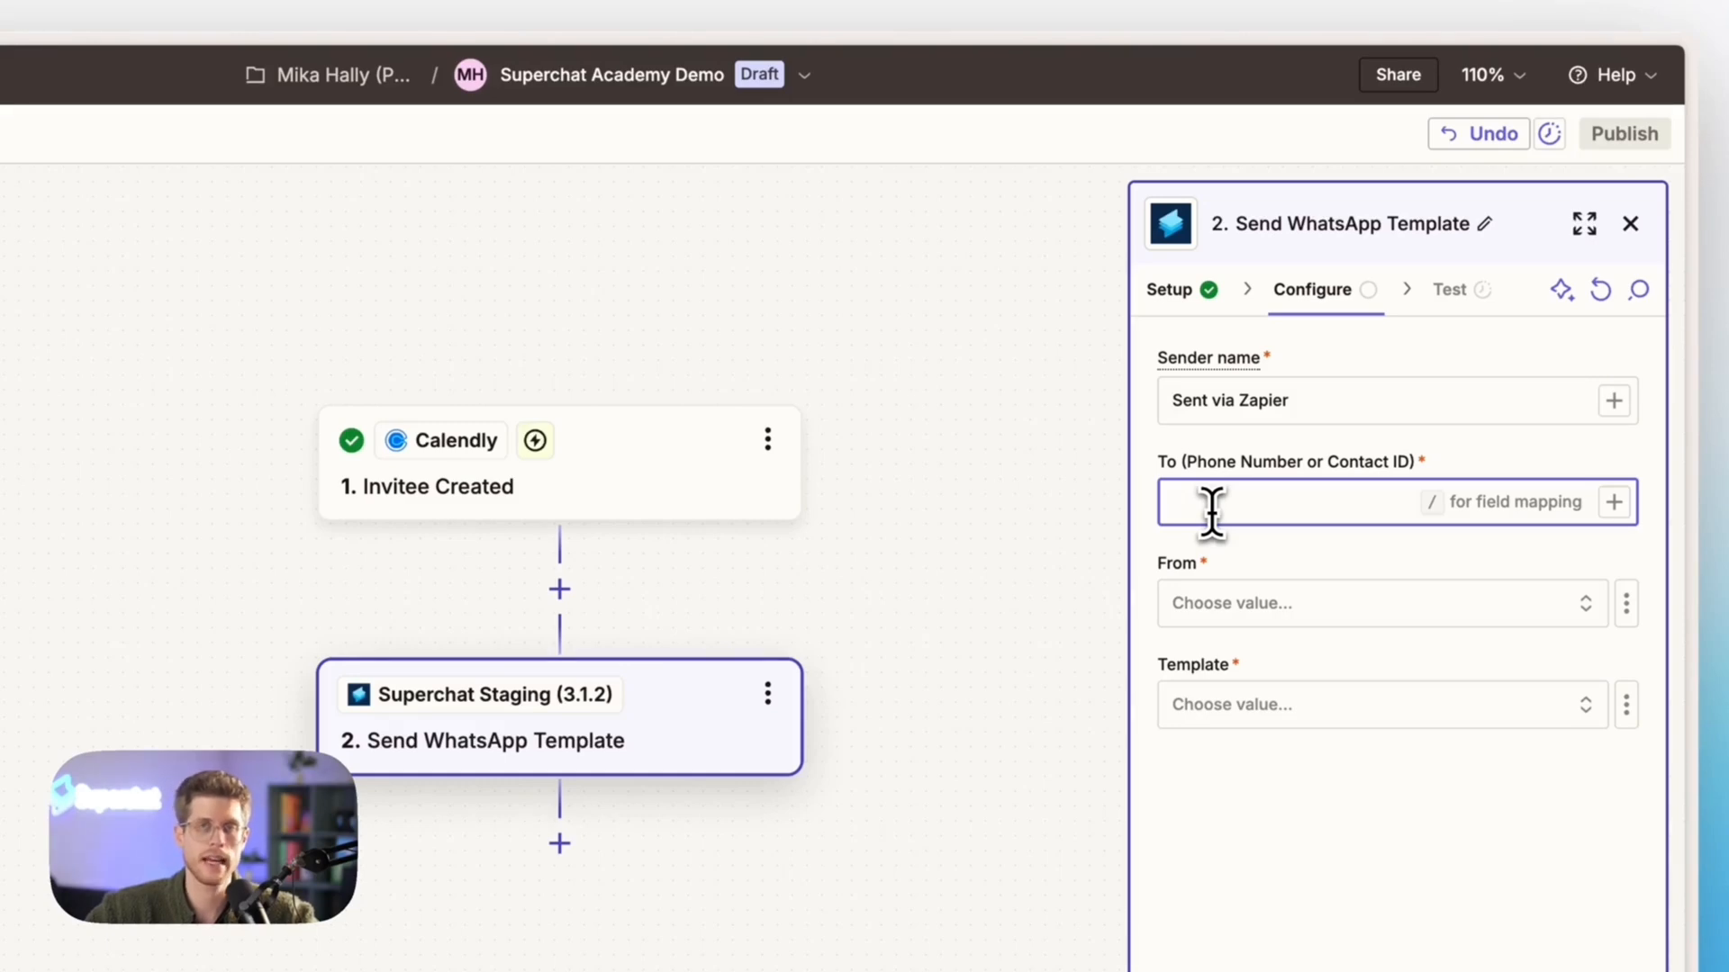
left_click(1614, 503)
type("3")
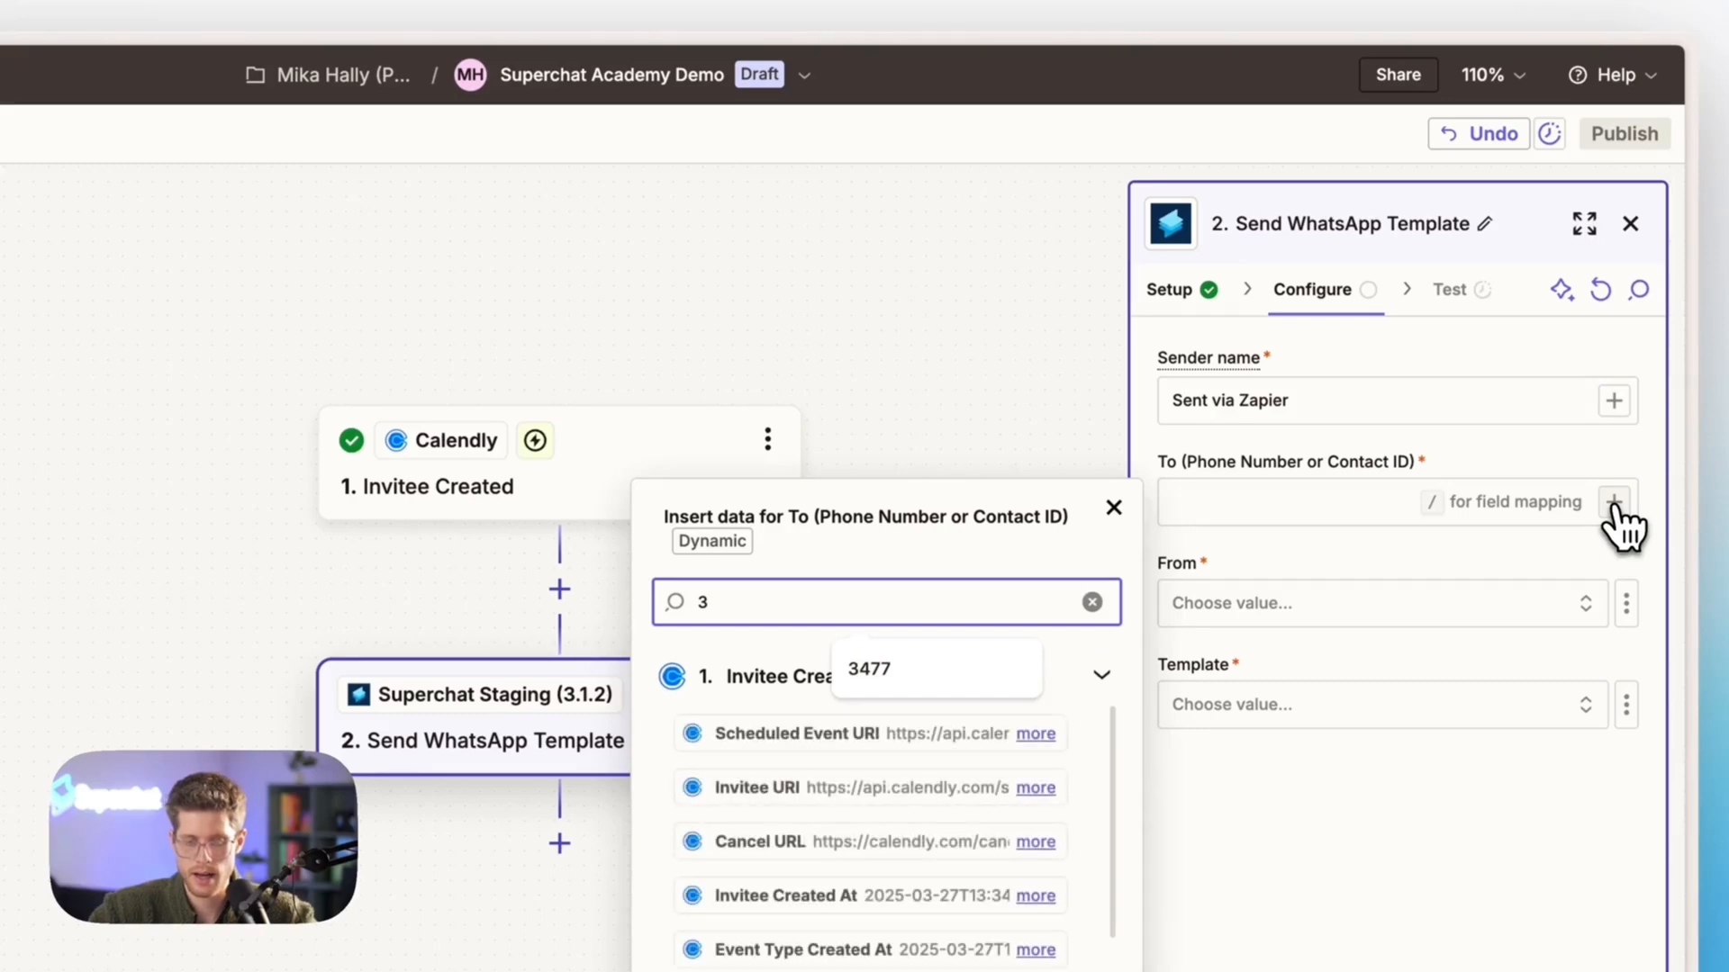
type("477")
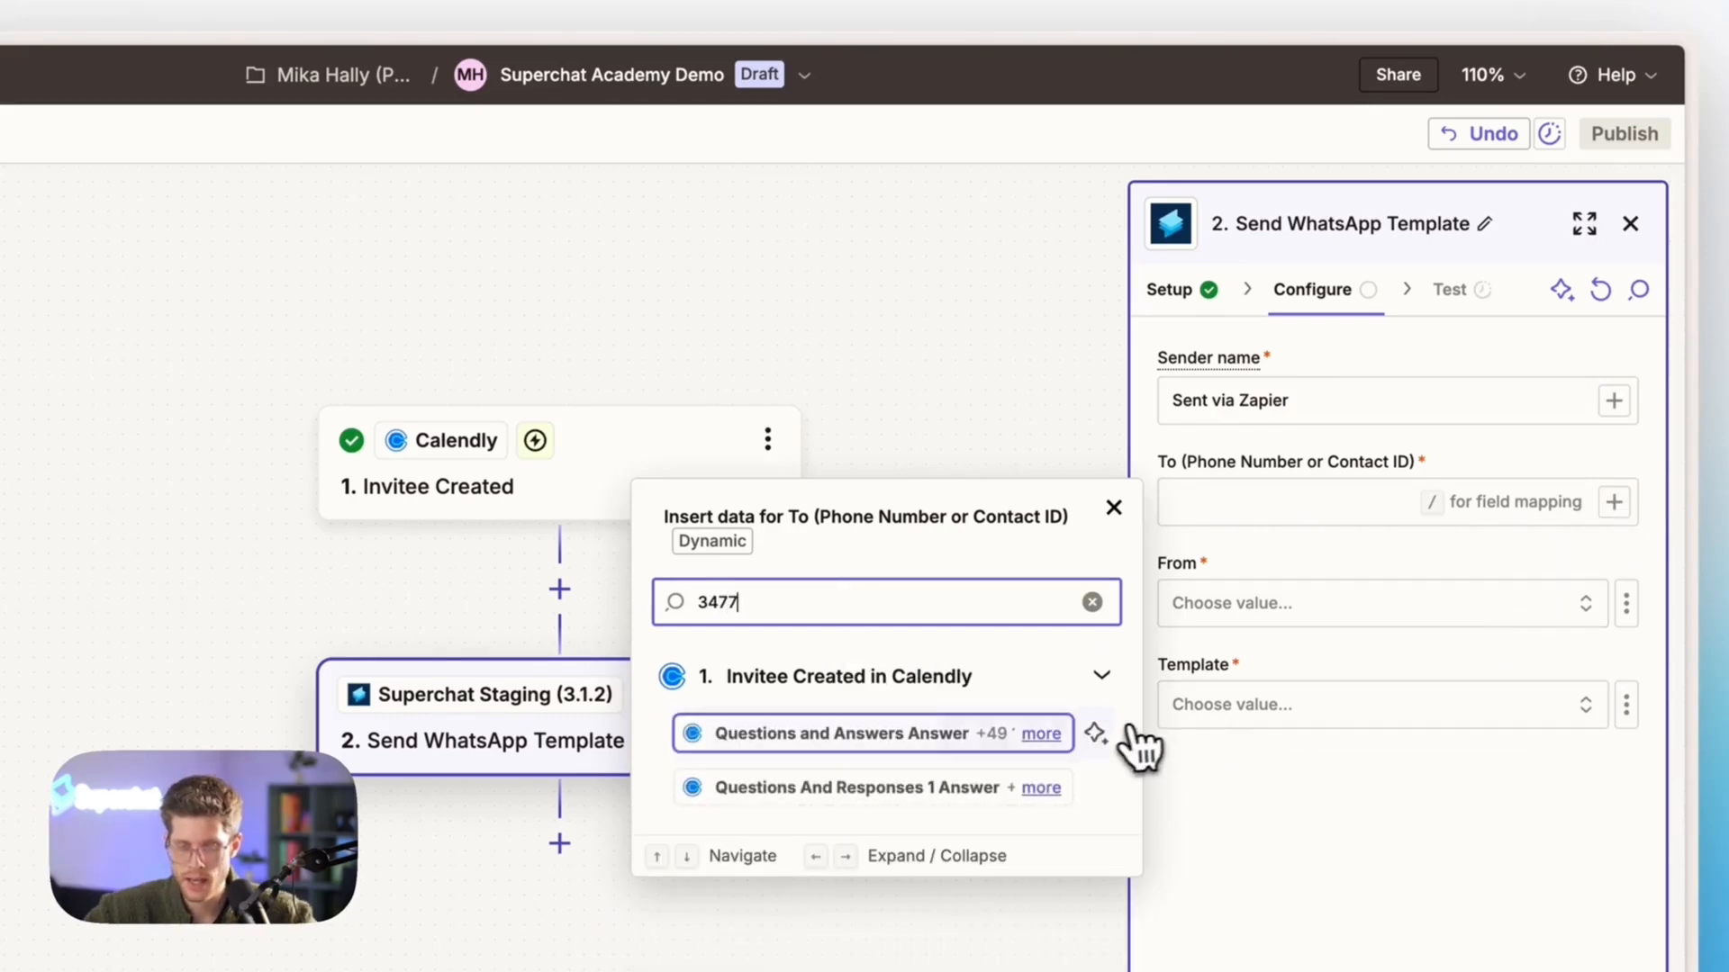
left_click(1040, 734)
left_click(900, 760)
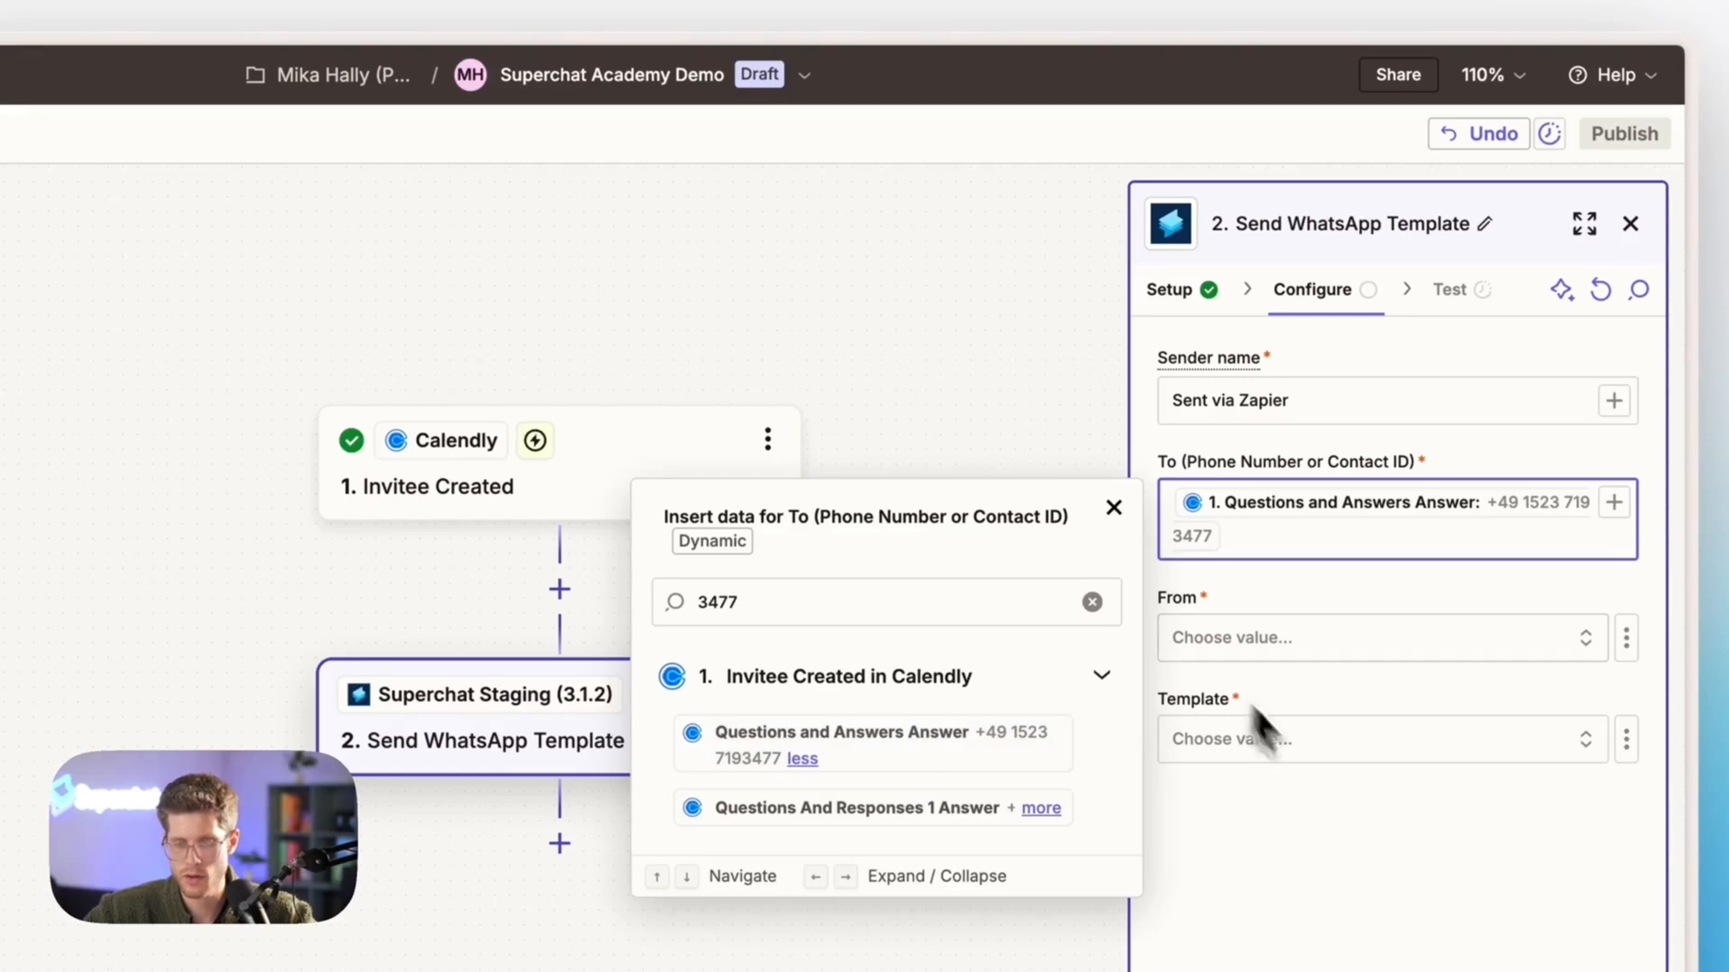
left_click(1336, 874)
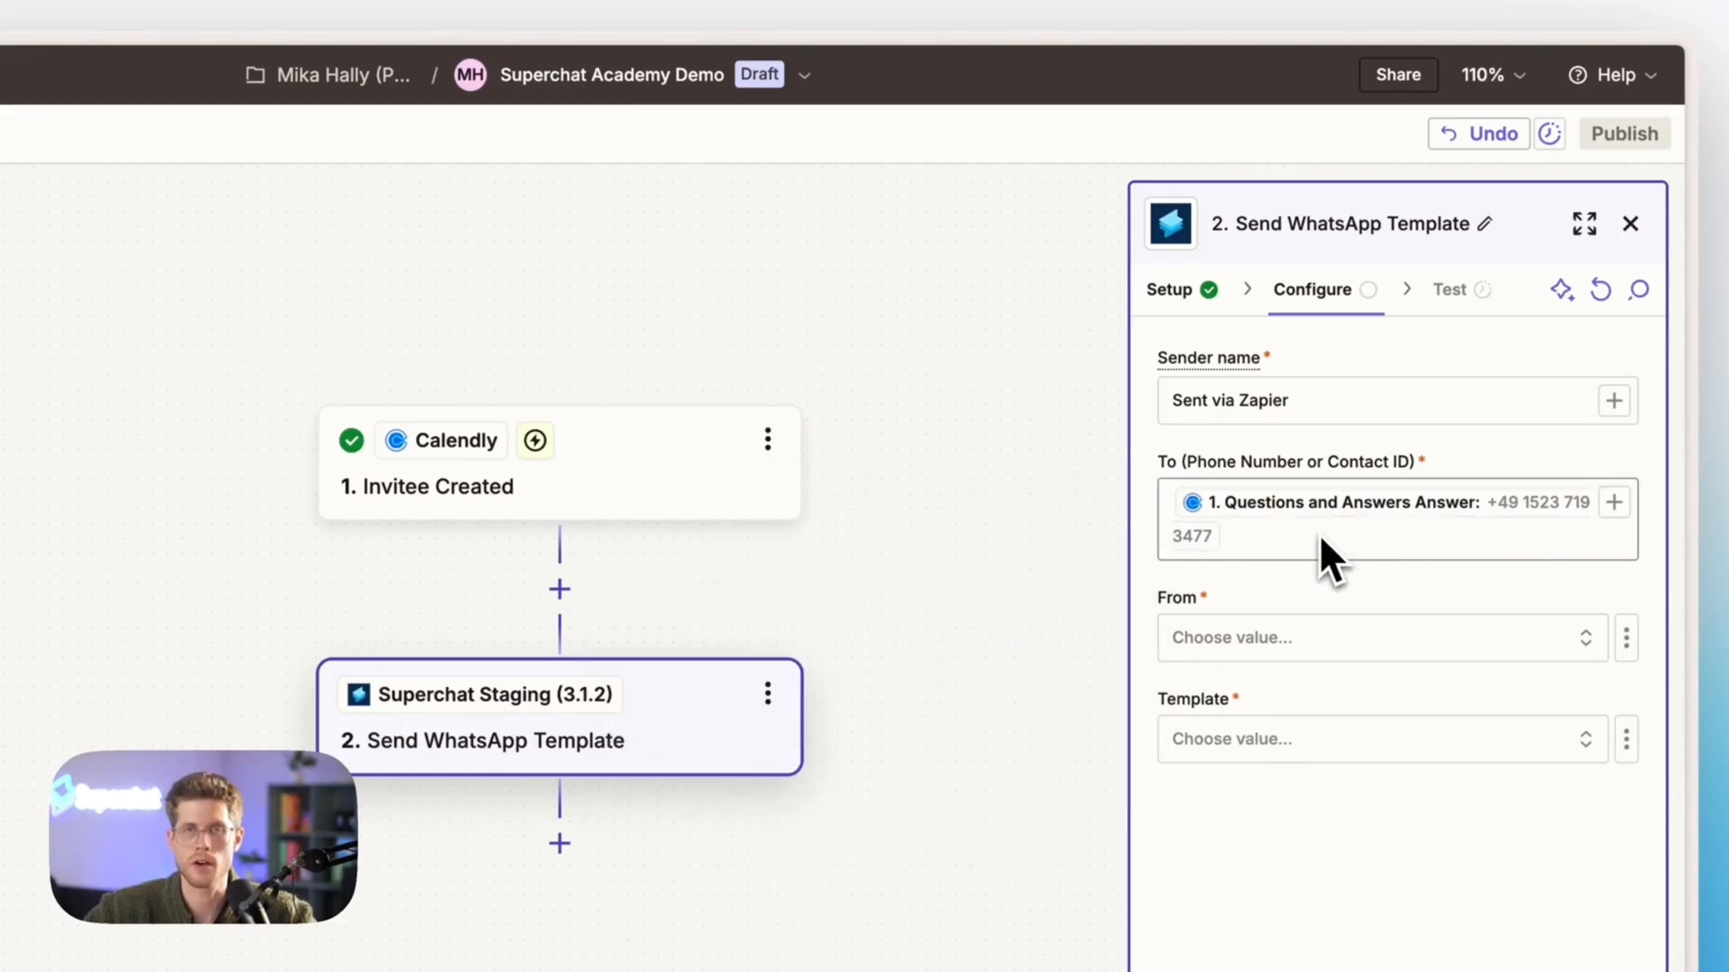
left_click(1270, 641)
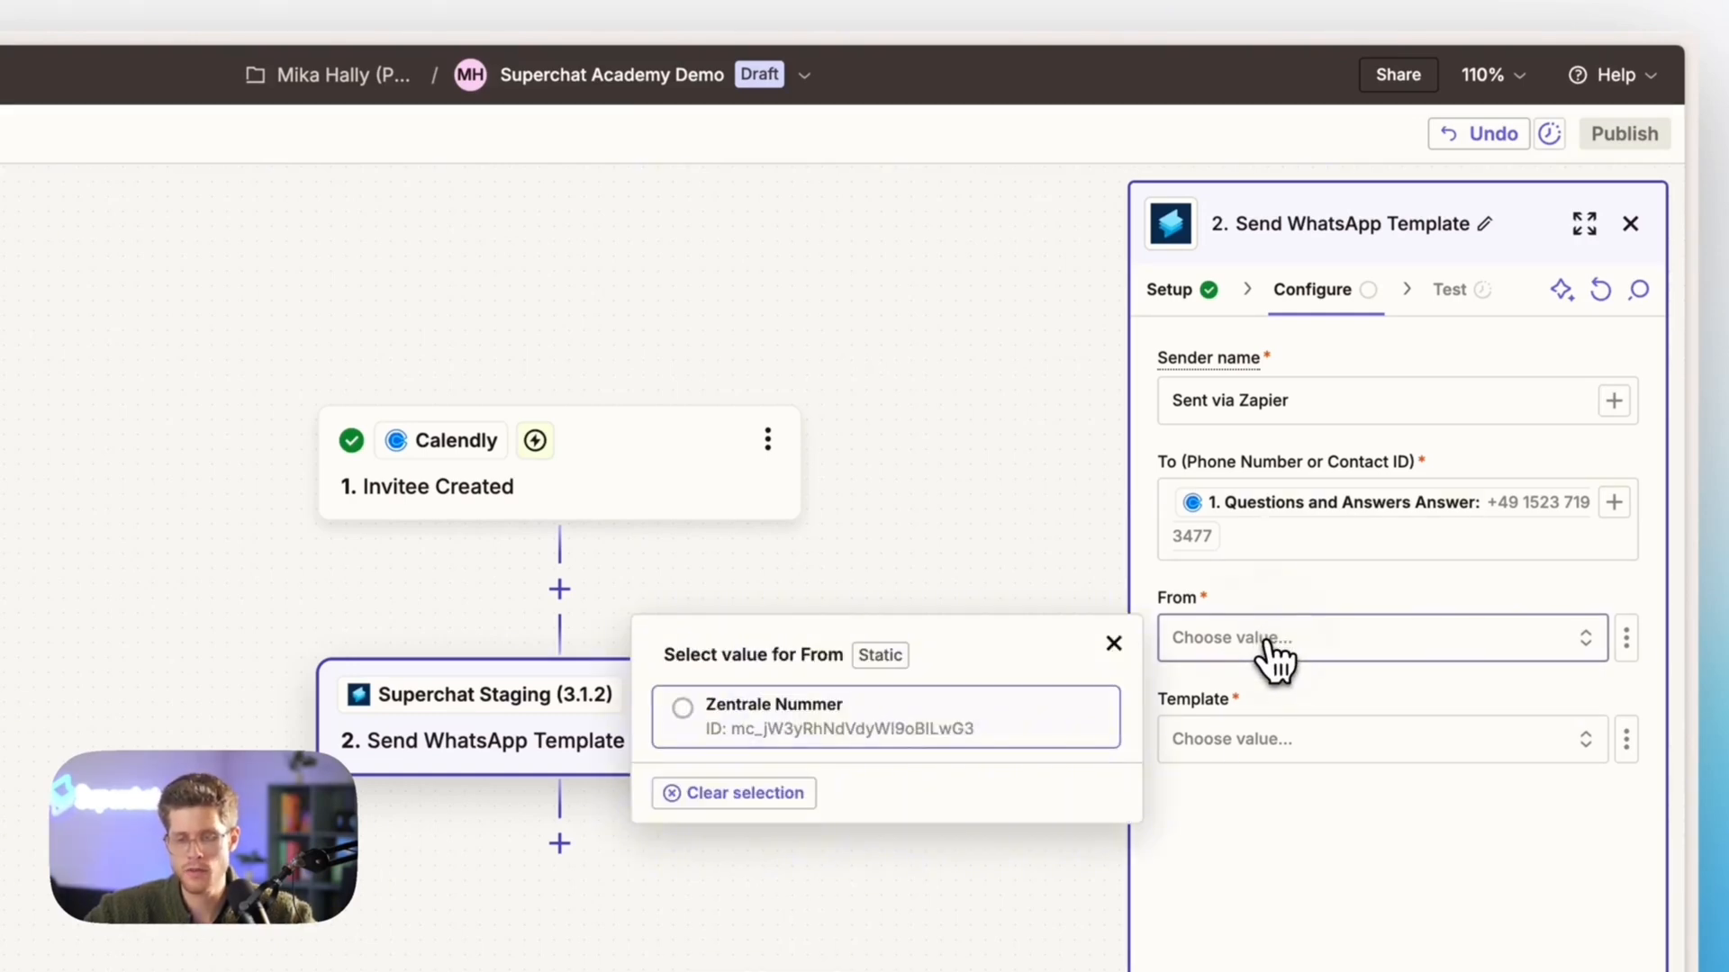
left_click(960, 746)
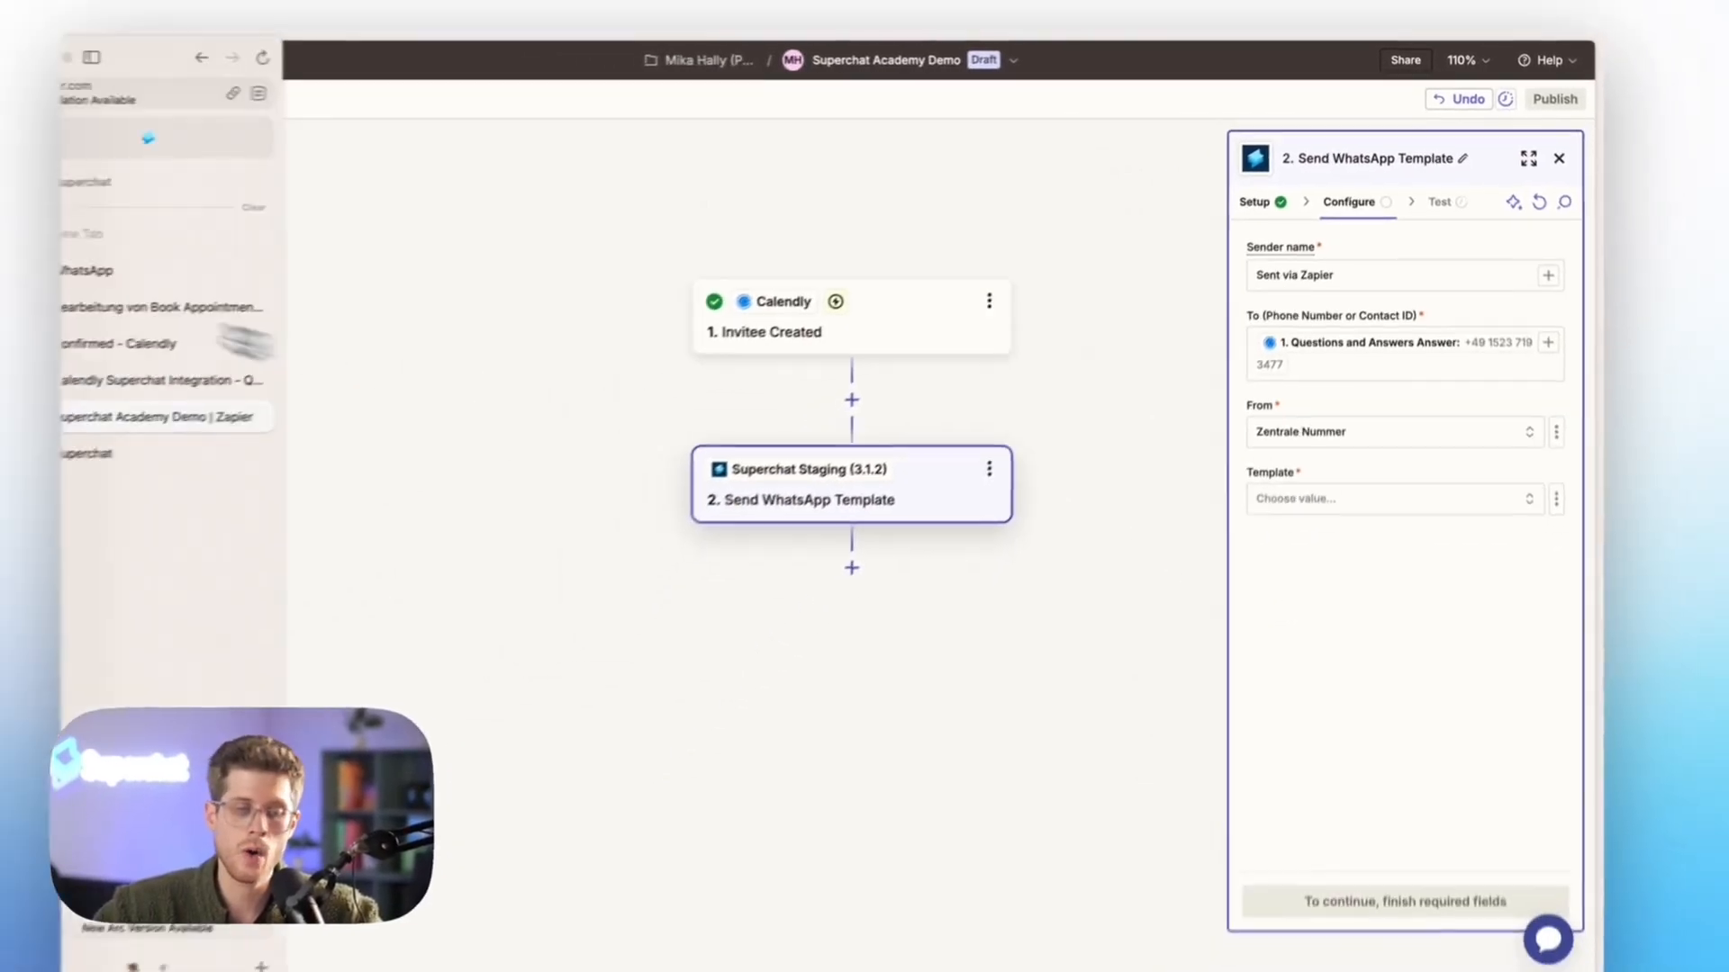
Switch to Superchat, leave the Zapier integration details, and open the Appointment Confirmation WhatsApp template to examine its message and variables
left_click(211, 432)
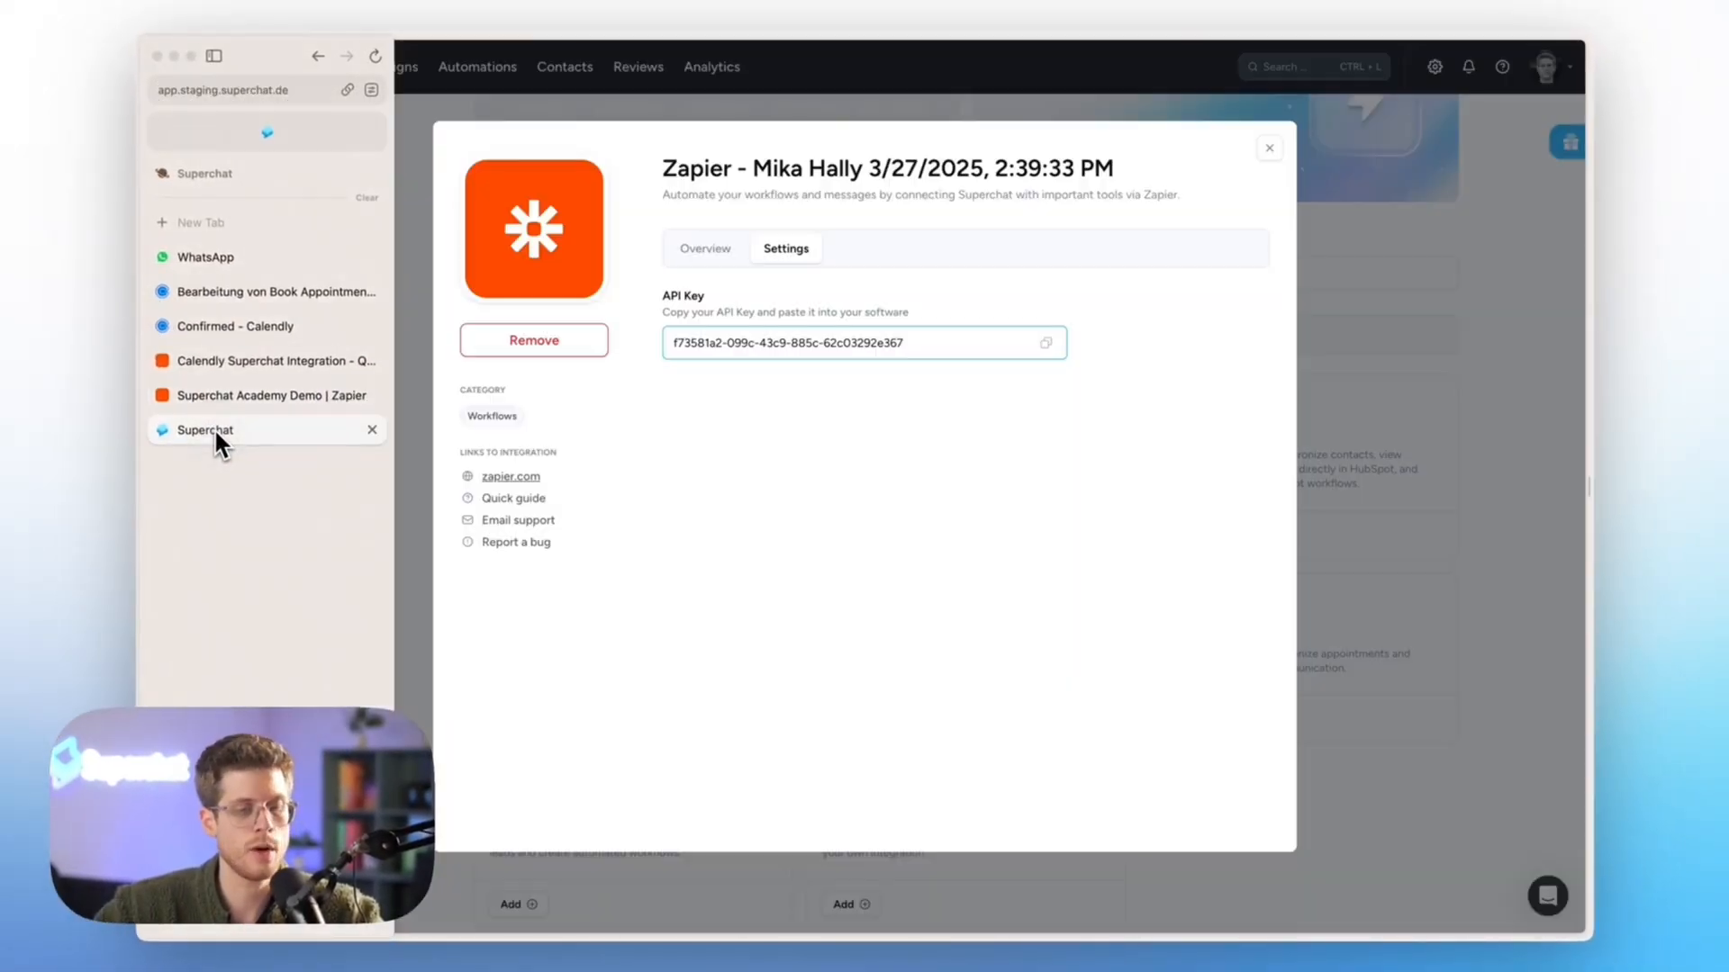
left_click(289, 336)
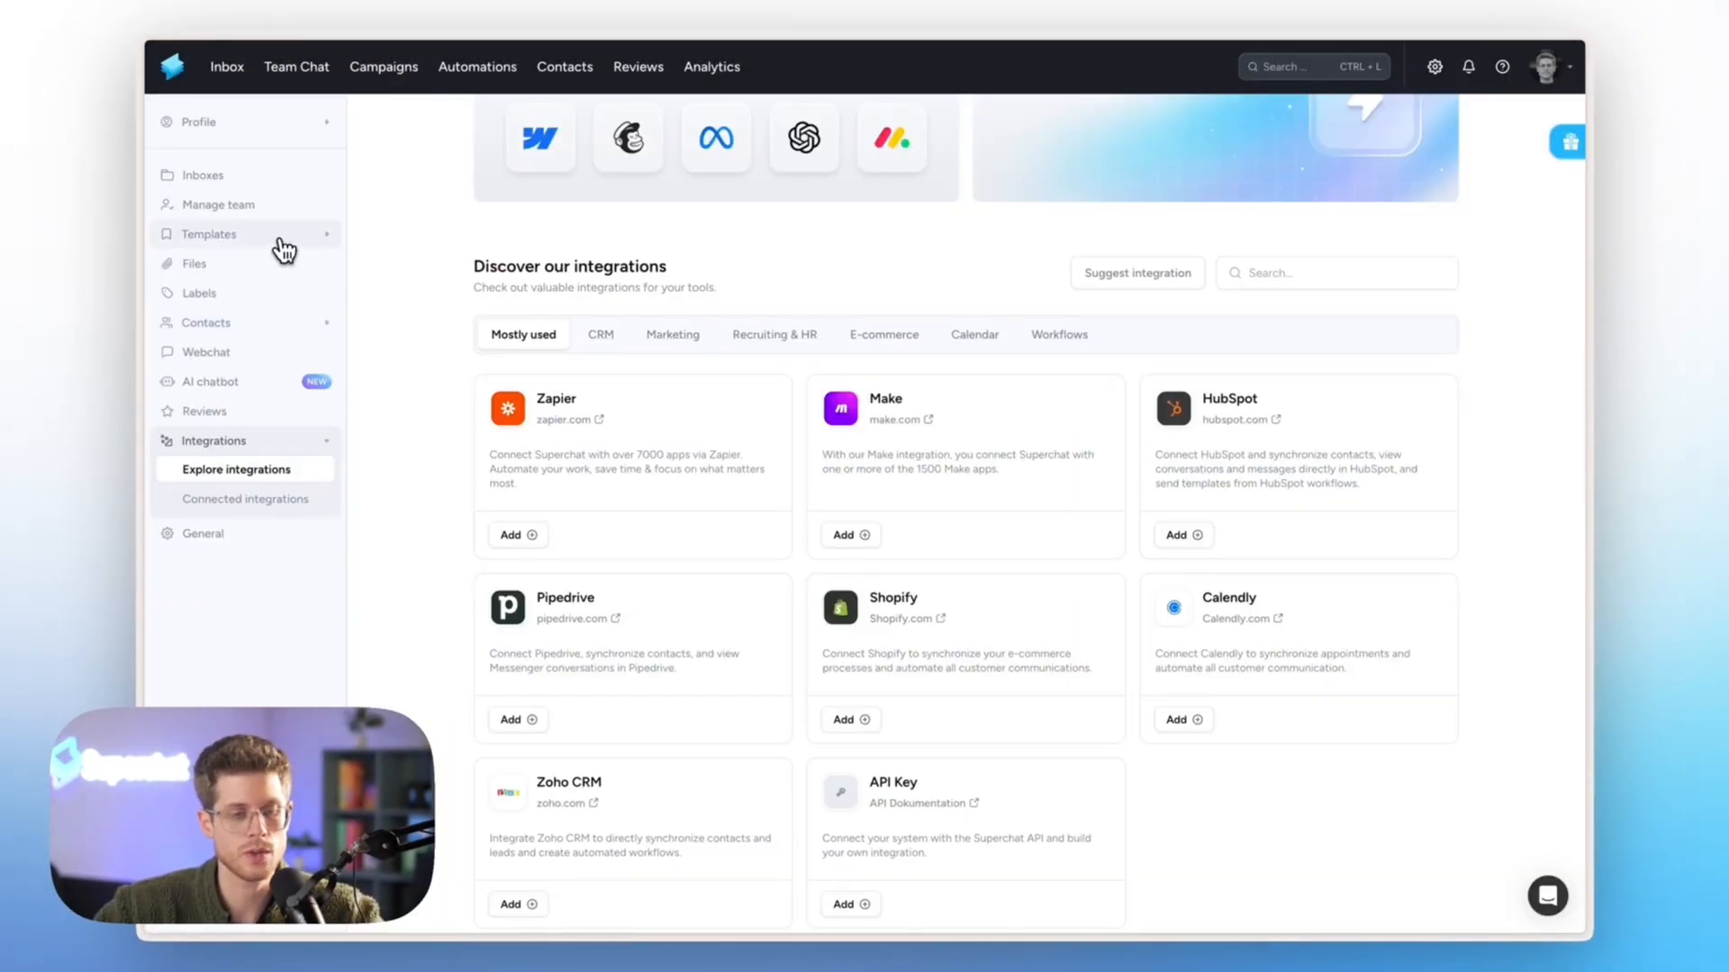
left_click(282, 239)
left_click(279, 296)
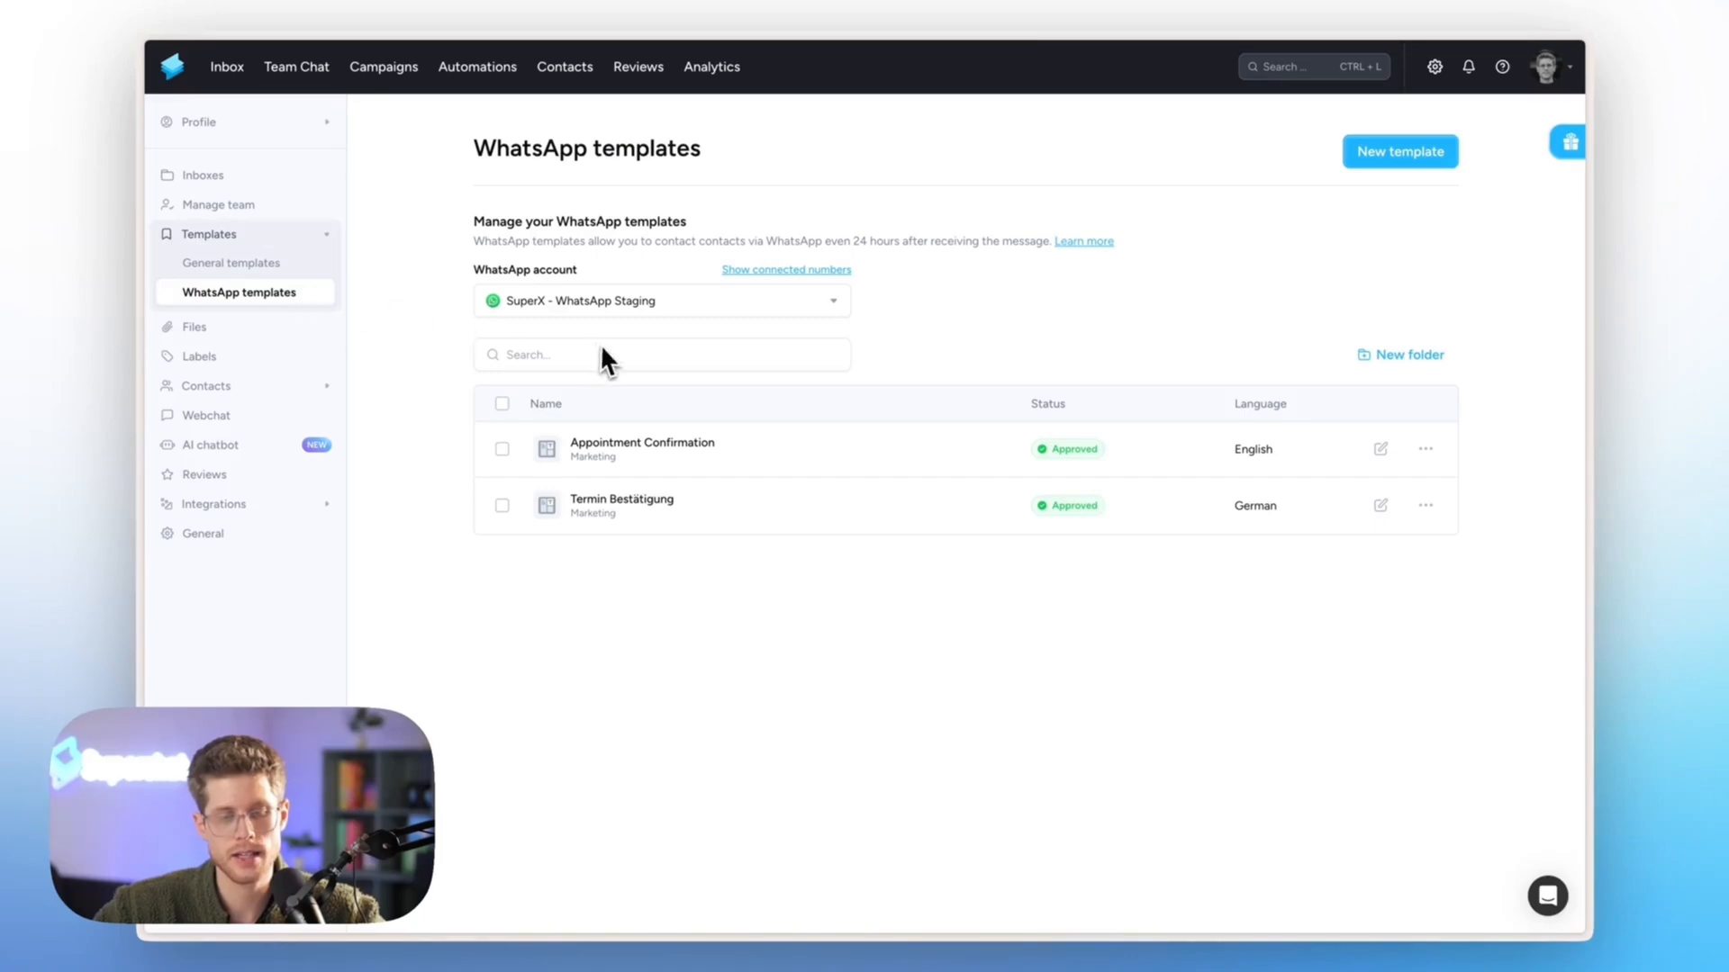
left_click(577, 459)
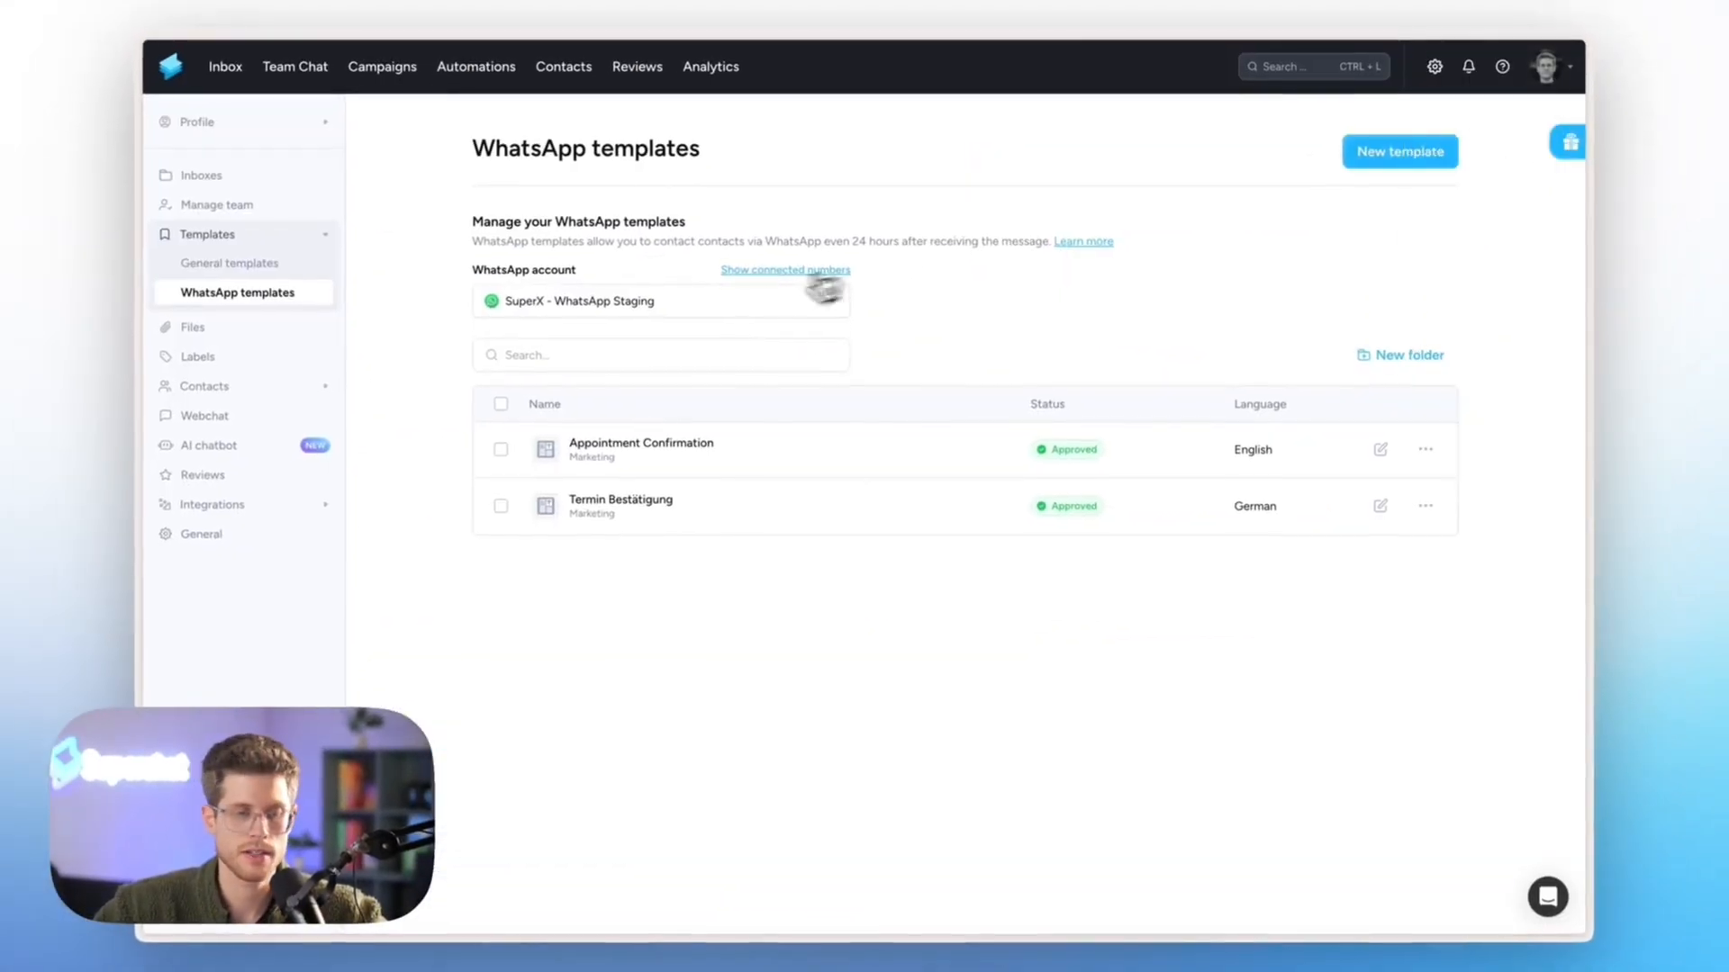
Return to the Superchat Academy Demo in Zapier and choose Appointment Confirmation as the template
mouse_move(153, 398)
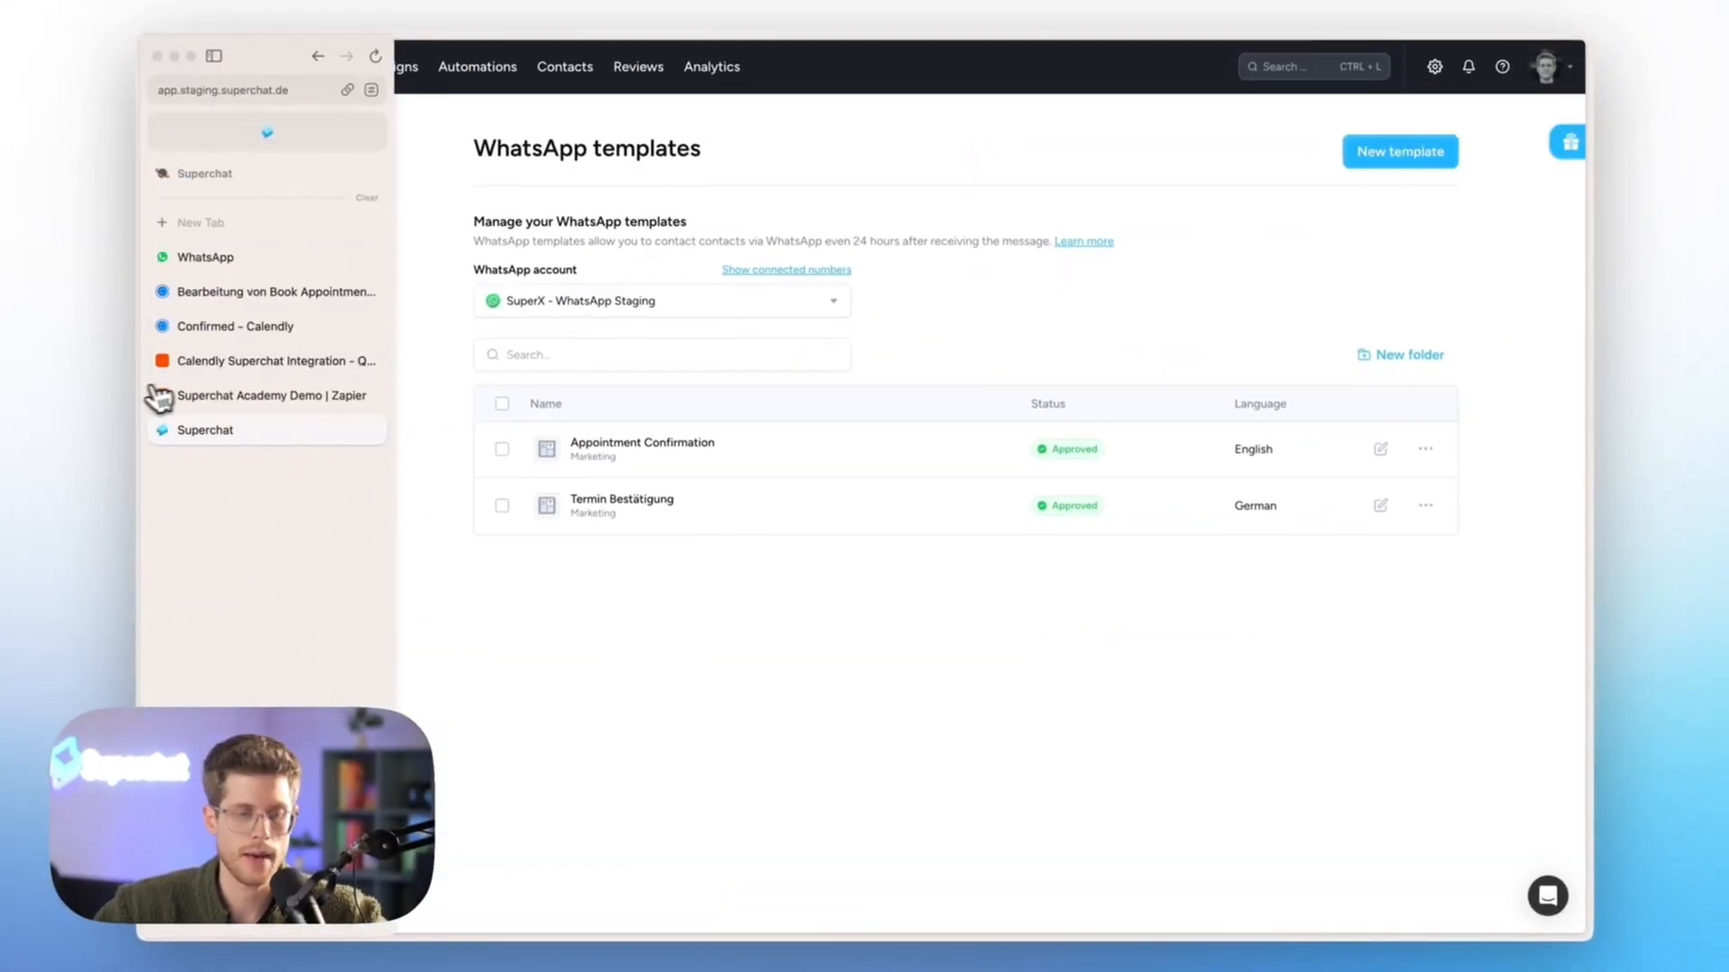
left_click(236, 397)
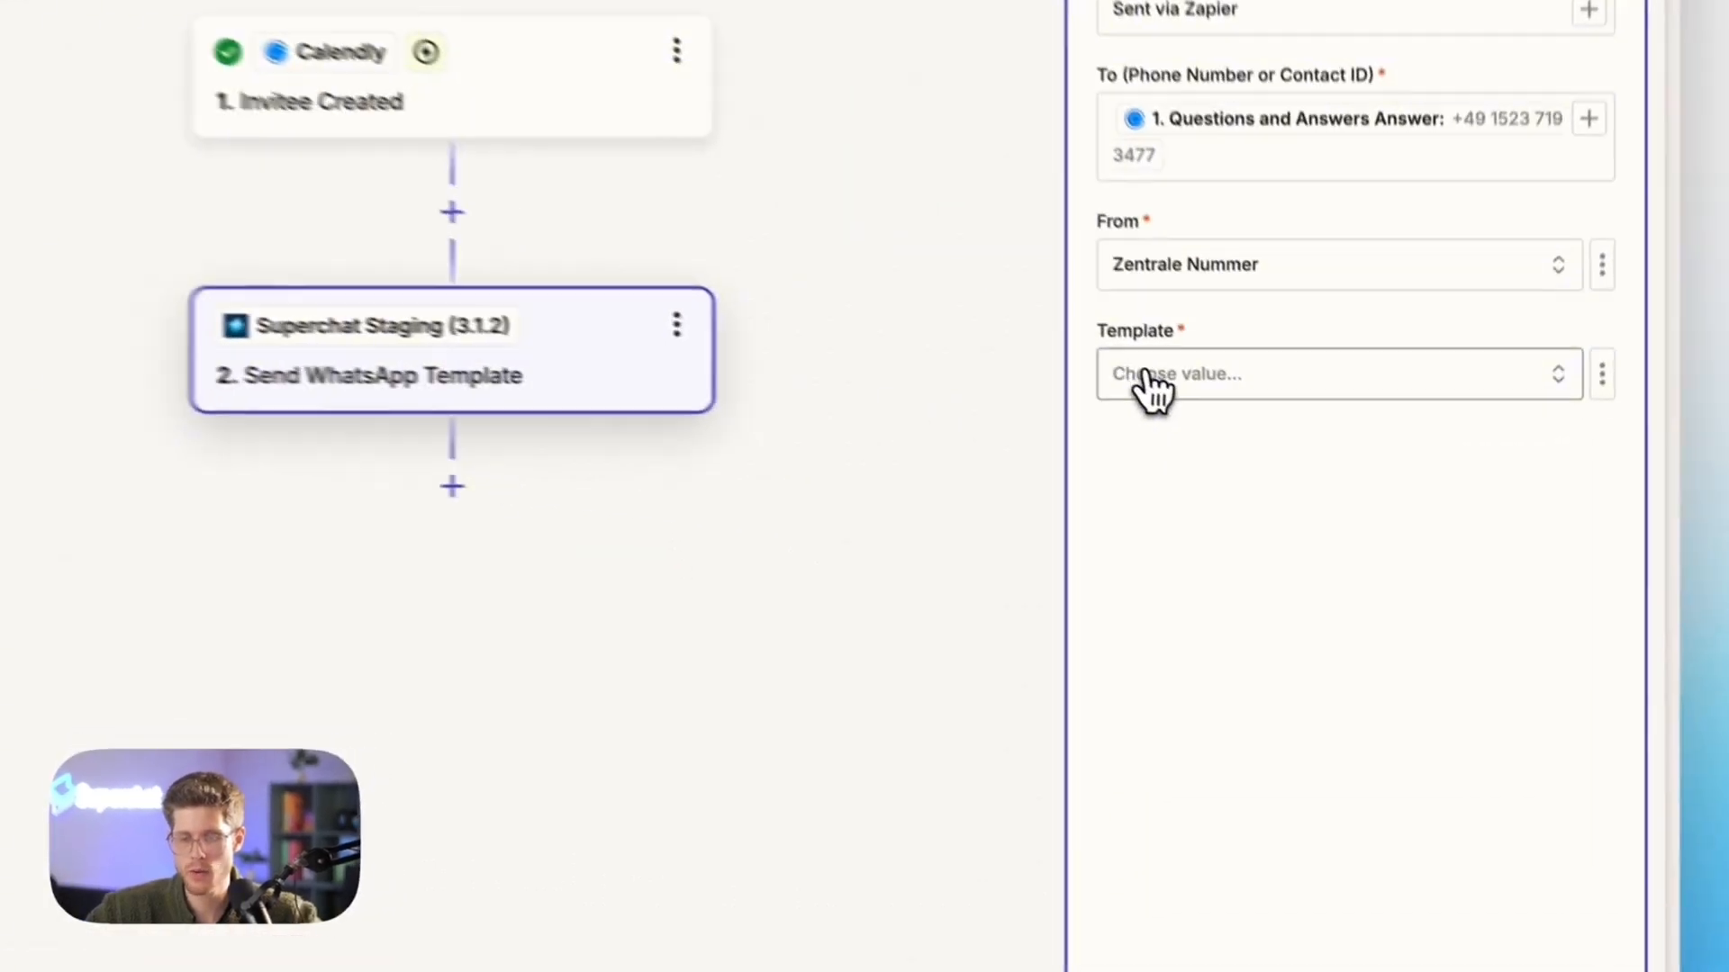
left_click(1282, 474)
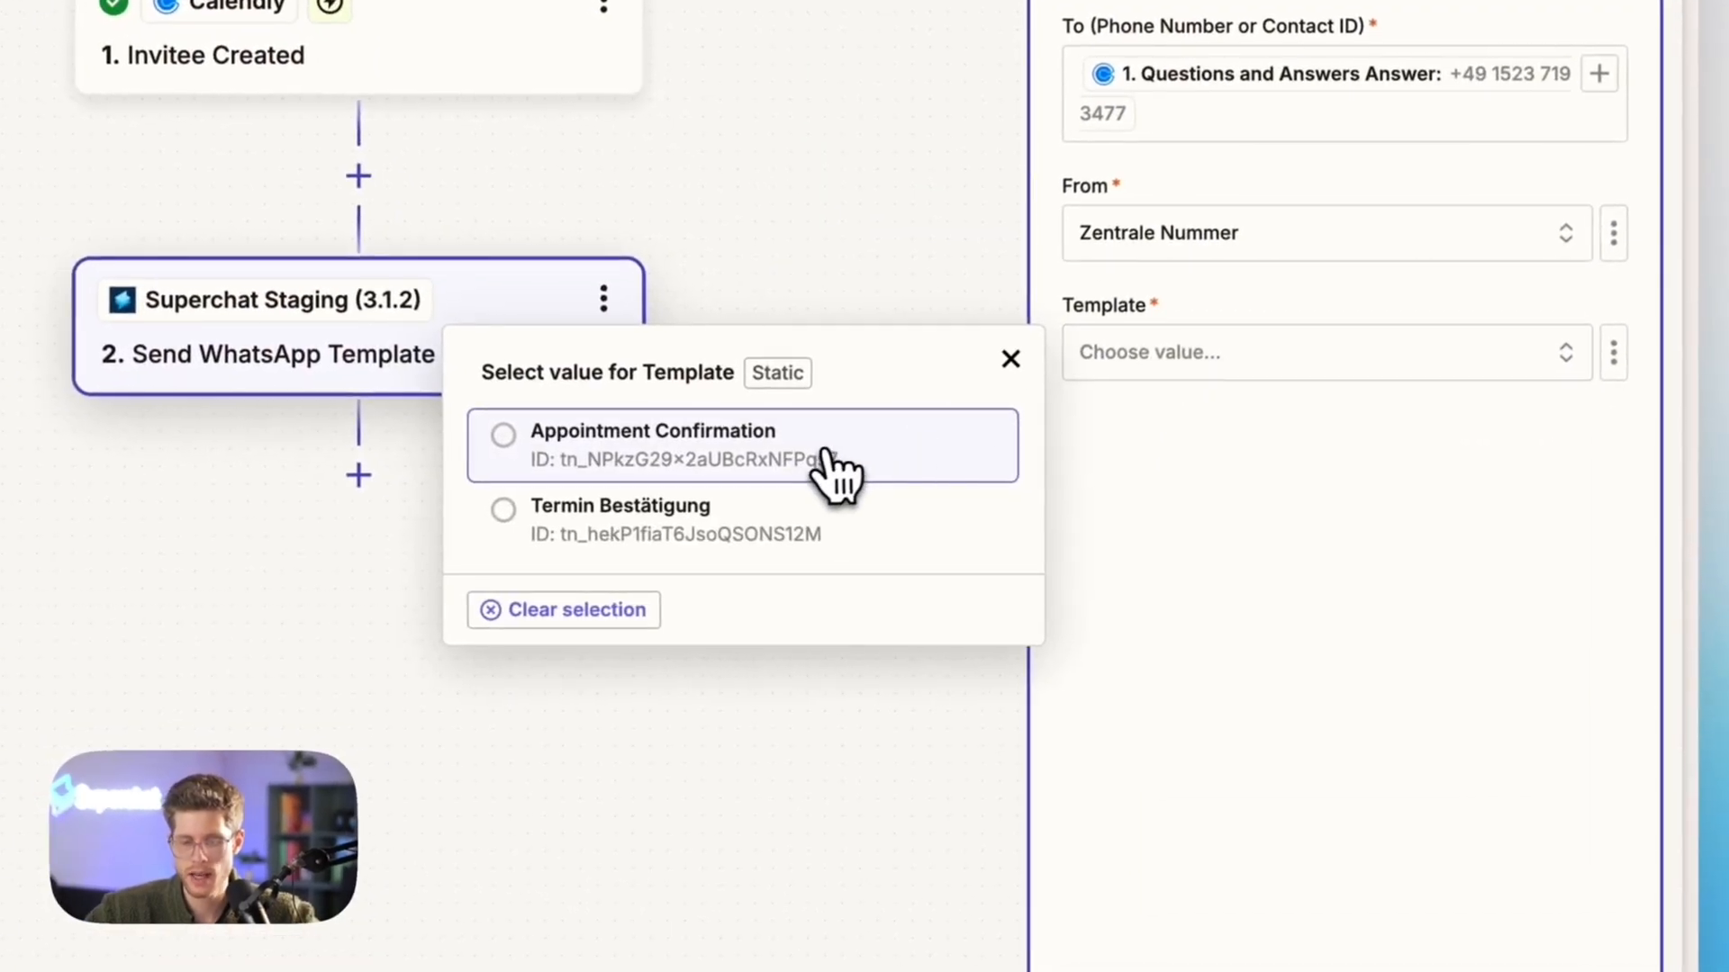
left_click(618, 470)
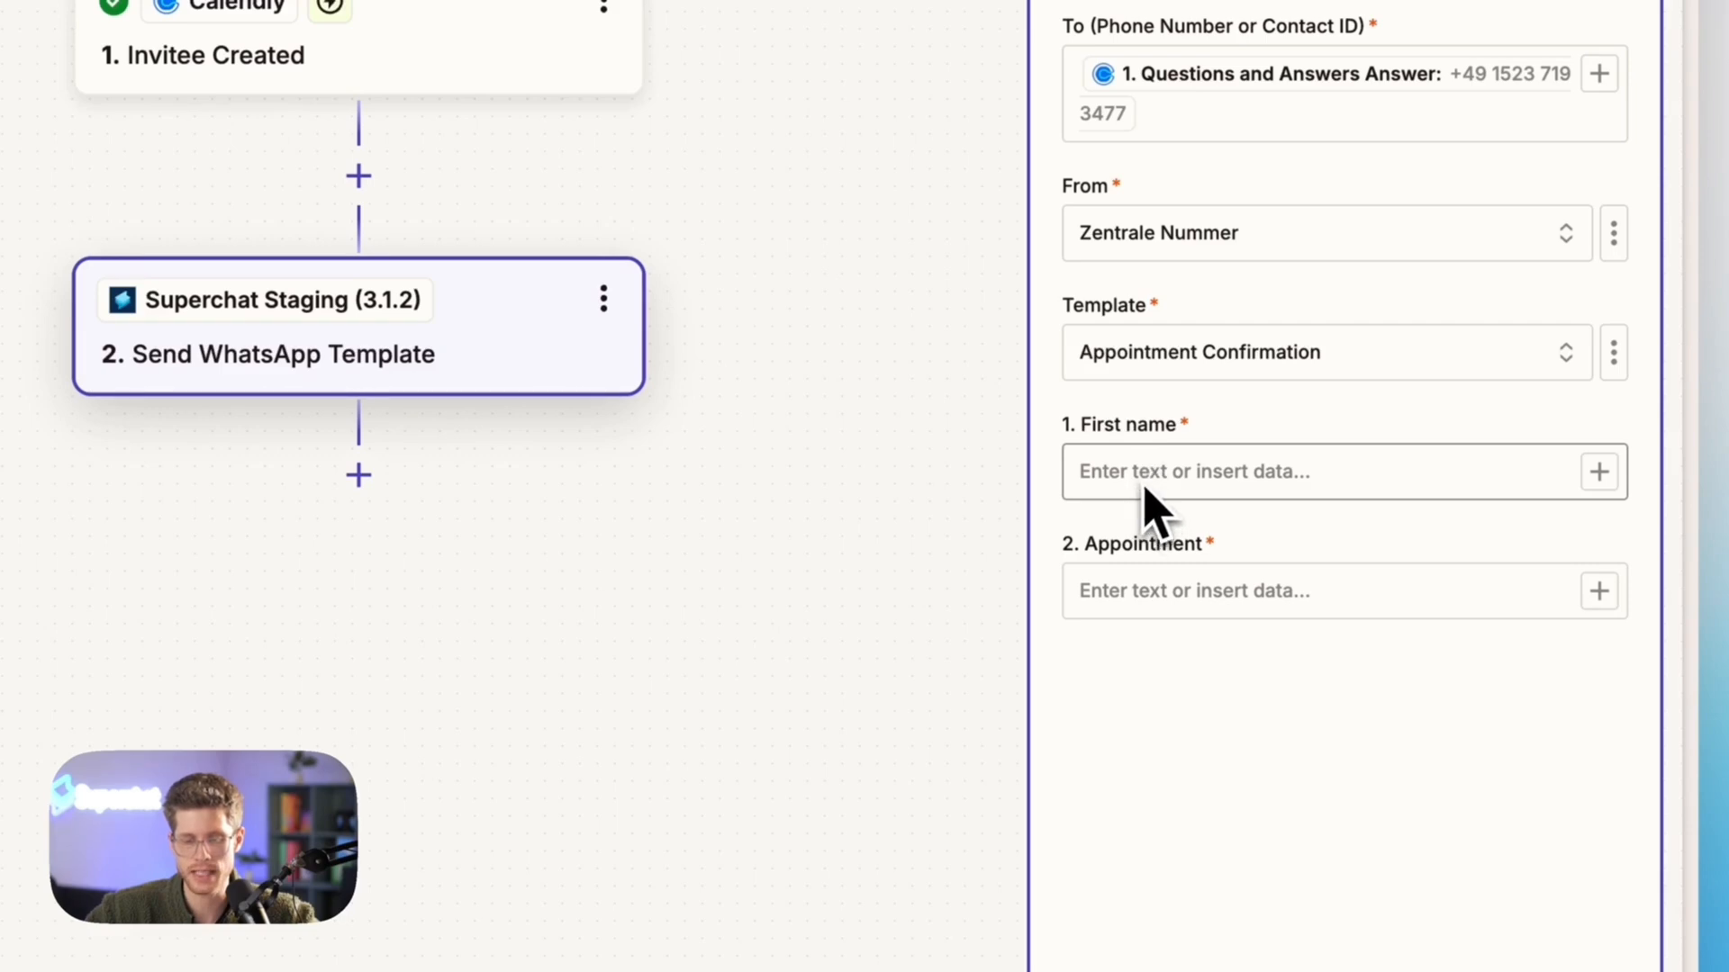
Map the template's First name variable to Calendly's Invitee First Name by searching the available data for it
left_click(1157, 487)
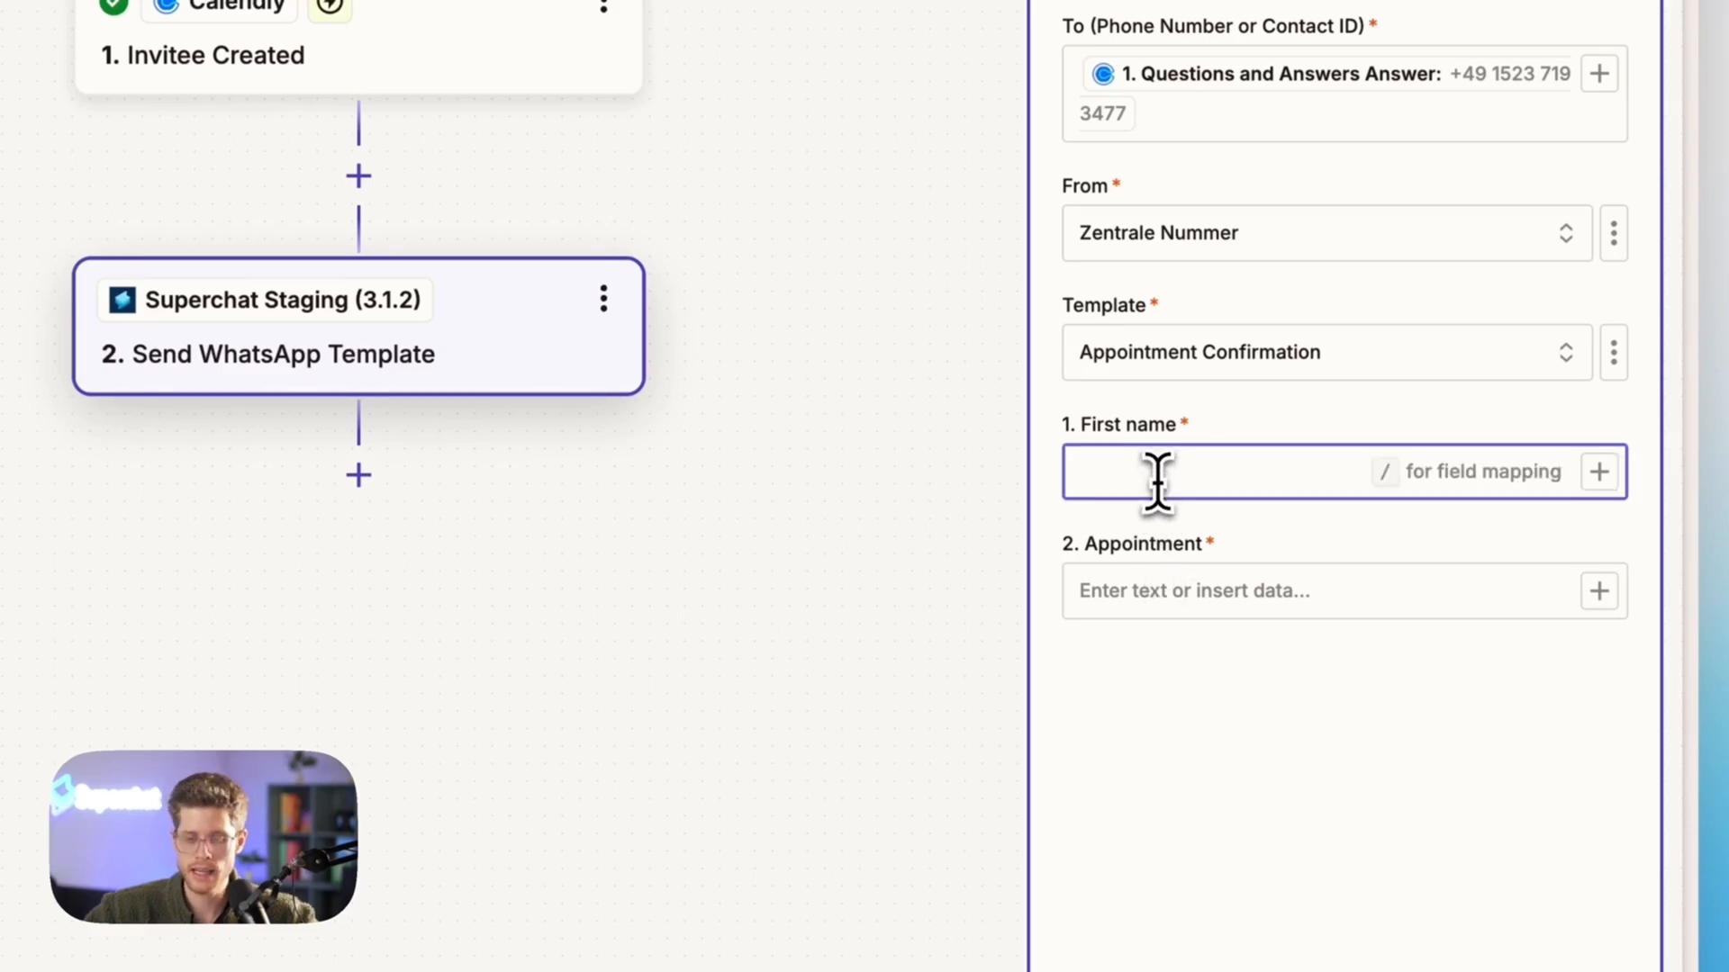
left_click(1600, 474)
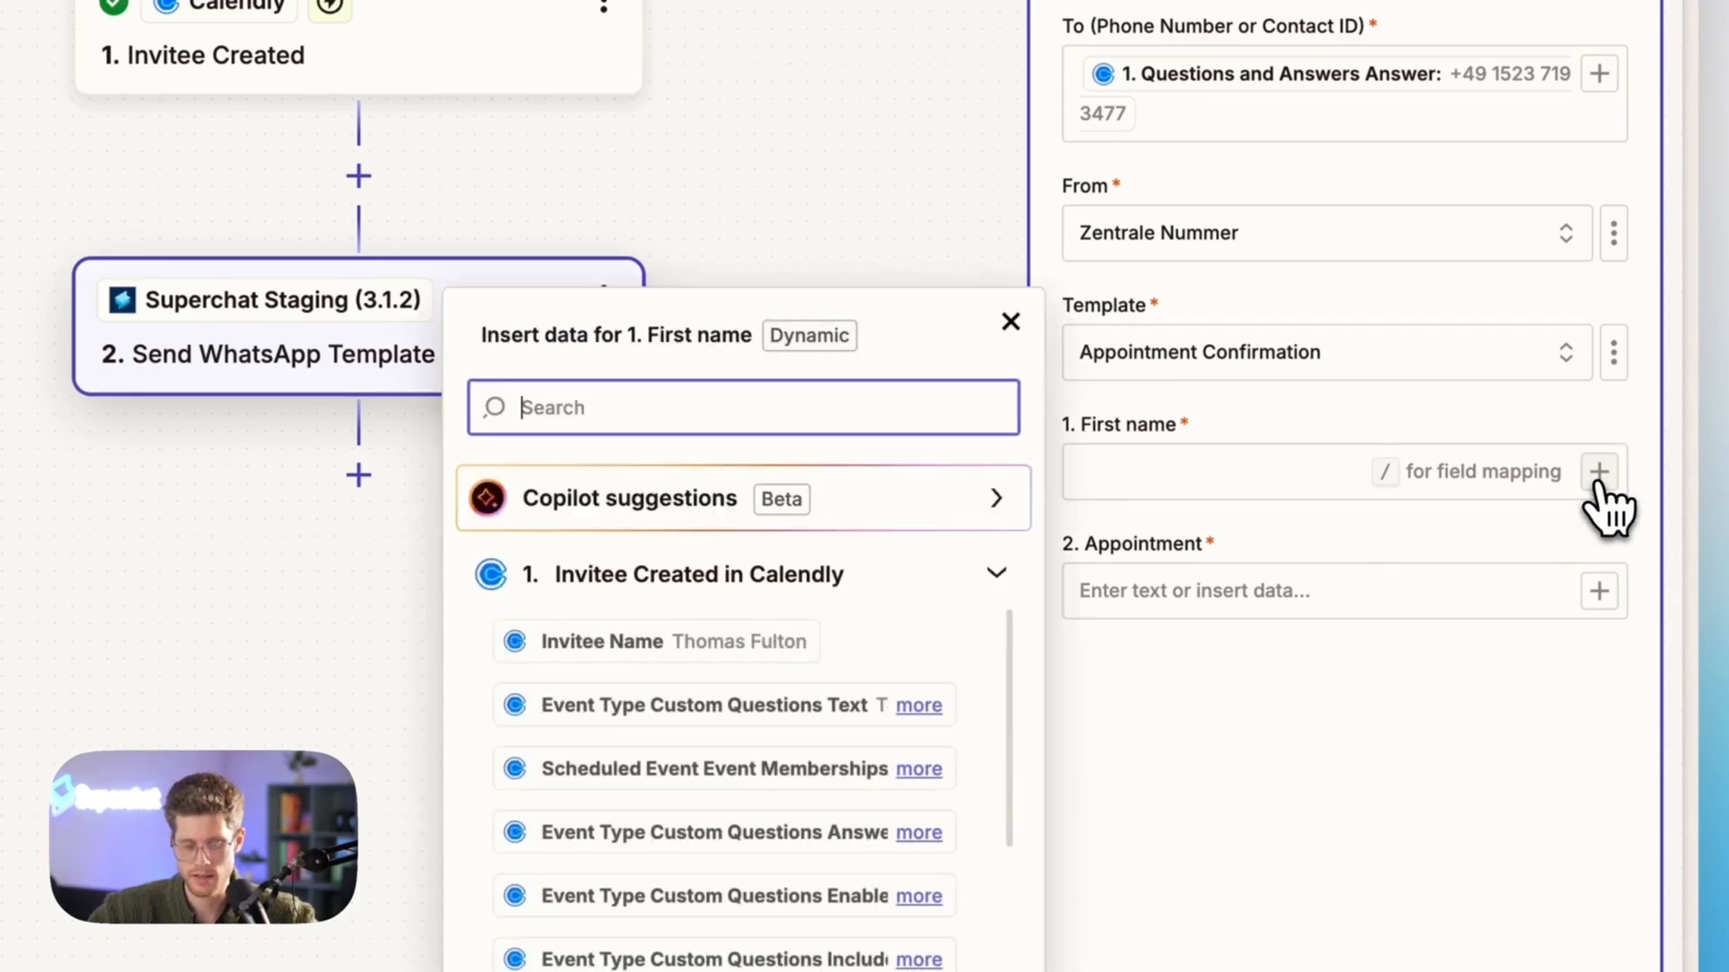
type("first na")
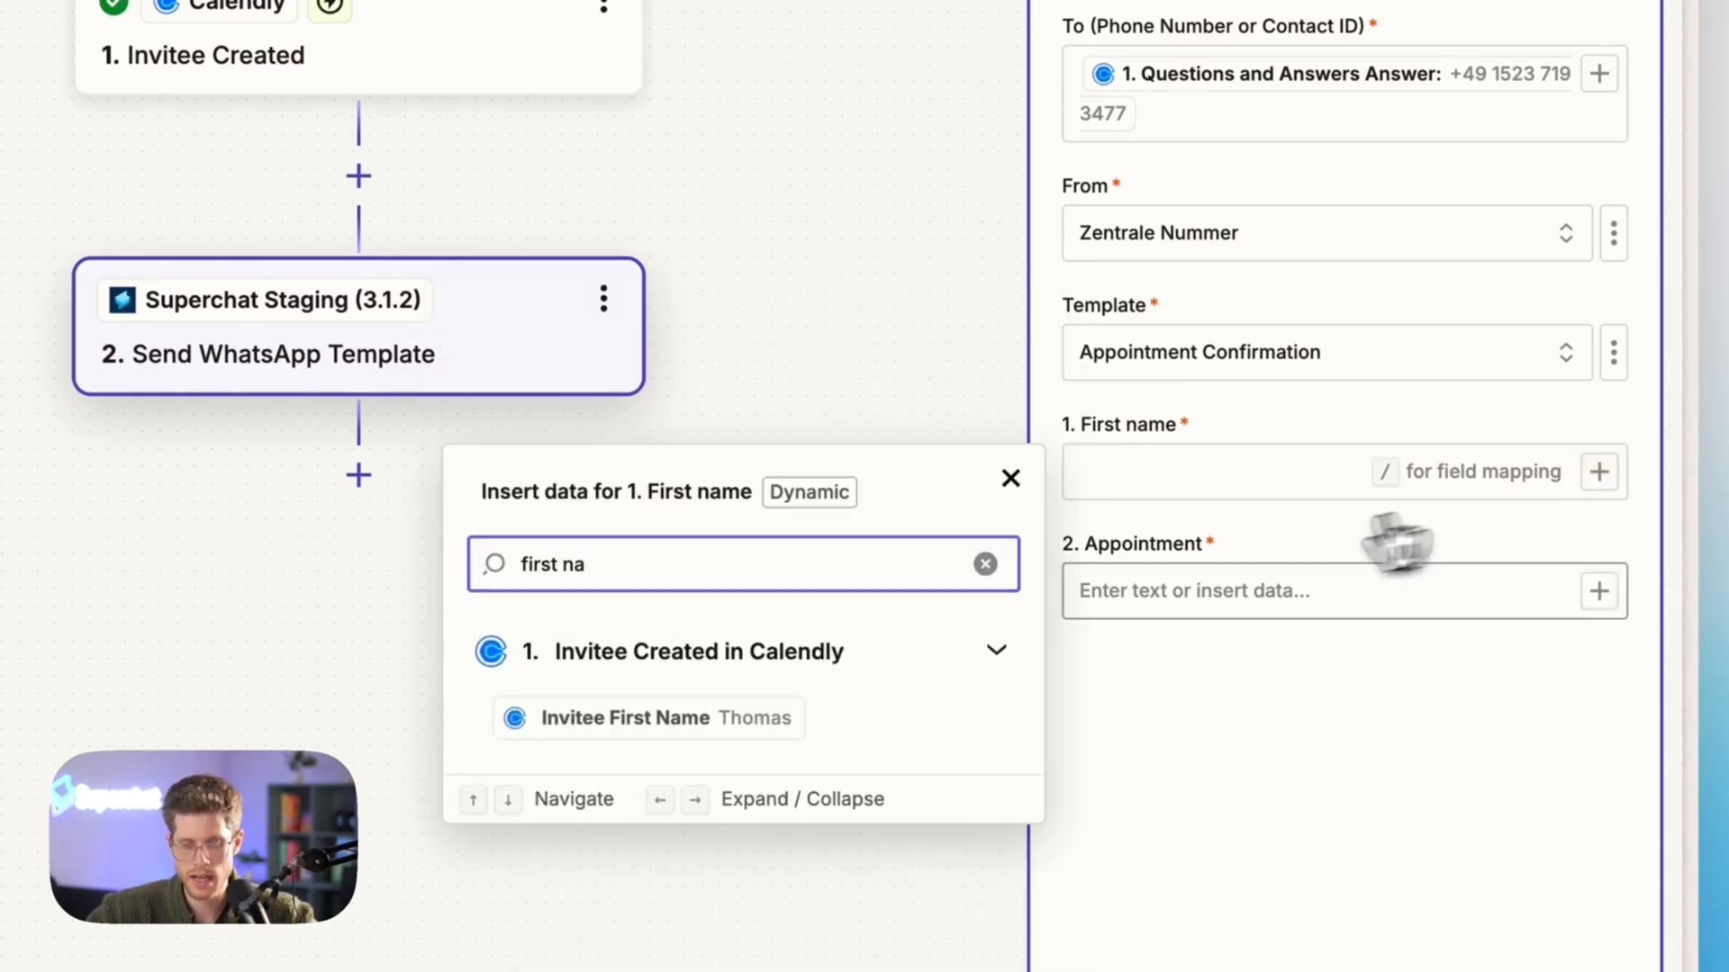
left_click(729, 731)
key("Tab")
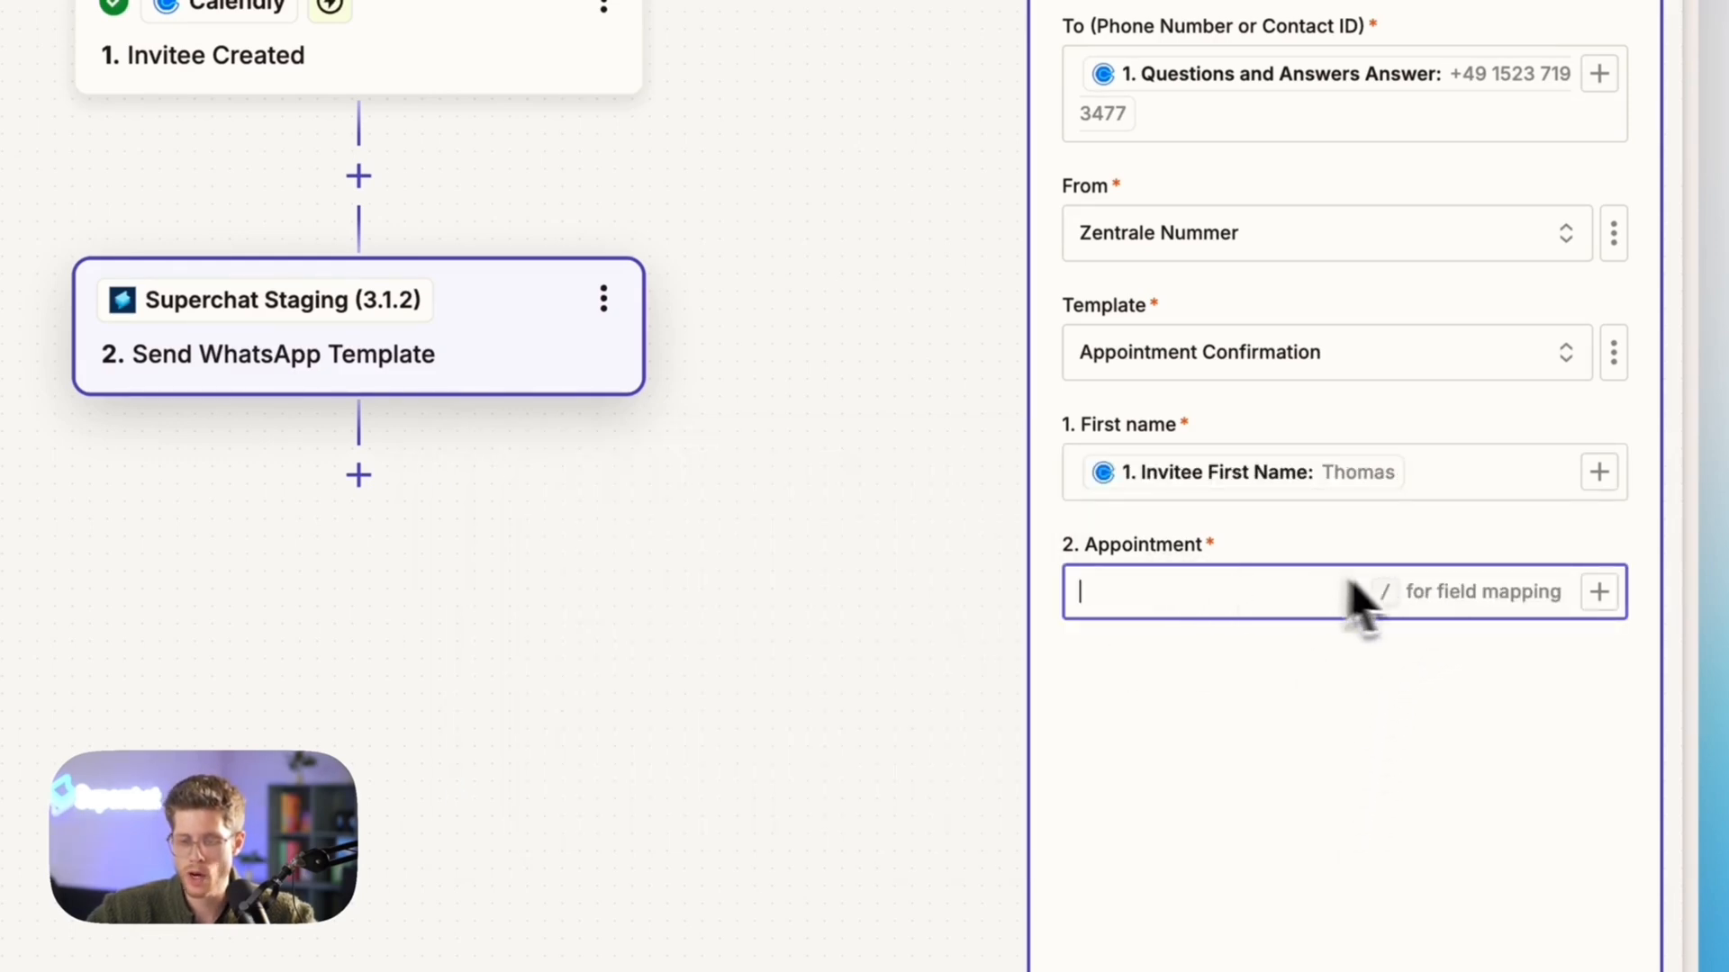
Search the Calendly data available for the Appointment variable for "start"
left_click(1600, 594)
type("date st")
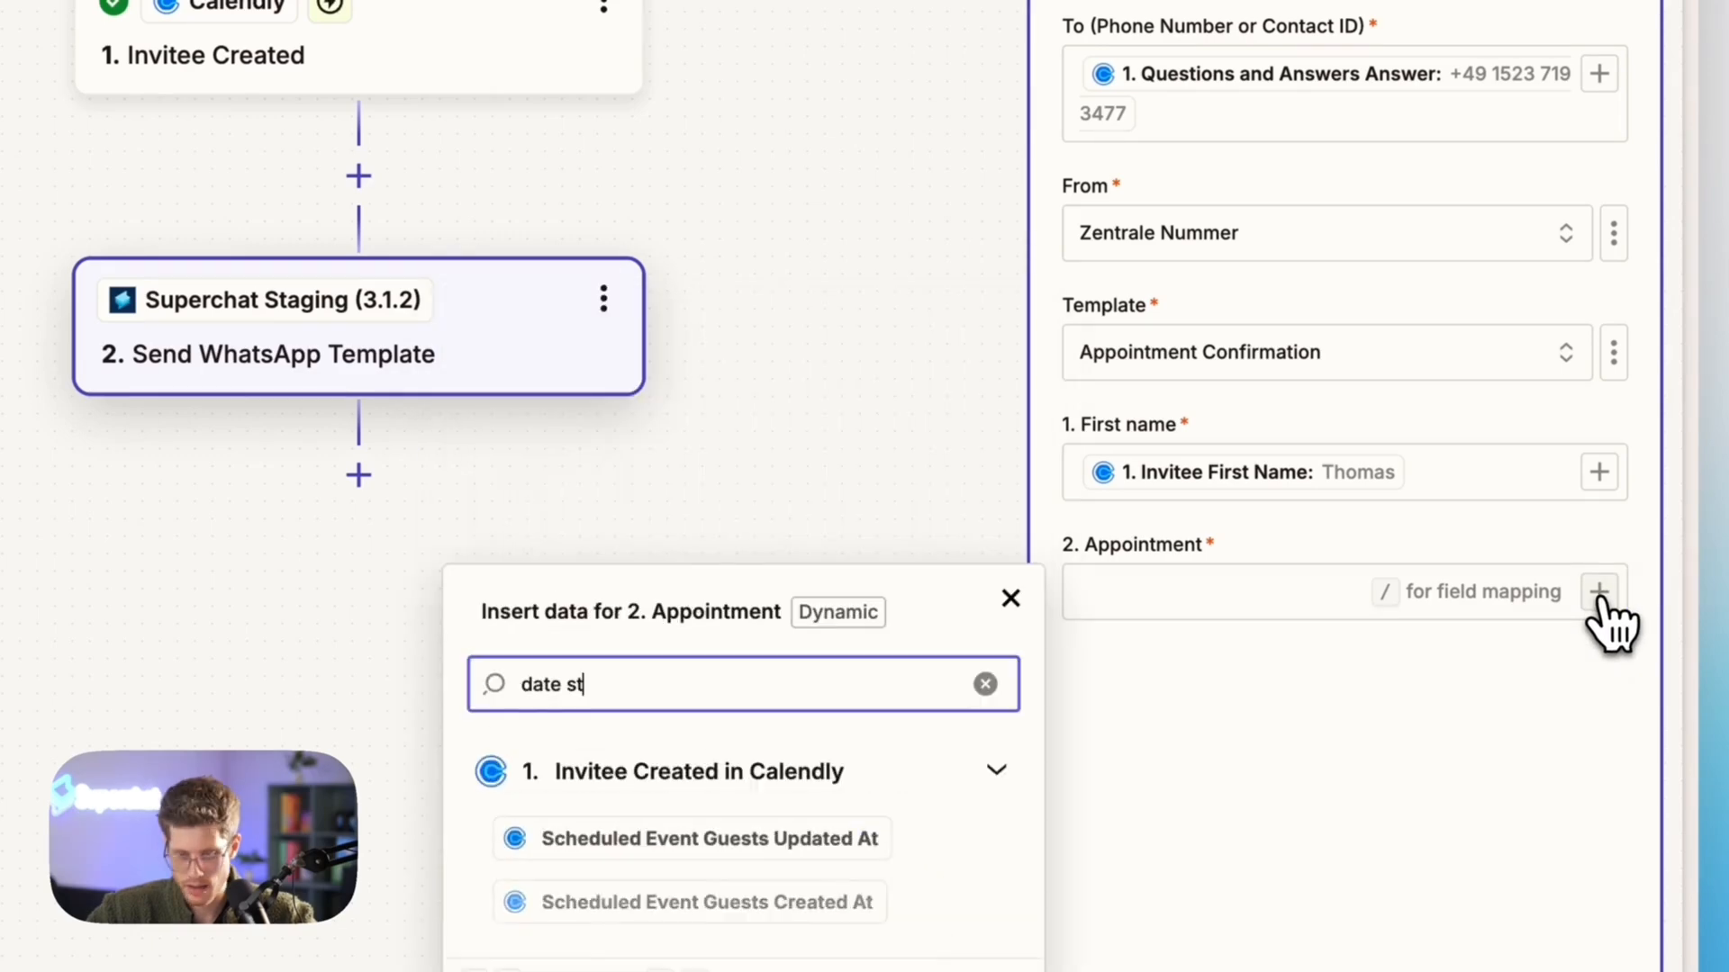
type("arstart")
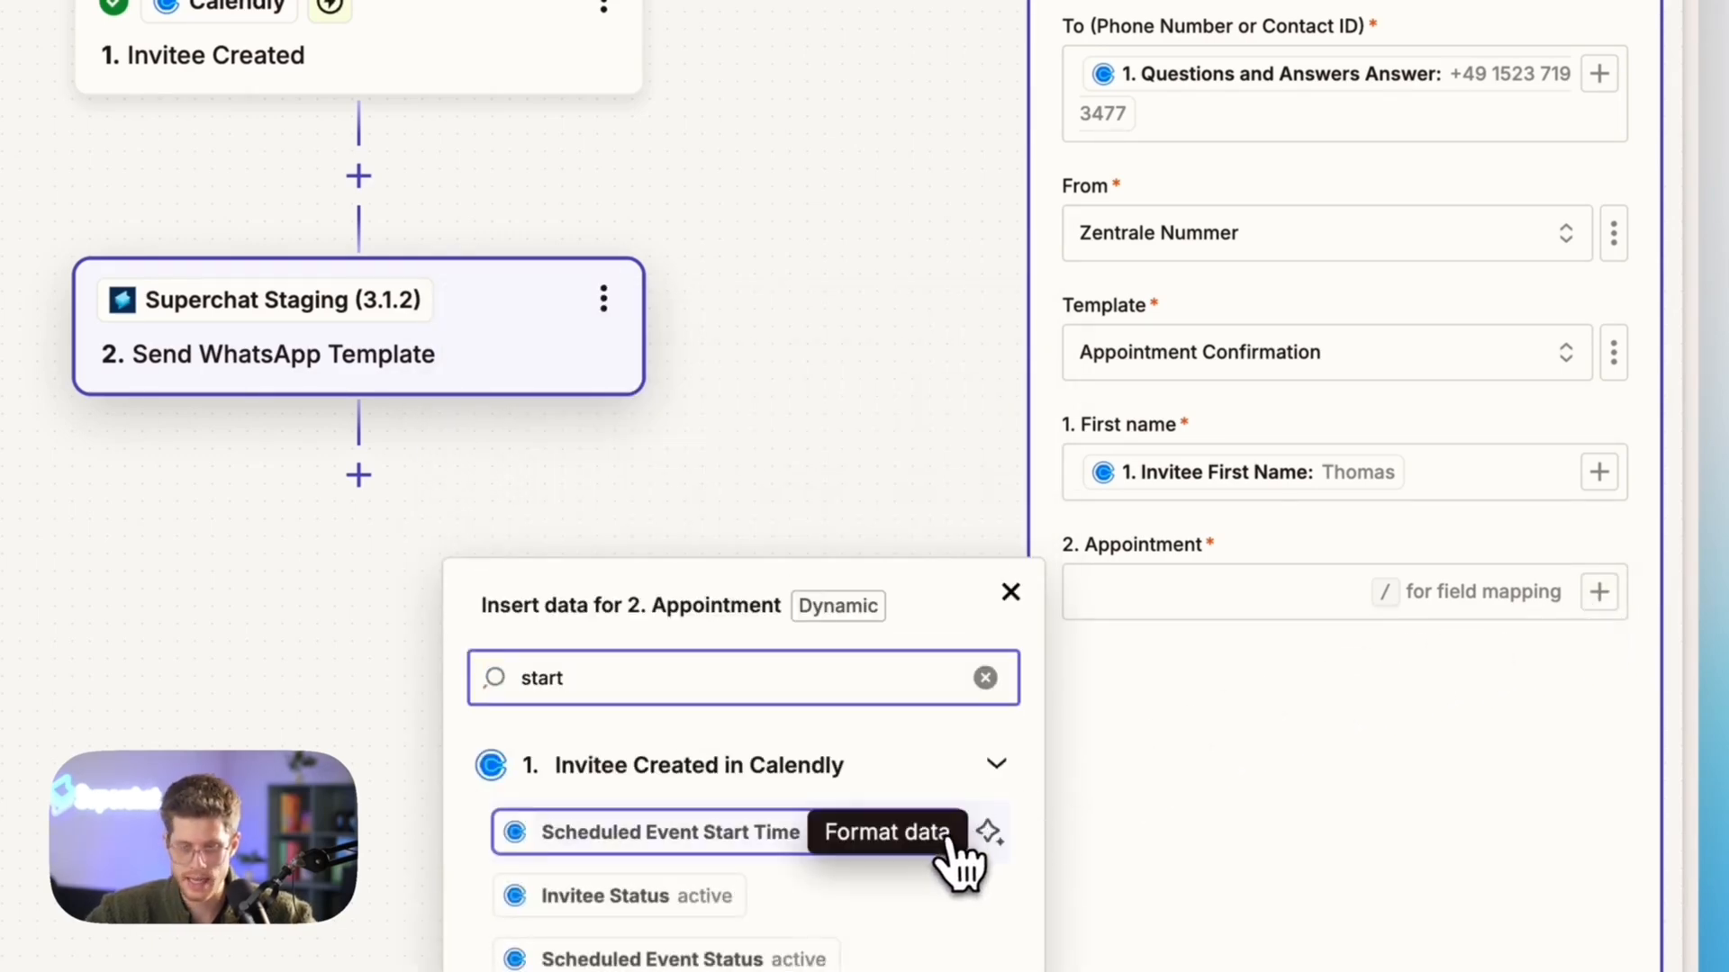
left_click(680, 851)
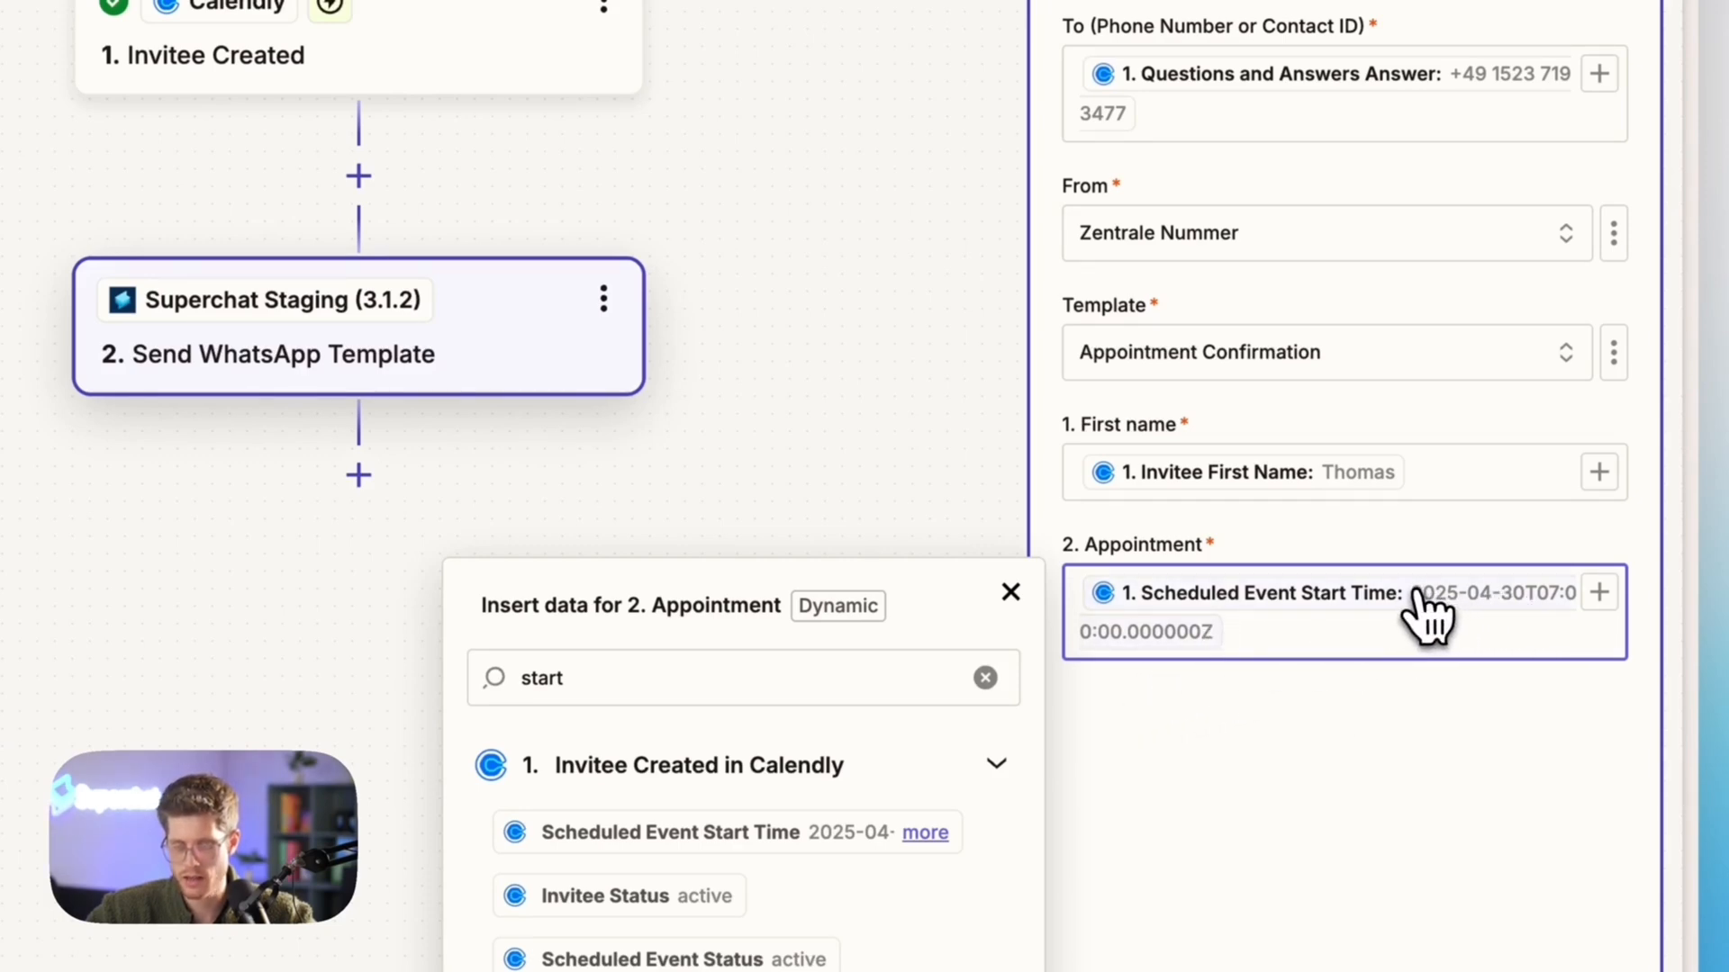
left_click(1371, 638)
key("BackSpace")
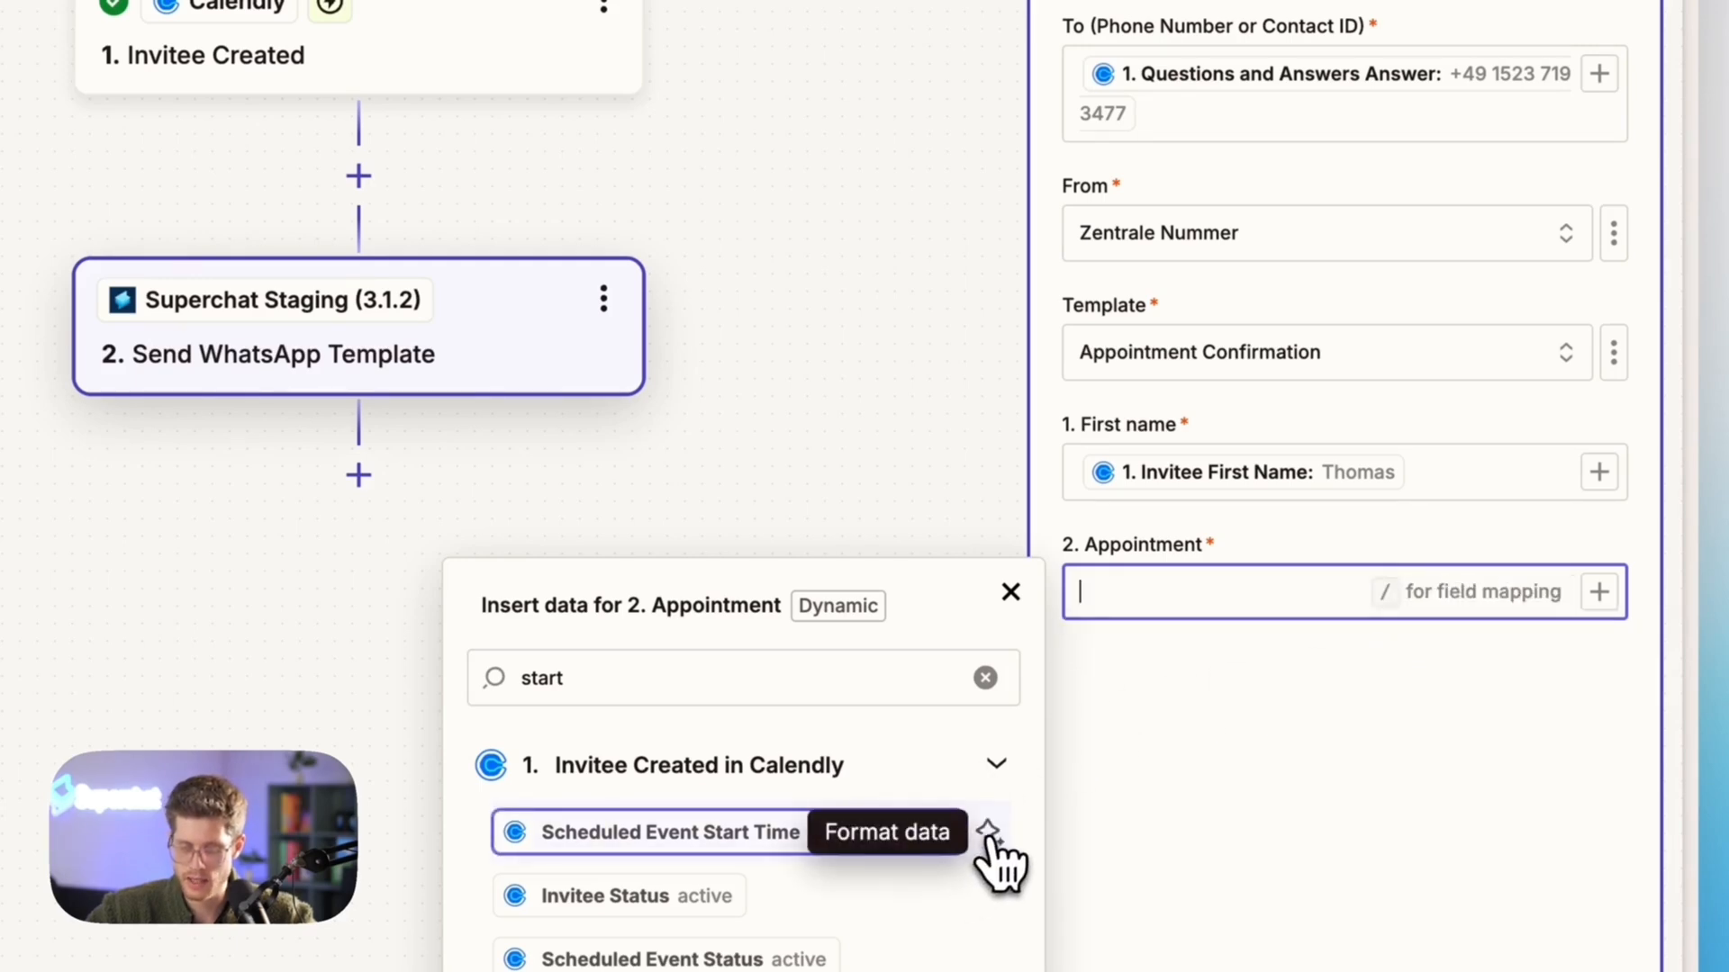
Create a Formatter step for Calendly's Scheduled Event Start Time with the format description "dd.mm.yyyy, 3:00PM"
left_click(988, 830)
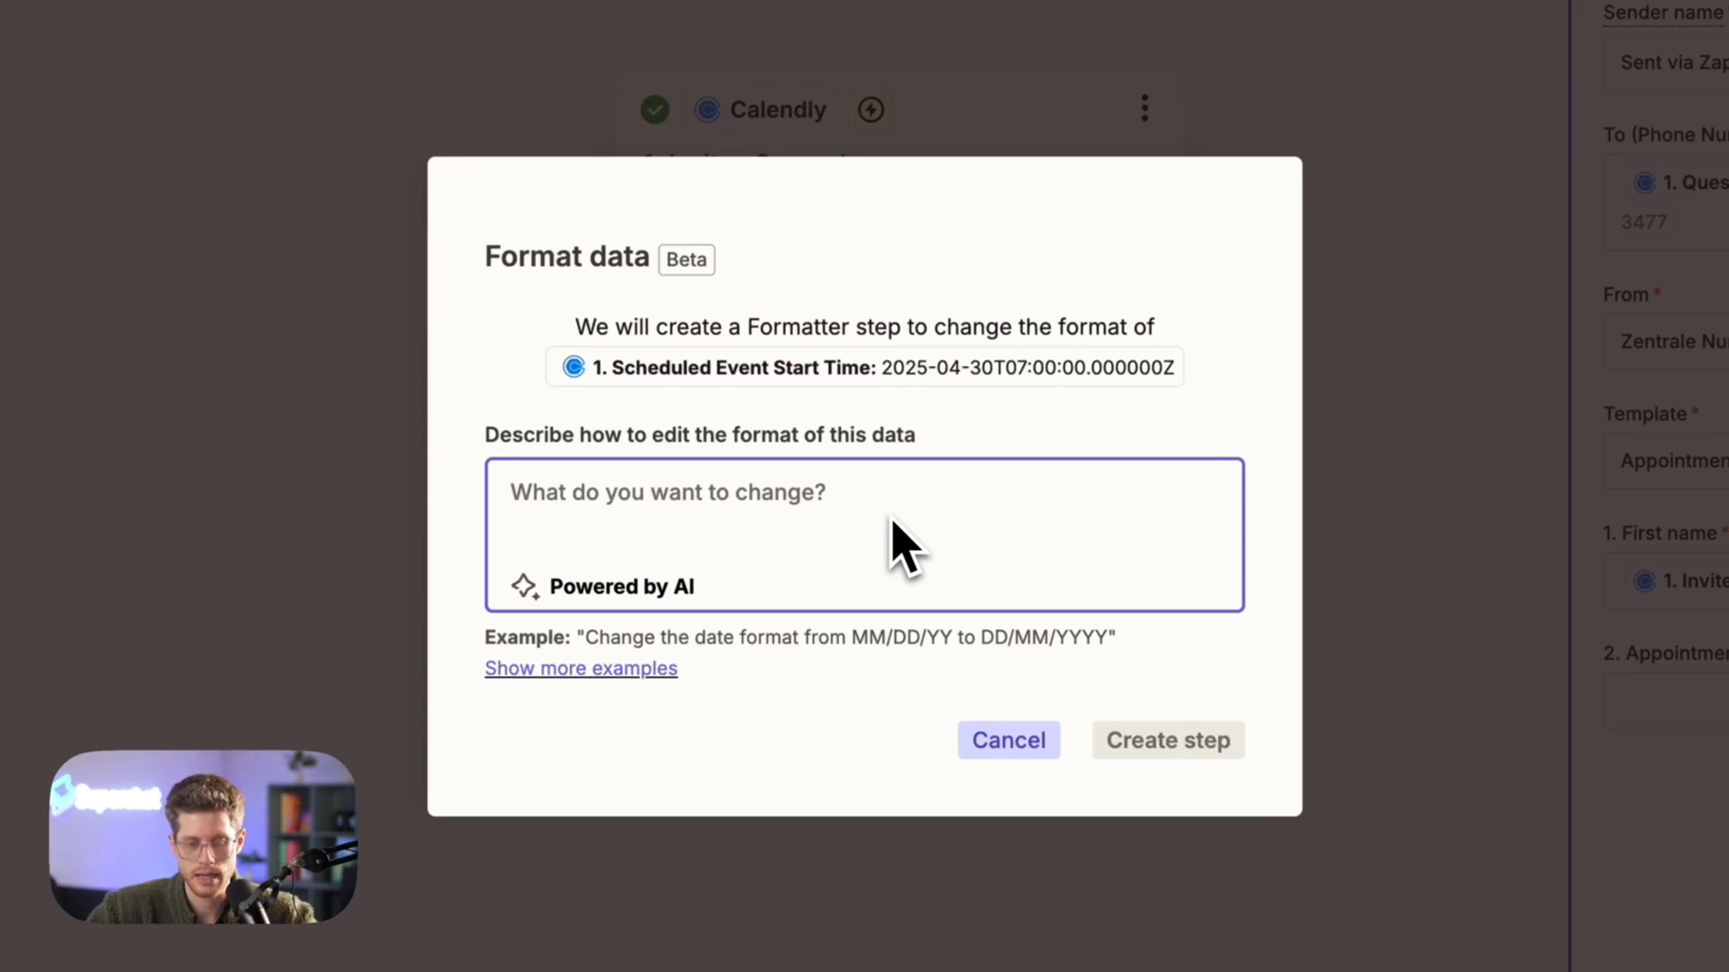
type("dd.mm.yyyy, 3:00PM")
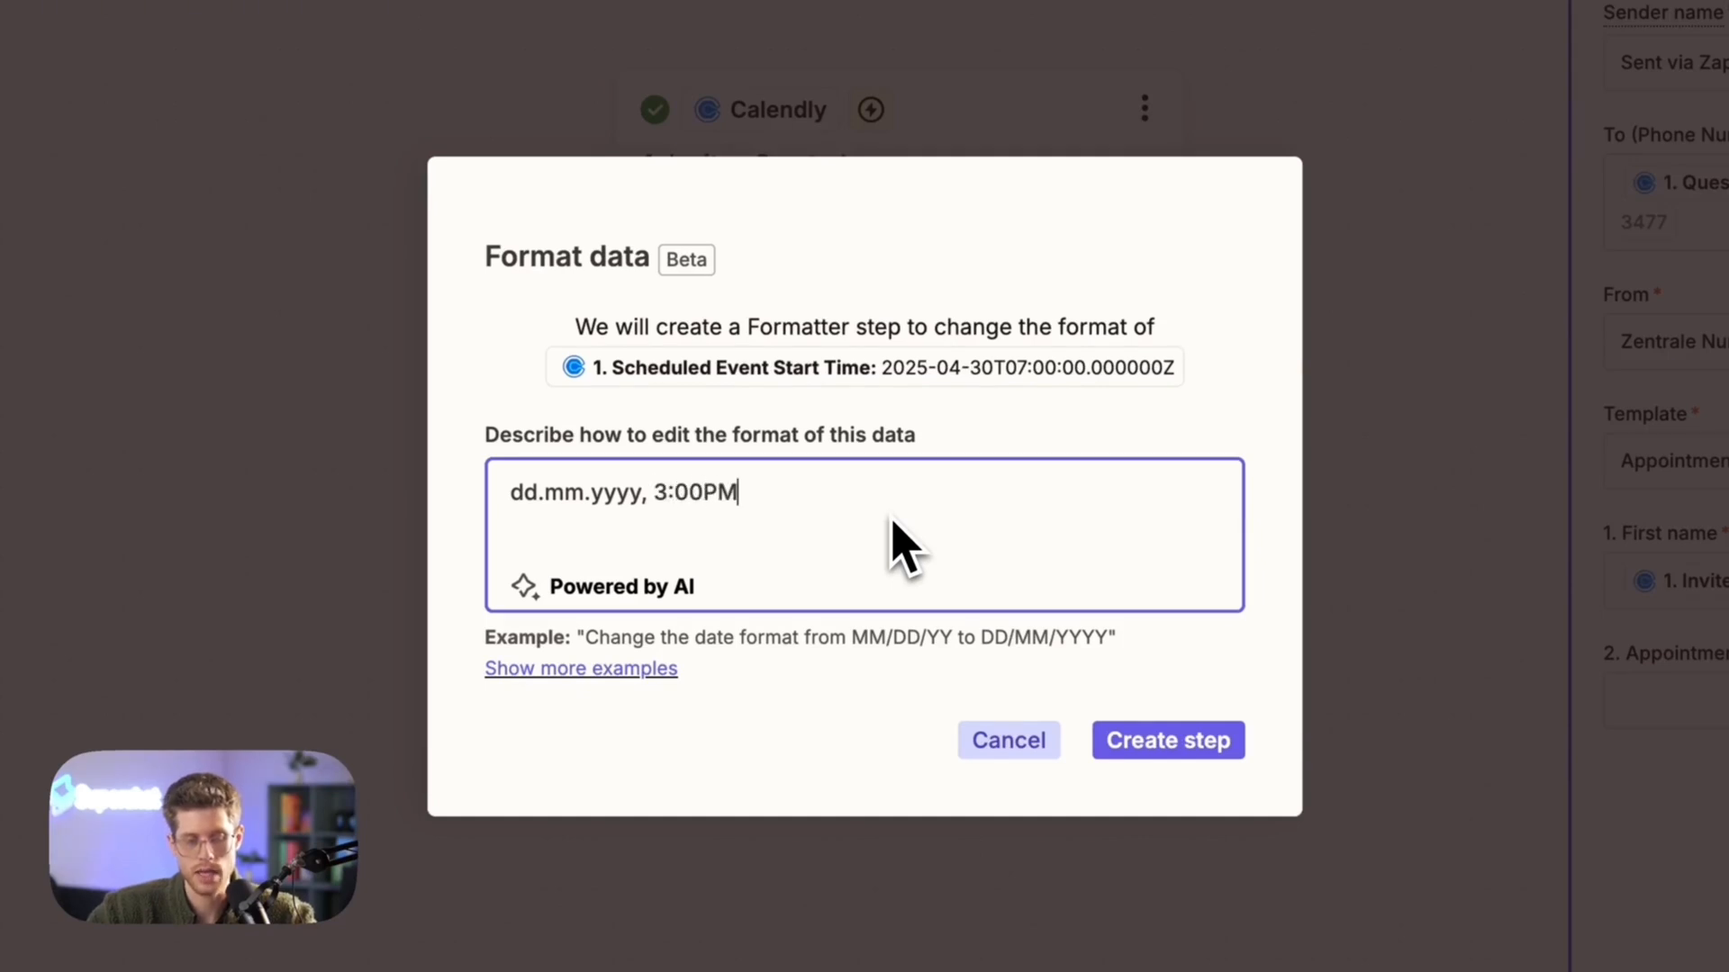
left_click(1152, 741)
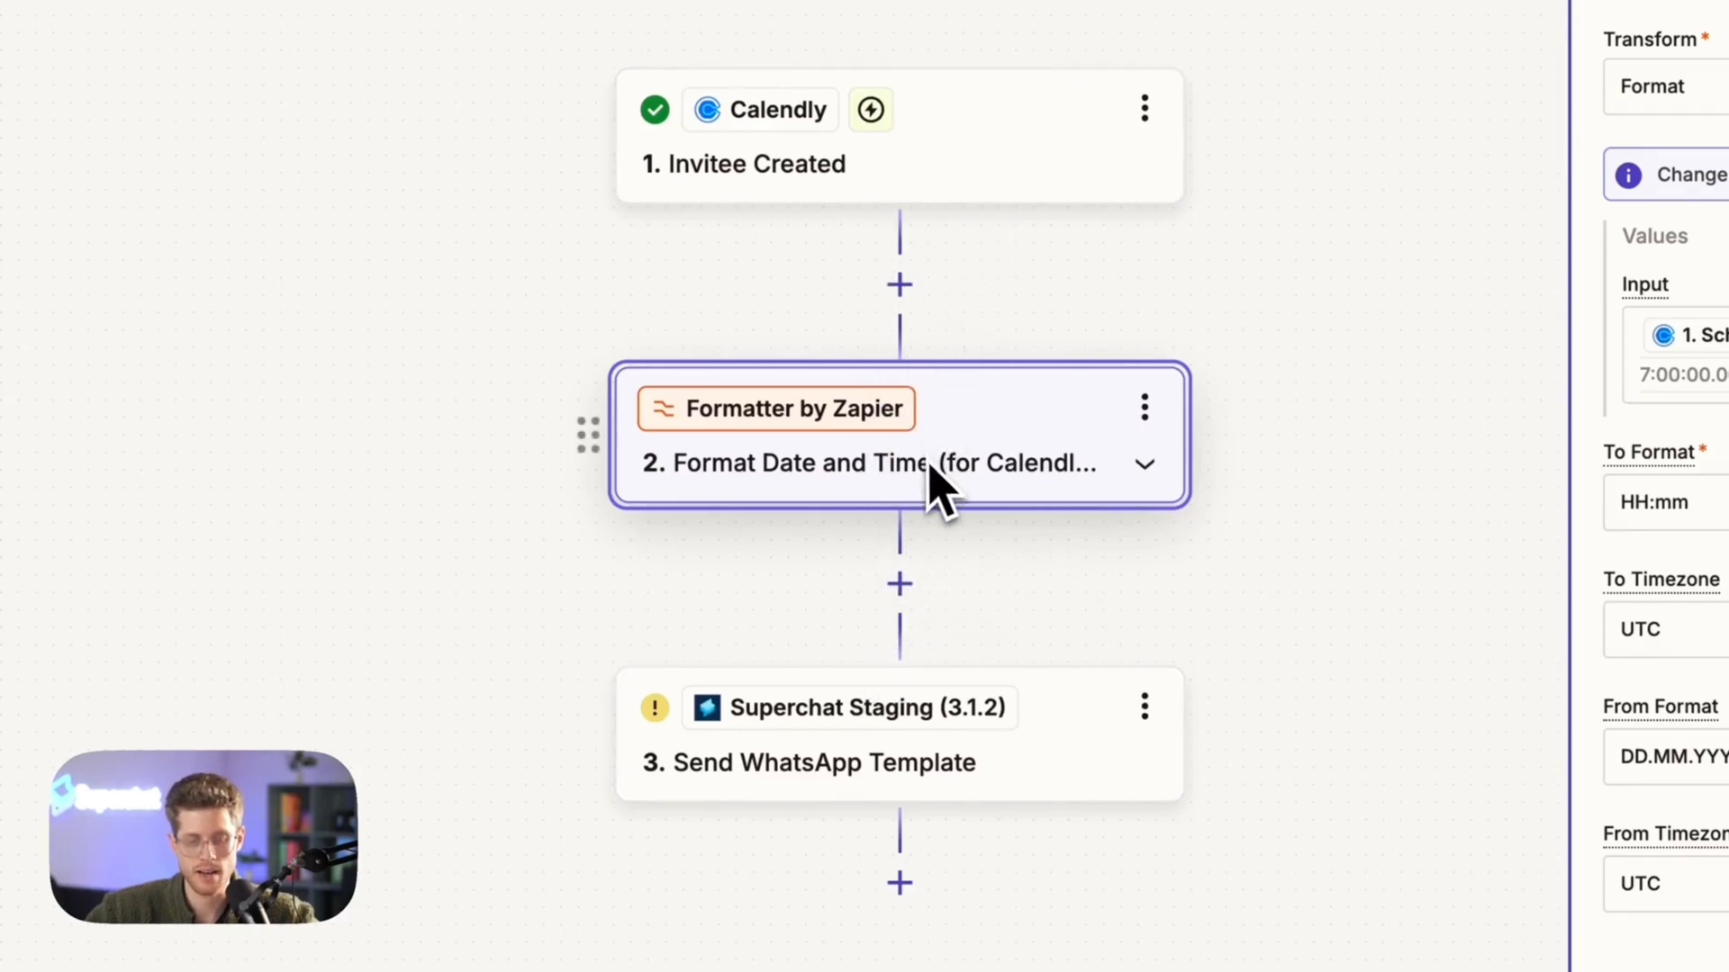
Test the Format Date and Time step and inspect the data passed into it
left_click(927, 761)
left_click(1016, 494)
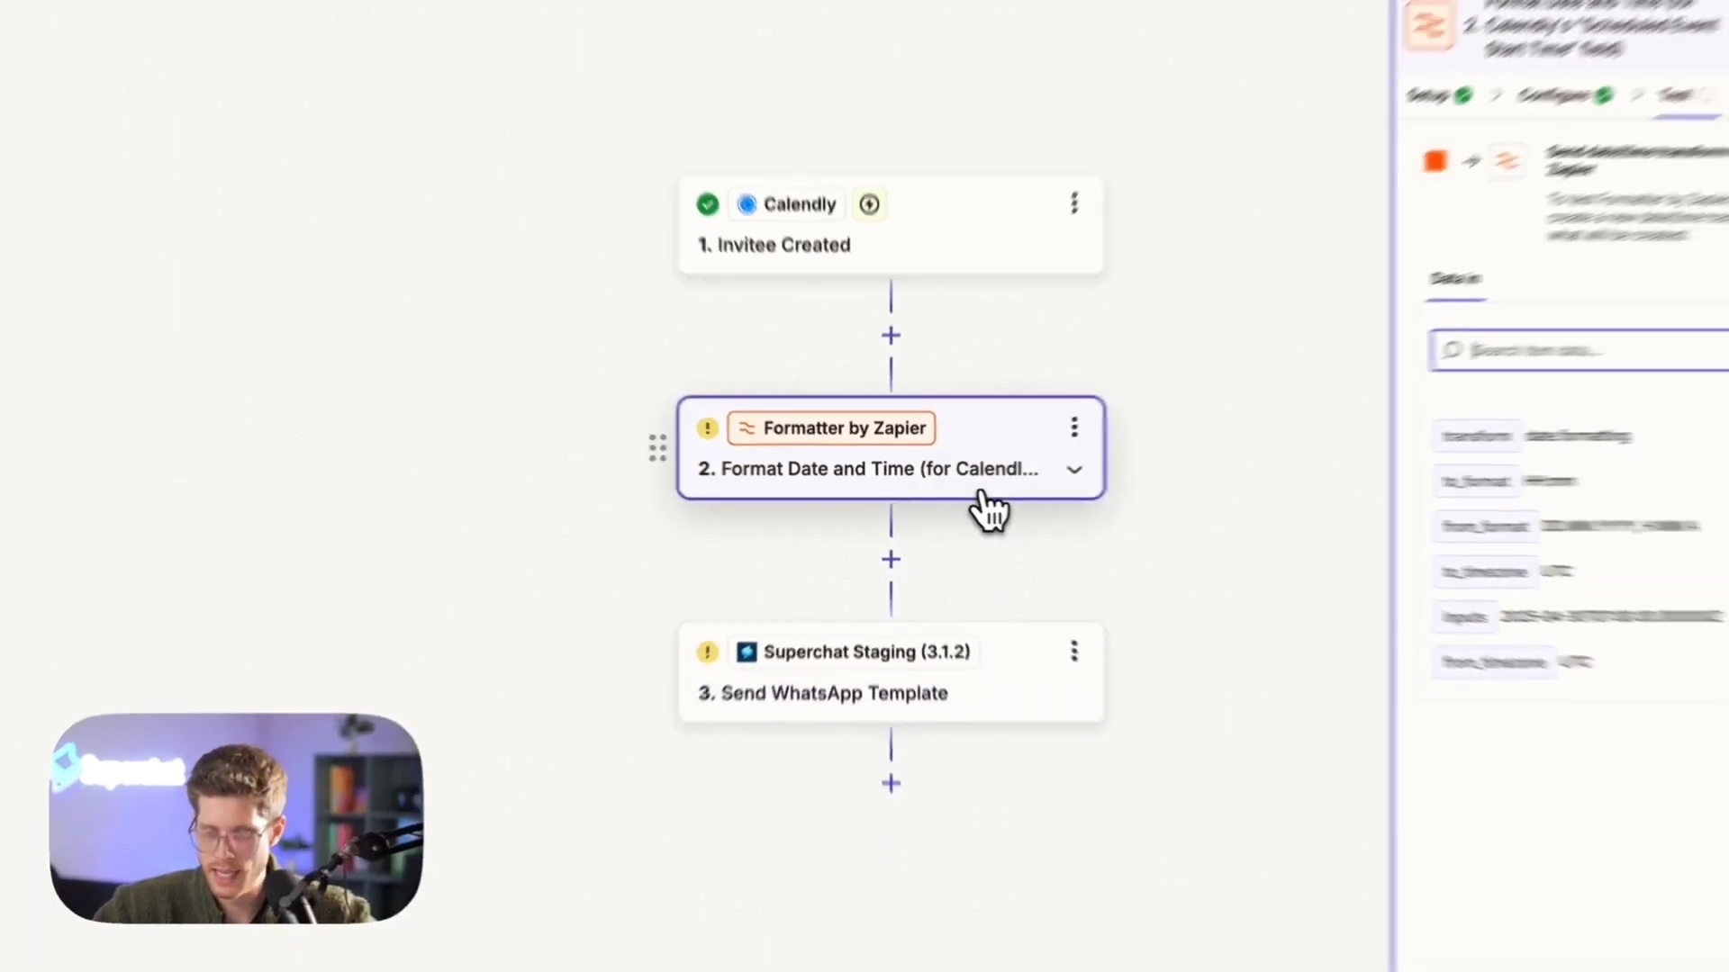
left_click(1459, 854)
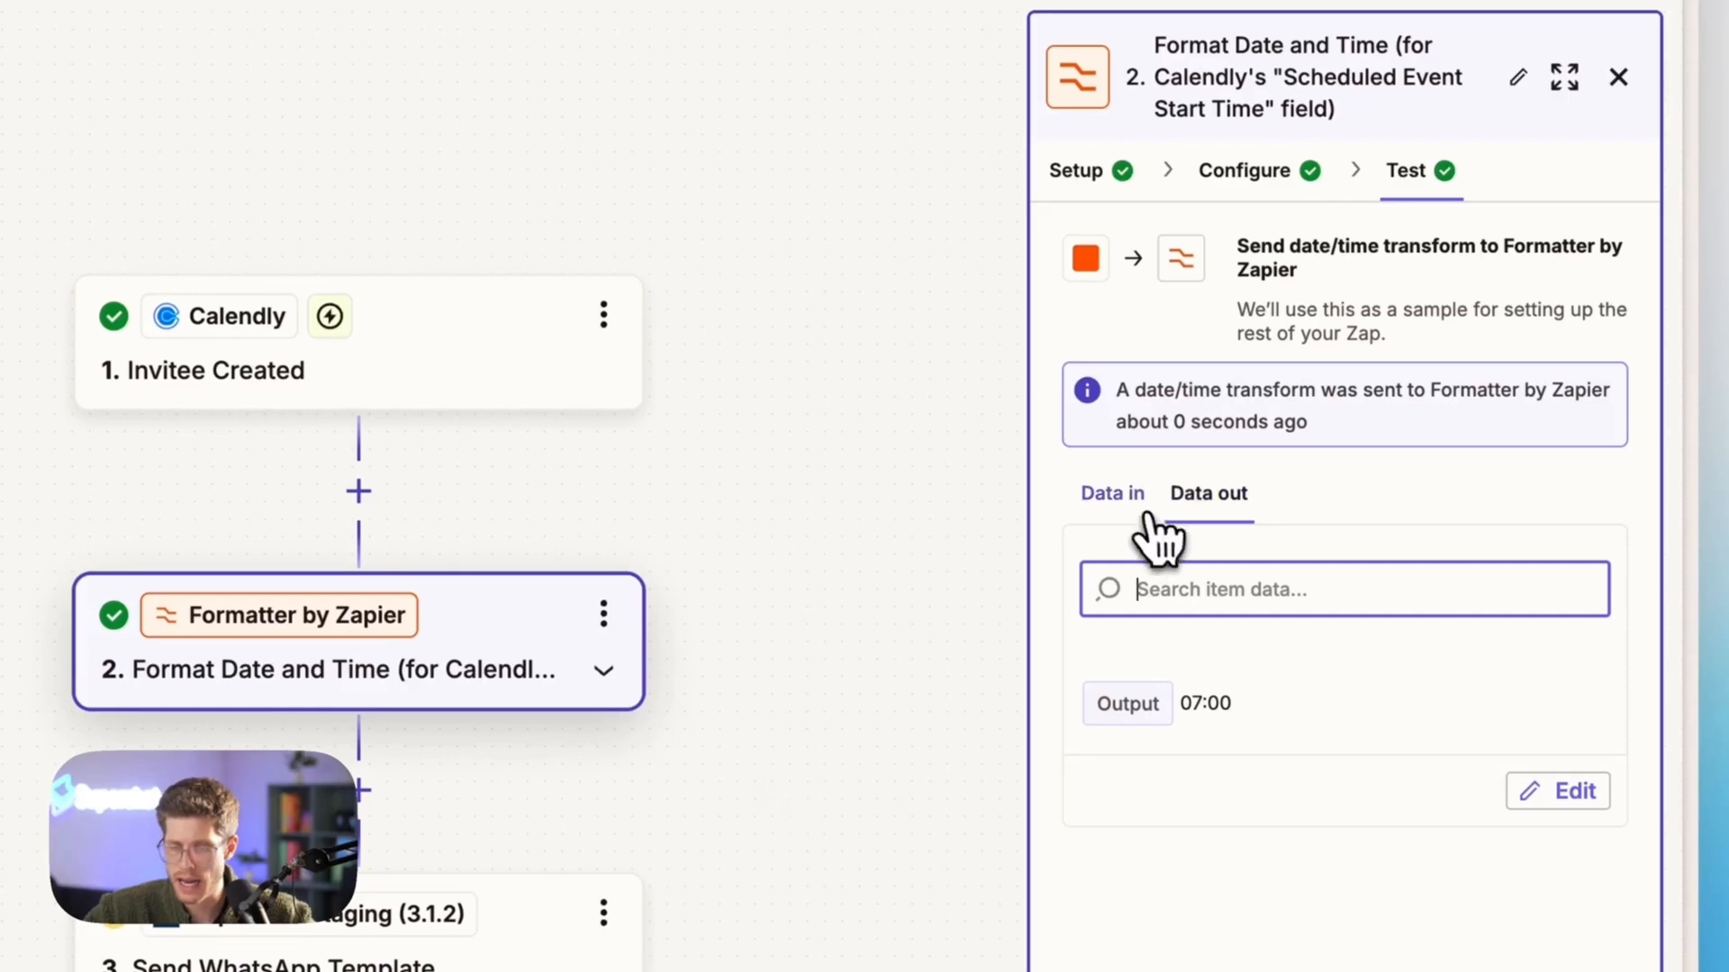
left_click(1116, 500)
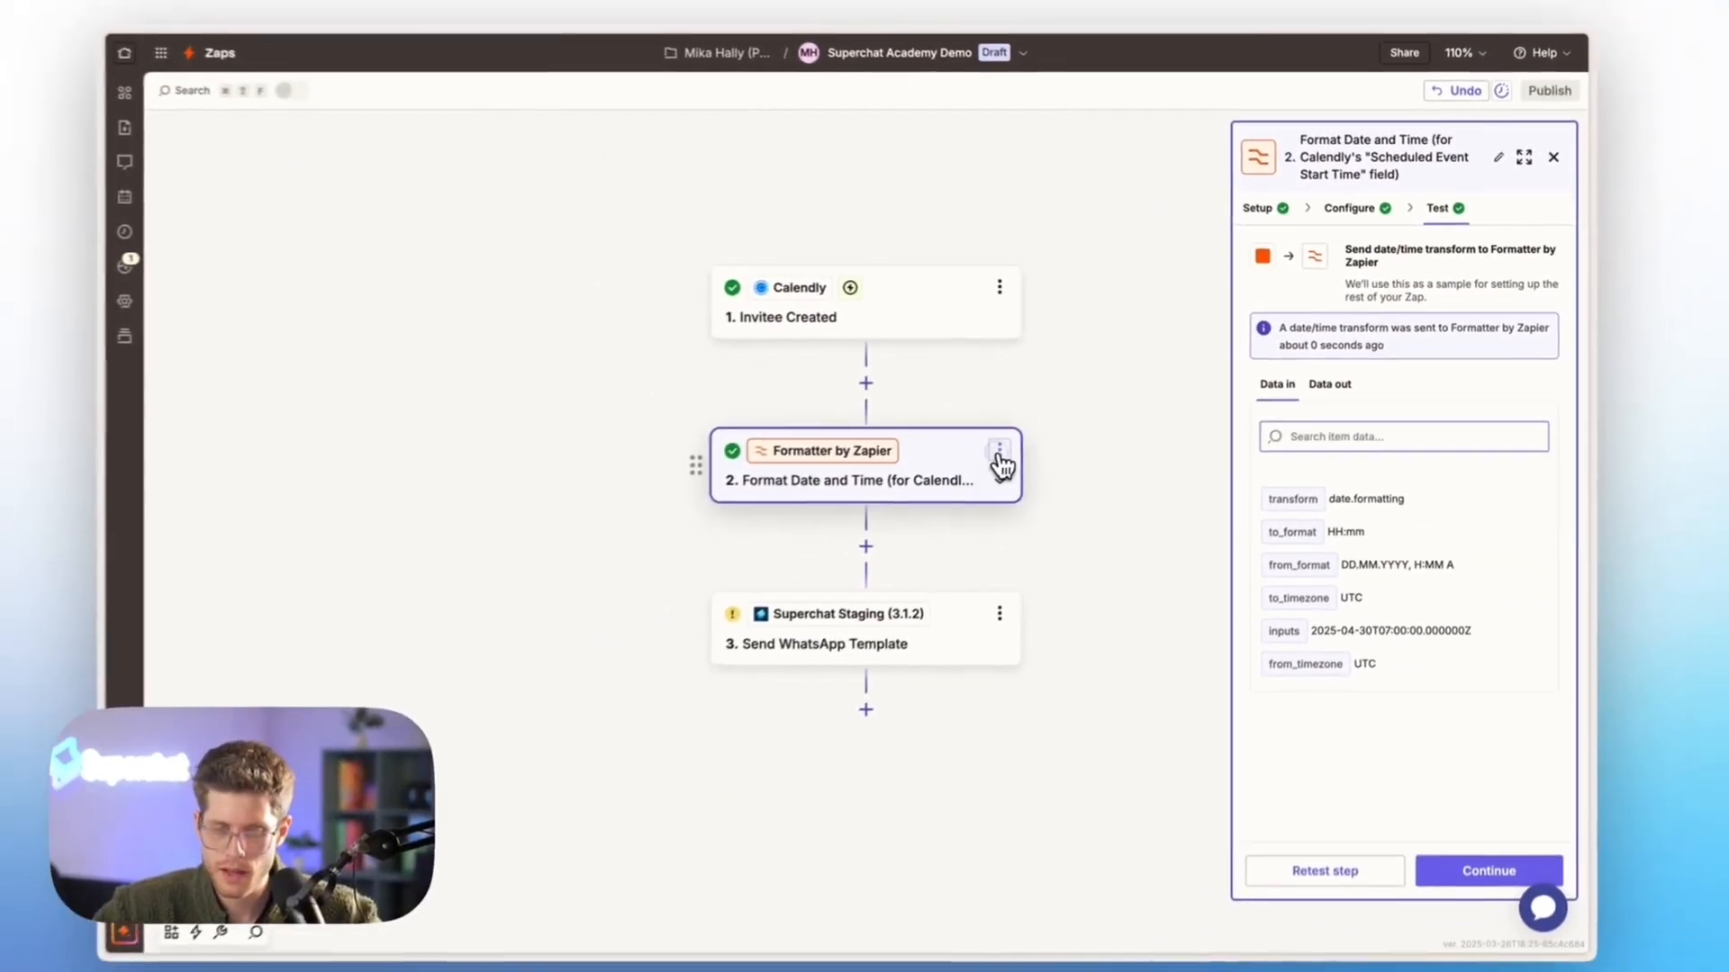
Delete the Format Date and Time Formatter step from the Zap
left_click(999, 453)
left_click(1062, 457)
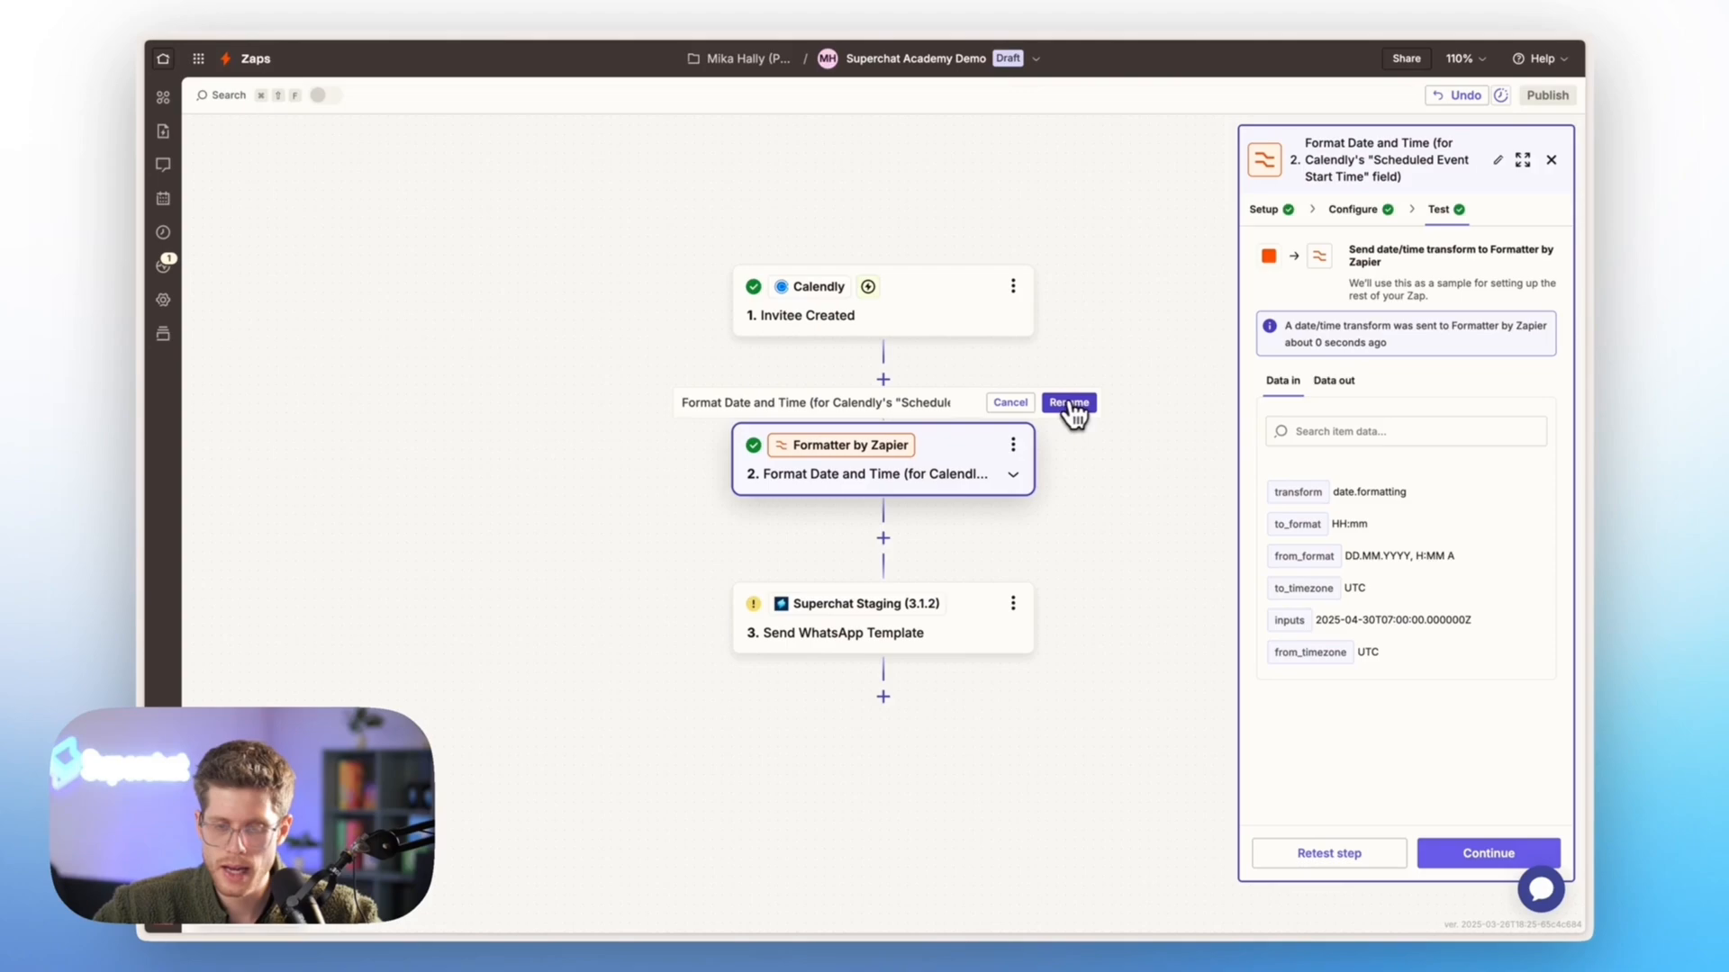
left_click(1072, 405)
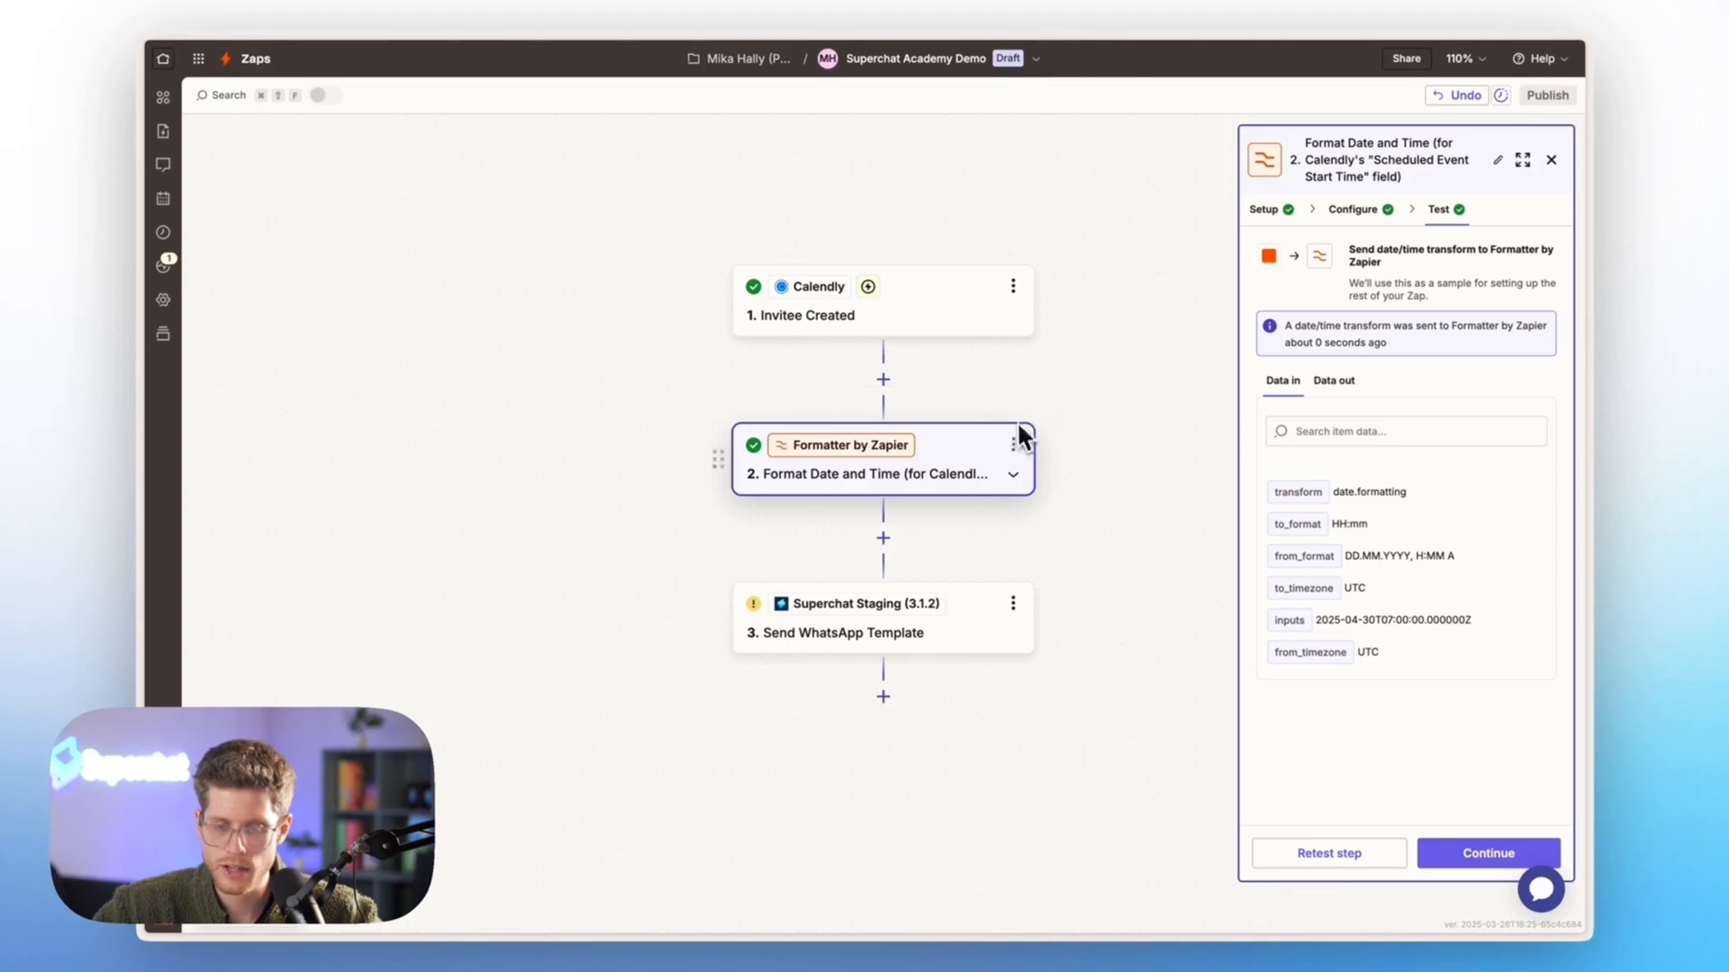
left_click(1013, 444)
left_click(1093, 599)
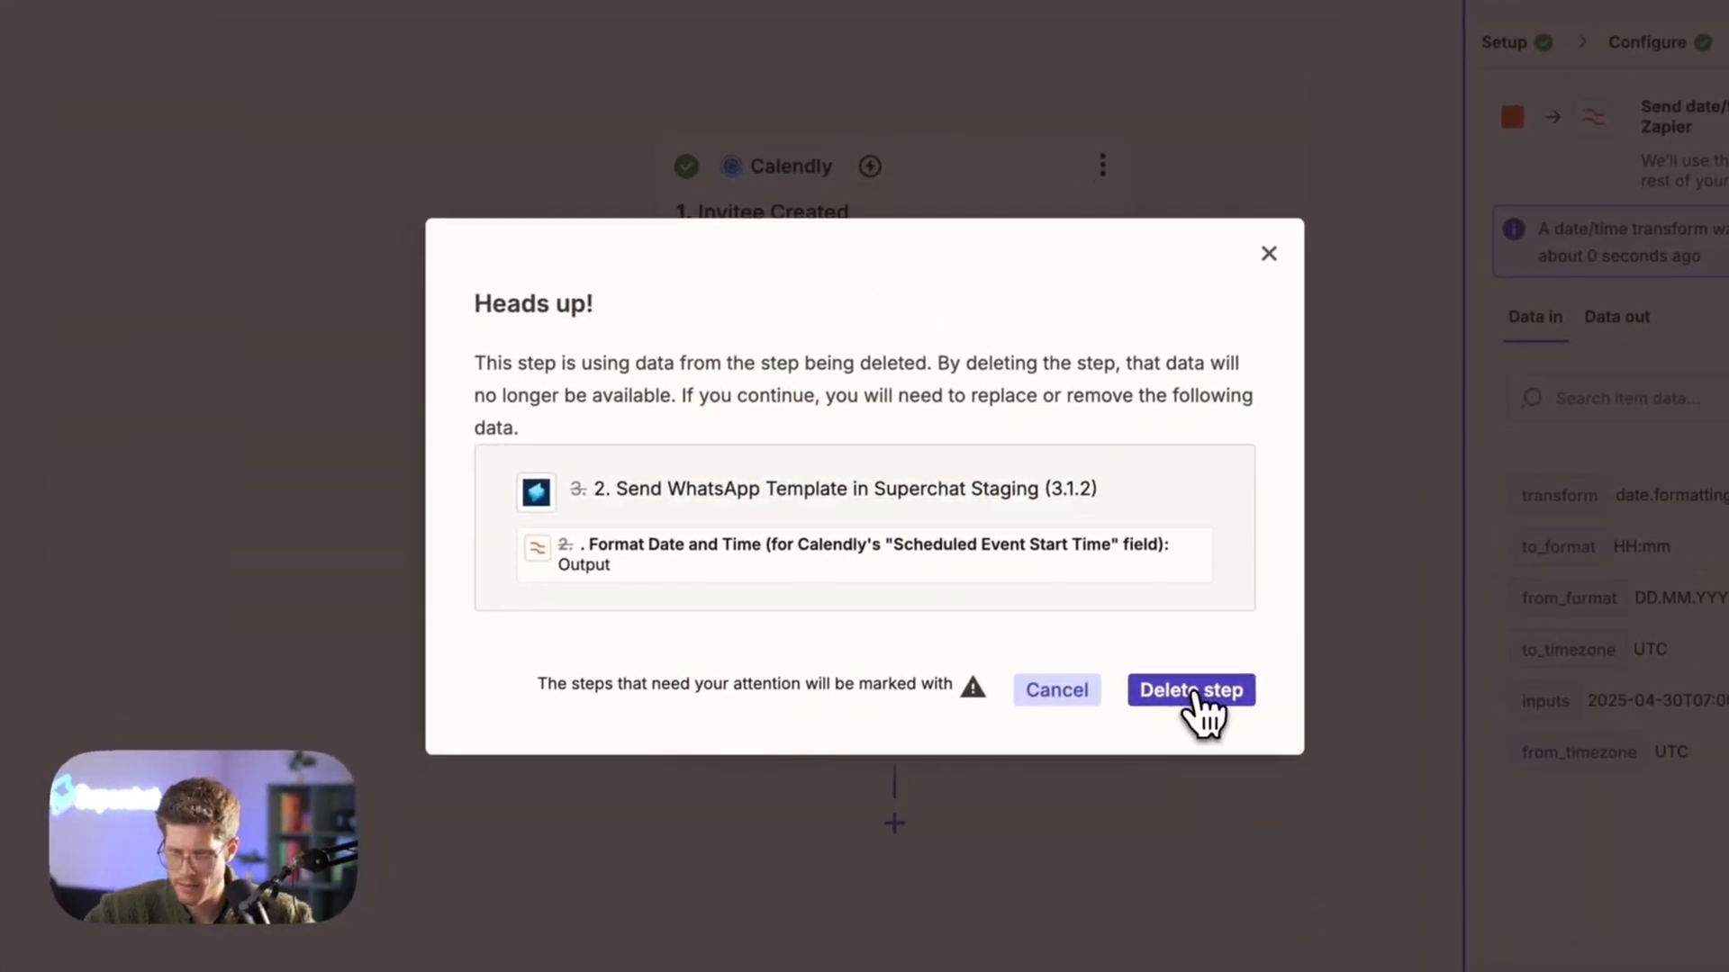
left_click(1191, 691)
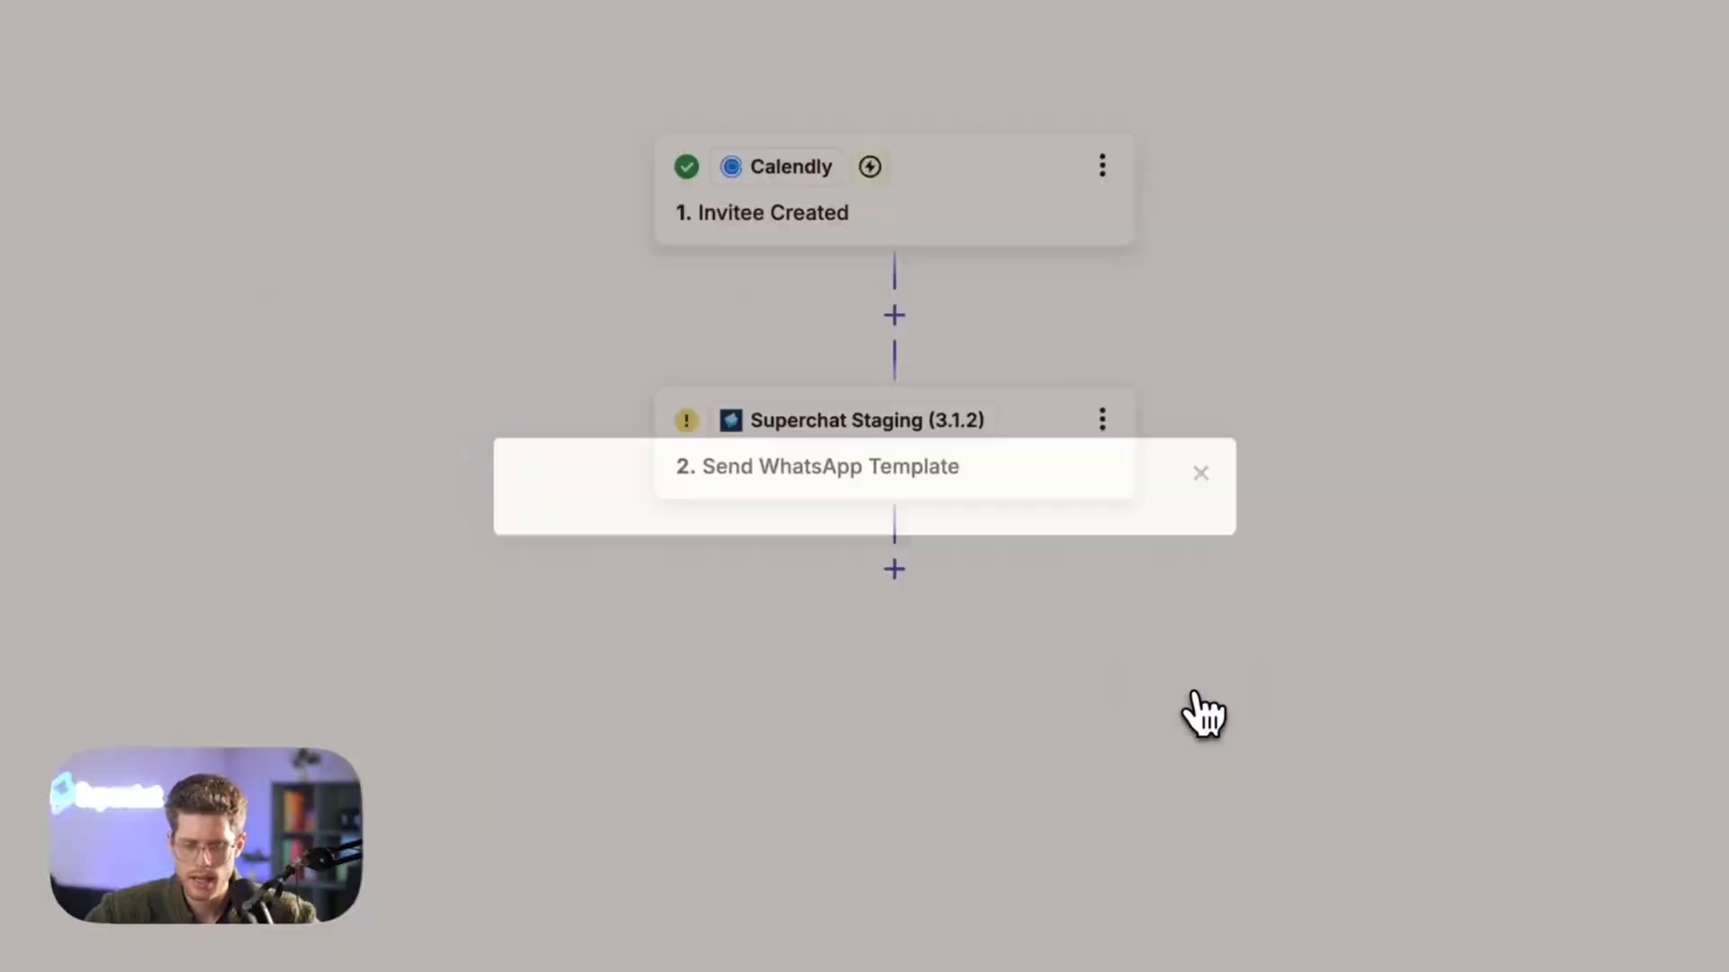
Remove the orphaned Output mapping from the Appointment variable in the Send WhatsApp Template step
left_click(1009, 473)
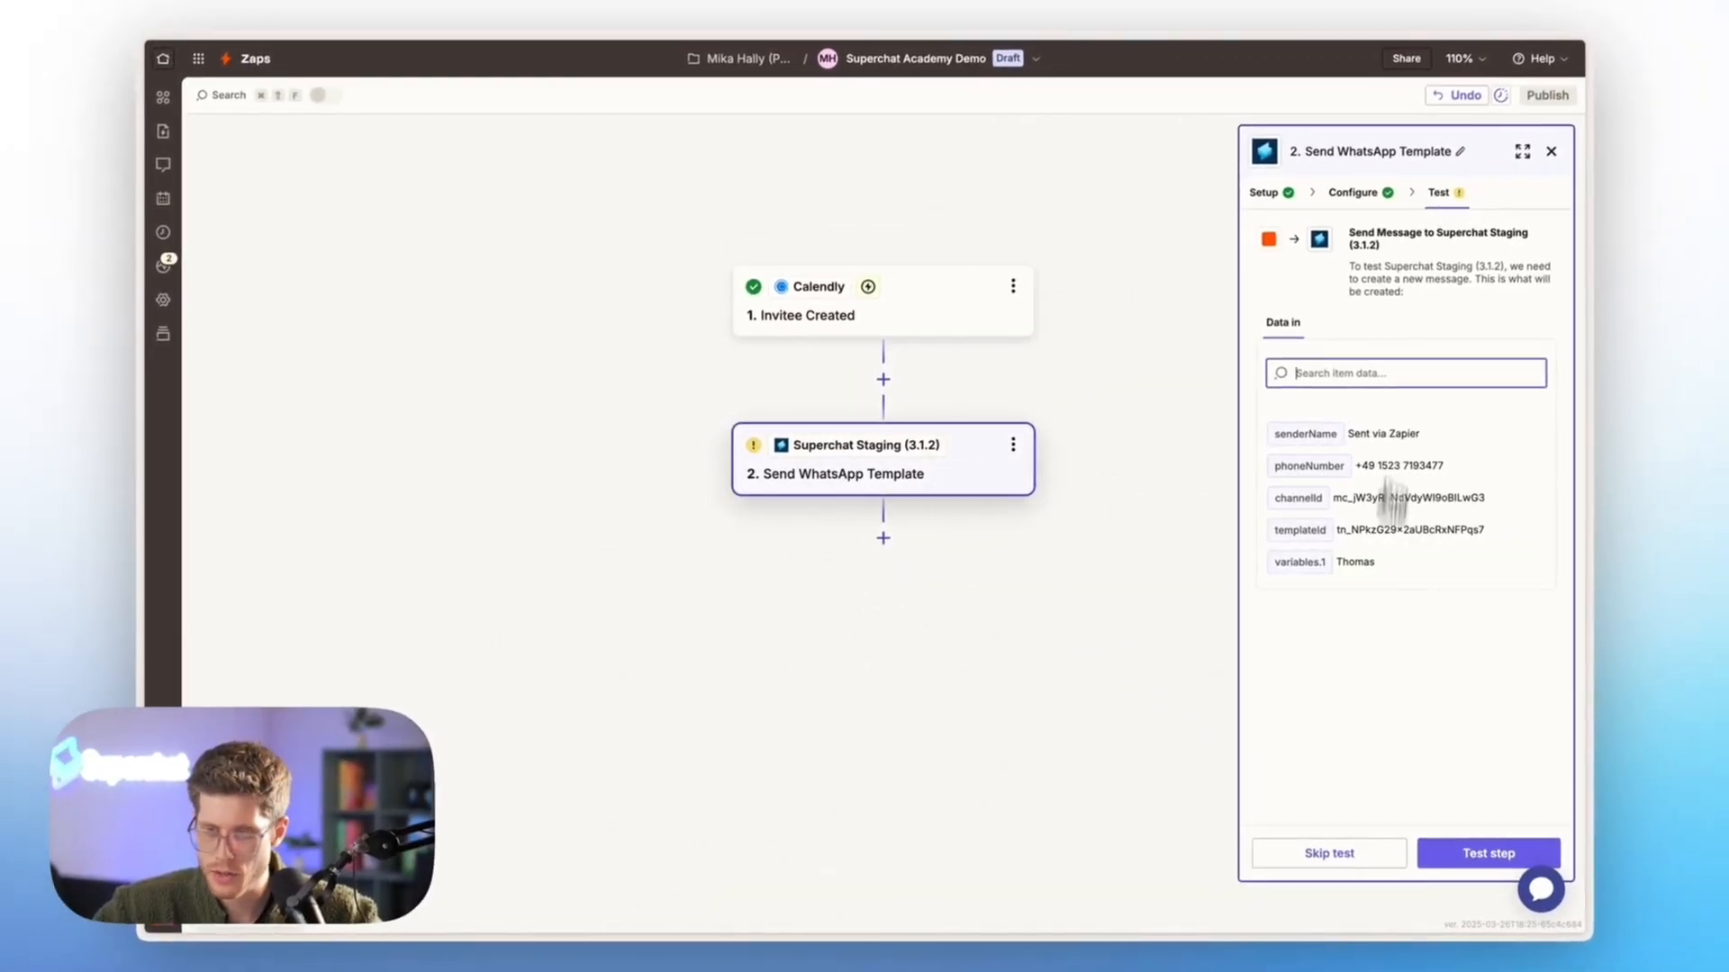
left_click(1373, 192)
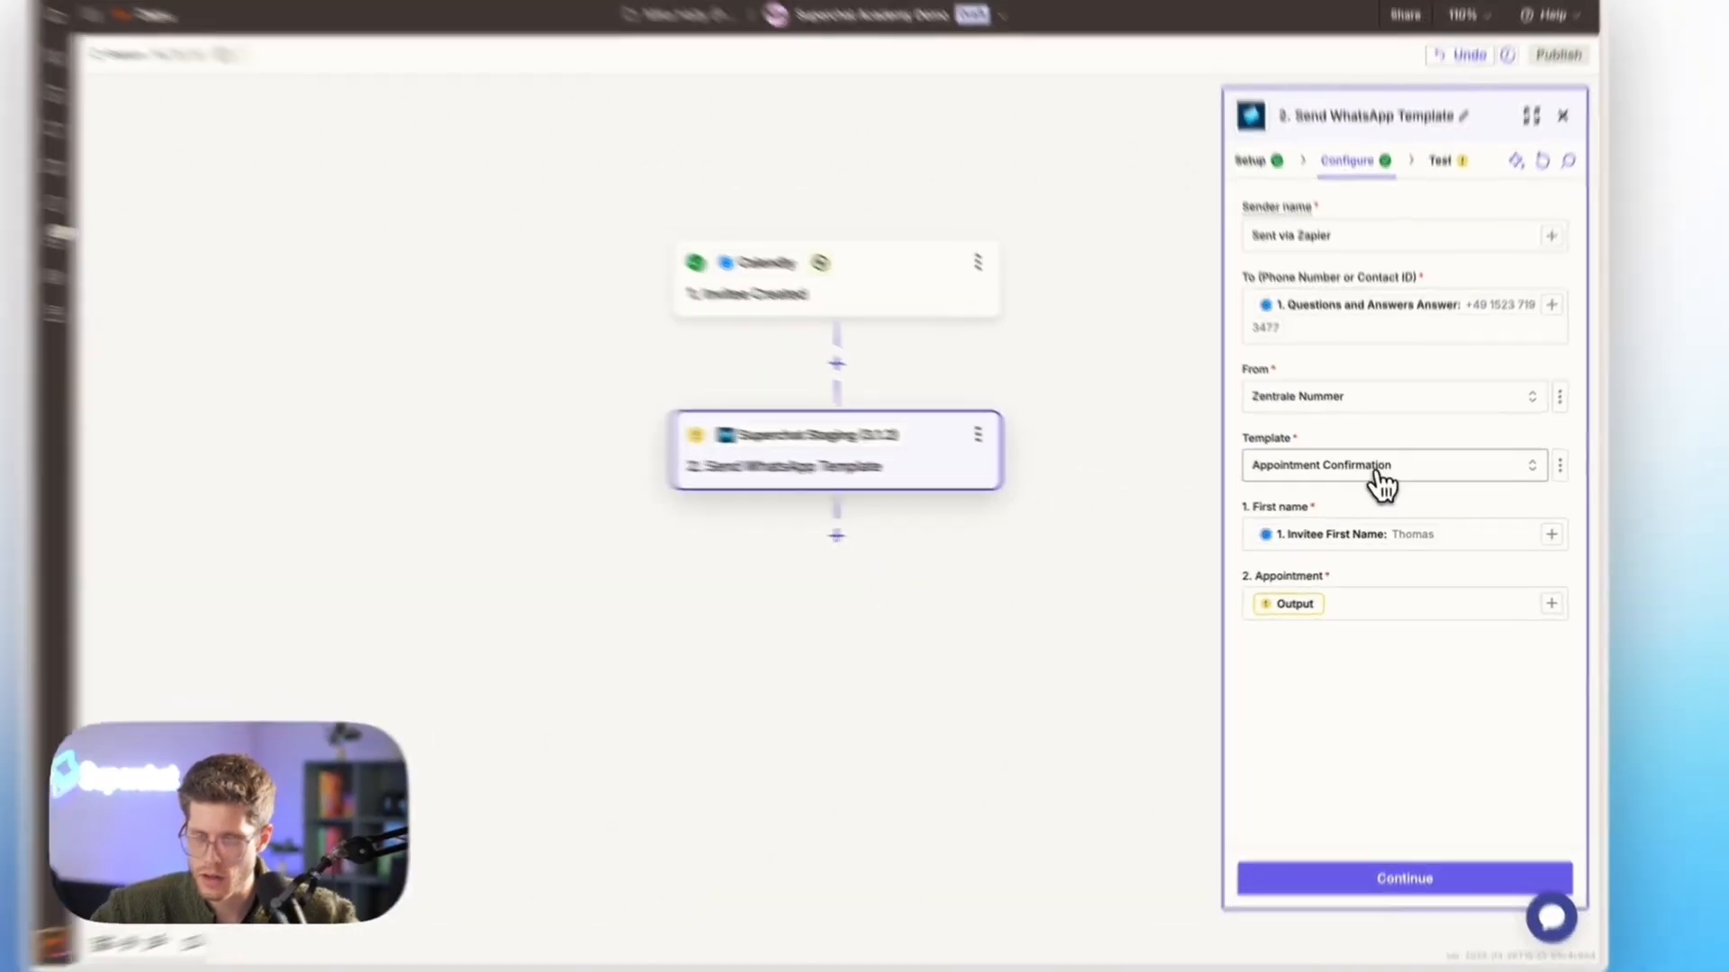
left_click(1338, 603)
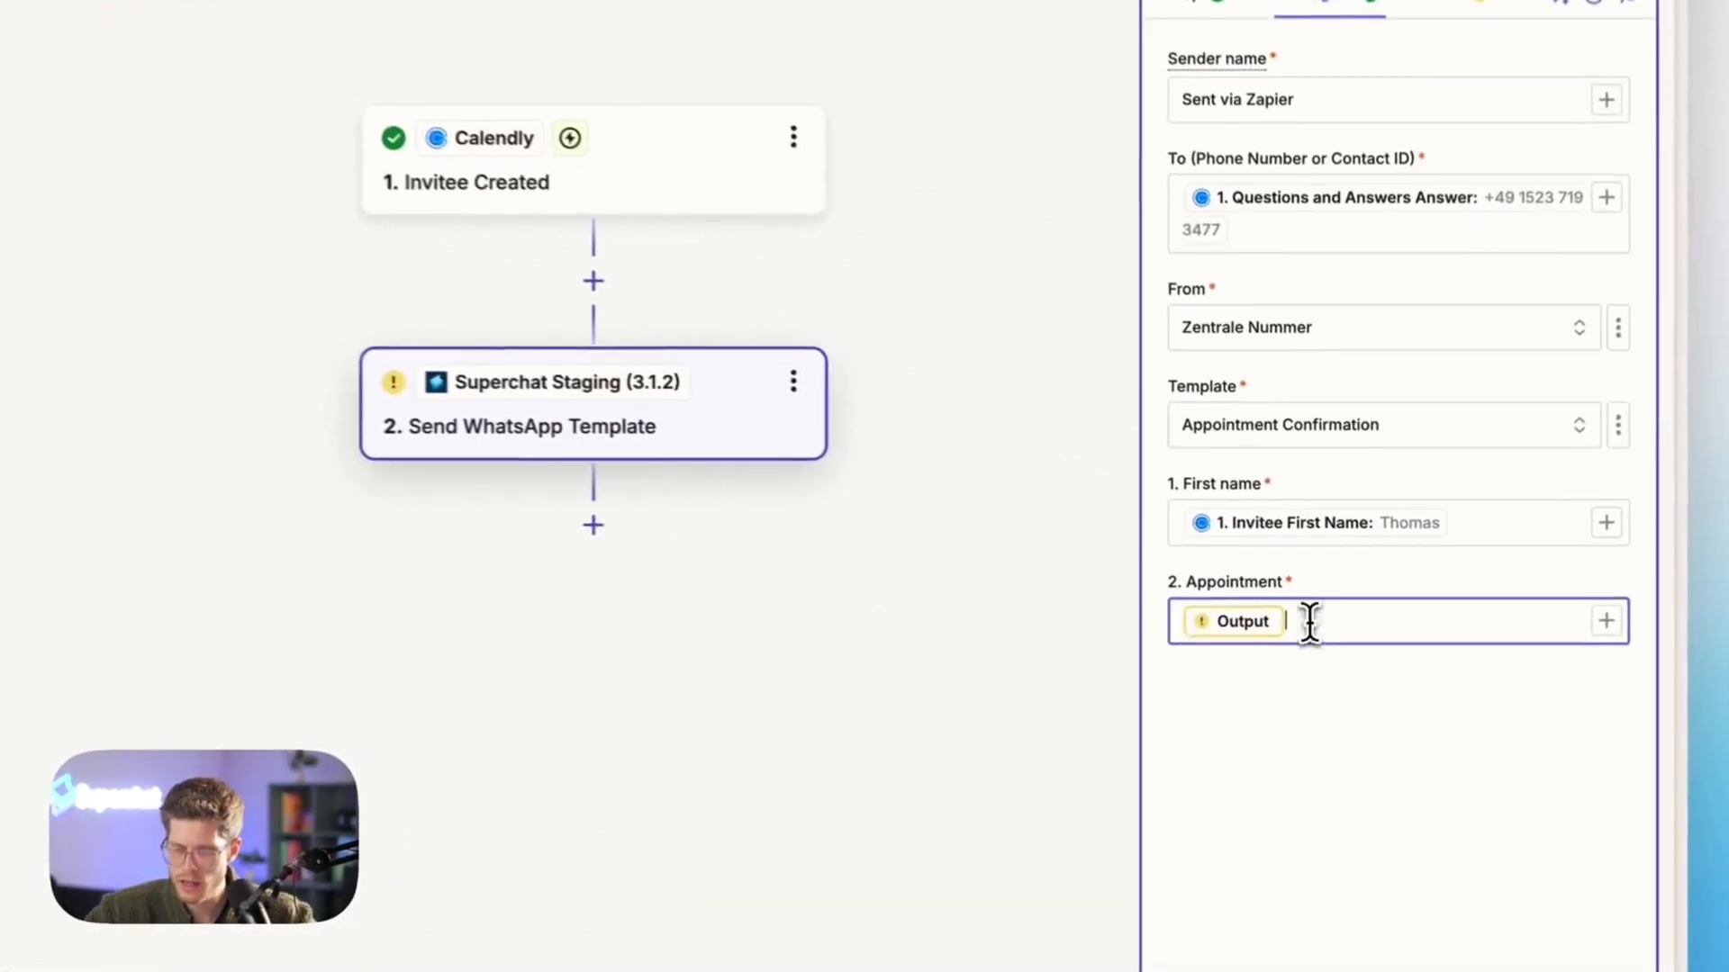
key("BackSpace")
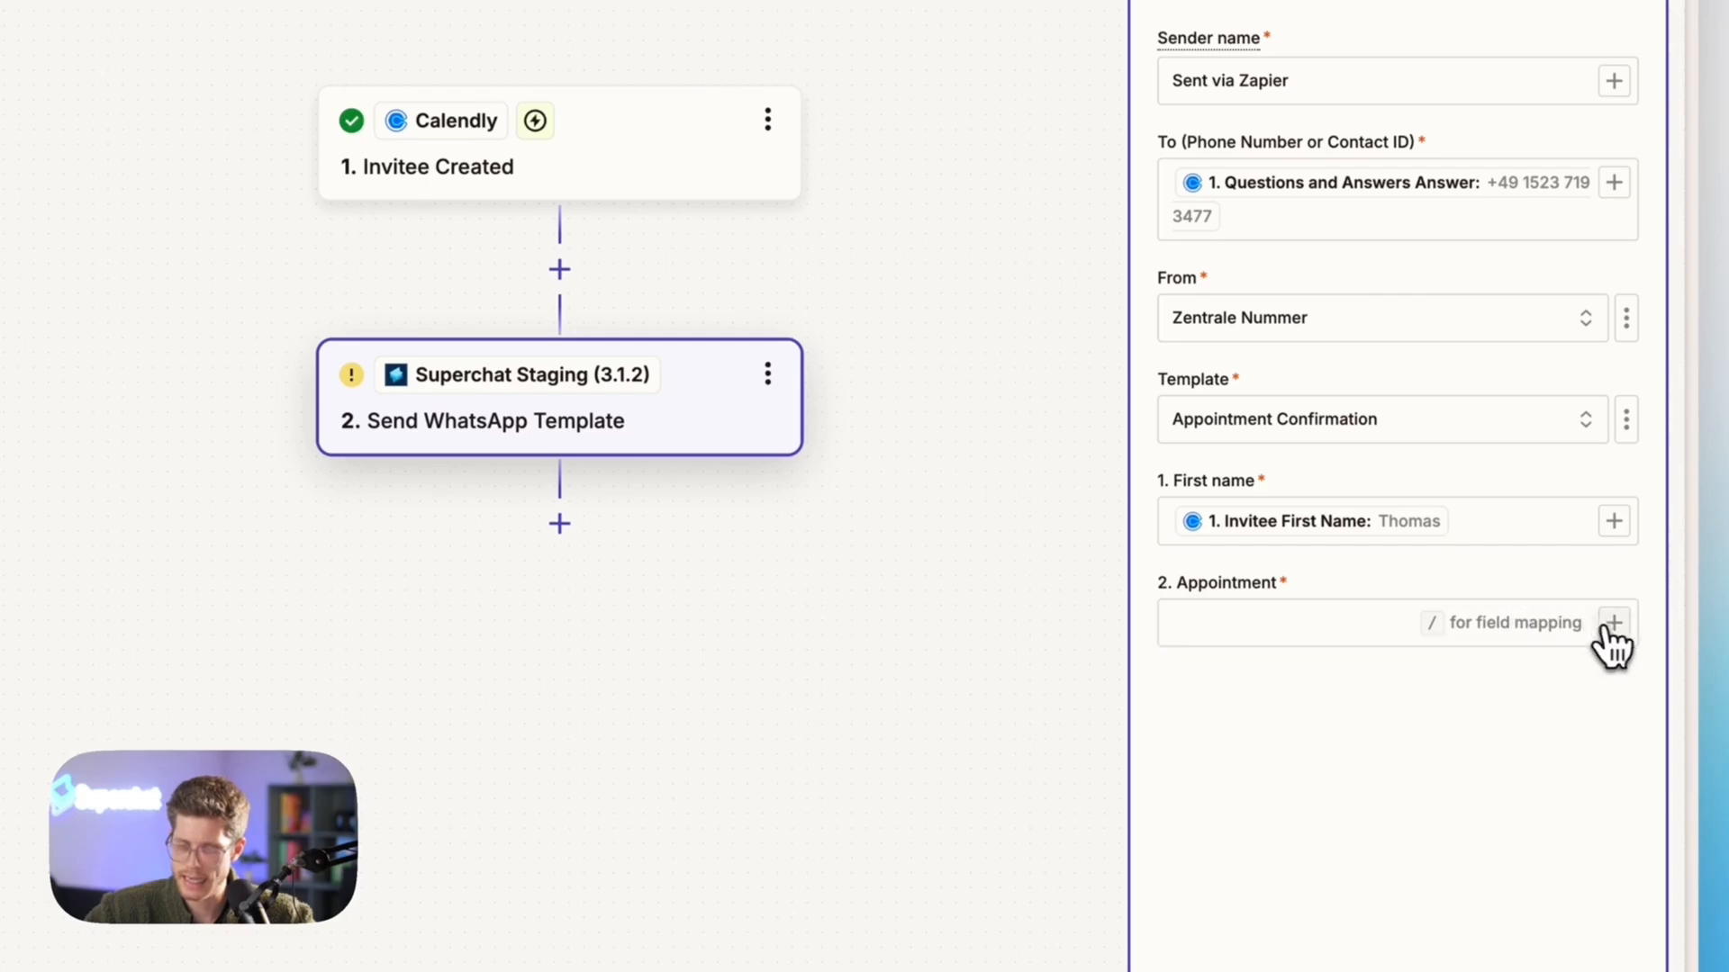
Search the data available for Appointment for "start" and begin formatting Calendly's Scheduled Event Start Time with AI
left_click(1613, 622)
left_click(983, 491)
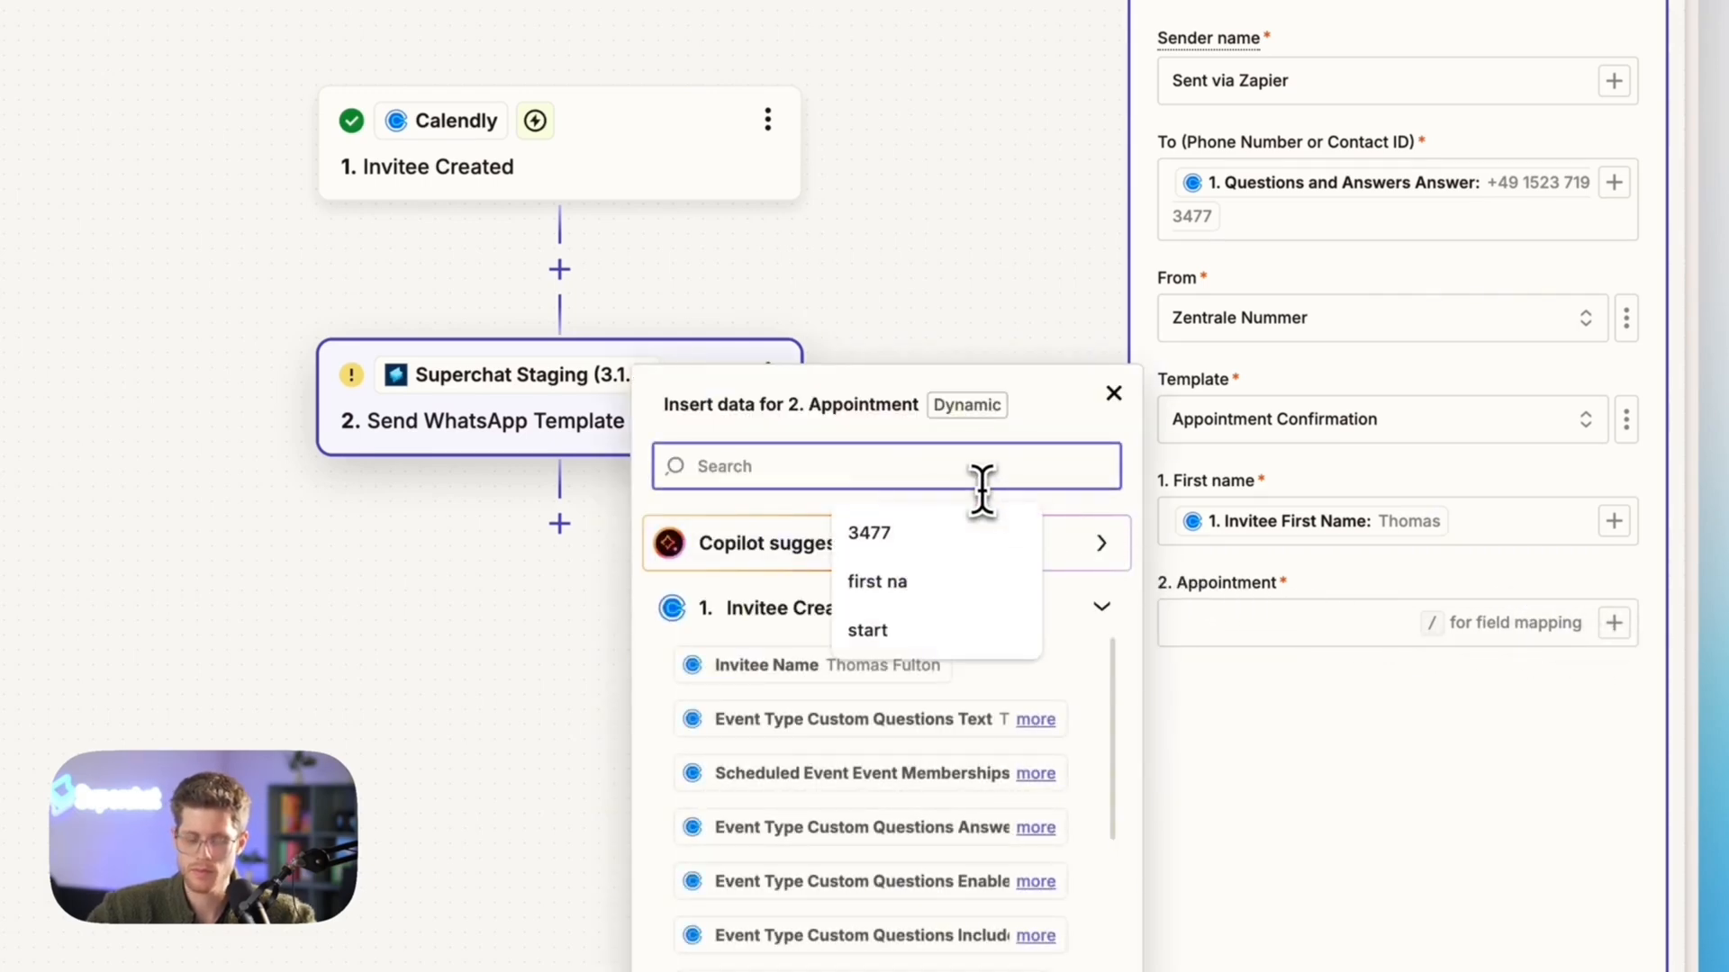
type("start")
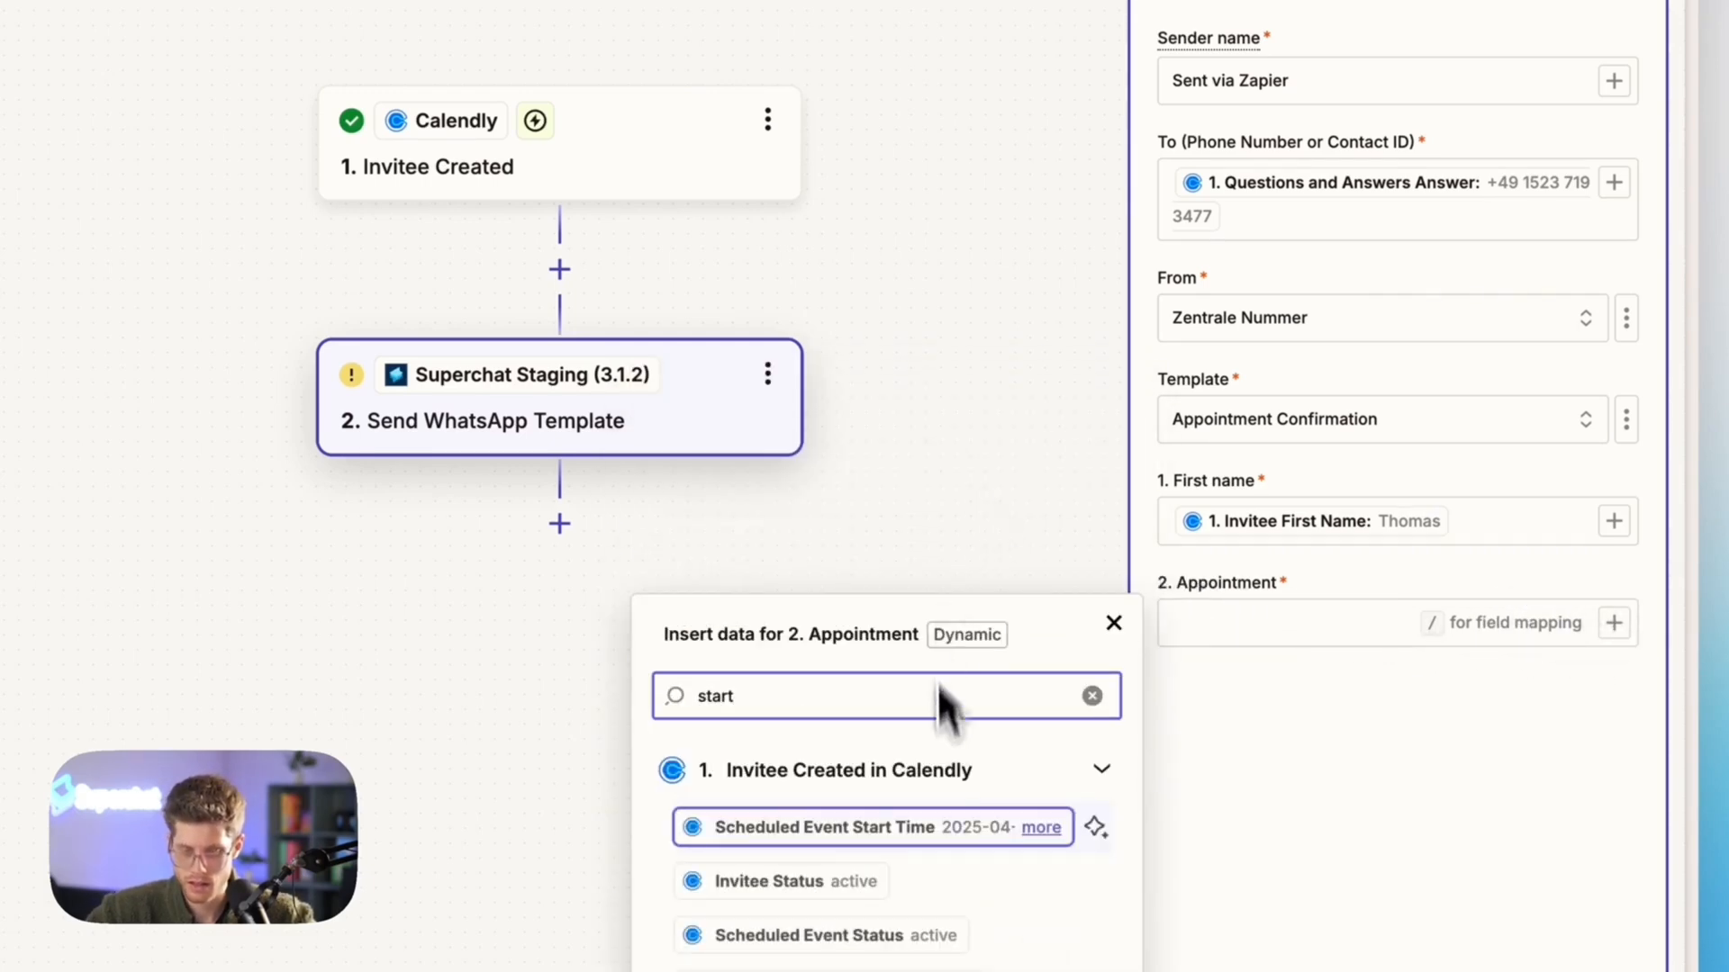
left_click(1096, 826)
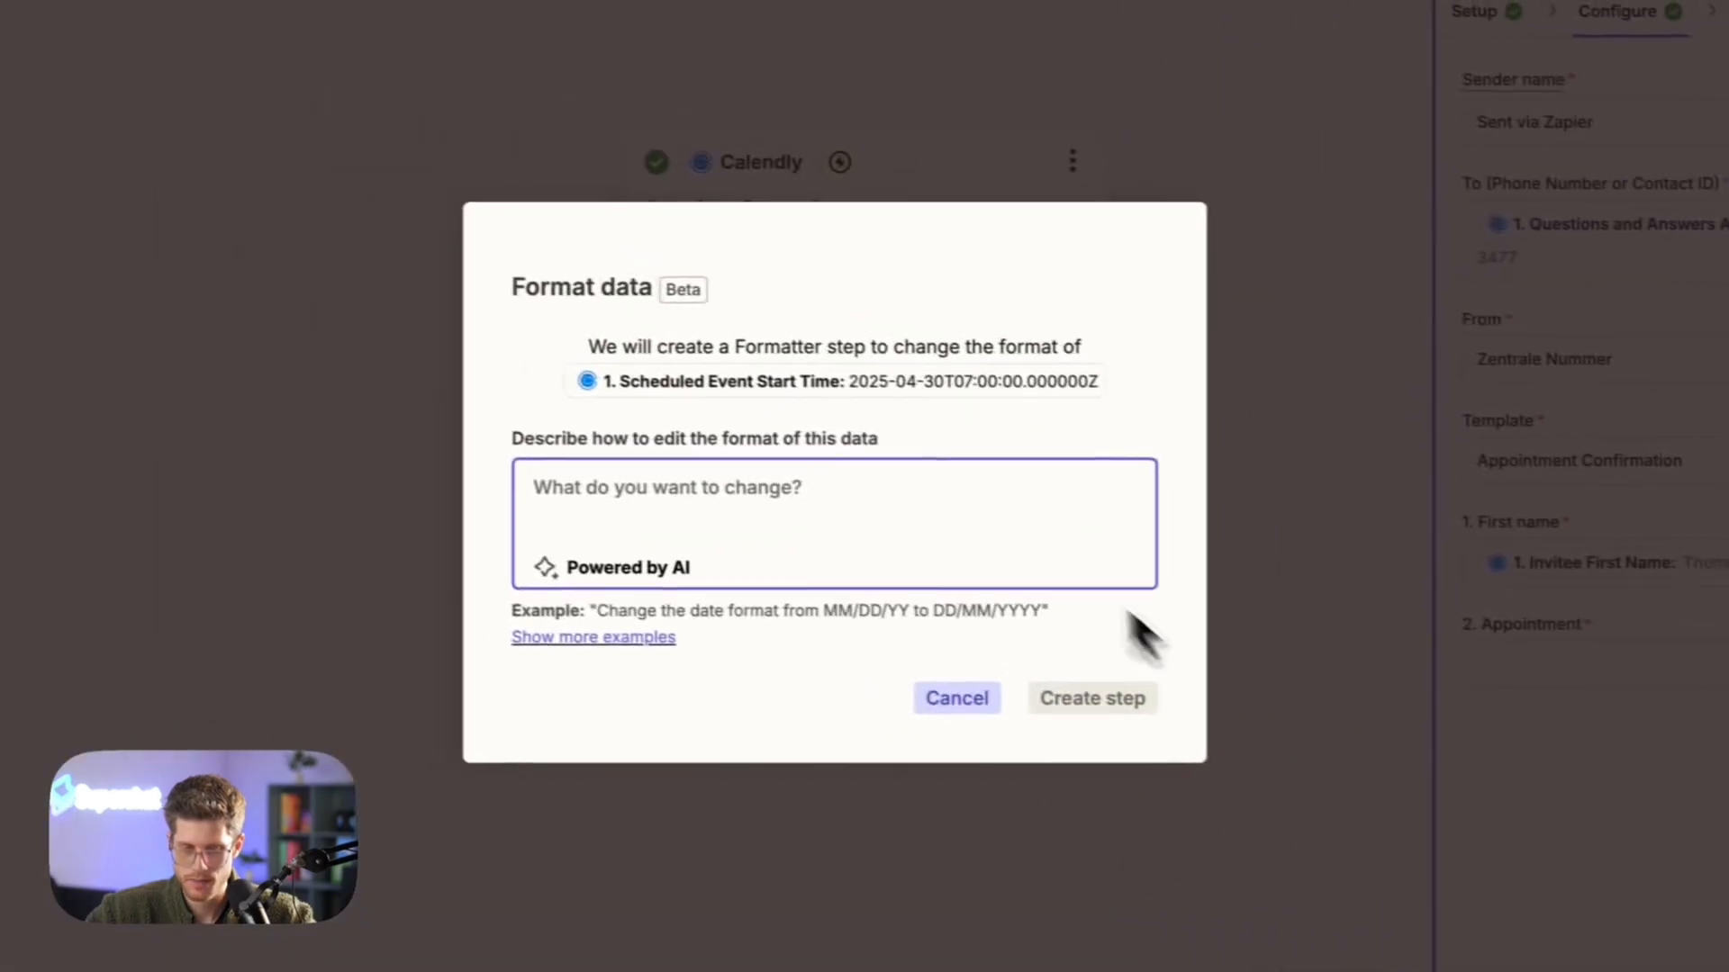
Create the Formatter step with the description "pls change it to the following format for example 19.12.2025 at 3:00PM"
type("pls ch")
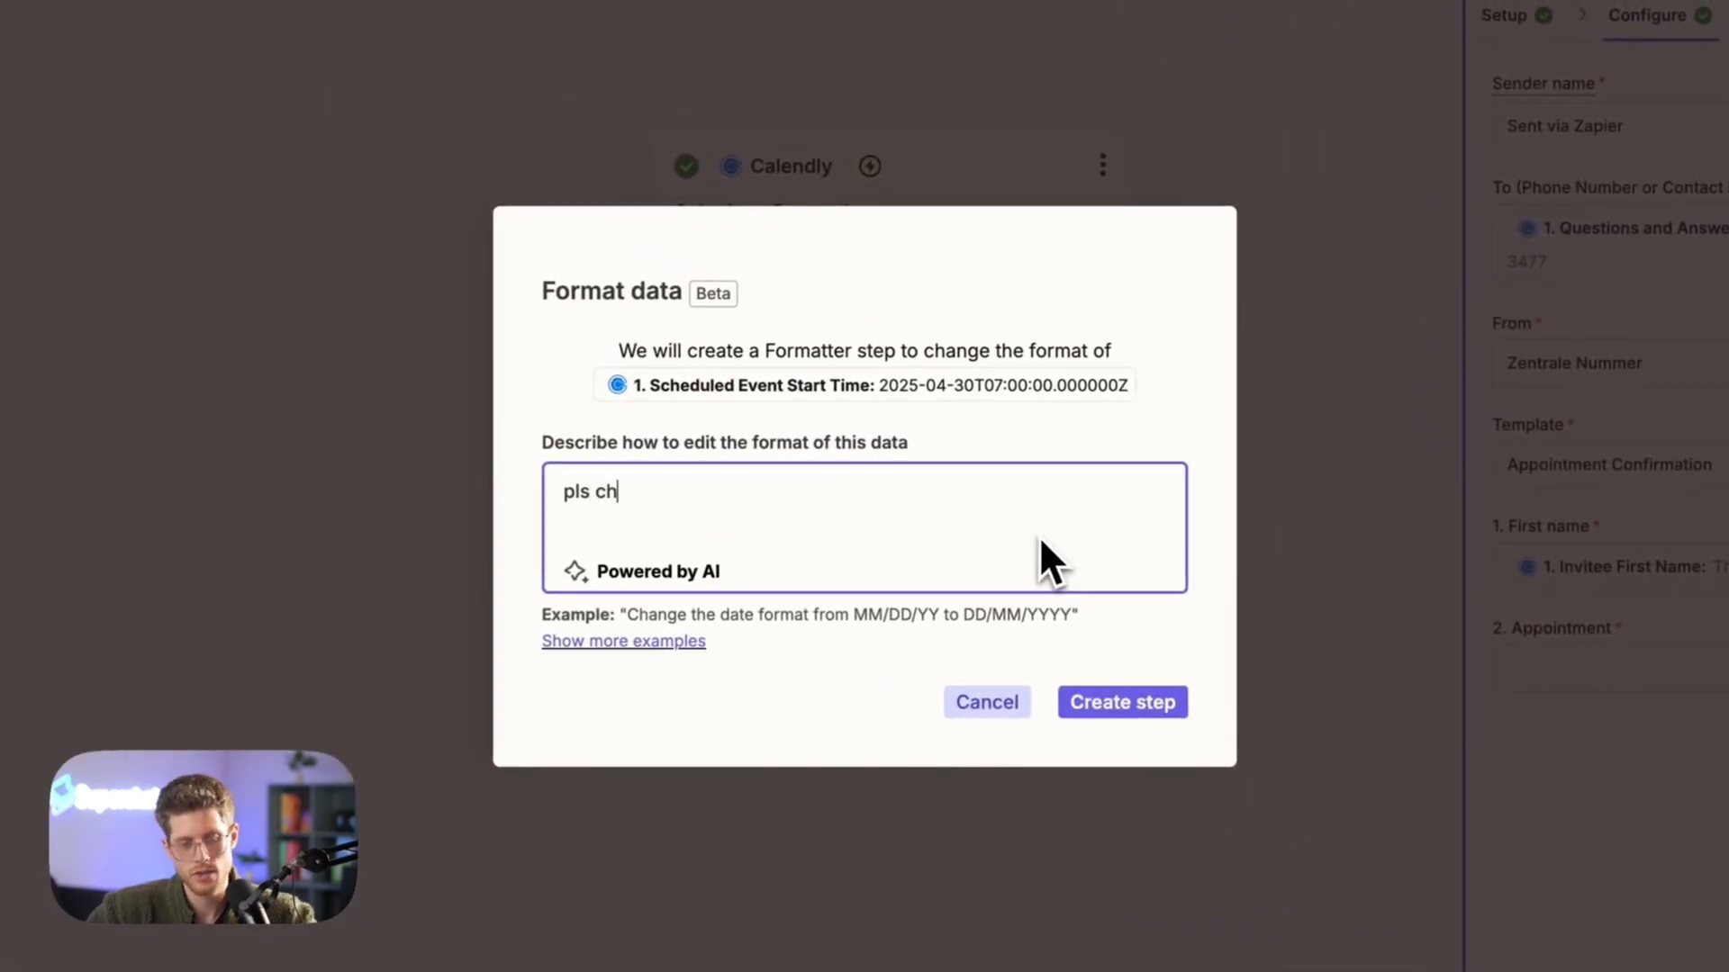
type("ange it to the ")
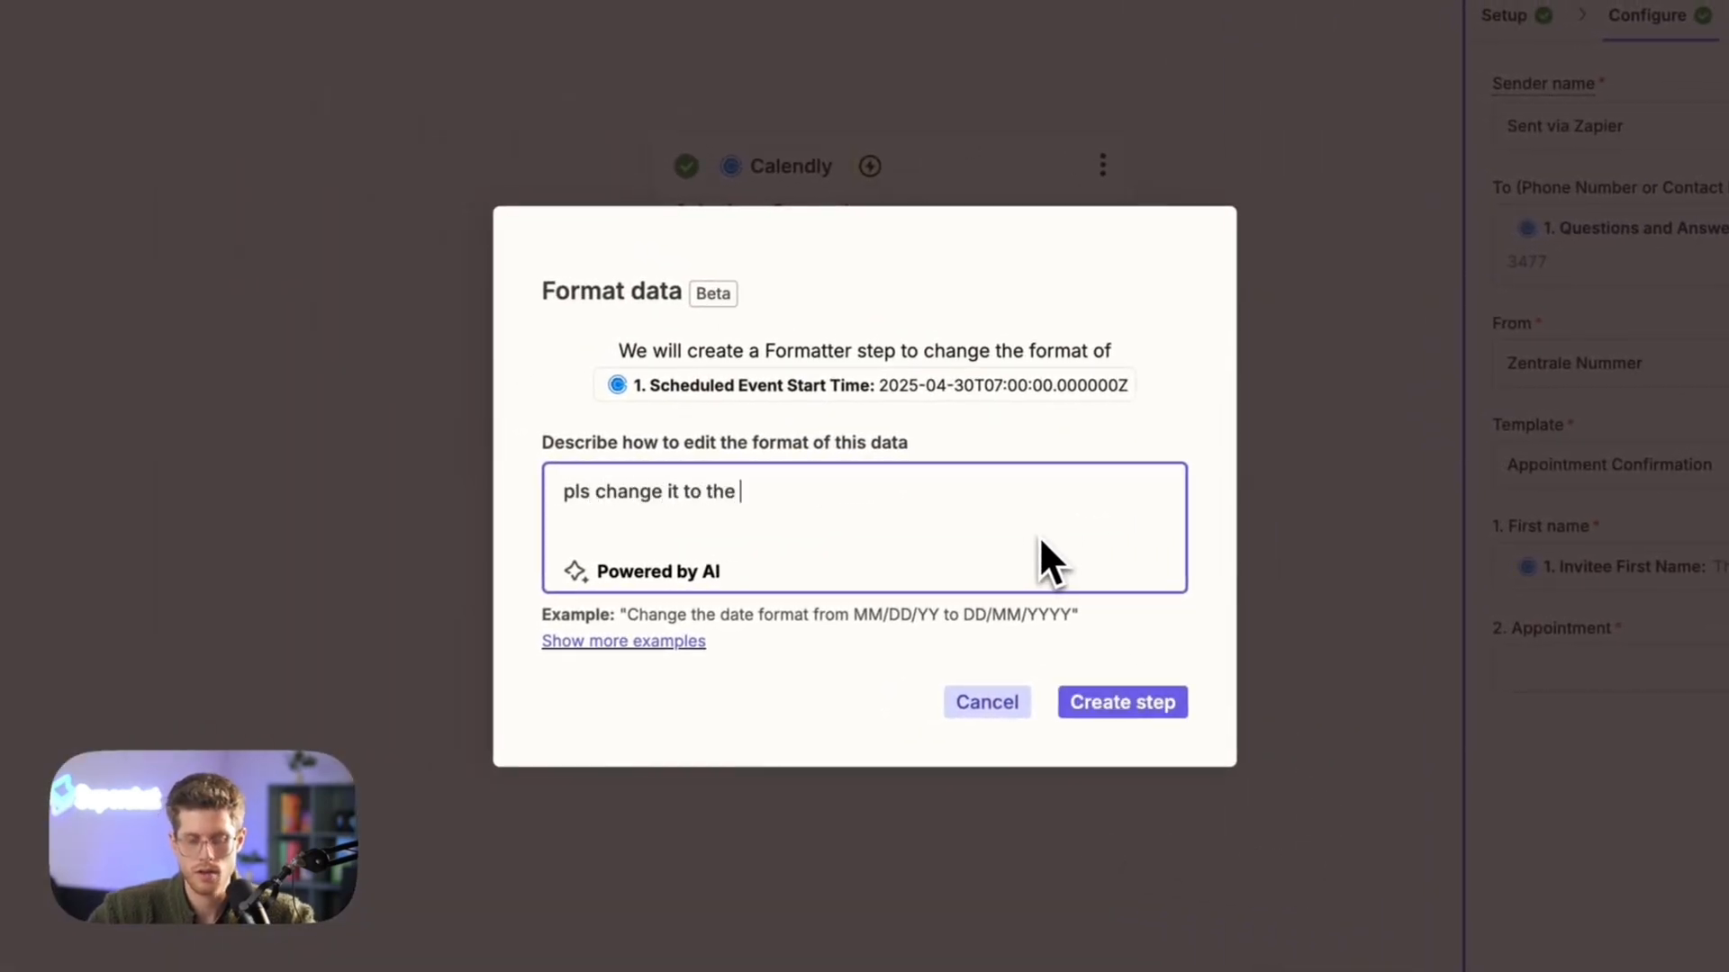
type("following forma")
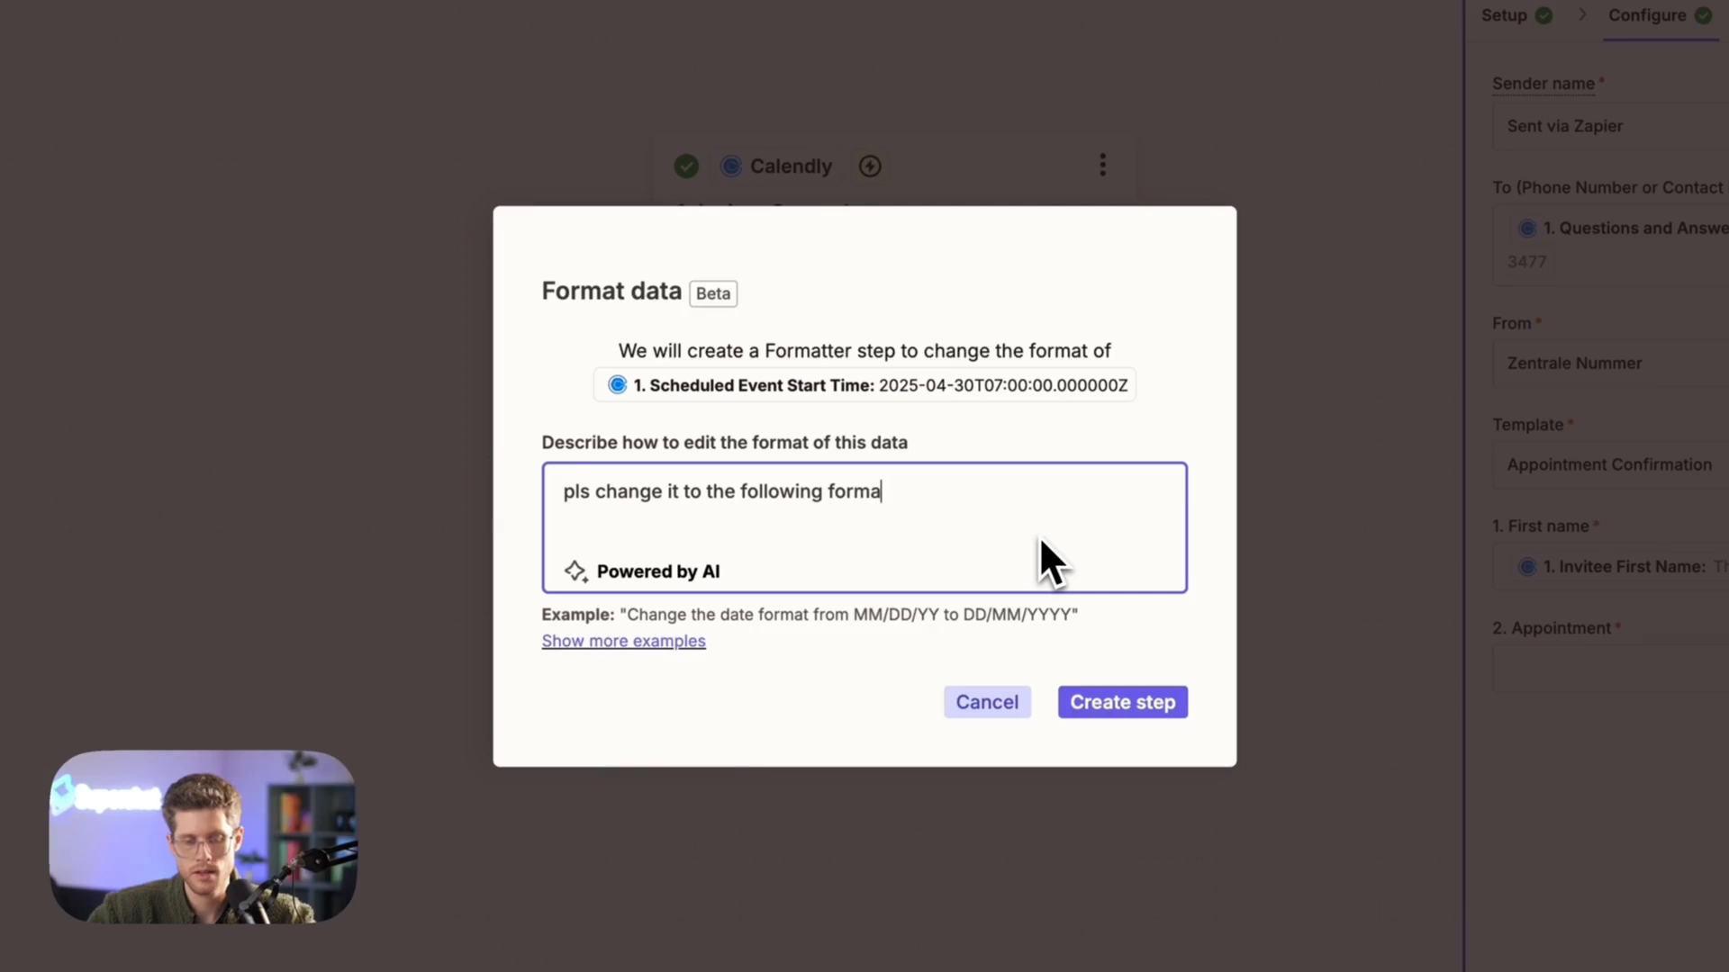
type("t for example ")
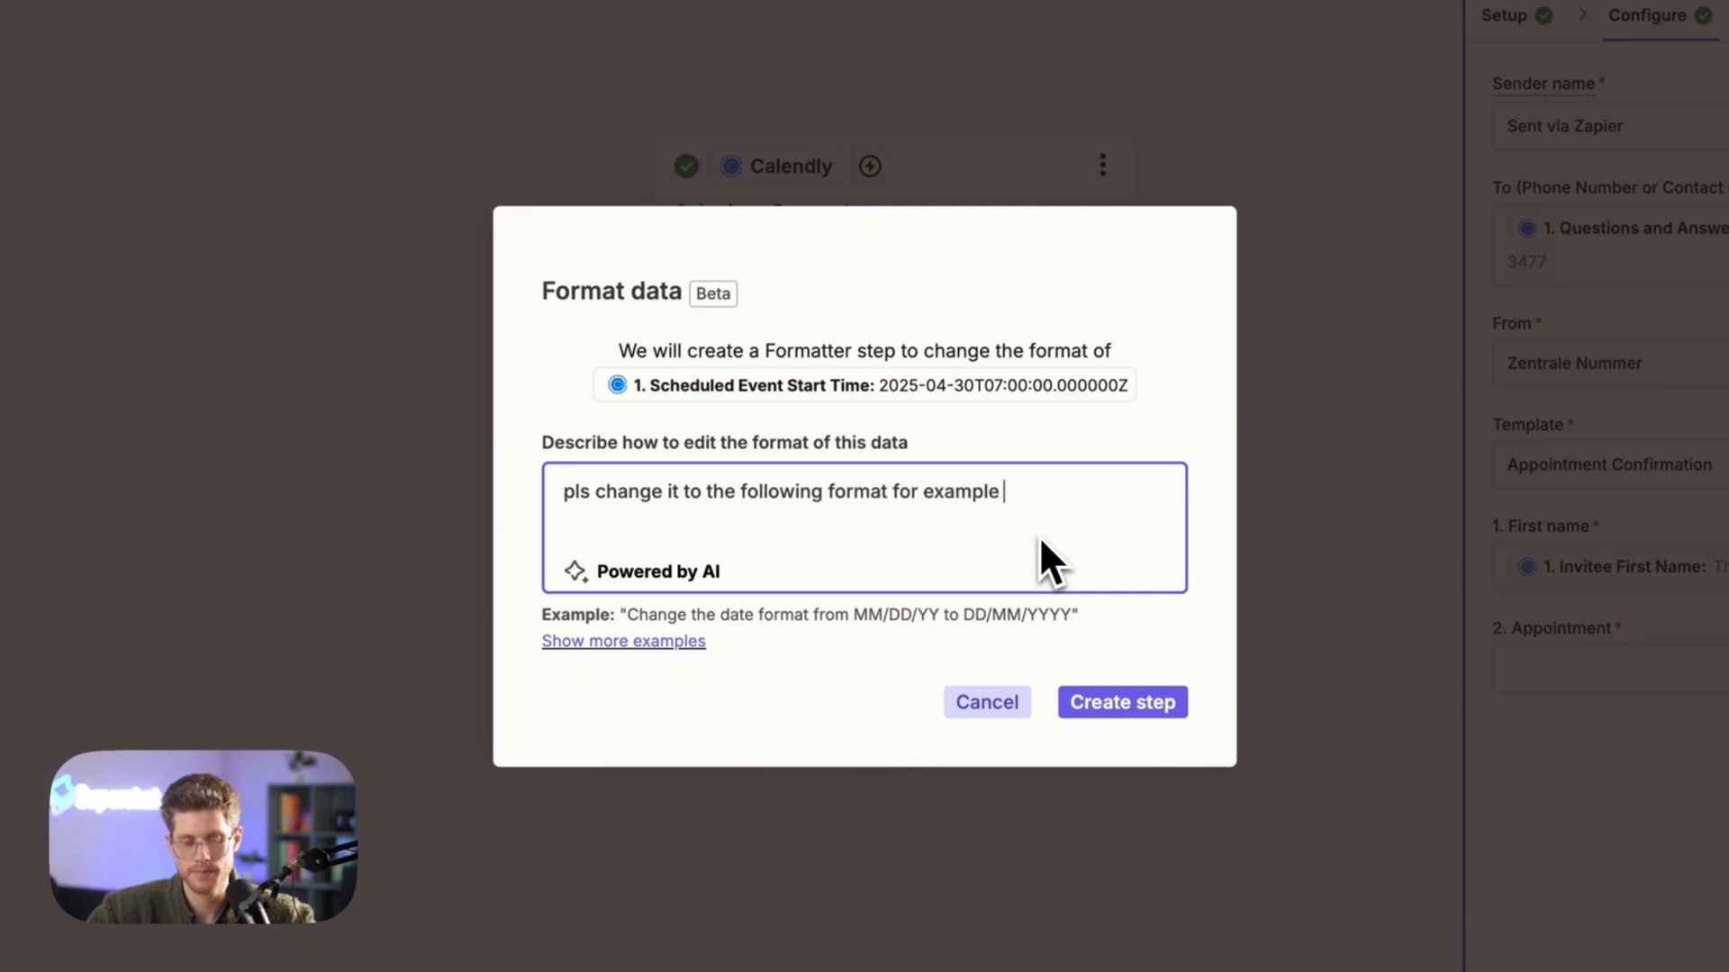
type("19.12.2025 at 3PM")
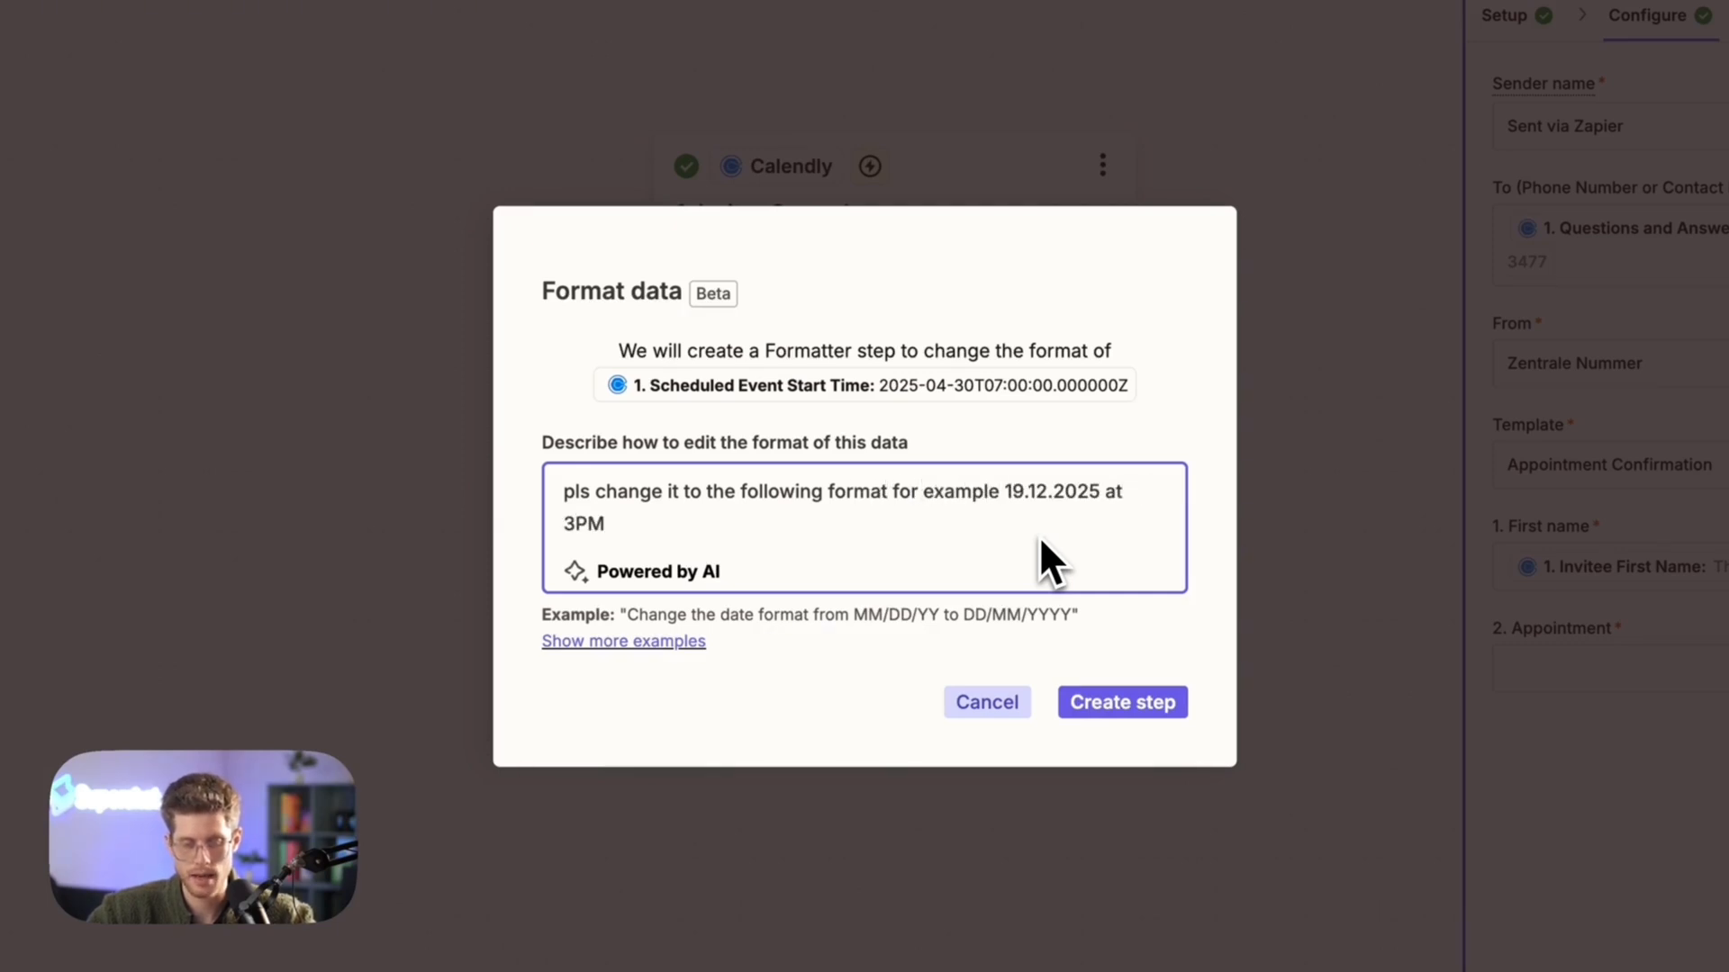
key("BackSpace")
key("BackSpace")
type(":00")
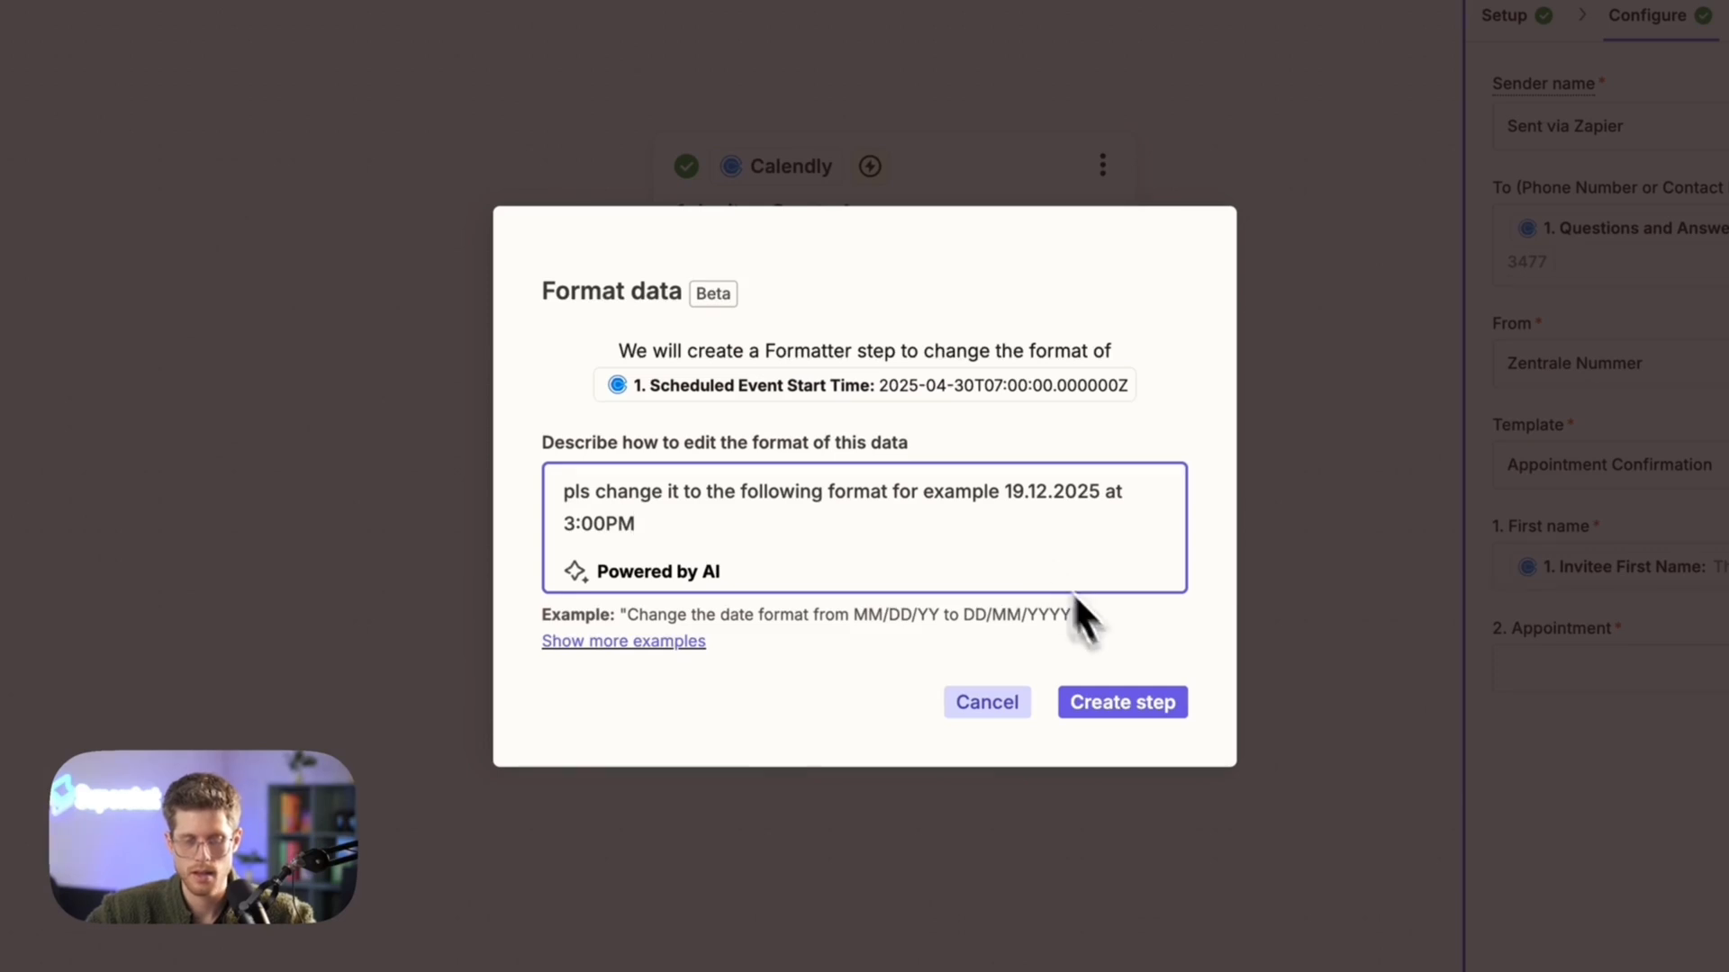
left_click(1142, 706)
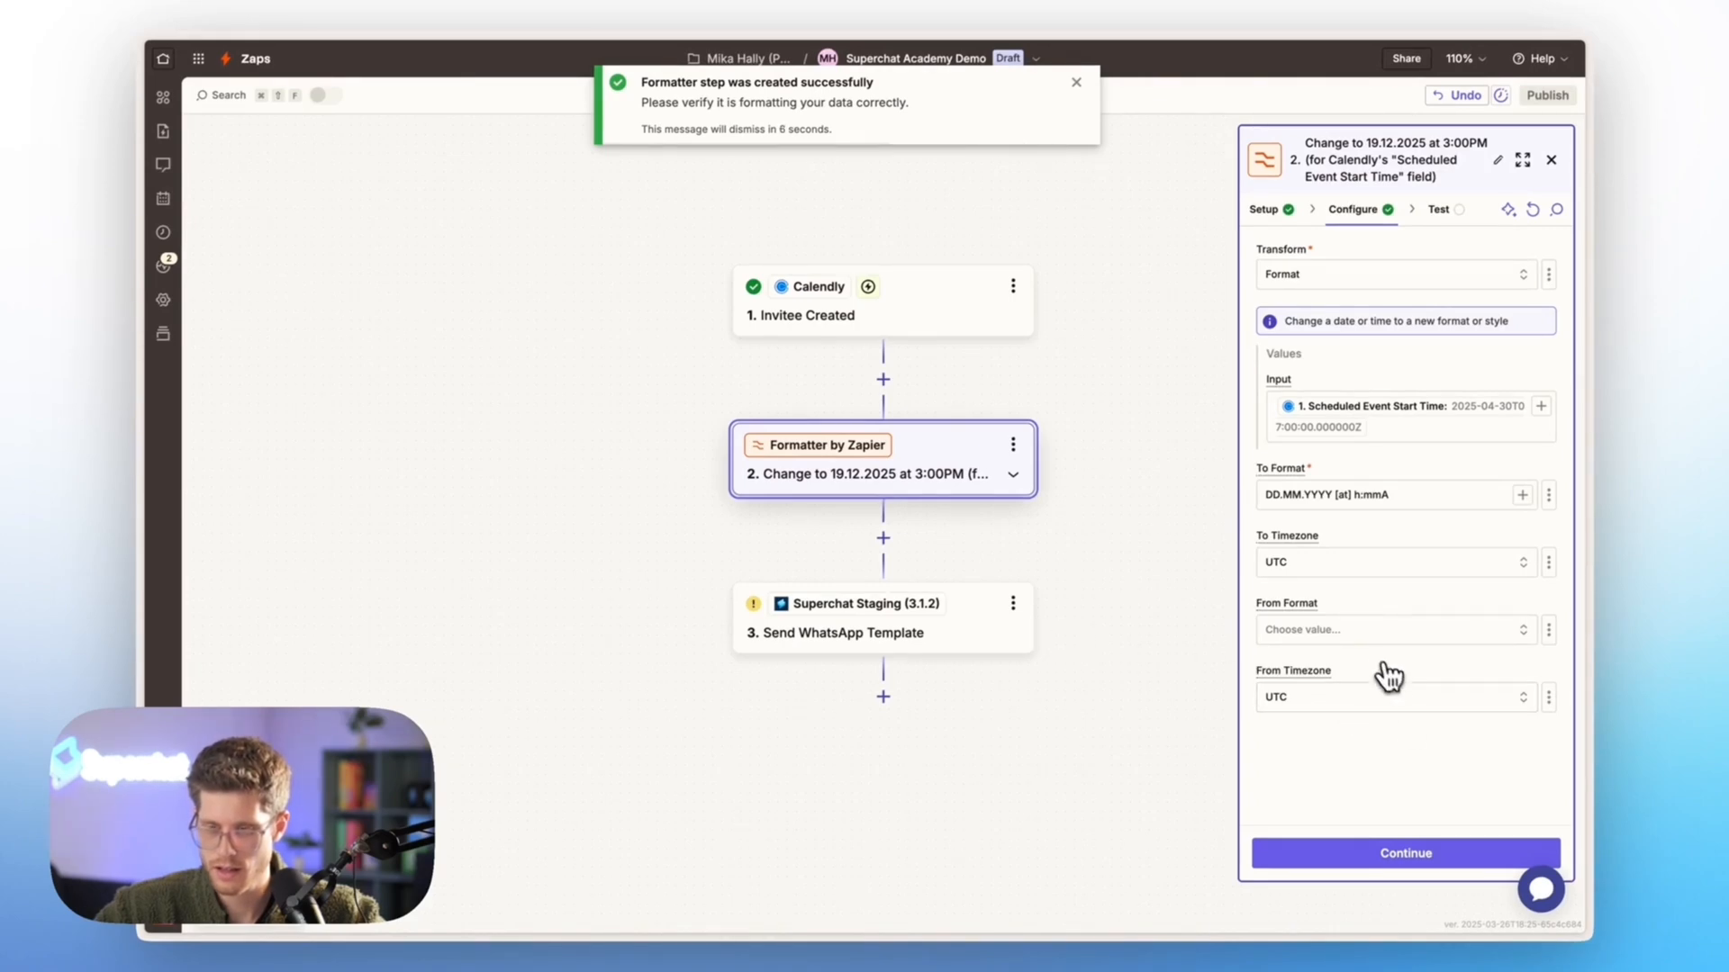
Test the new Formatter step and continue to the configuration of the Send WhatsApp Template step
left_click(1376, 847)
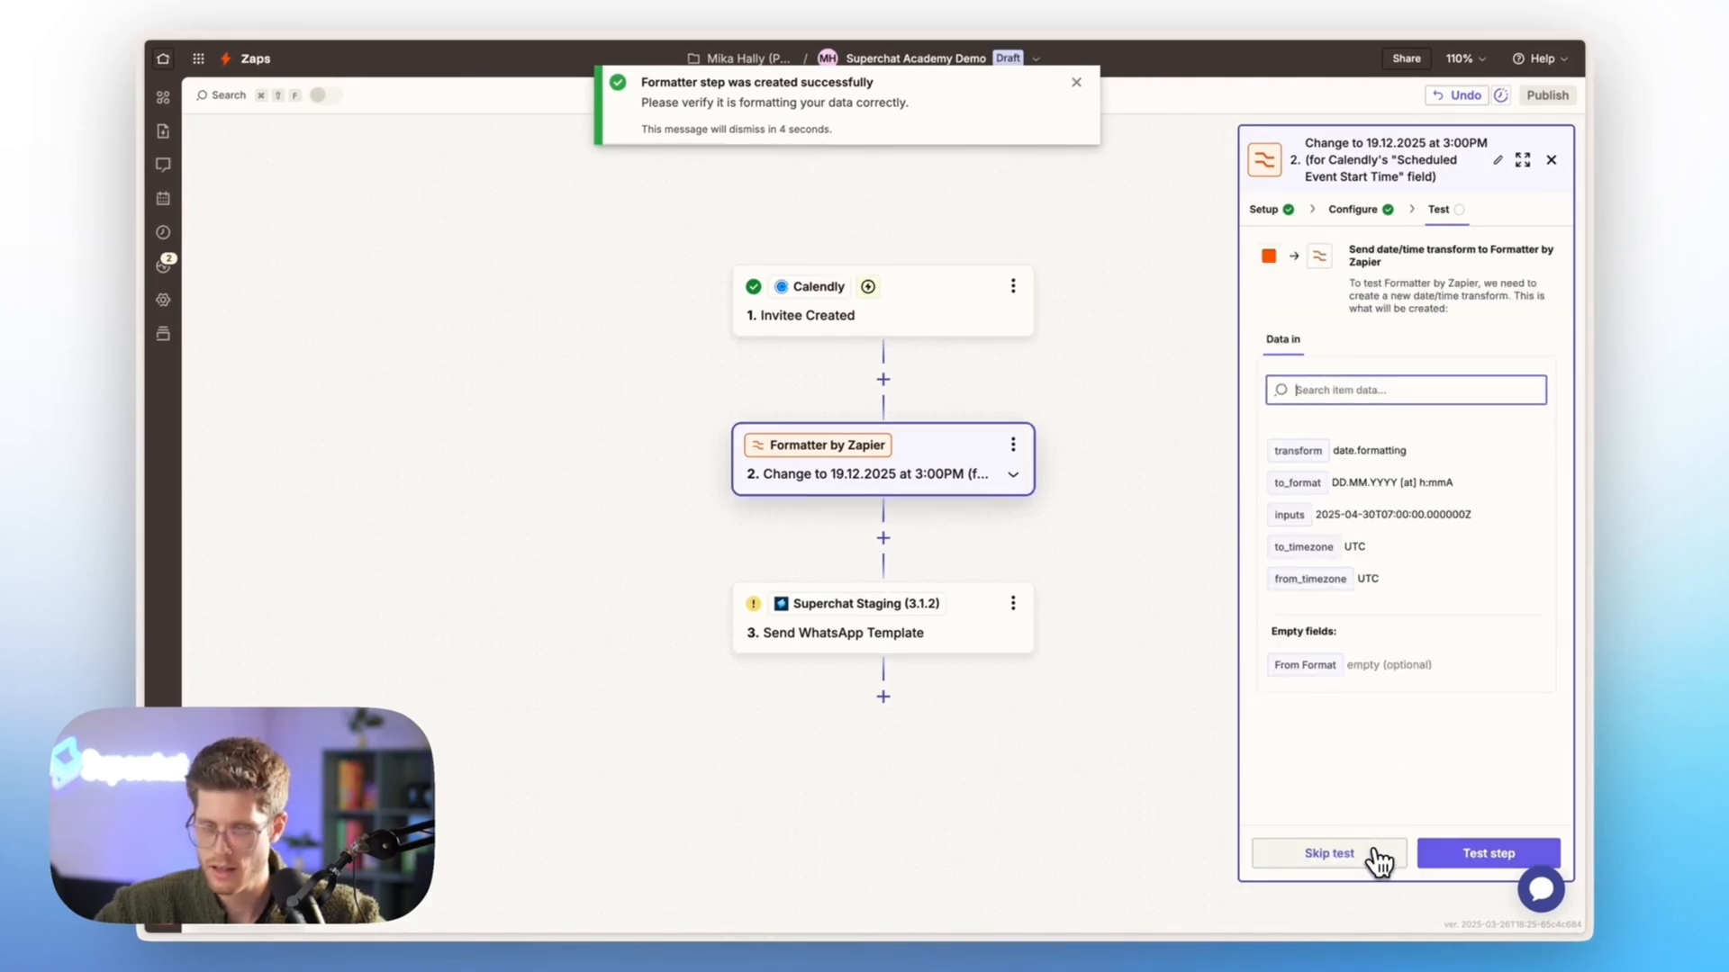
left_click(1459, 860)
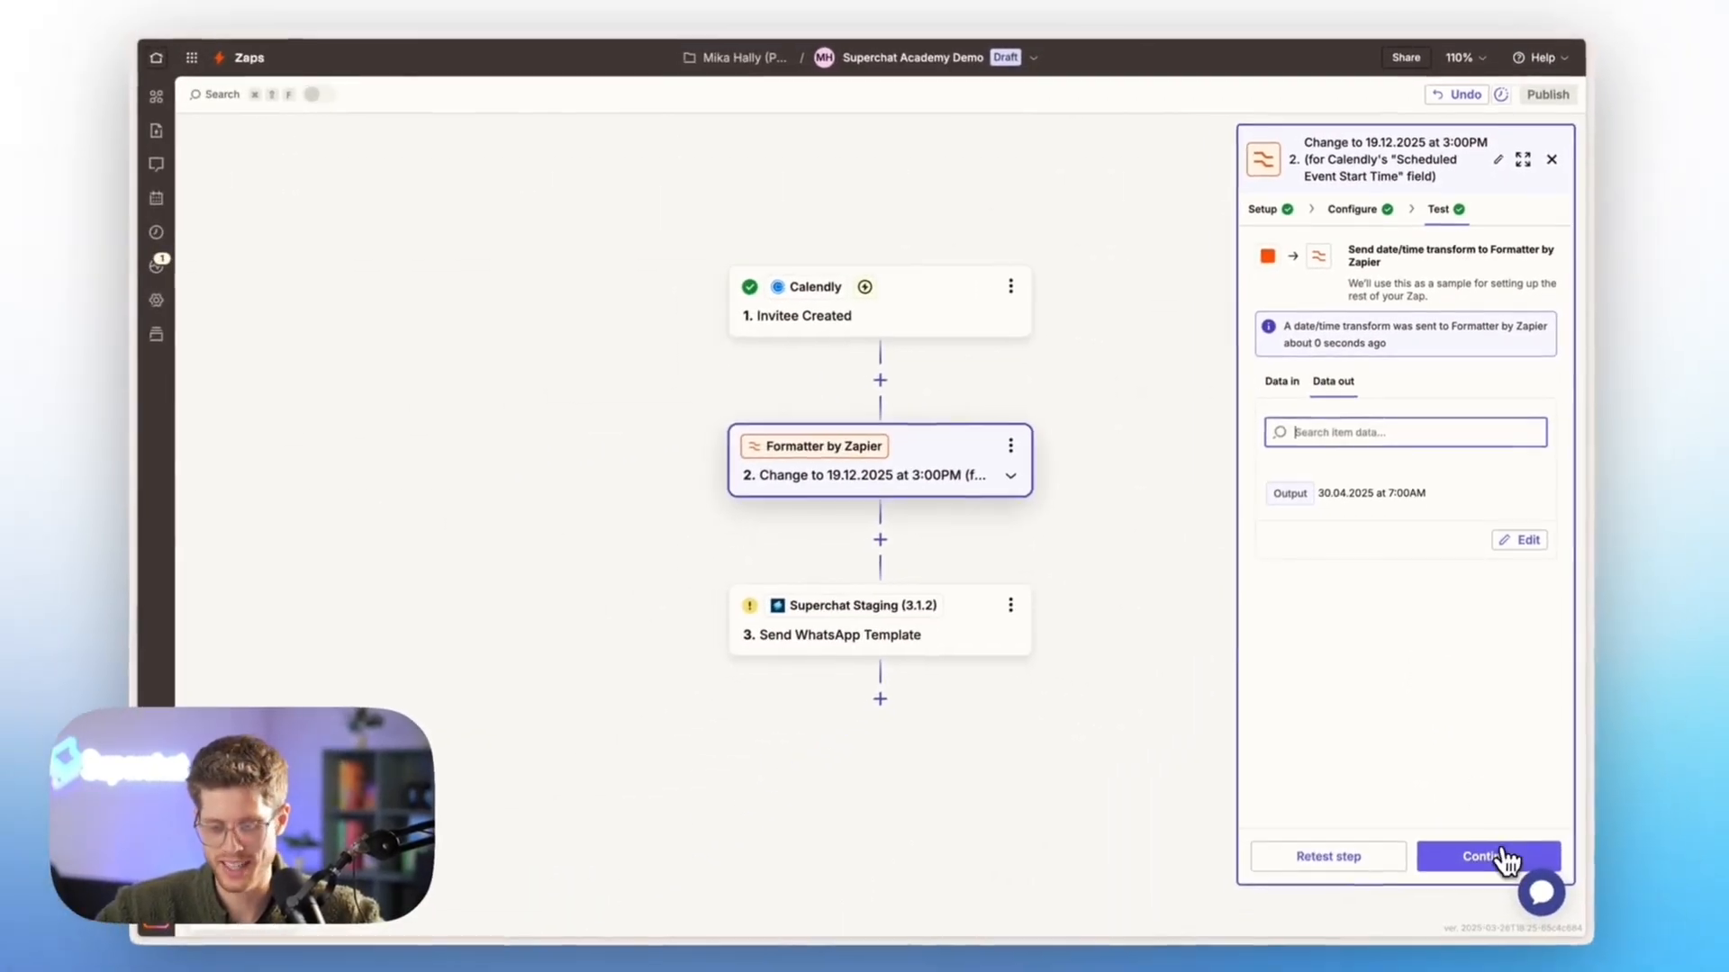
left_click(1502, 860)
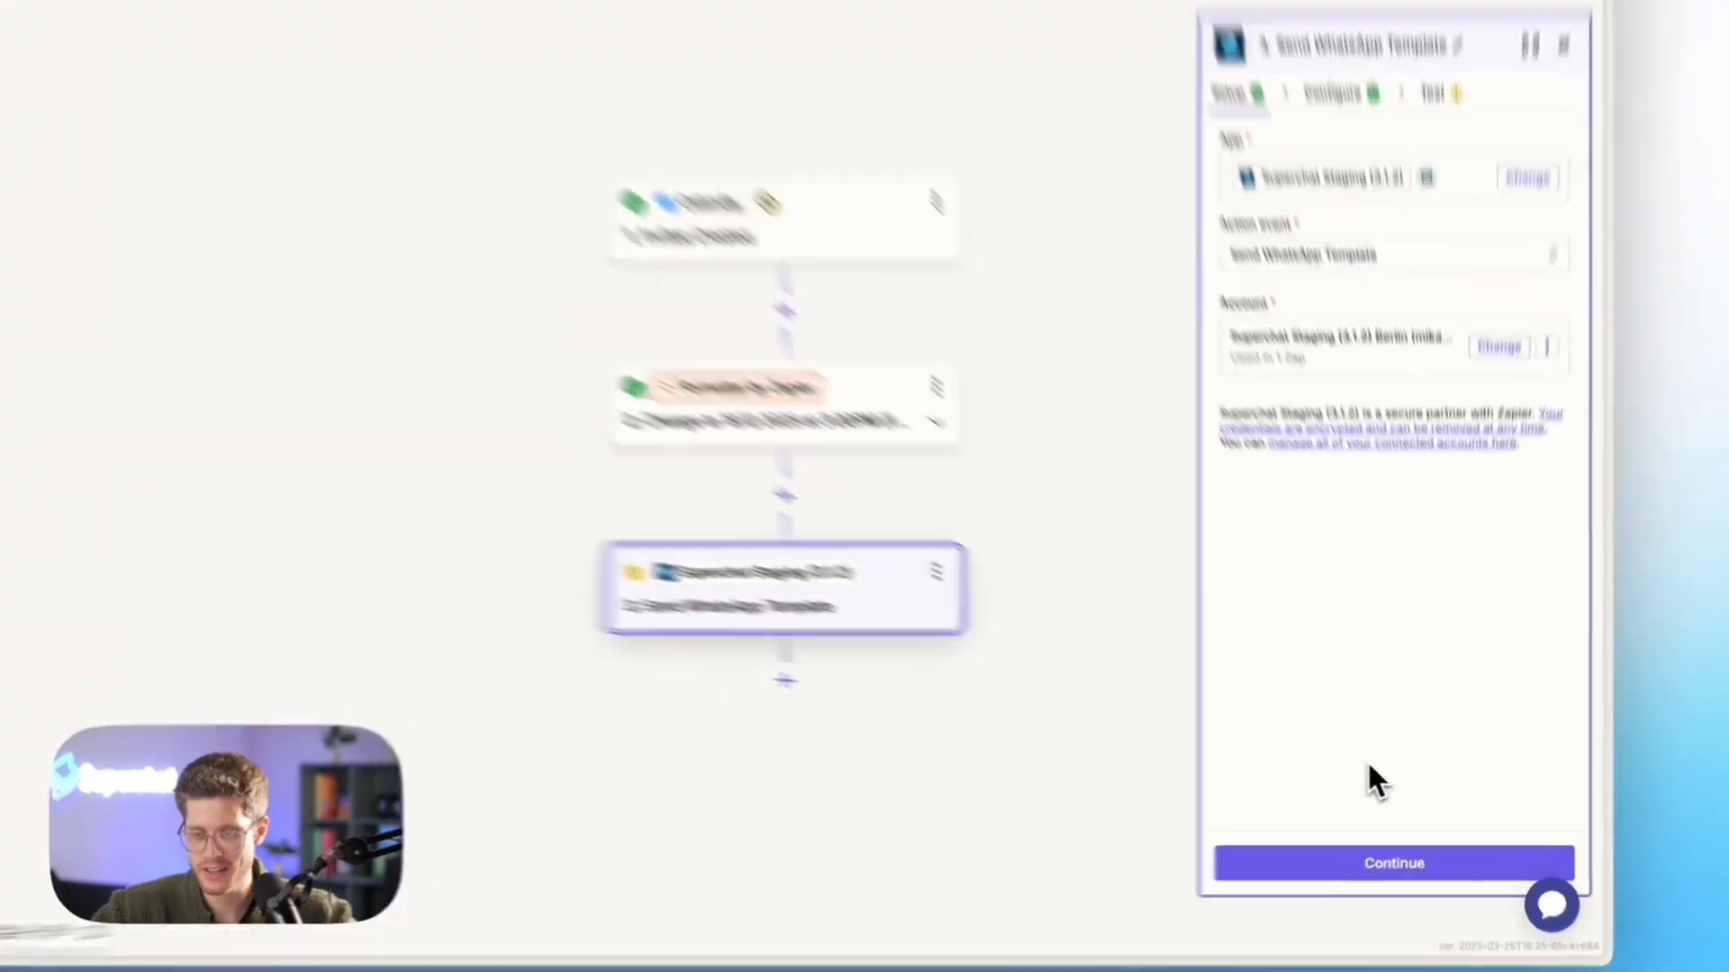
left_click(1382, 855)
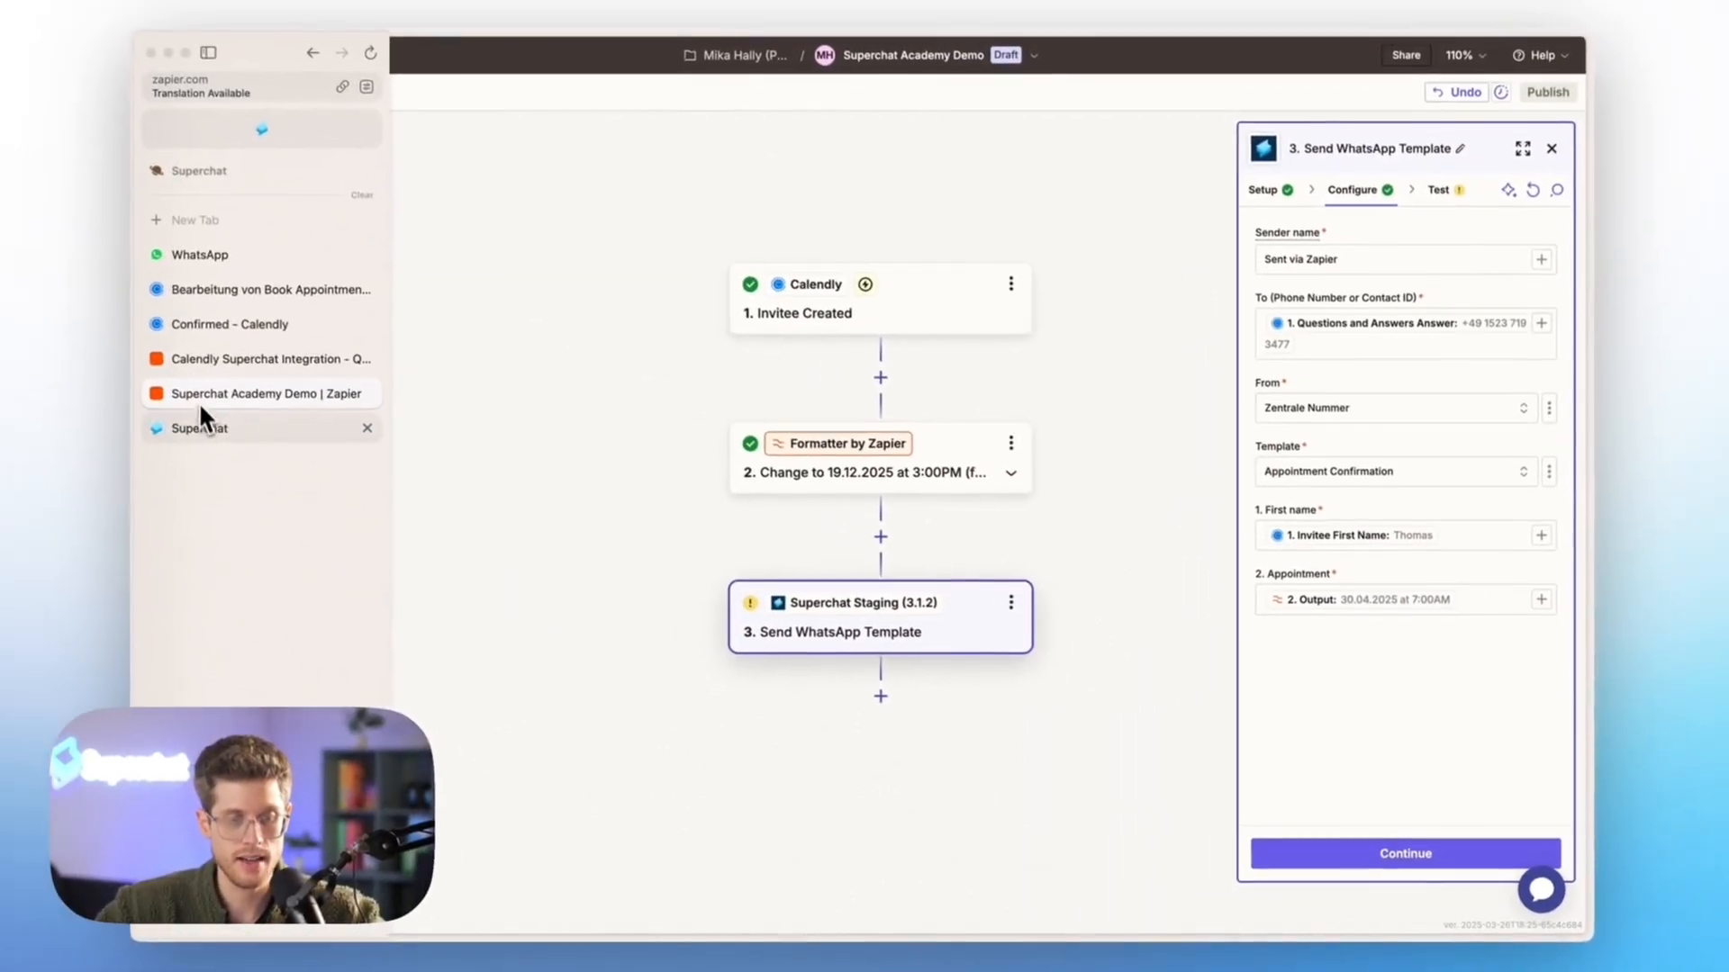
Switch to Superchat and review the Appointment Confirmation template among the WhatsApp templates
left_click(207, 429)
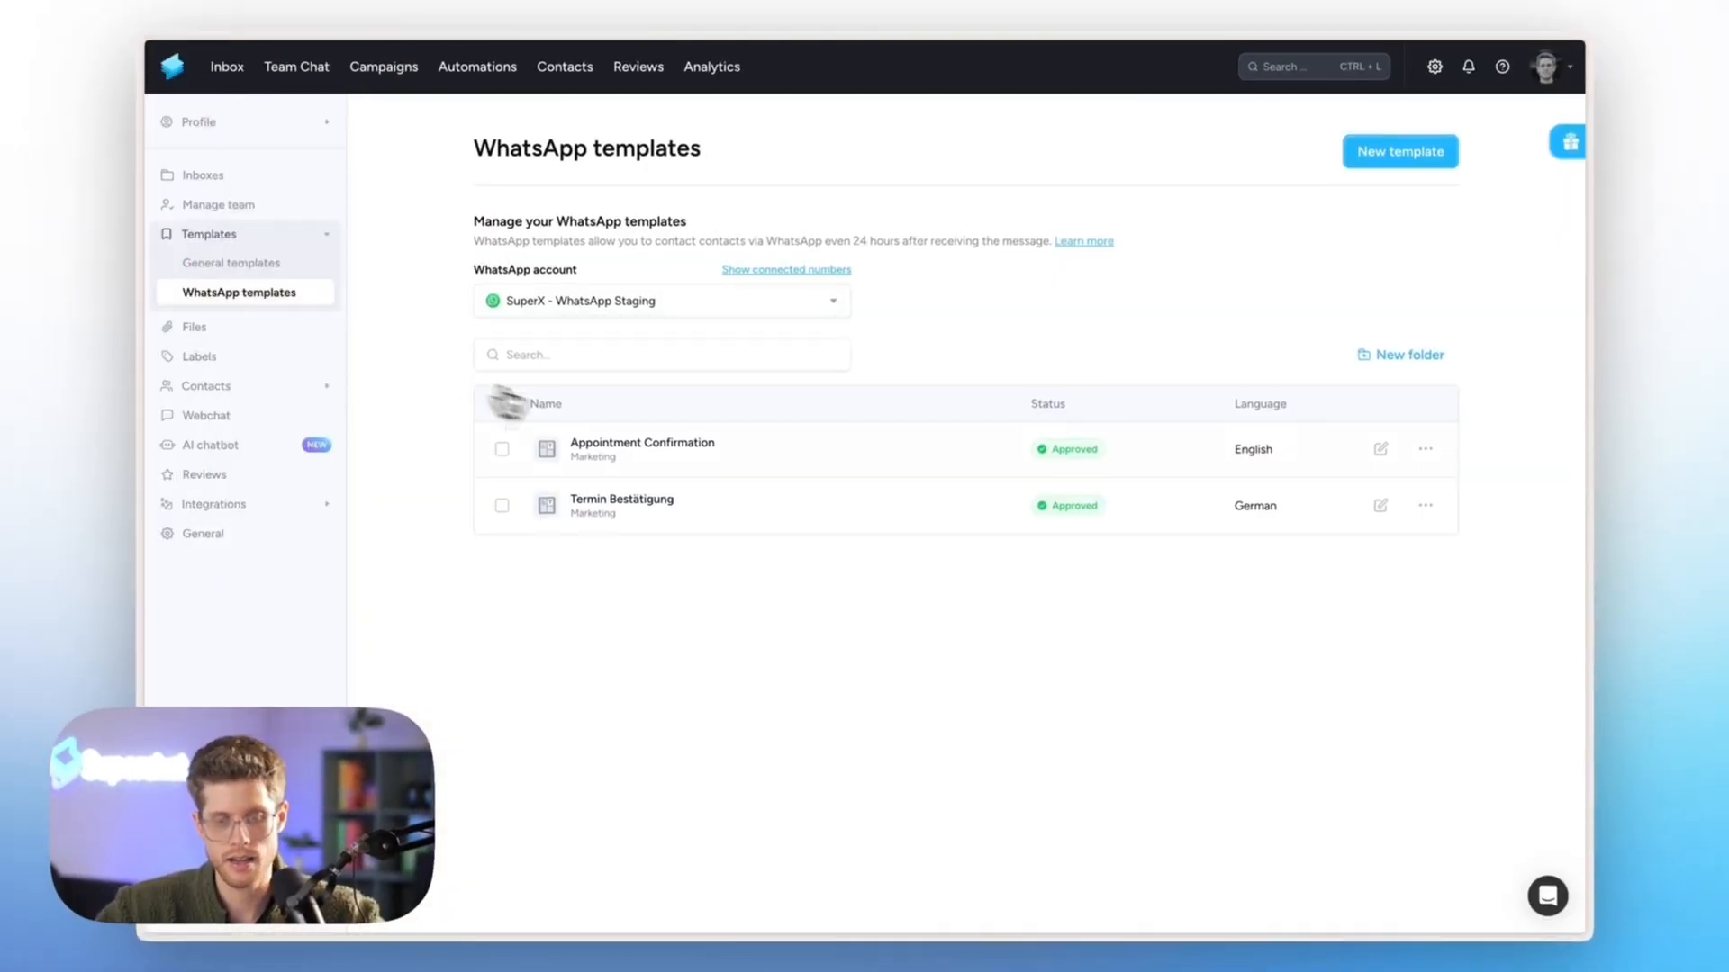
left_click(671, 443)
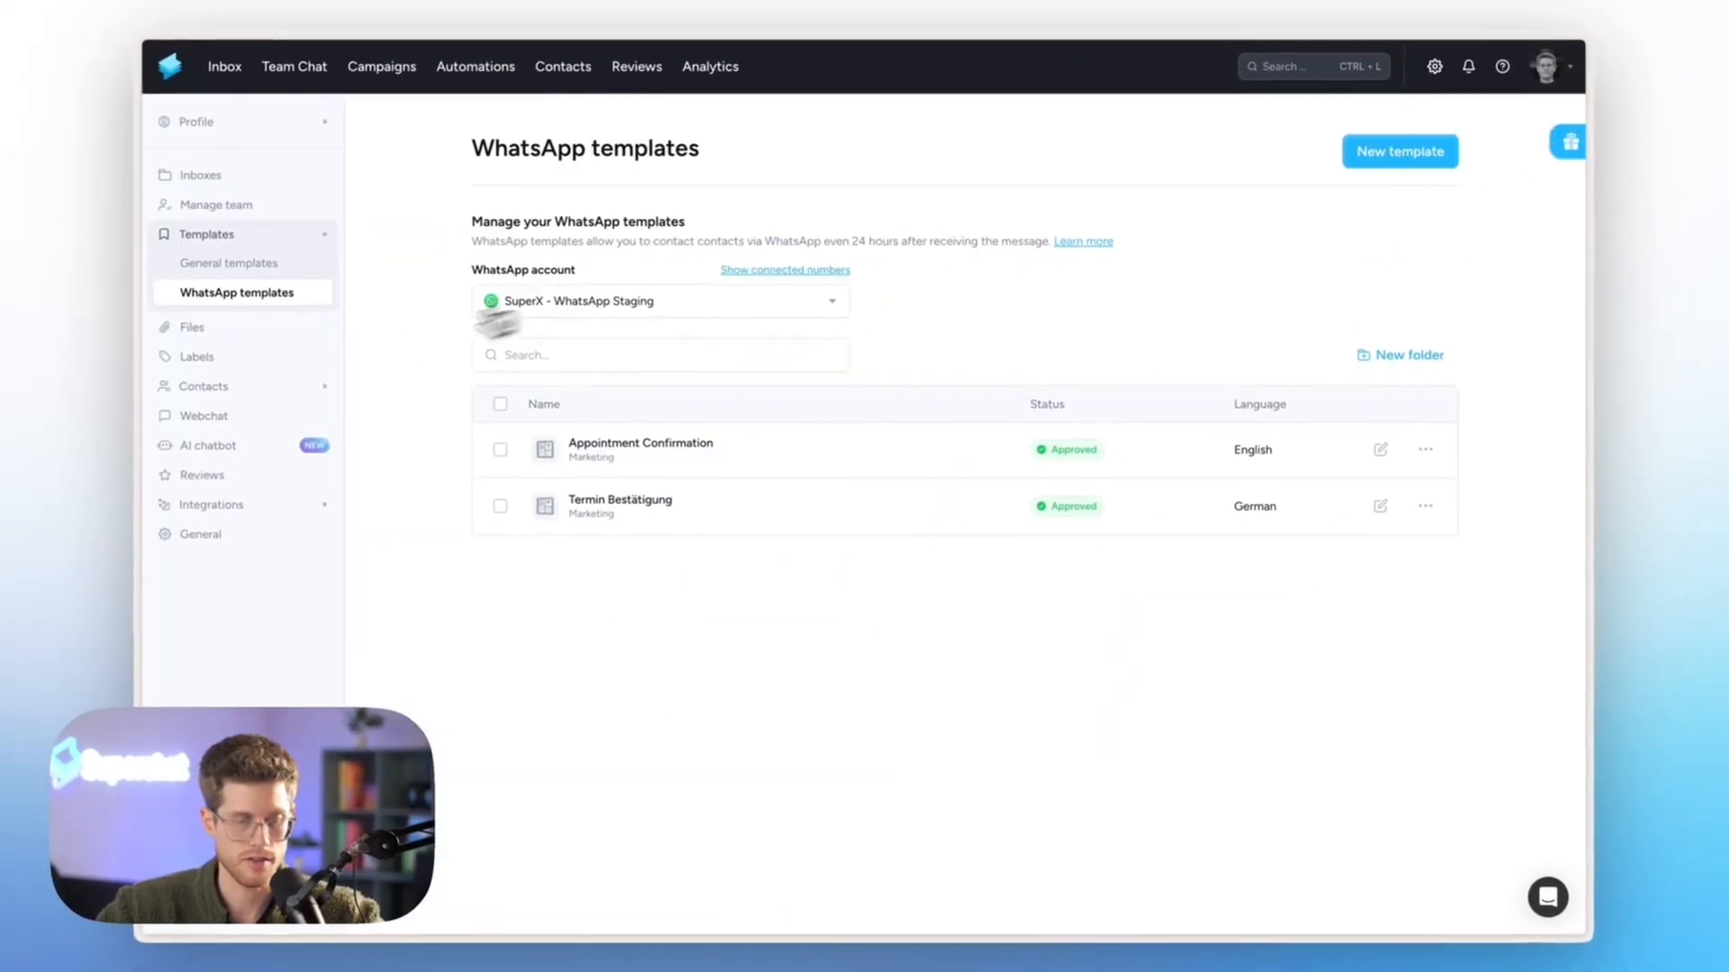
Return to the Superchat Academy Demo Zap in Zapier and test the Send WhatsApp Template step
mouse_move(154, 374)
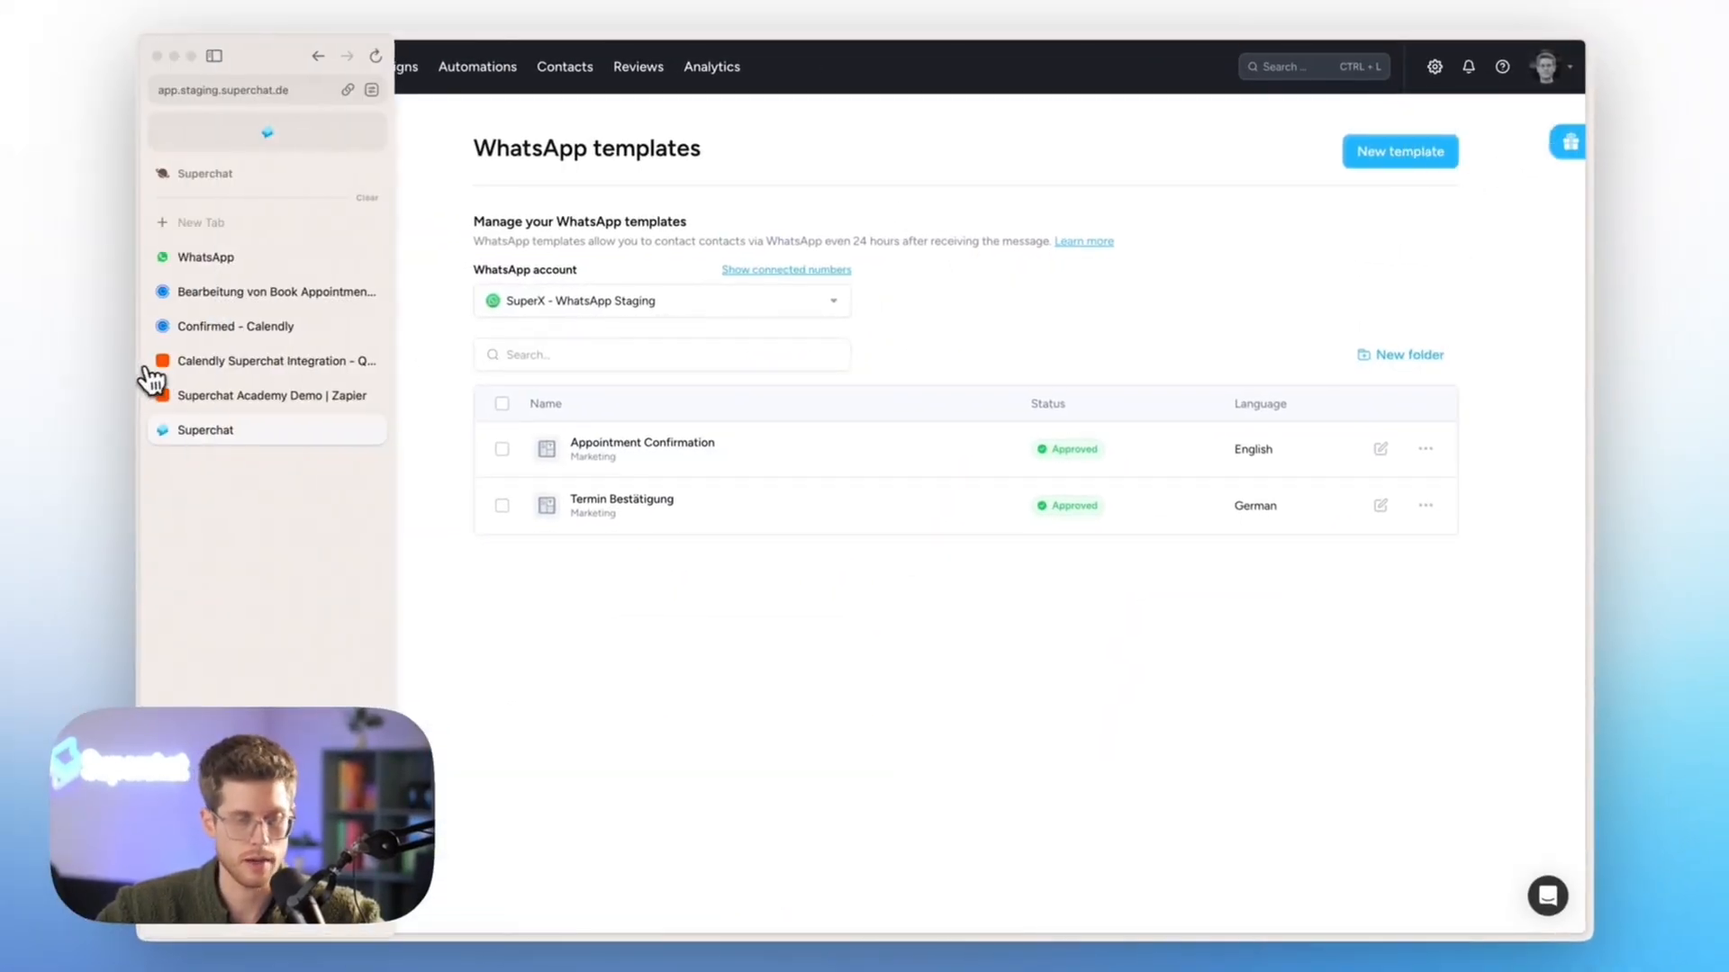
left_click(210, 395)
left_click(1351, 853)
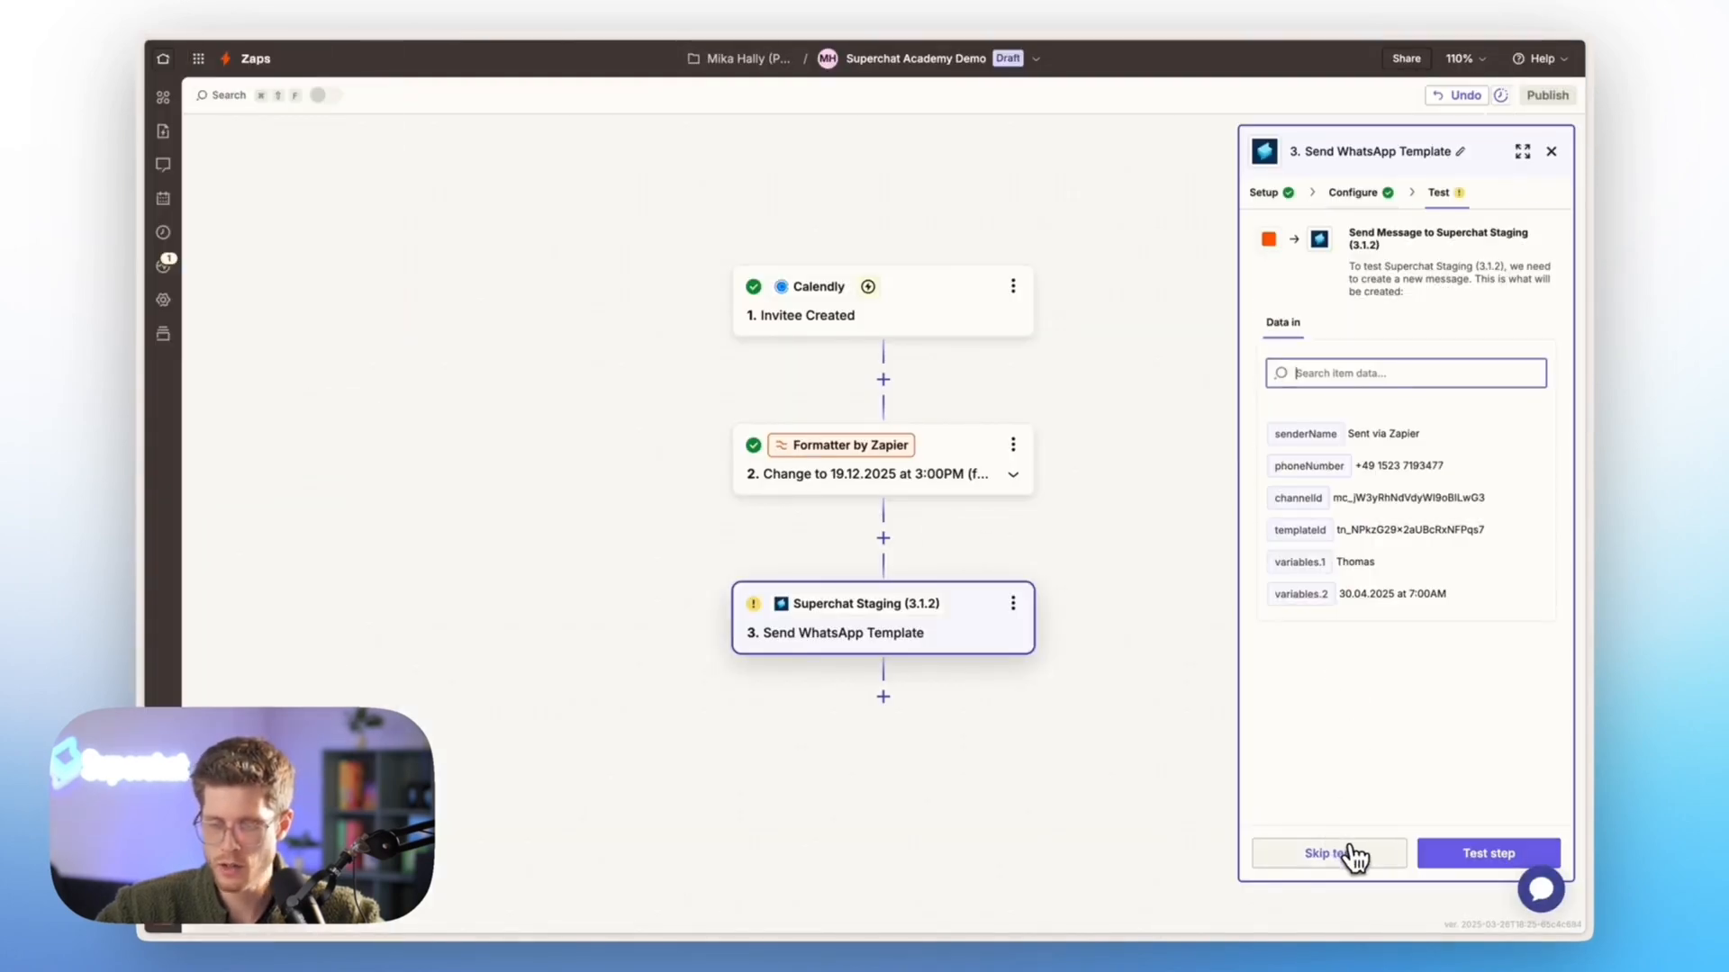
left_click(1473, 858)
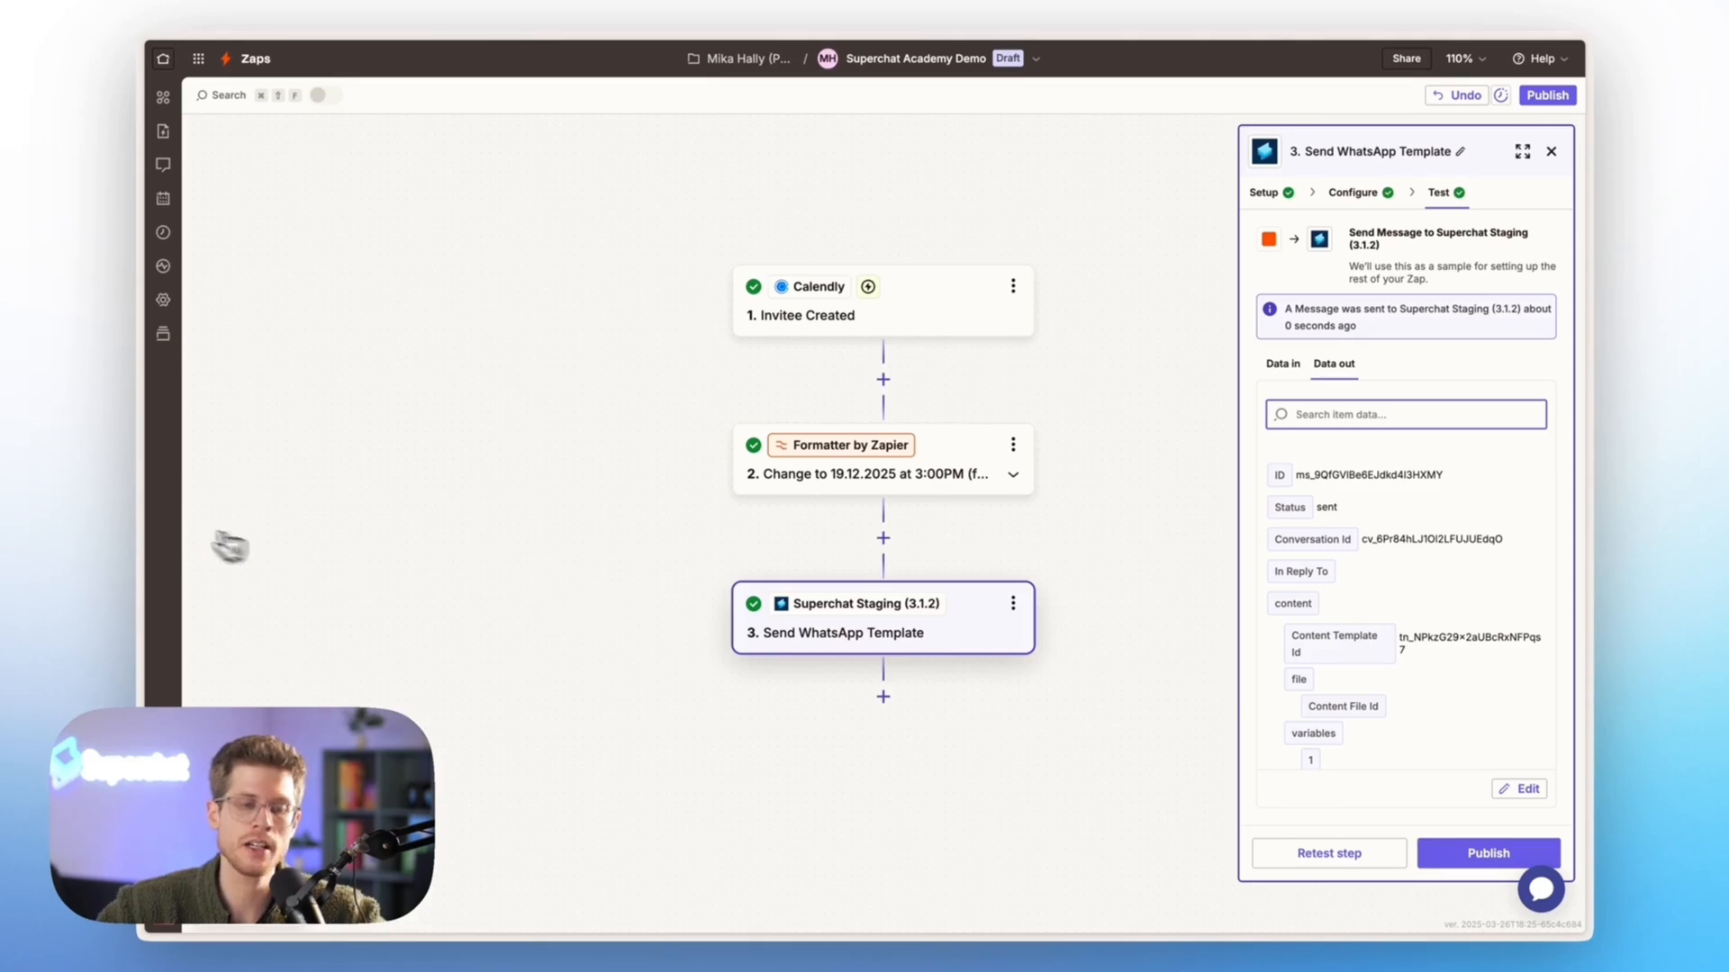
Switch to WhatsApp and check the appointment date and first name in the received confirmation message
mouse_move(159, 424)
left_click(217, 256)
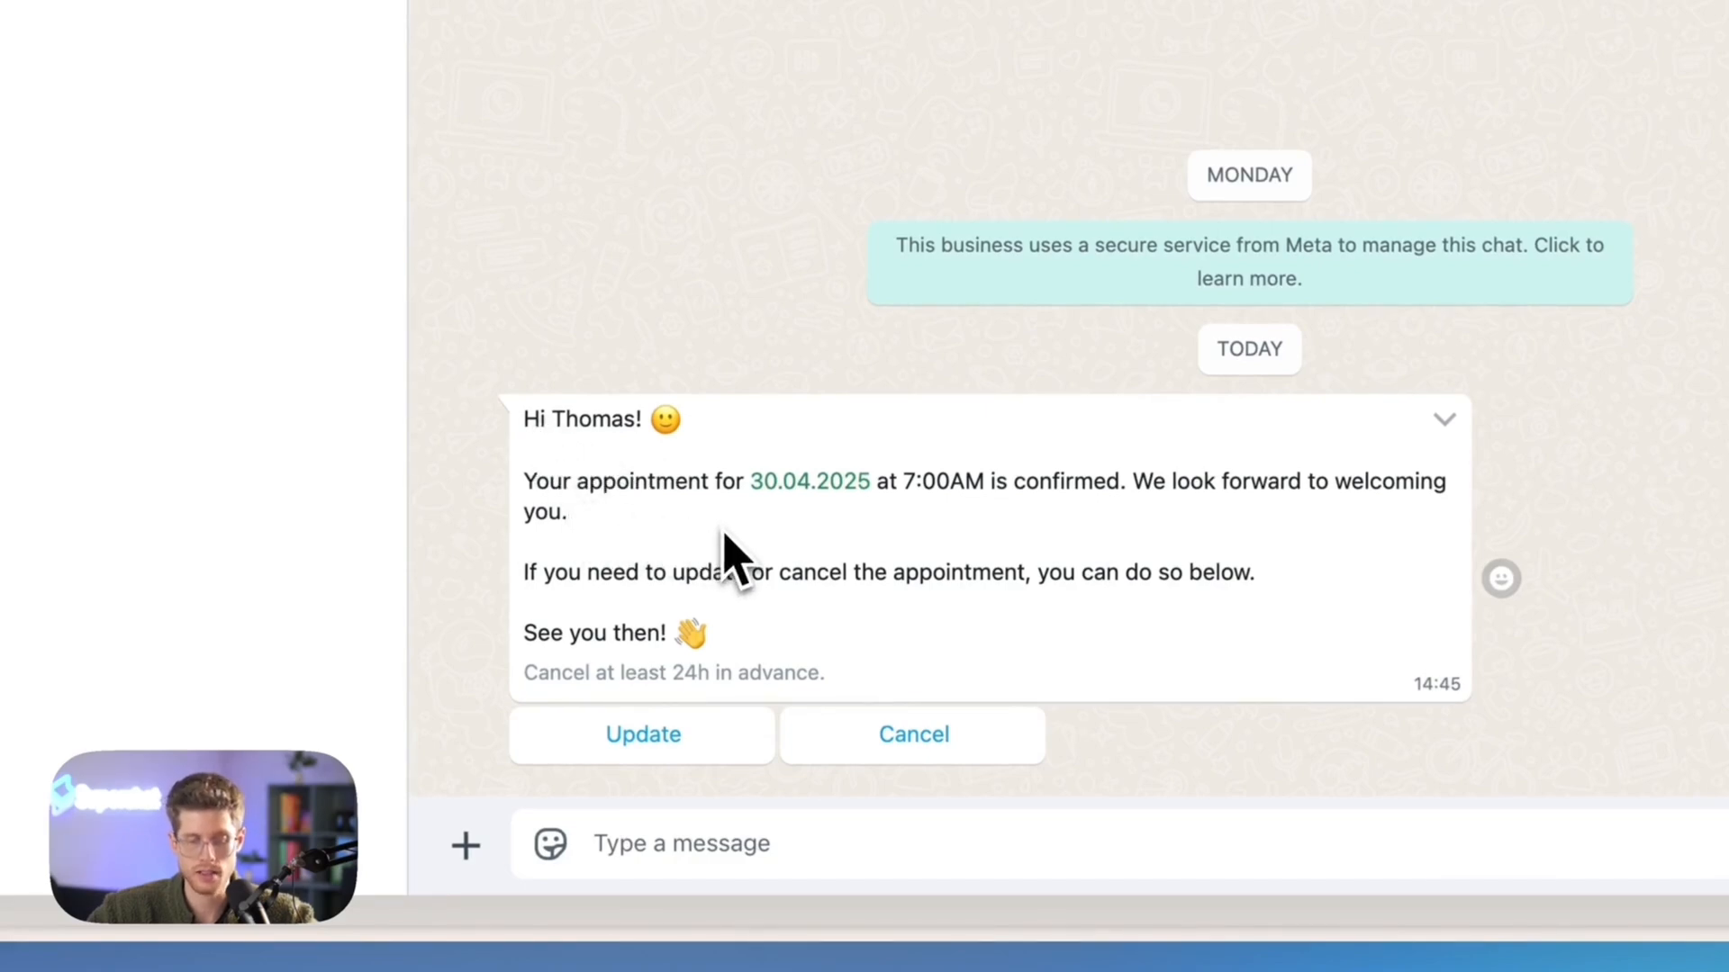
left_click_drag(985, 486, 741, 483)
double_click(603, 420)
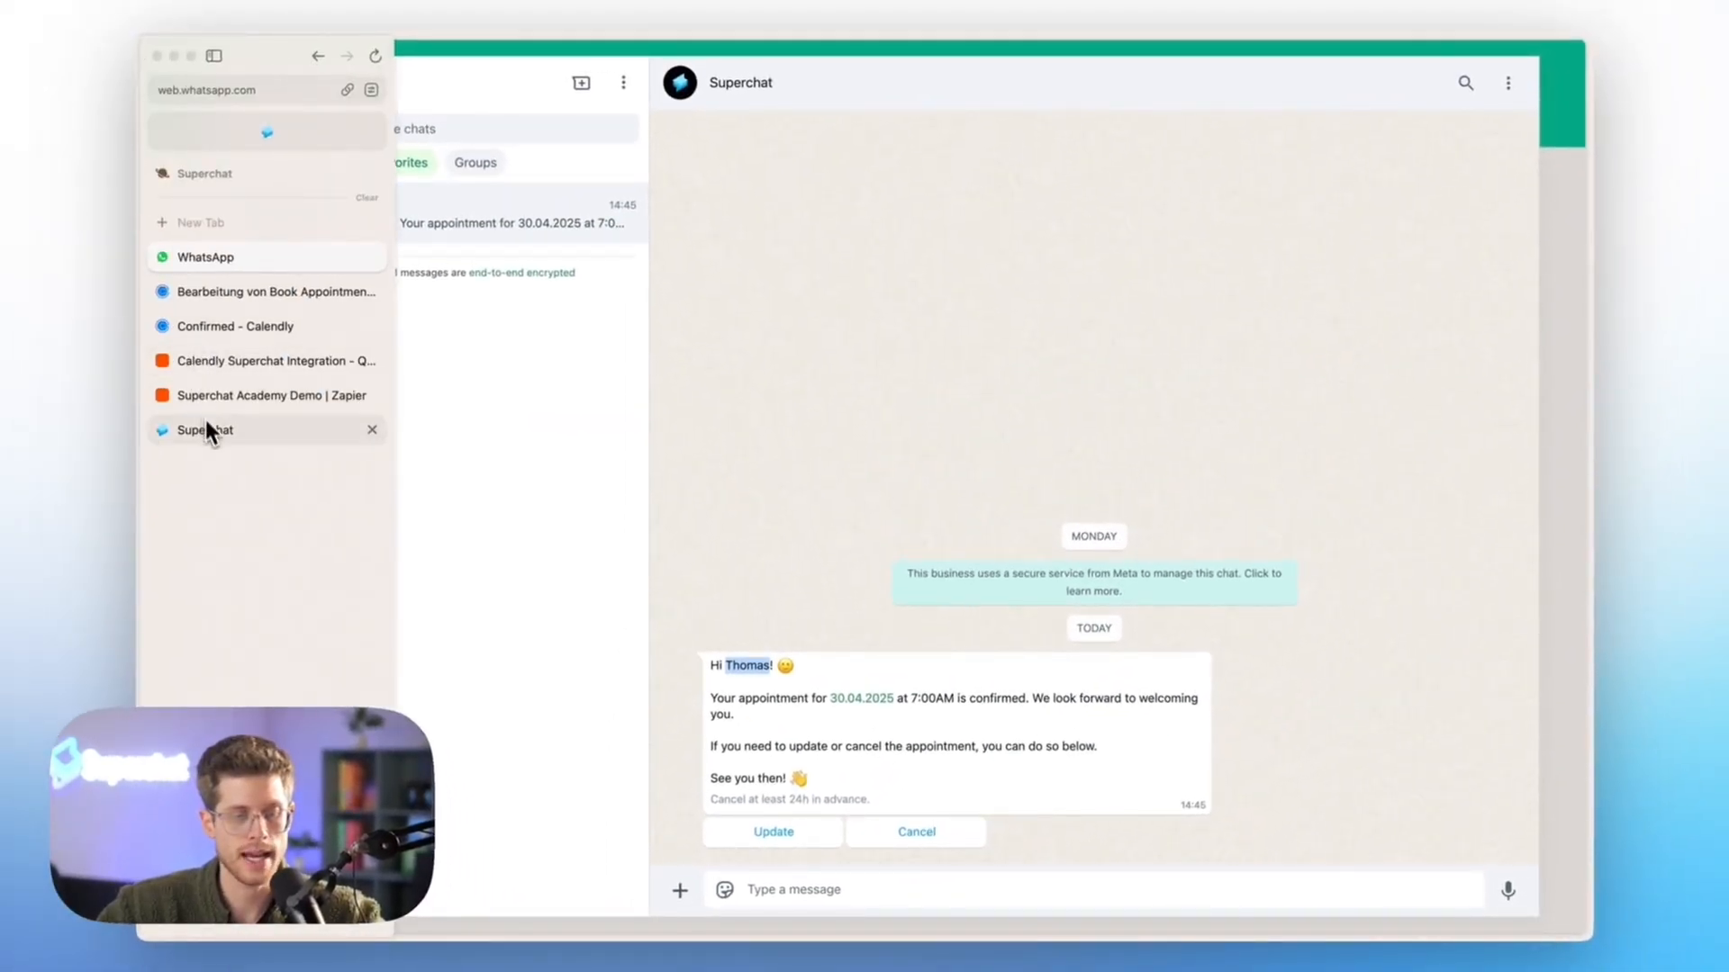
Switch to the Superchat inbox and check the sender label on the sent confirmation message
left_click(207, 429)
left_click(228, 70)
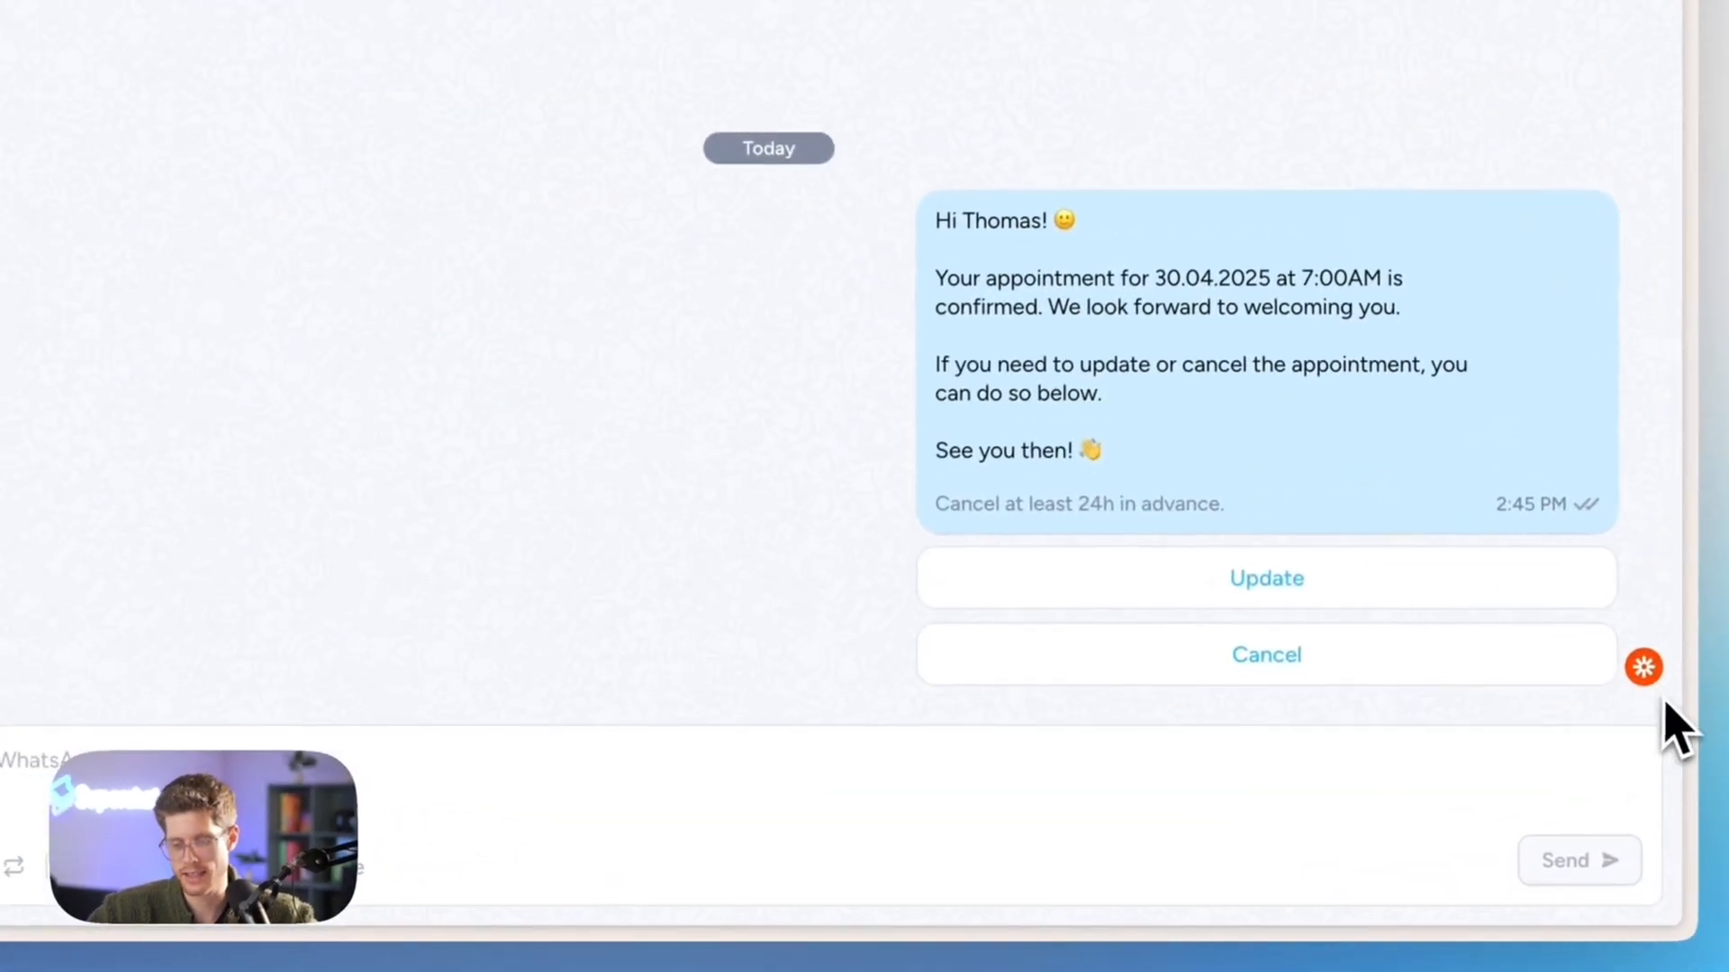
mouse_move(1656, 692)
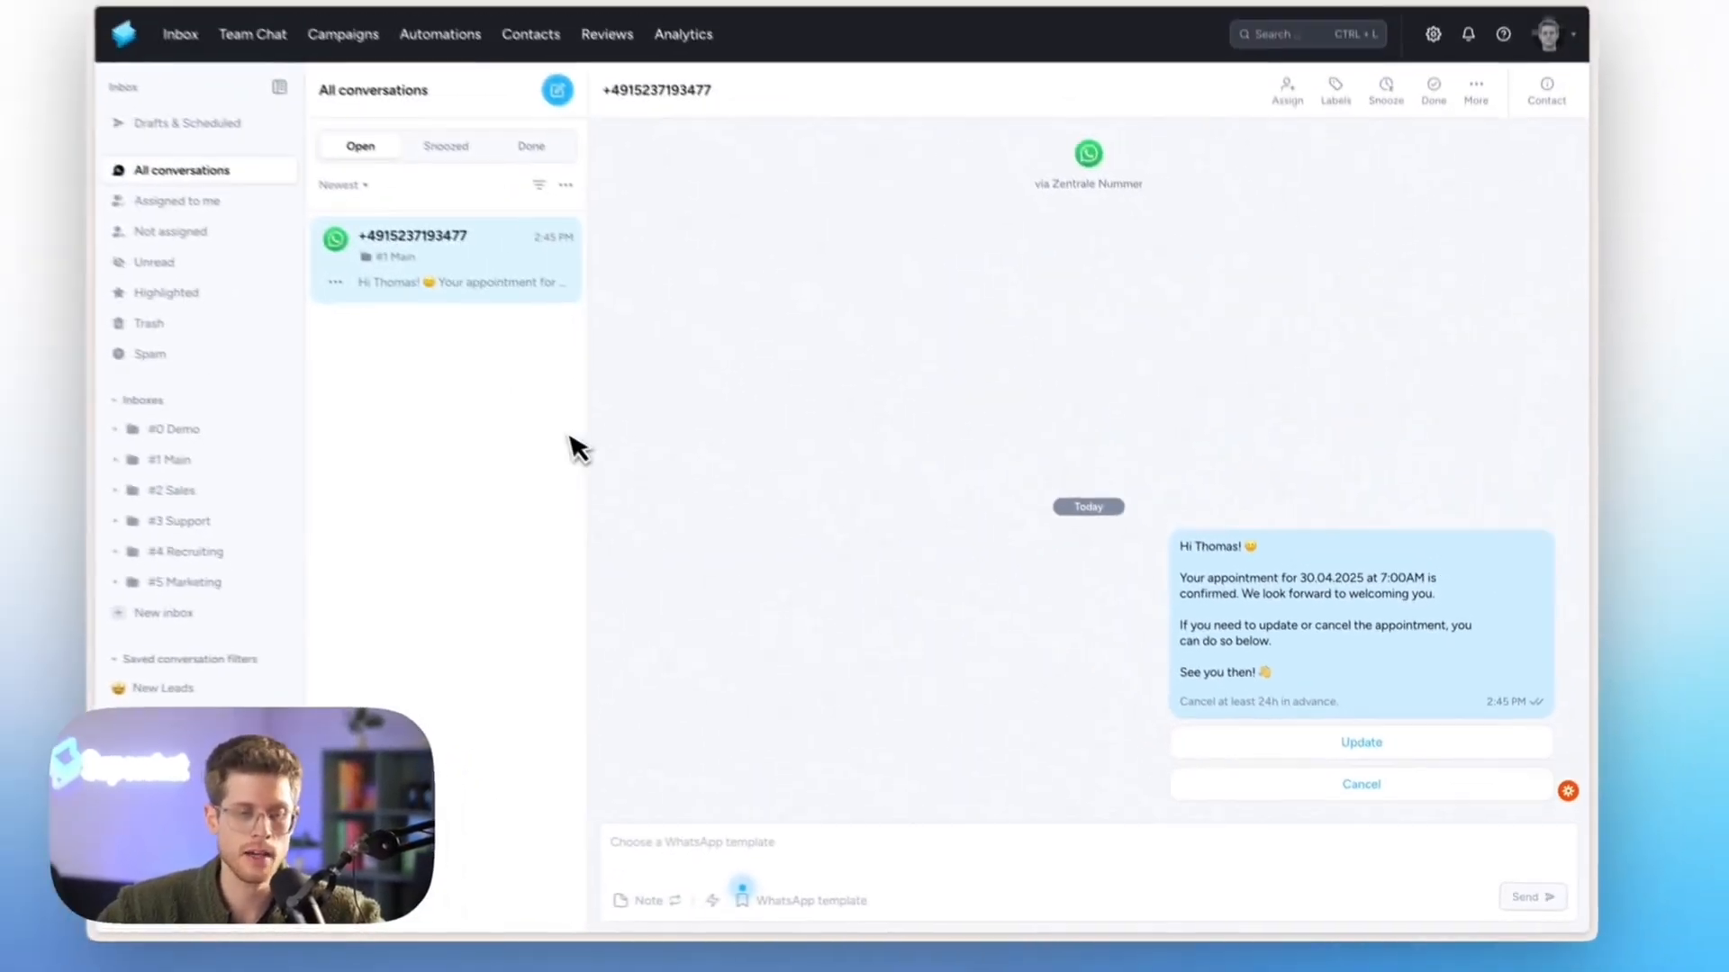
Switch to Calendly, copy the Book Appointment event's booking link and open it in a new browser tab
mouse_move(147, 316)
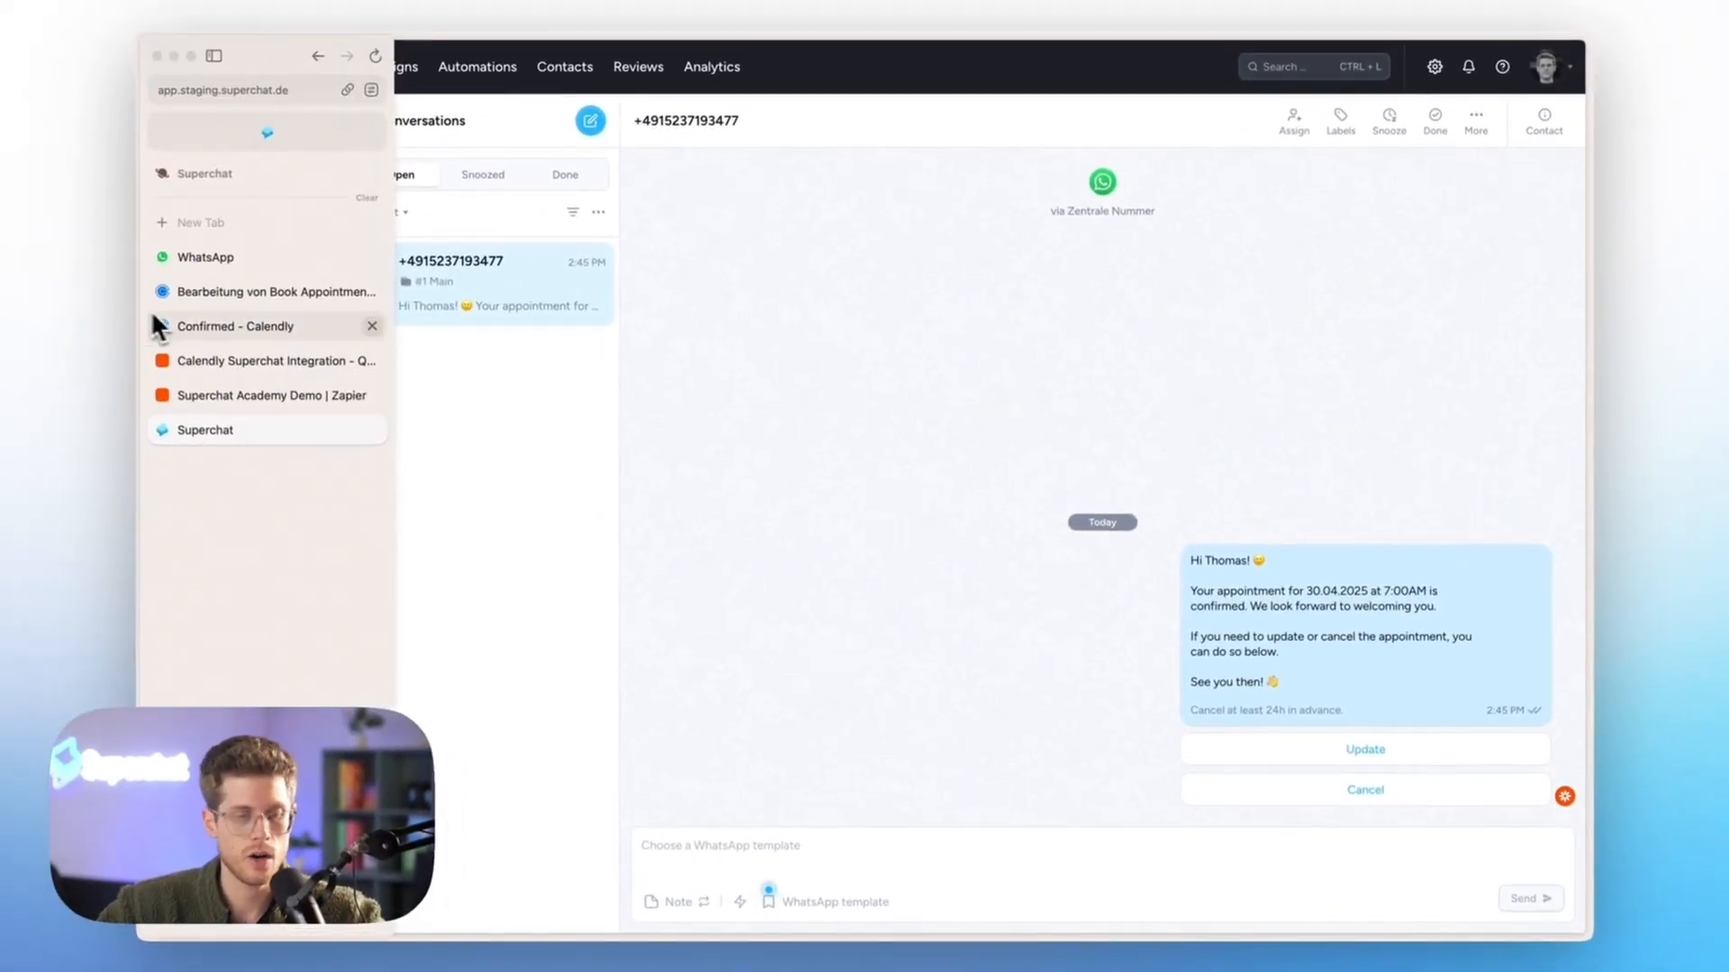
left_click(209, 323)
left_click(238, 301)
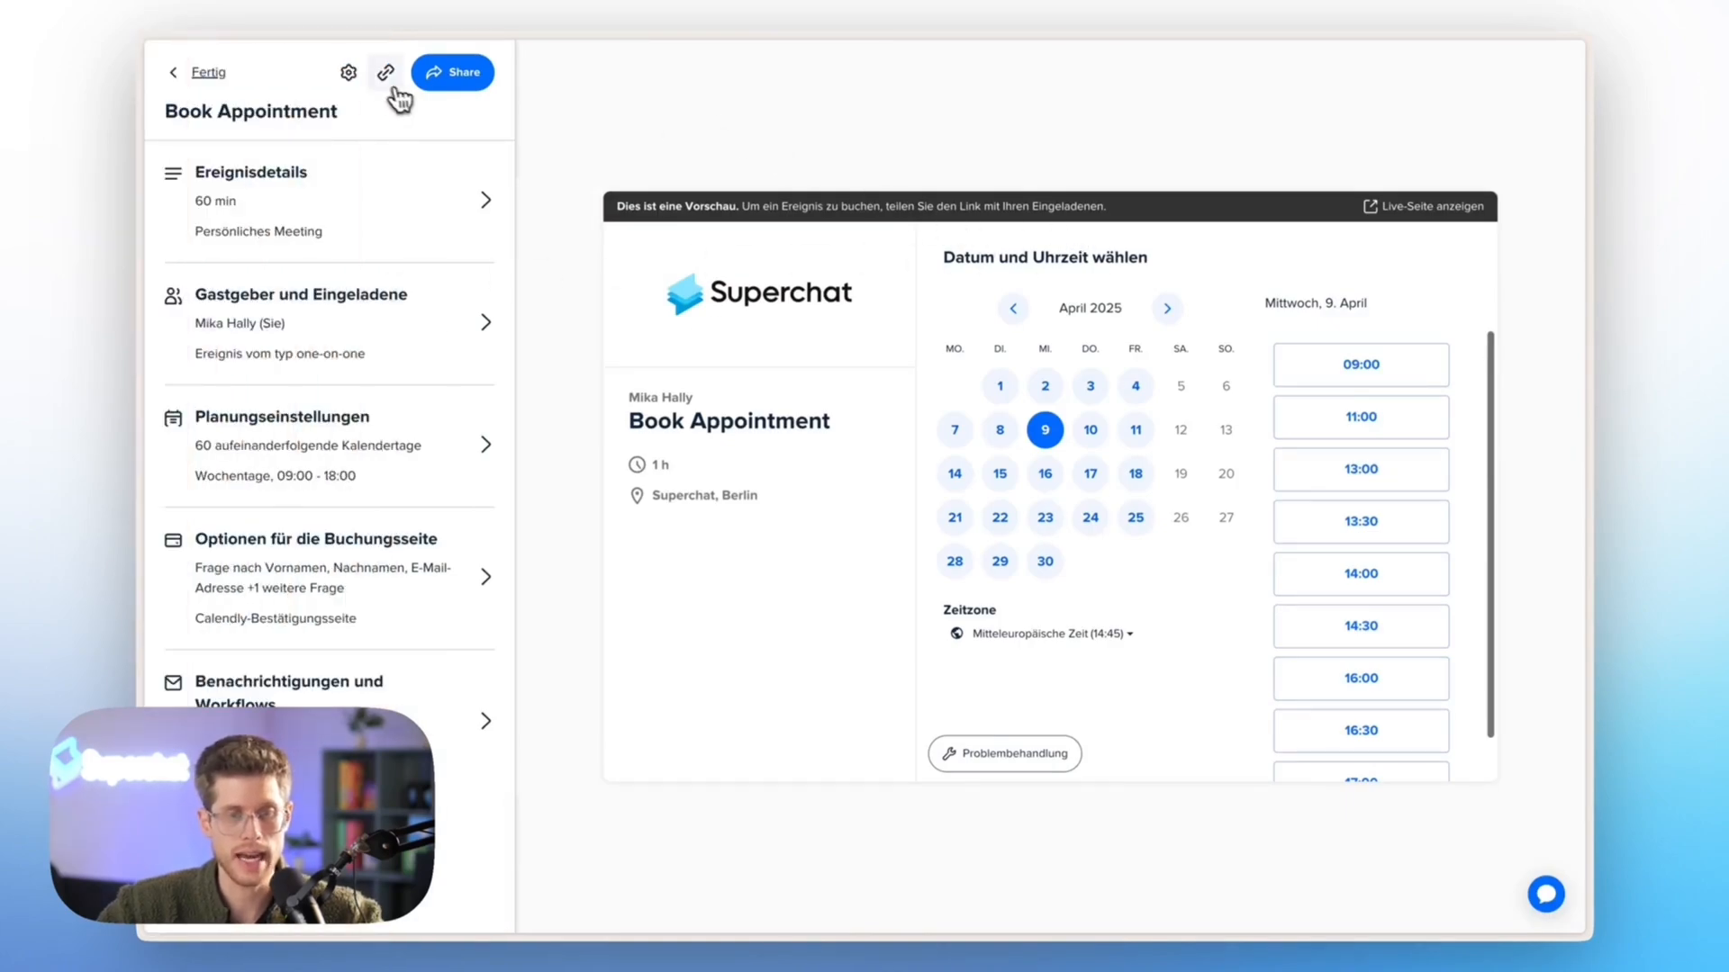
left_click(394, 88)
key("super+t")
key("super+v")
key("Return")
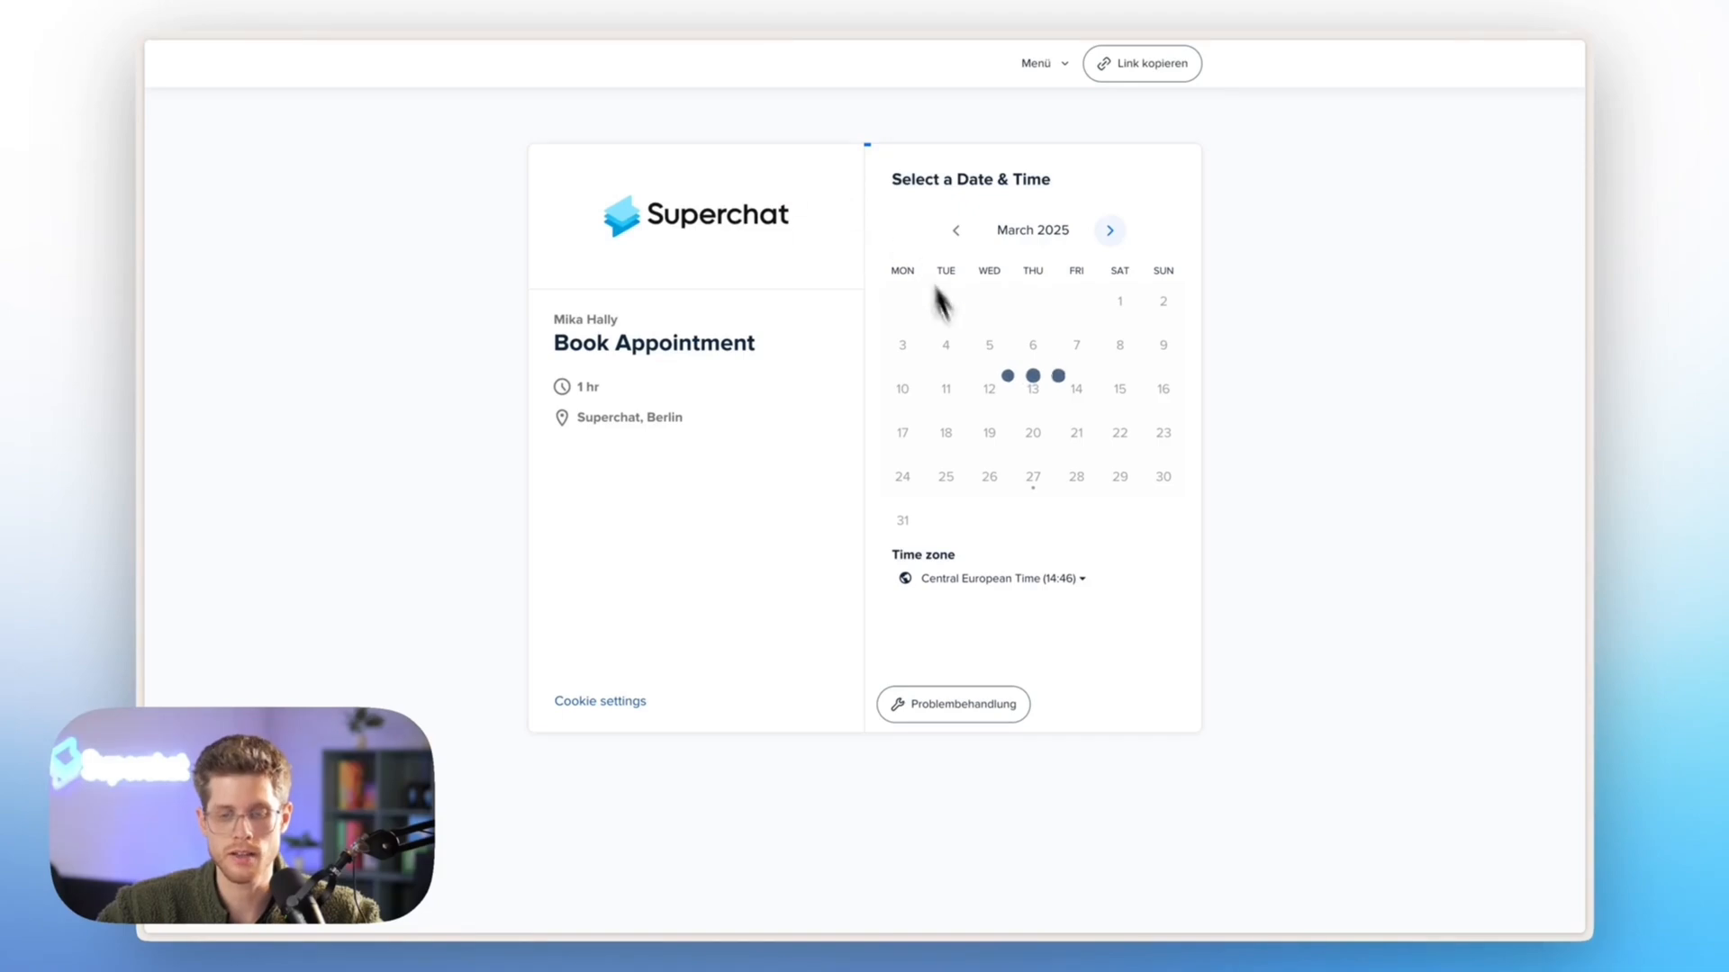
Select Friday, April 11, 2025 at 09:00 as the appointment slot on the booking page
left_click(1110, 231)
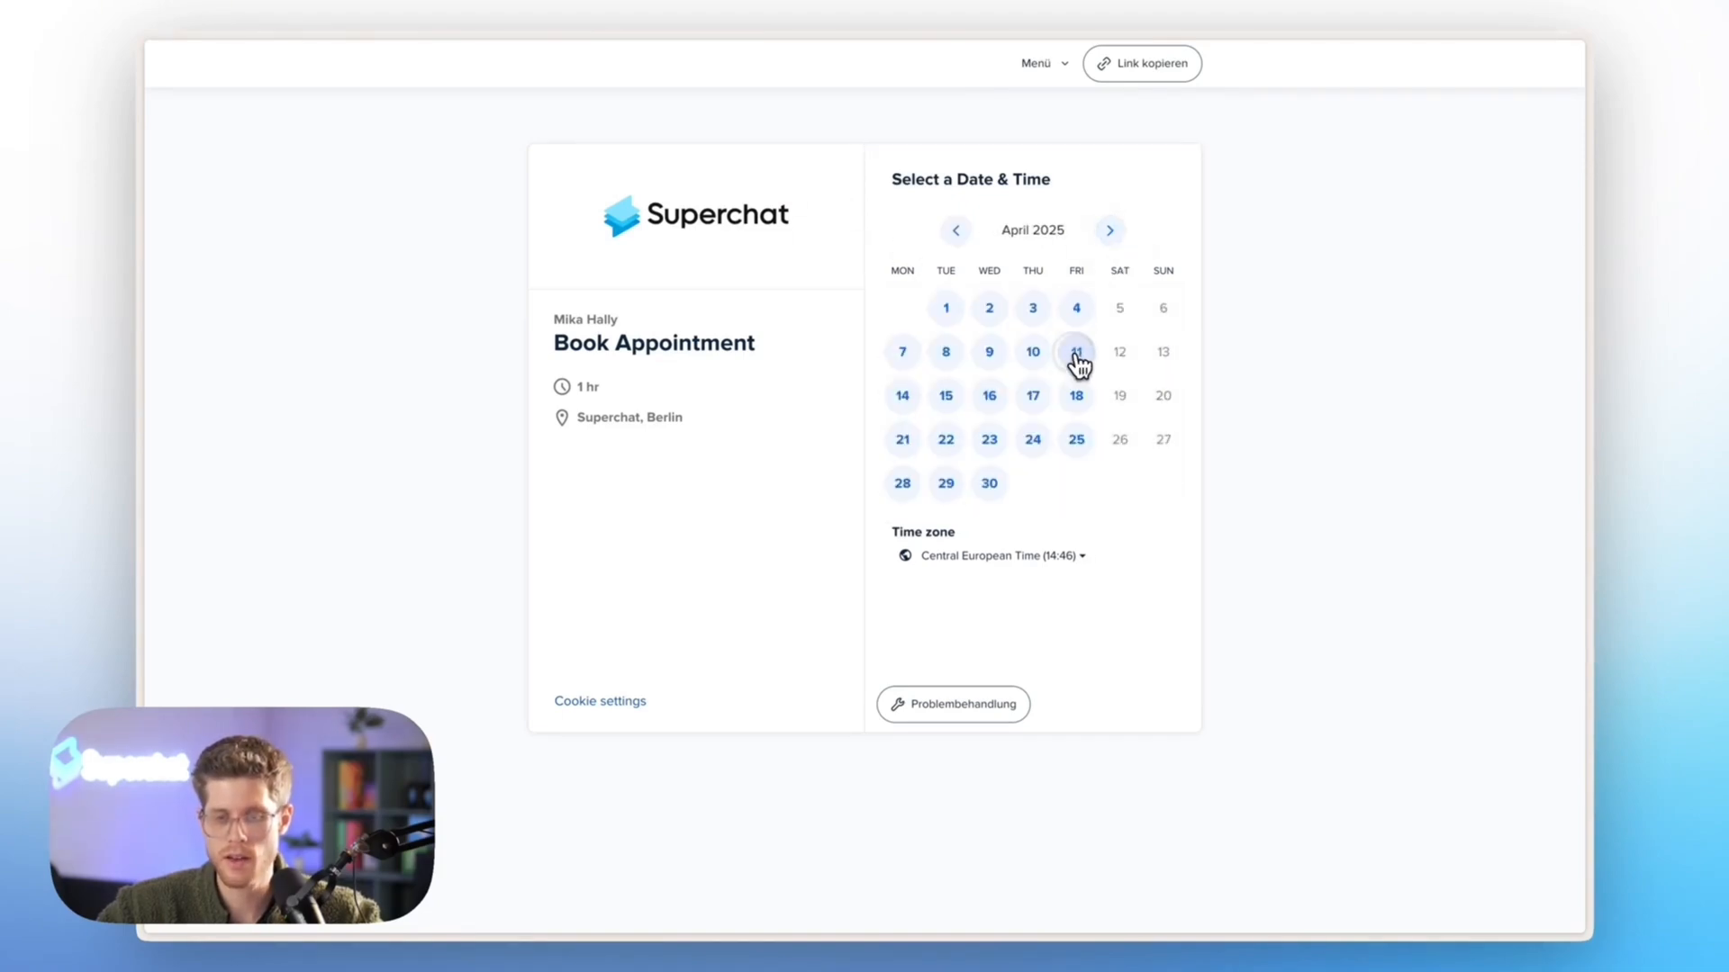
left_click(1077, 358)
left_click(1146, 288)
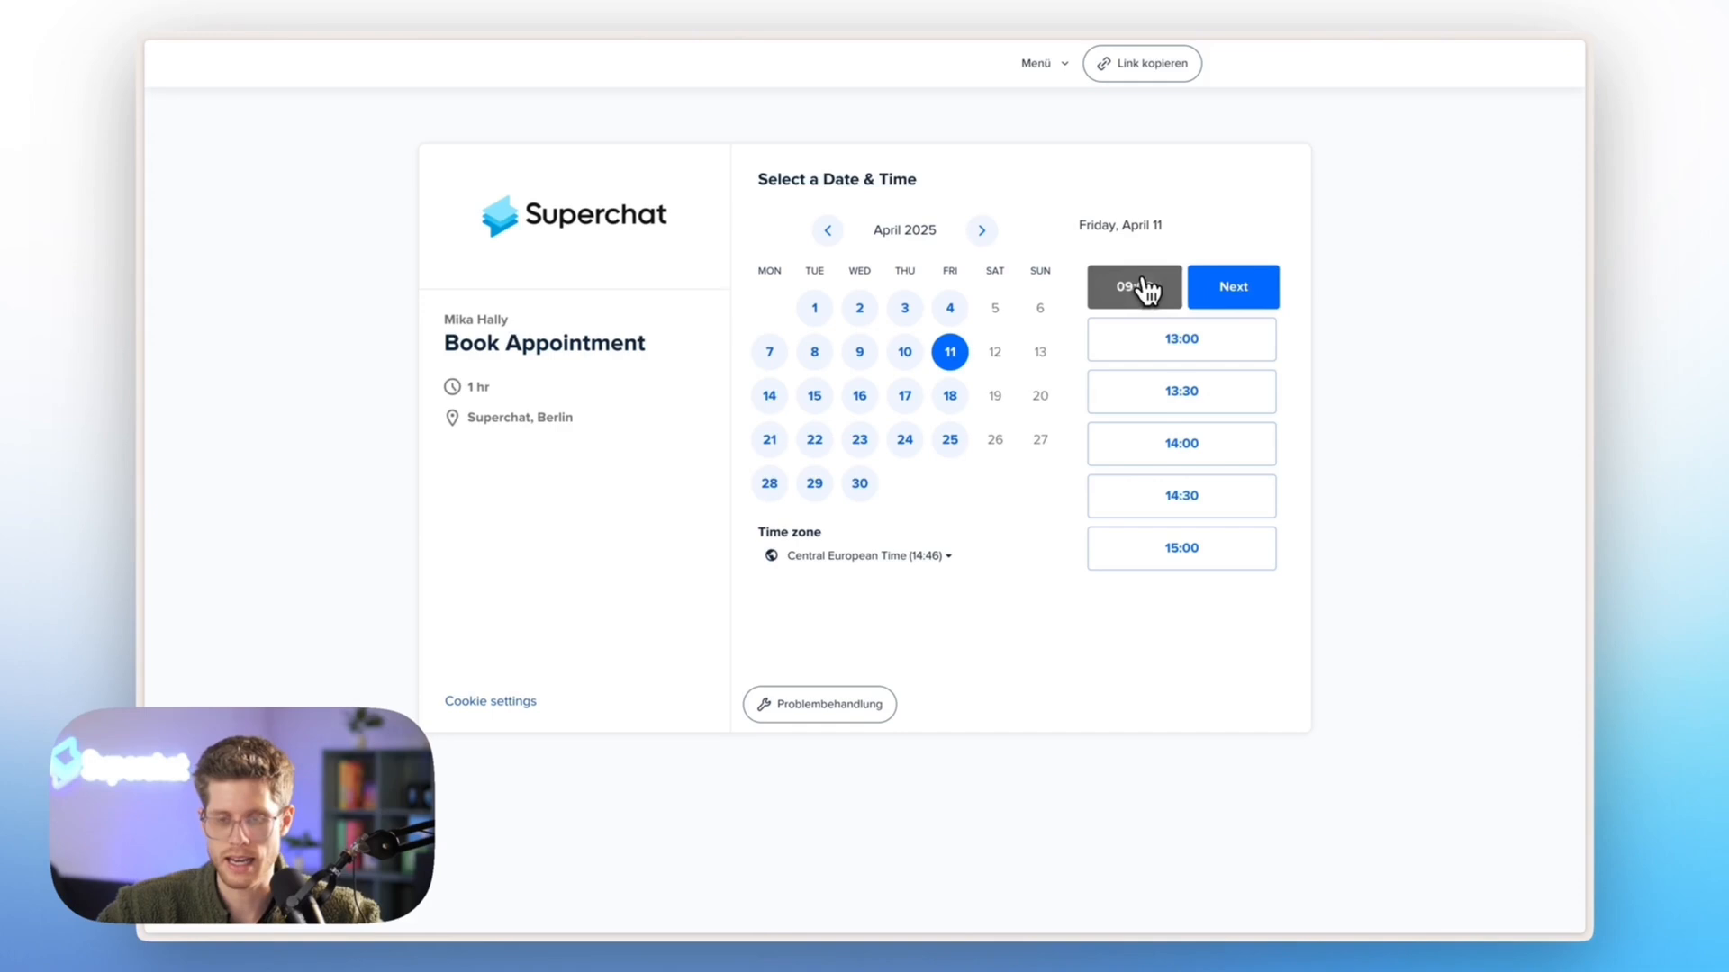
Continue to the booking details and fill in the invitee's first and last name
left_click(1228, 286)
left_click(834, 238)
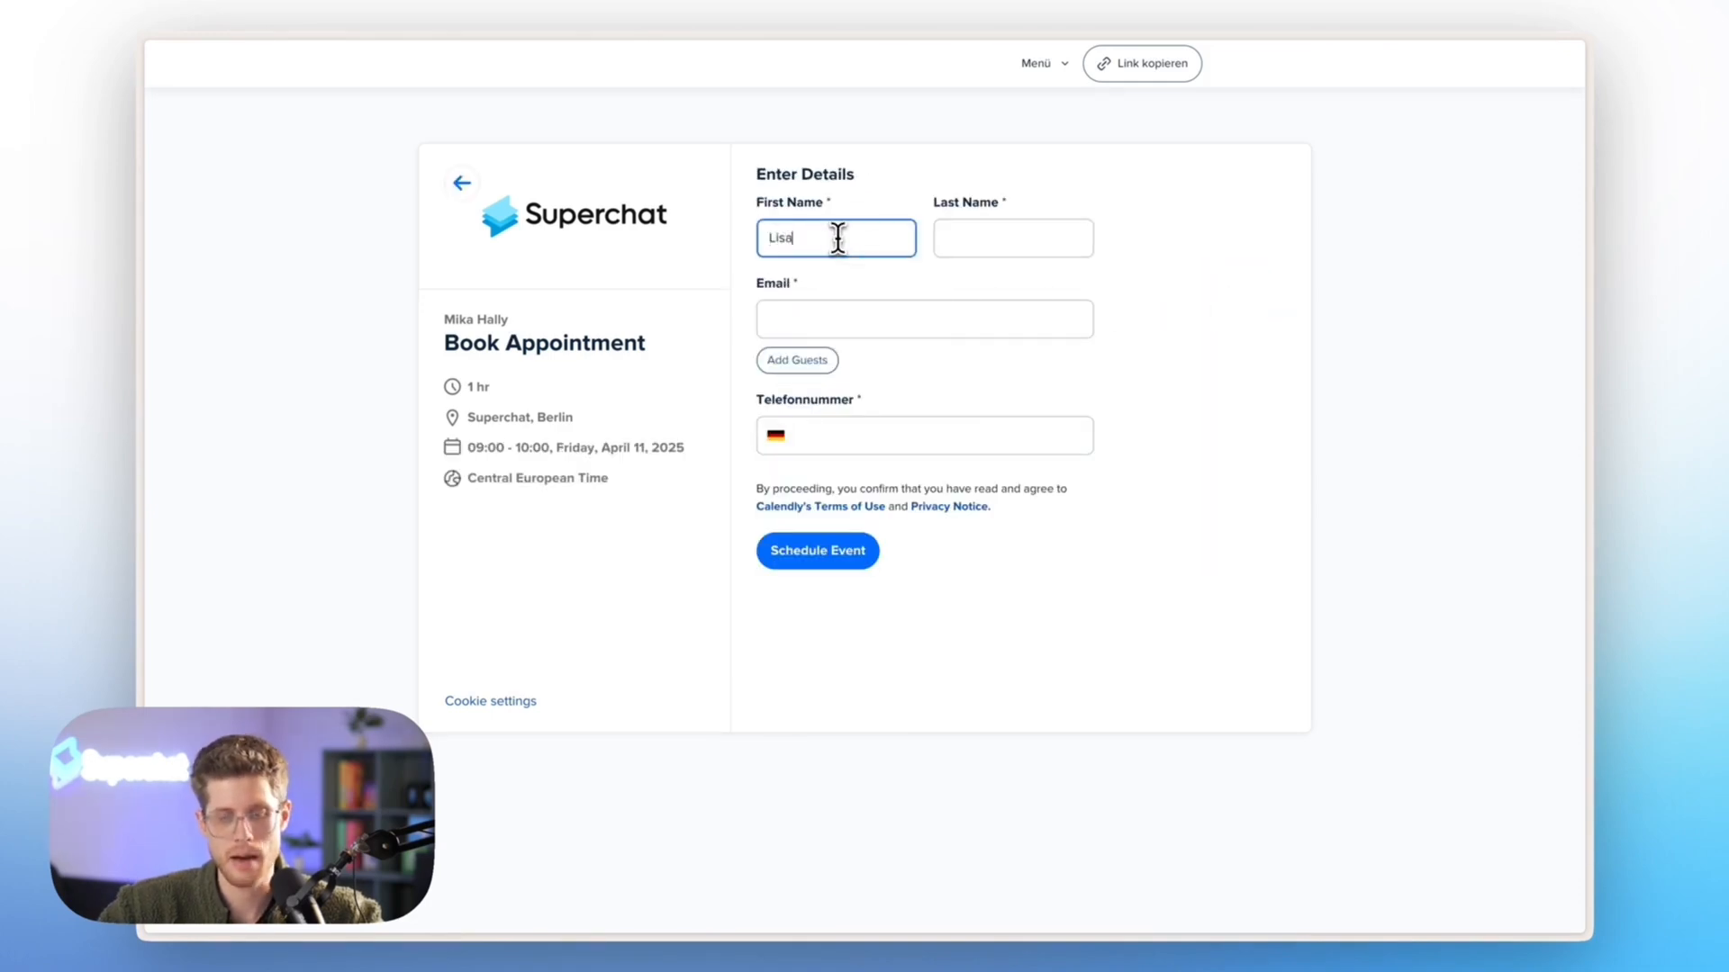
key("Tab")
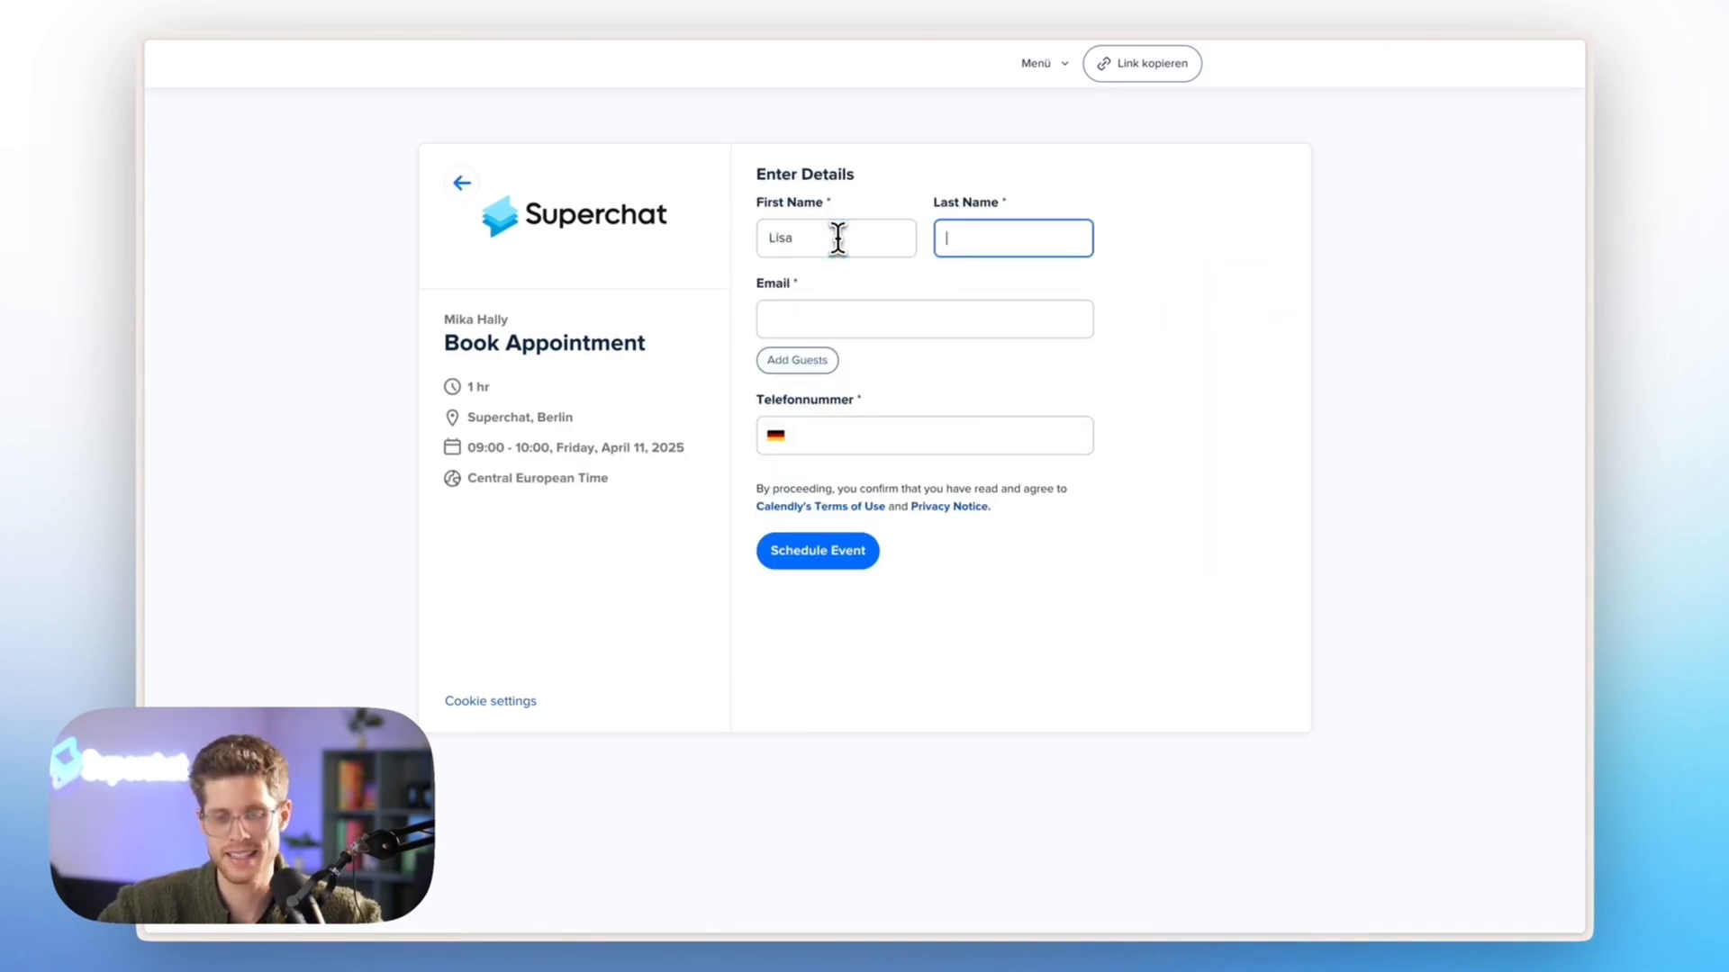
Fill in the invitee's e-mail address and phone number and schedule the event
left_click(810, 320)
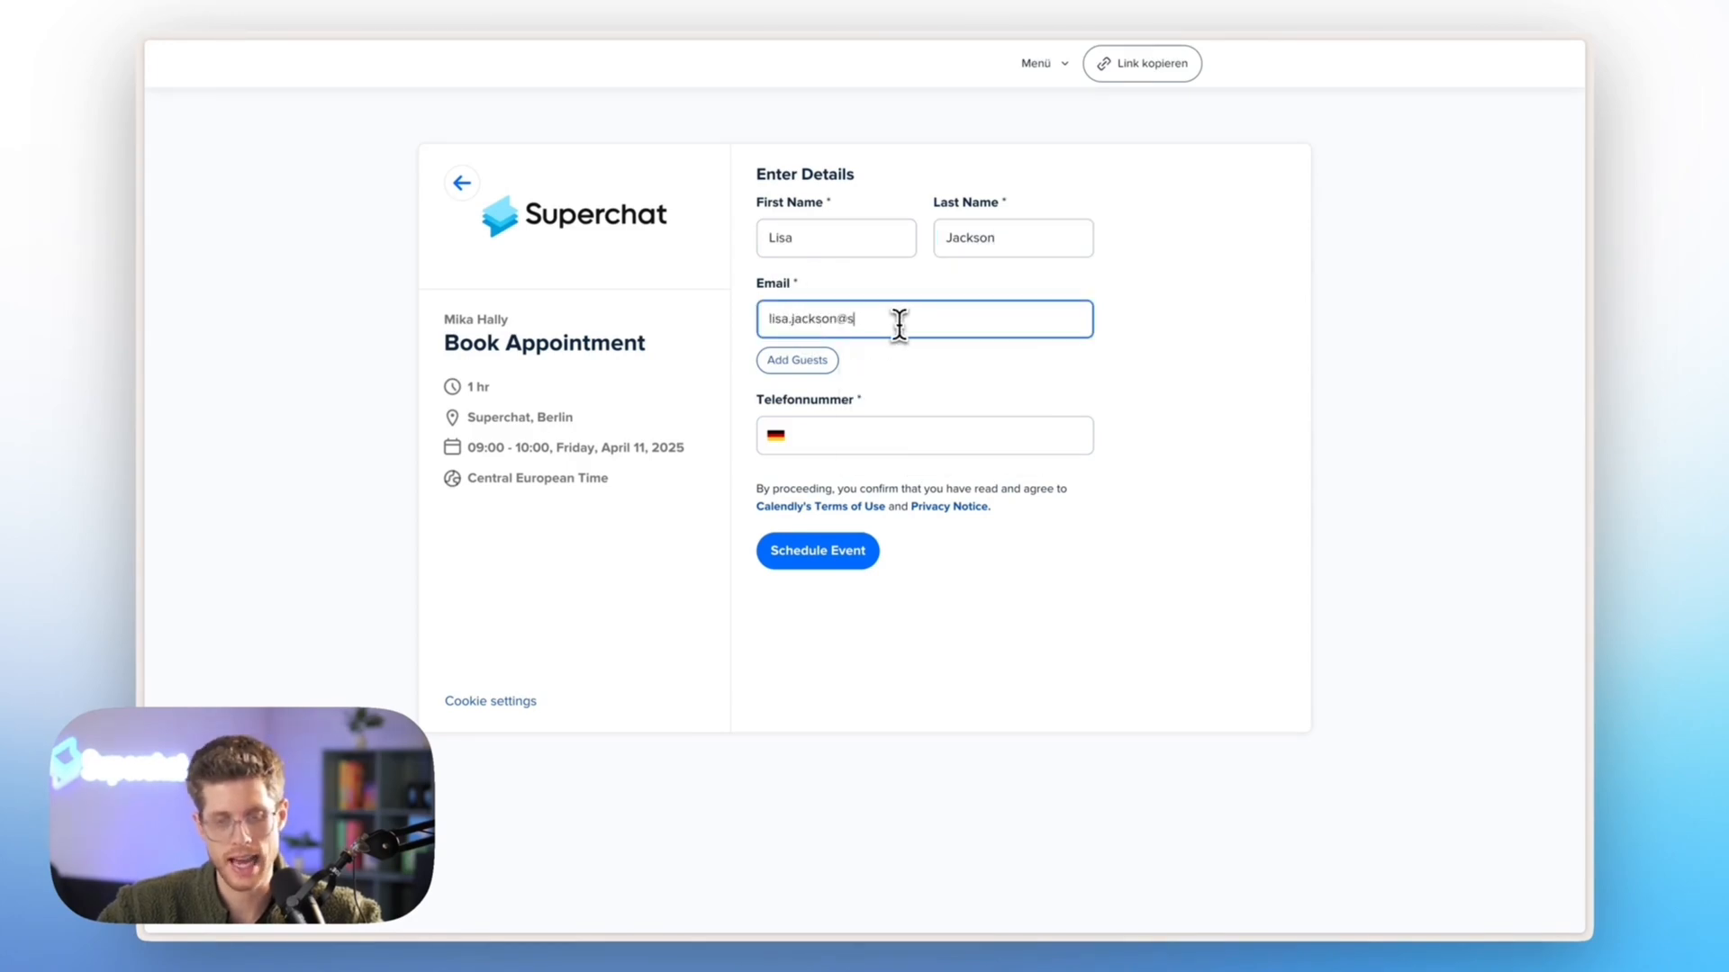
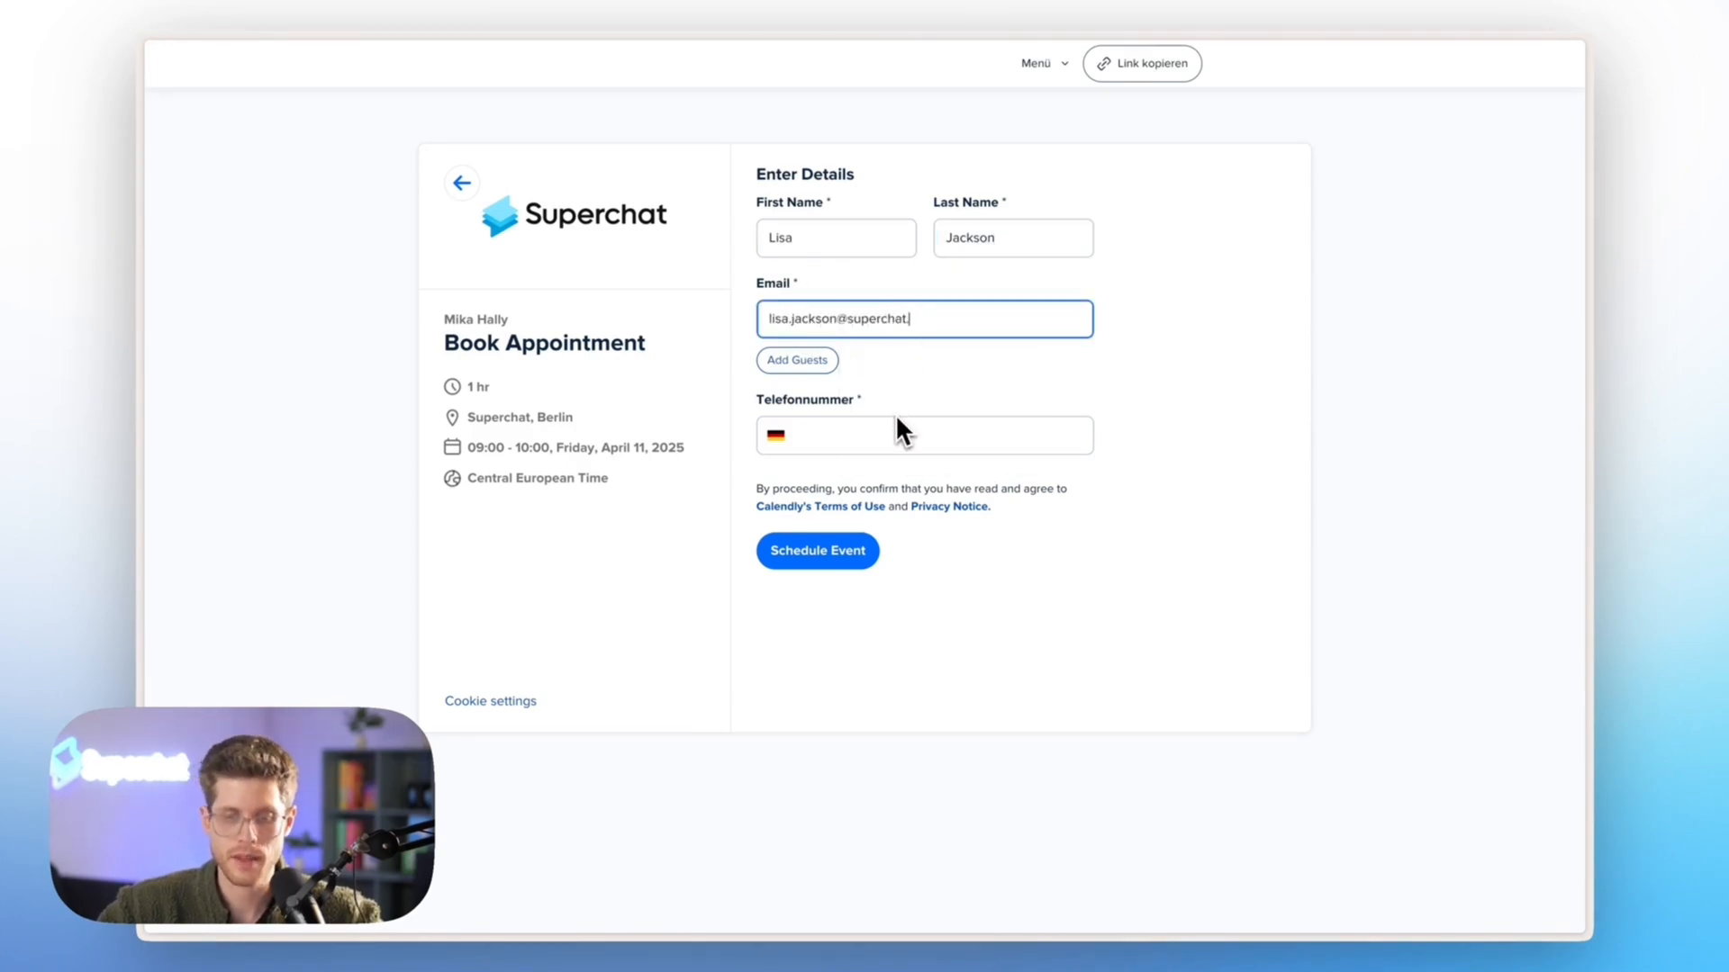
left_click(893, 414)
left_click(878, 488)
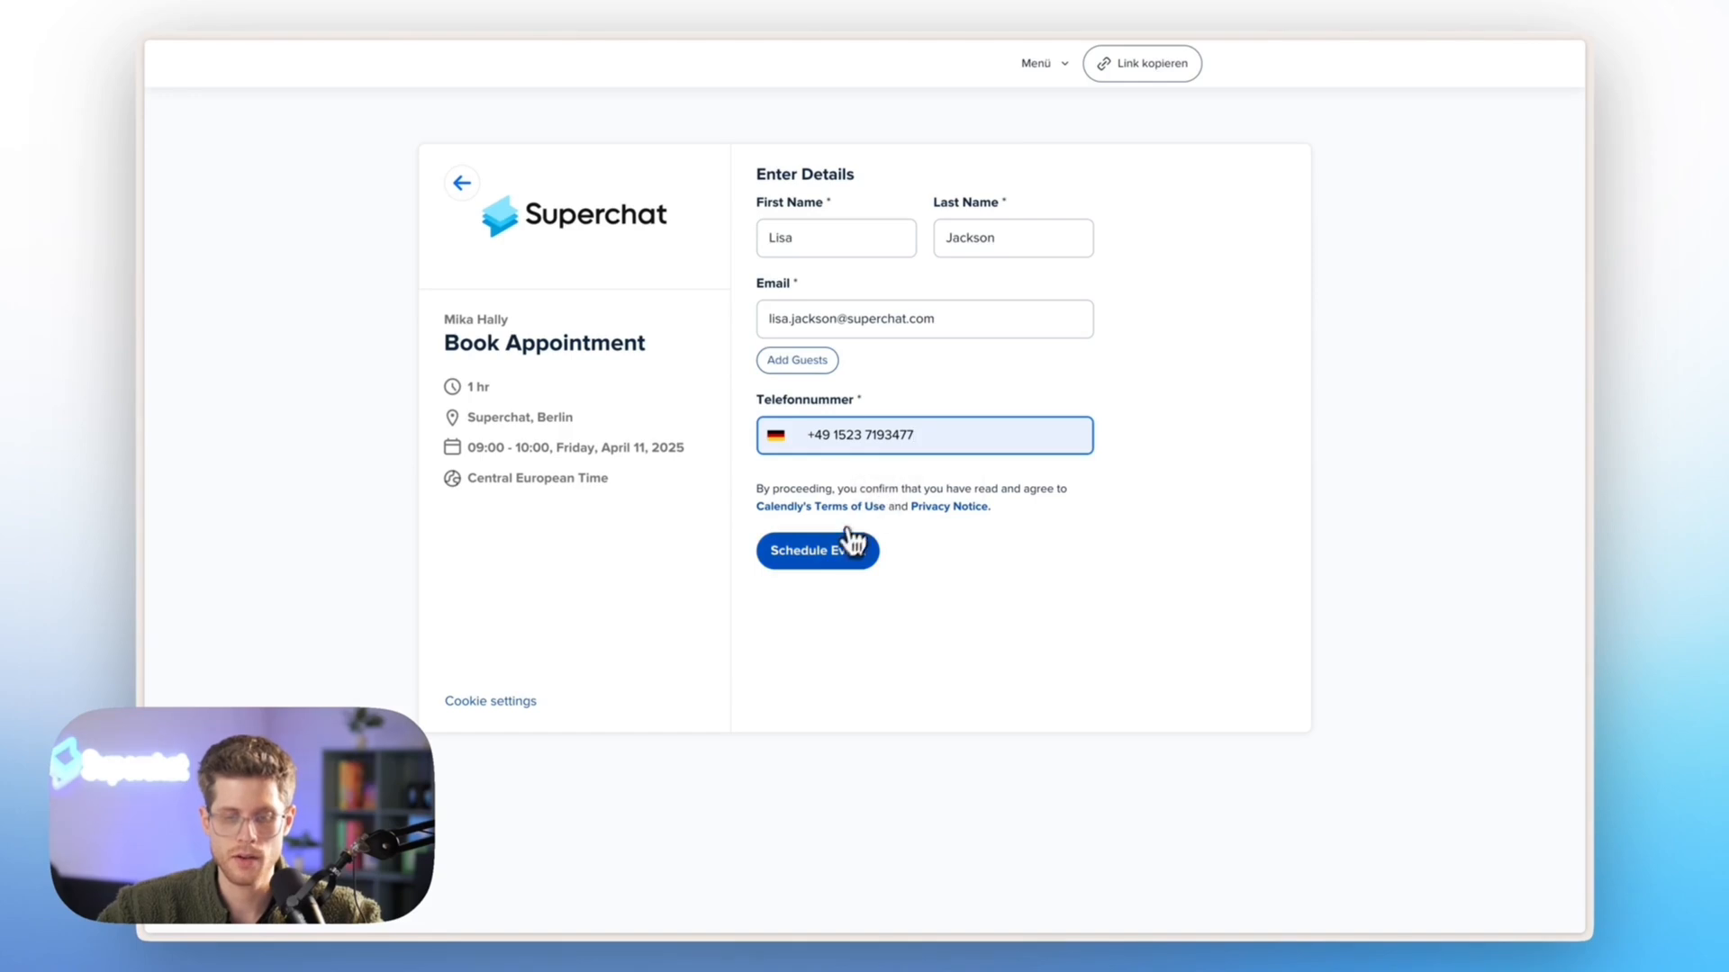
left_click(837, 551)
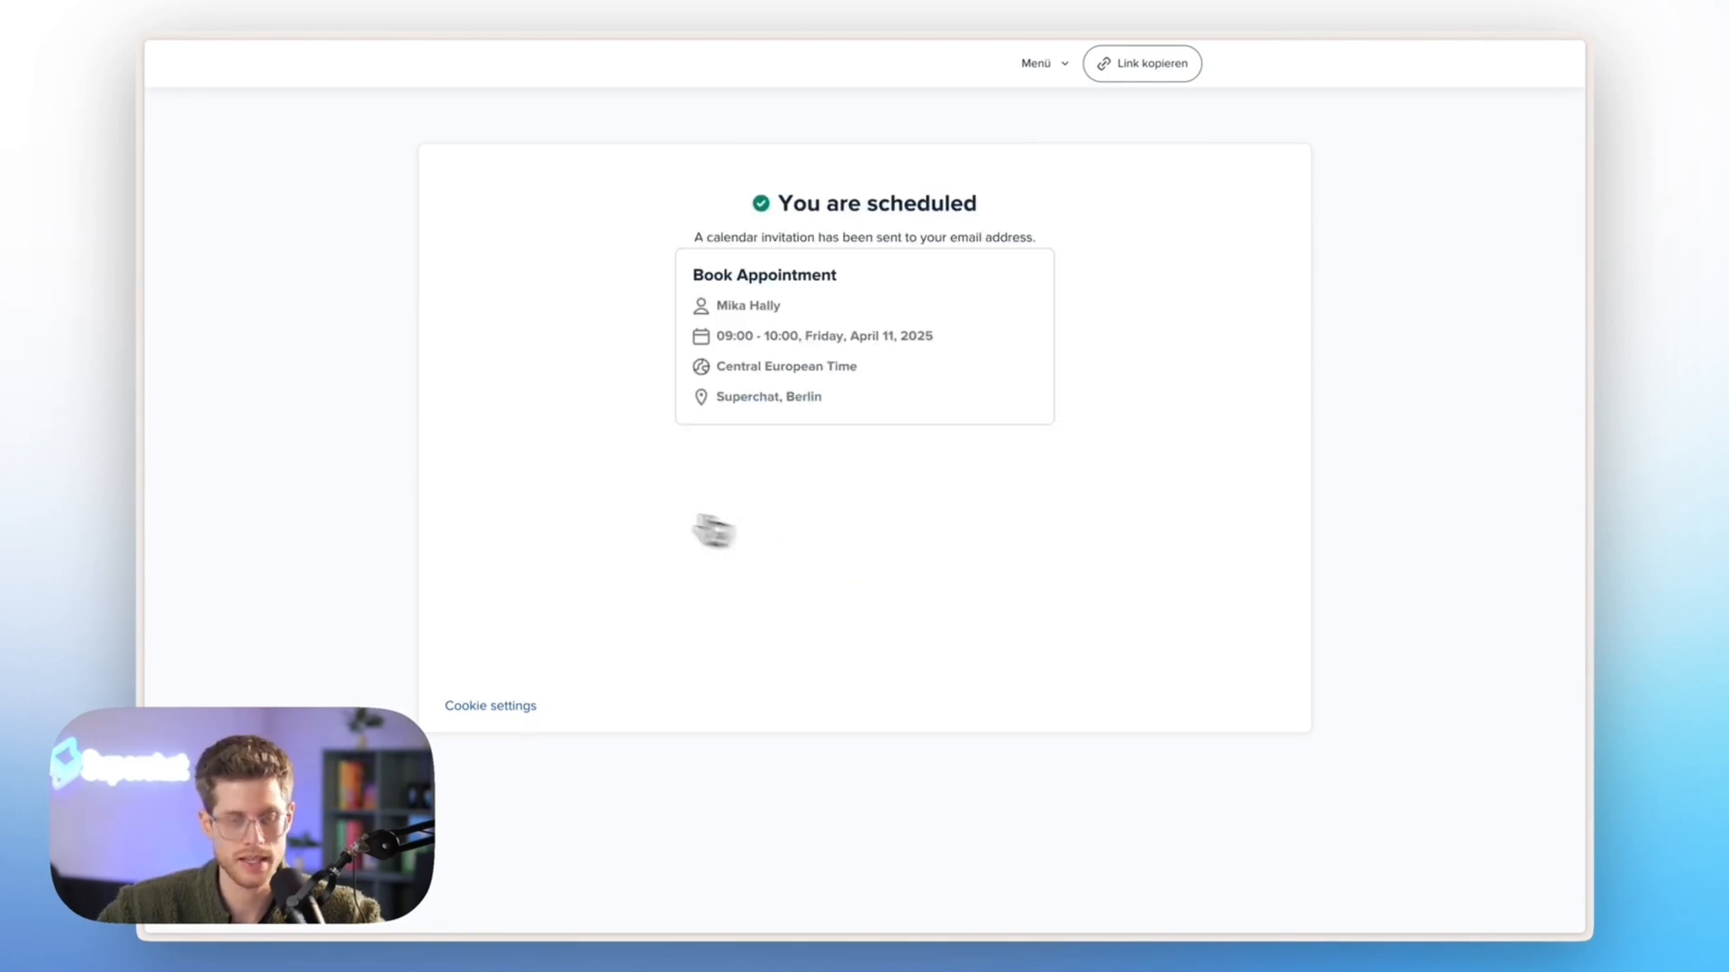
Check the Superchat inbox for the new booking's confirmation and publish the Superchat Academy Demo Zap in Zapier
mouse_move(141, 464)
left_click(200, 466)
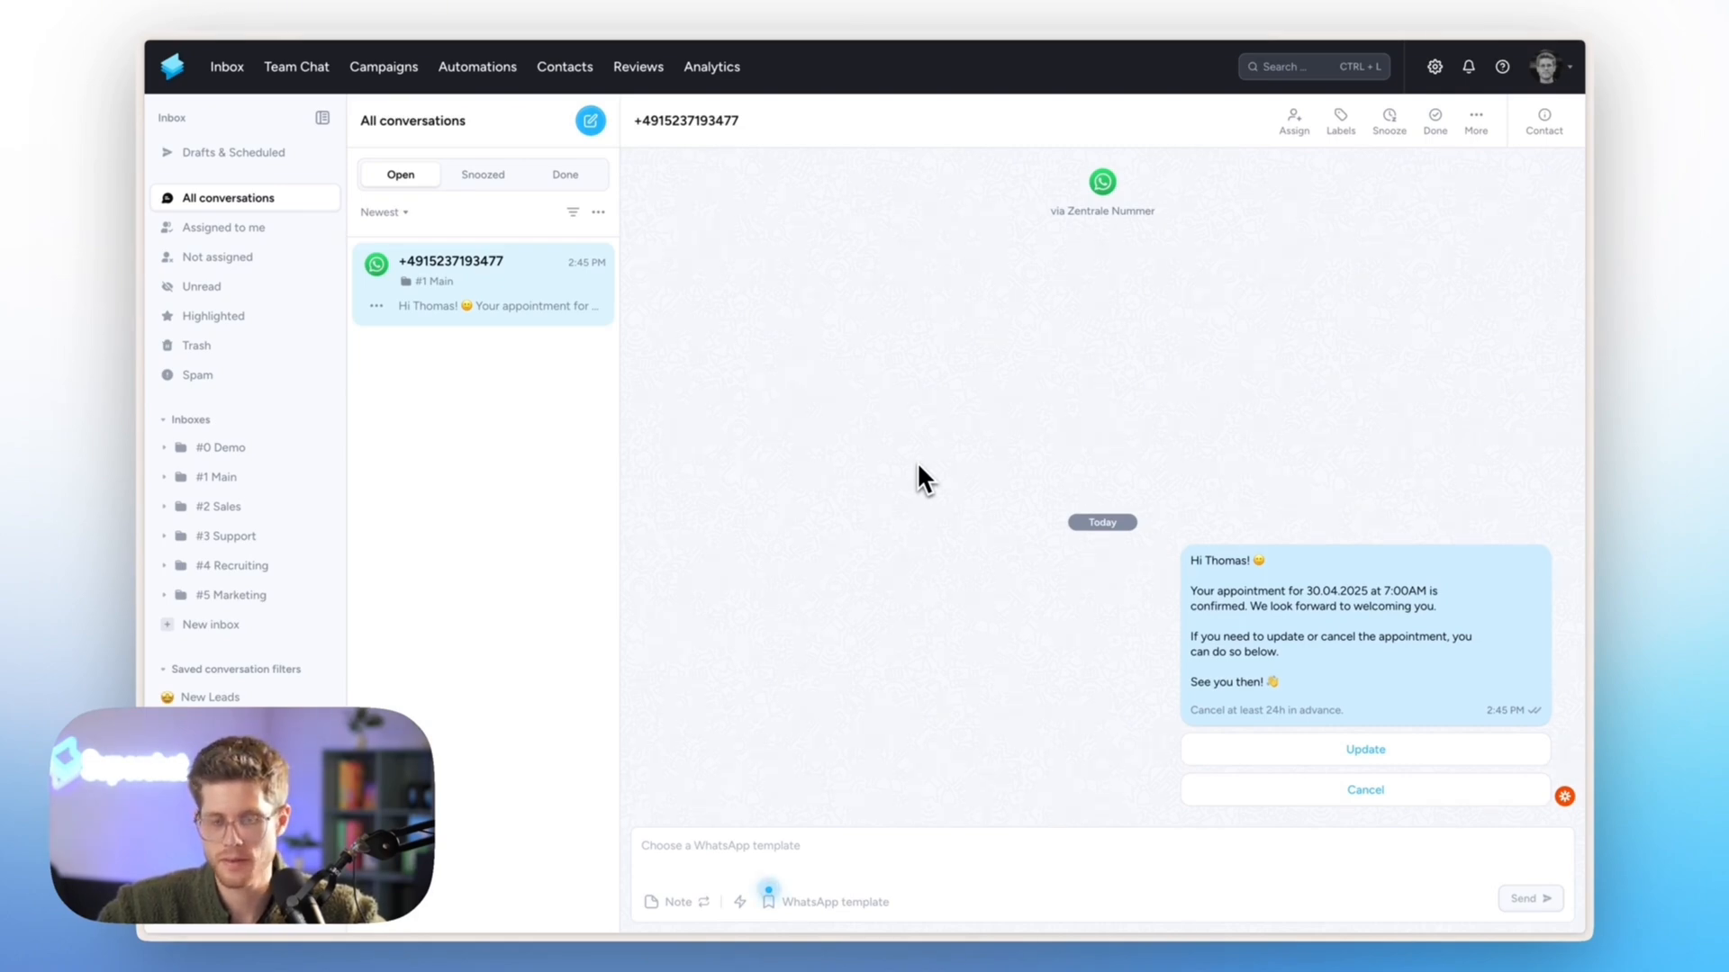
mouse_move(198, 438)
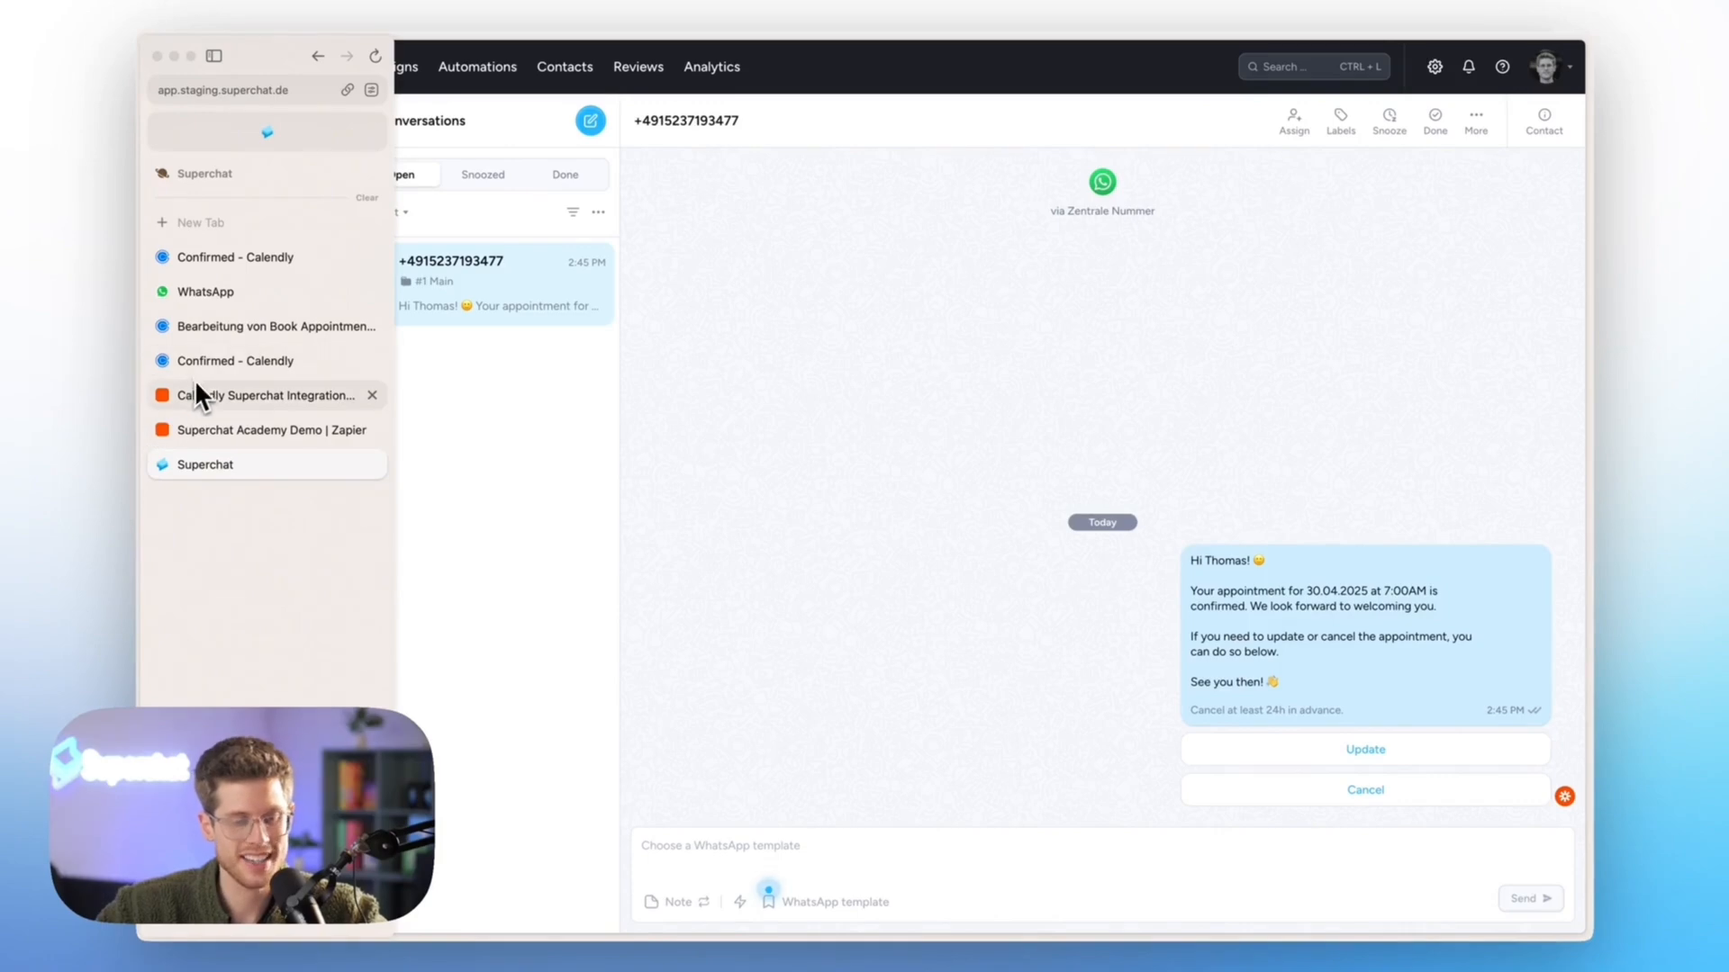
left_click(207, 428)
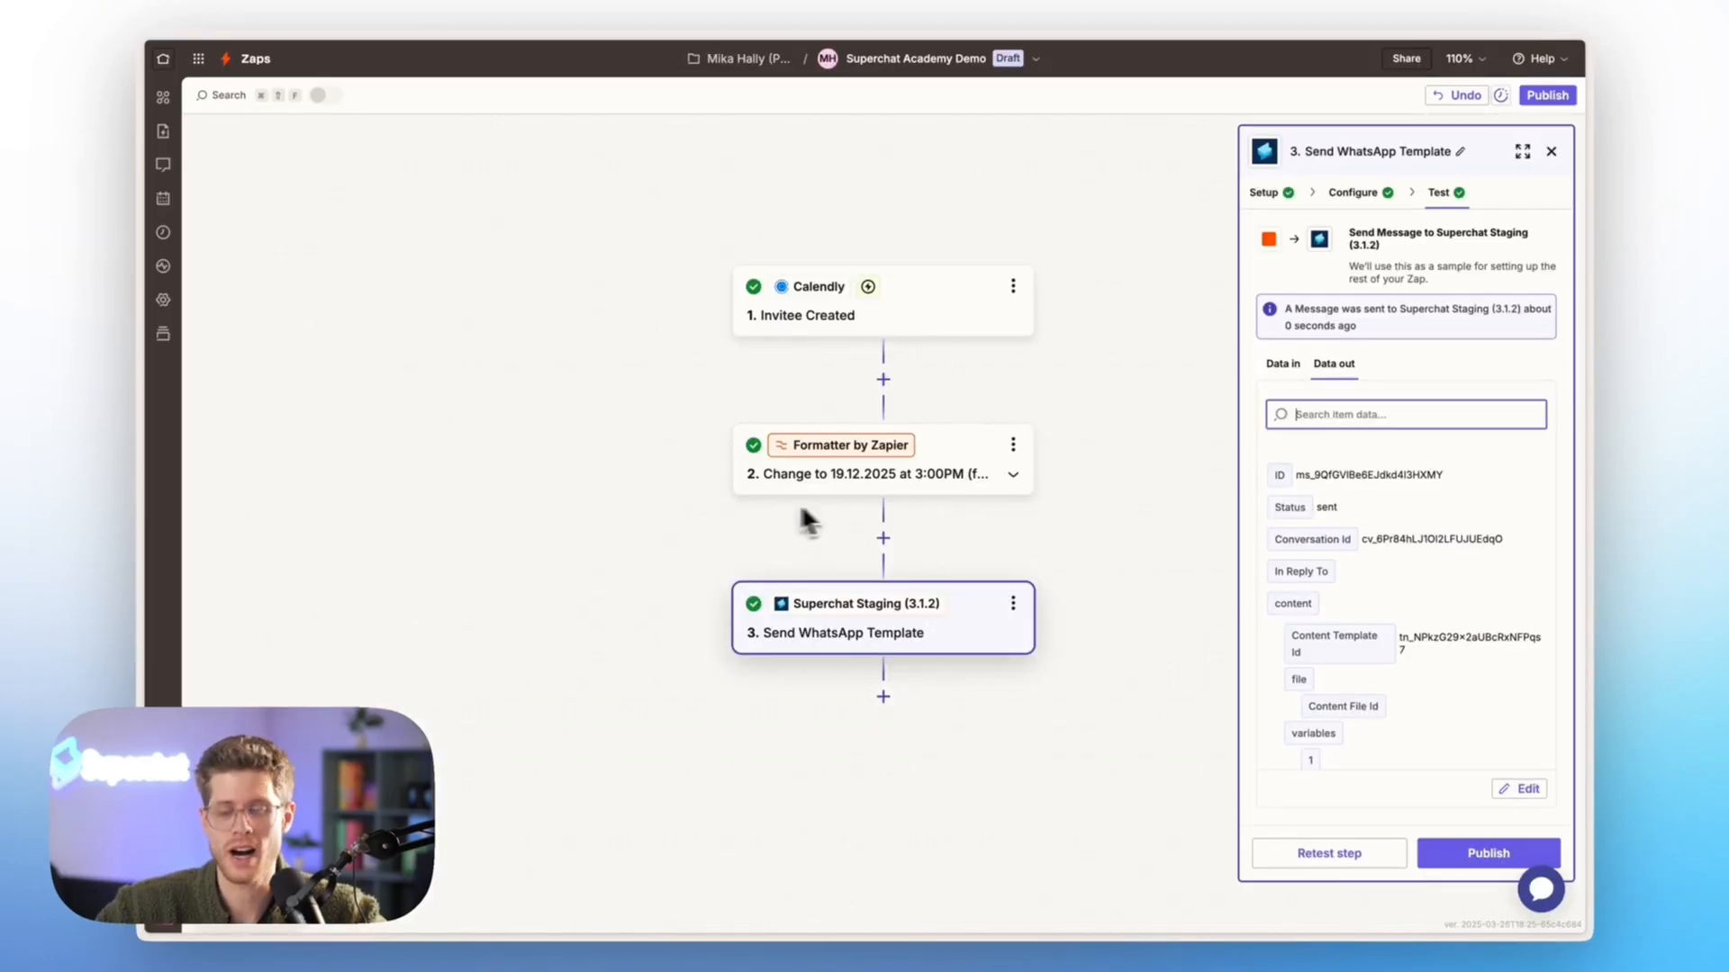
left_click(1463, 855)
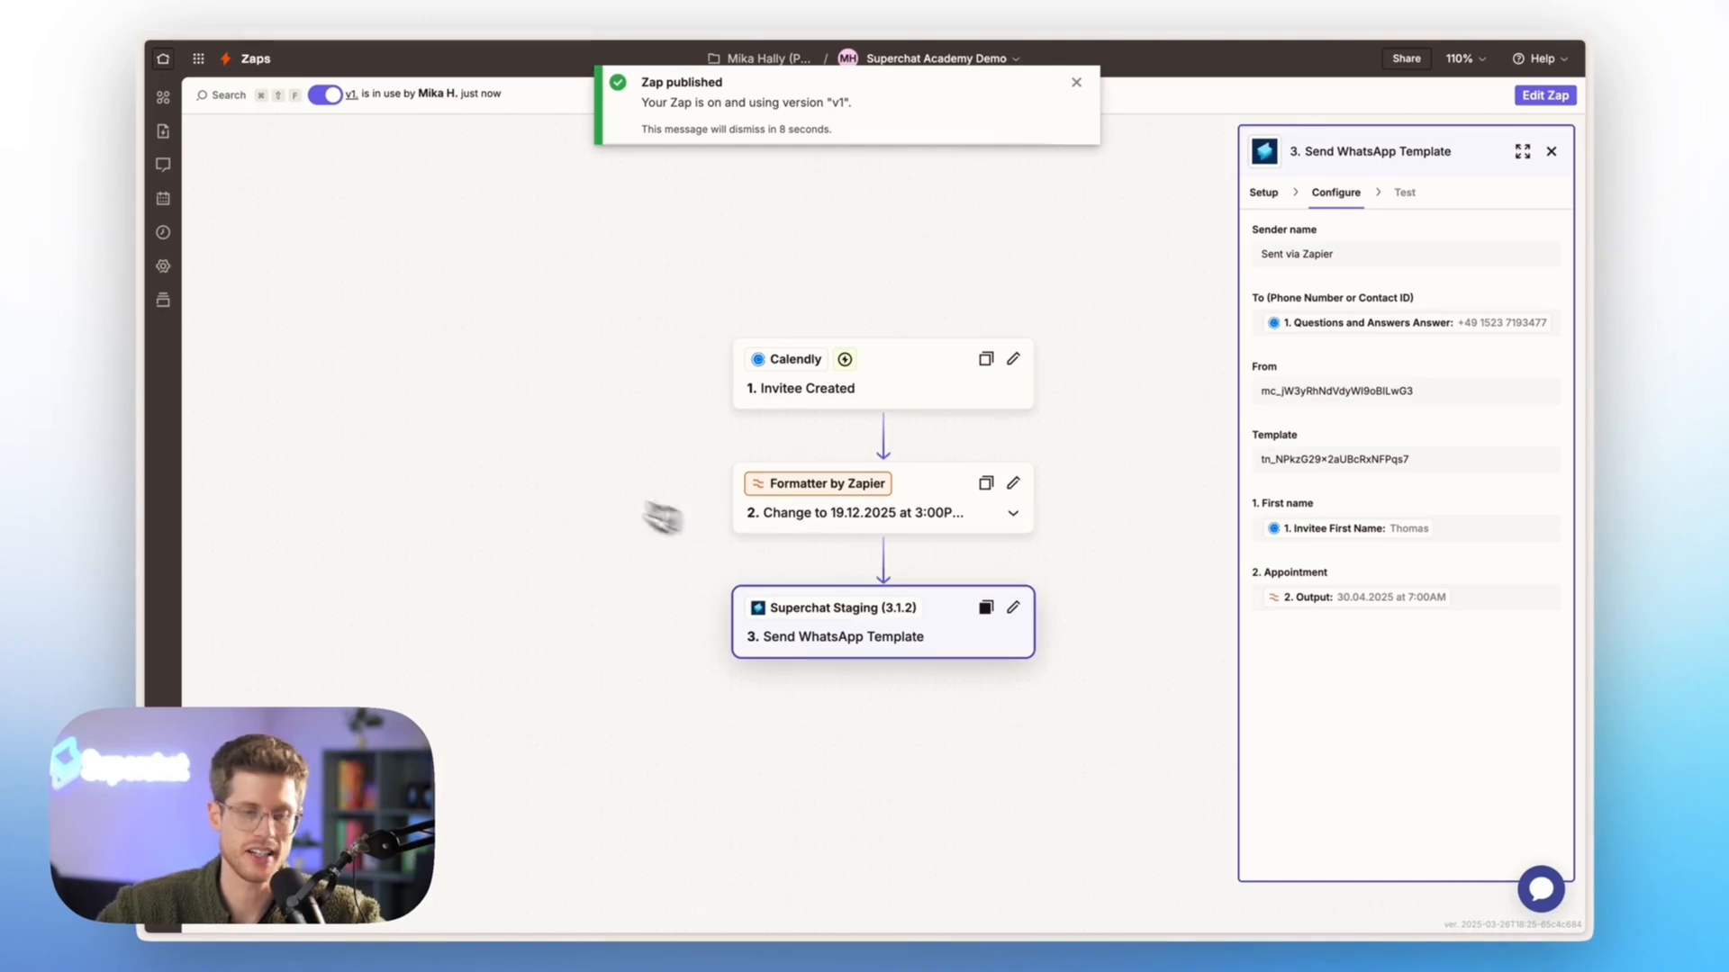
Check the Superchat inbox again for a new message and close the Calendly confirmation page for April 30, 2025
mouse_move(148, 378)
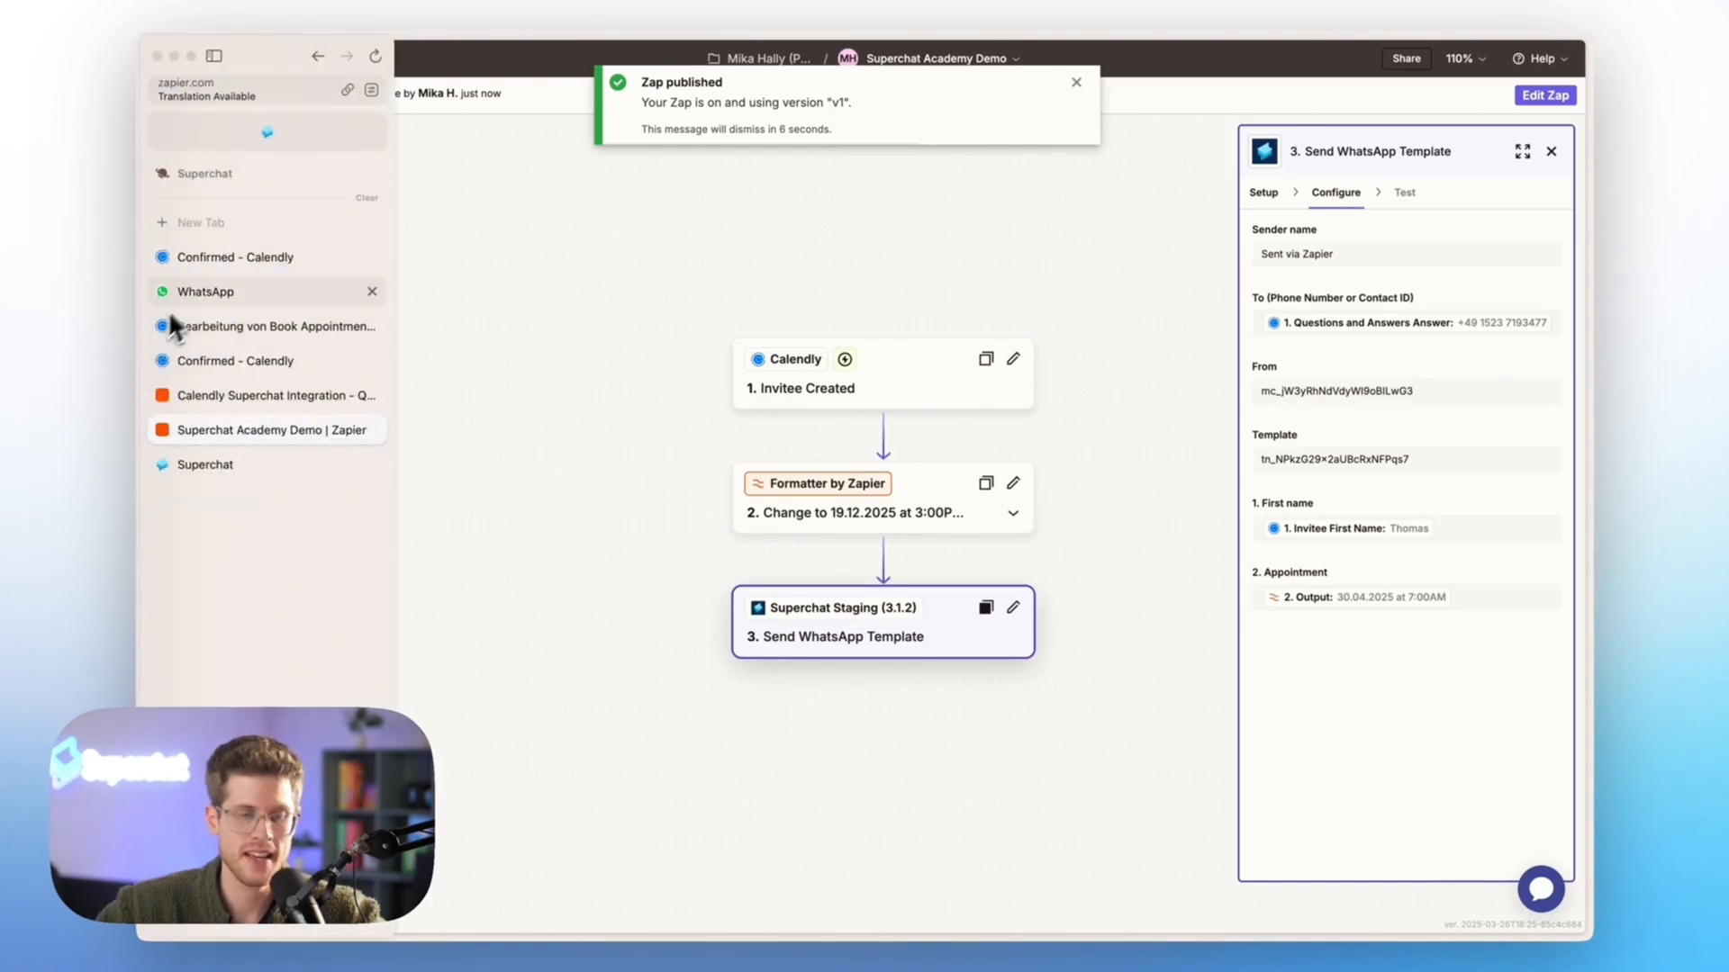
left_click(232, 464)
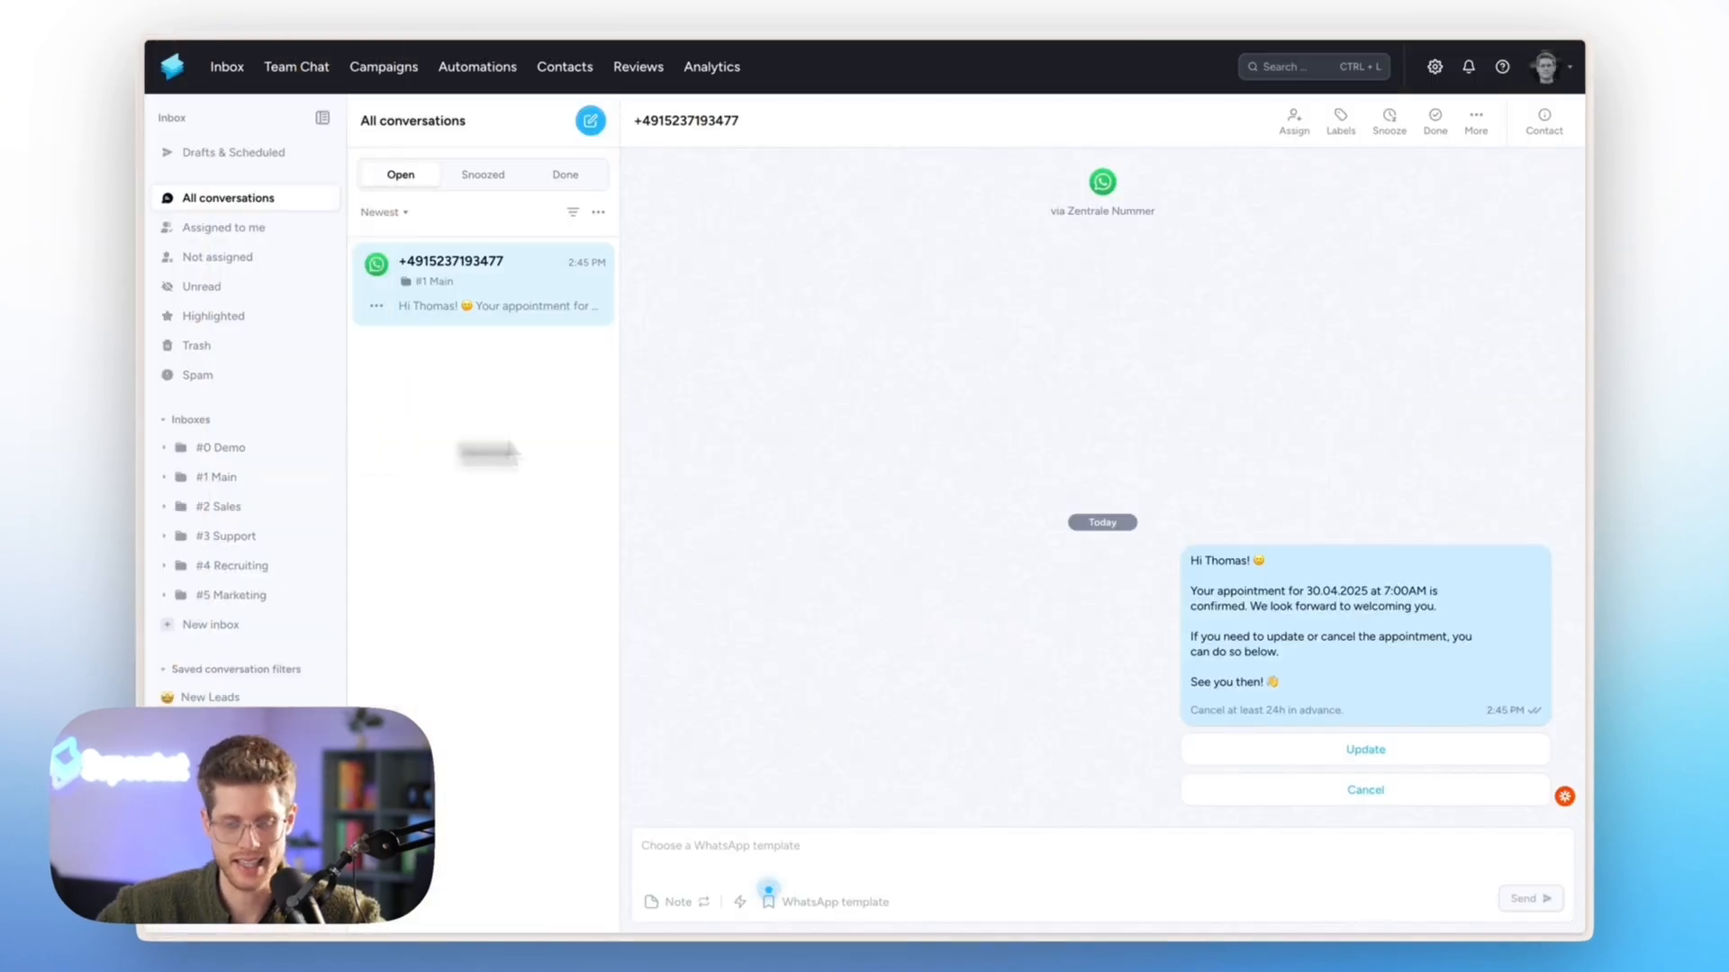
mouse_move(138, 388)
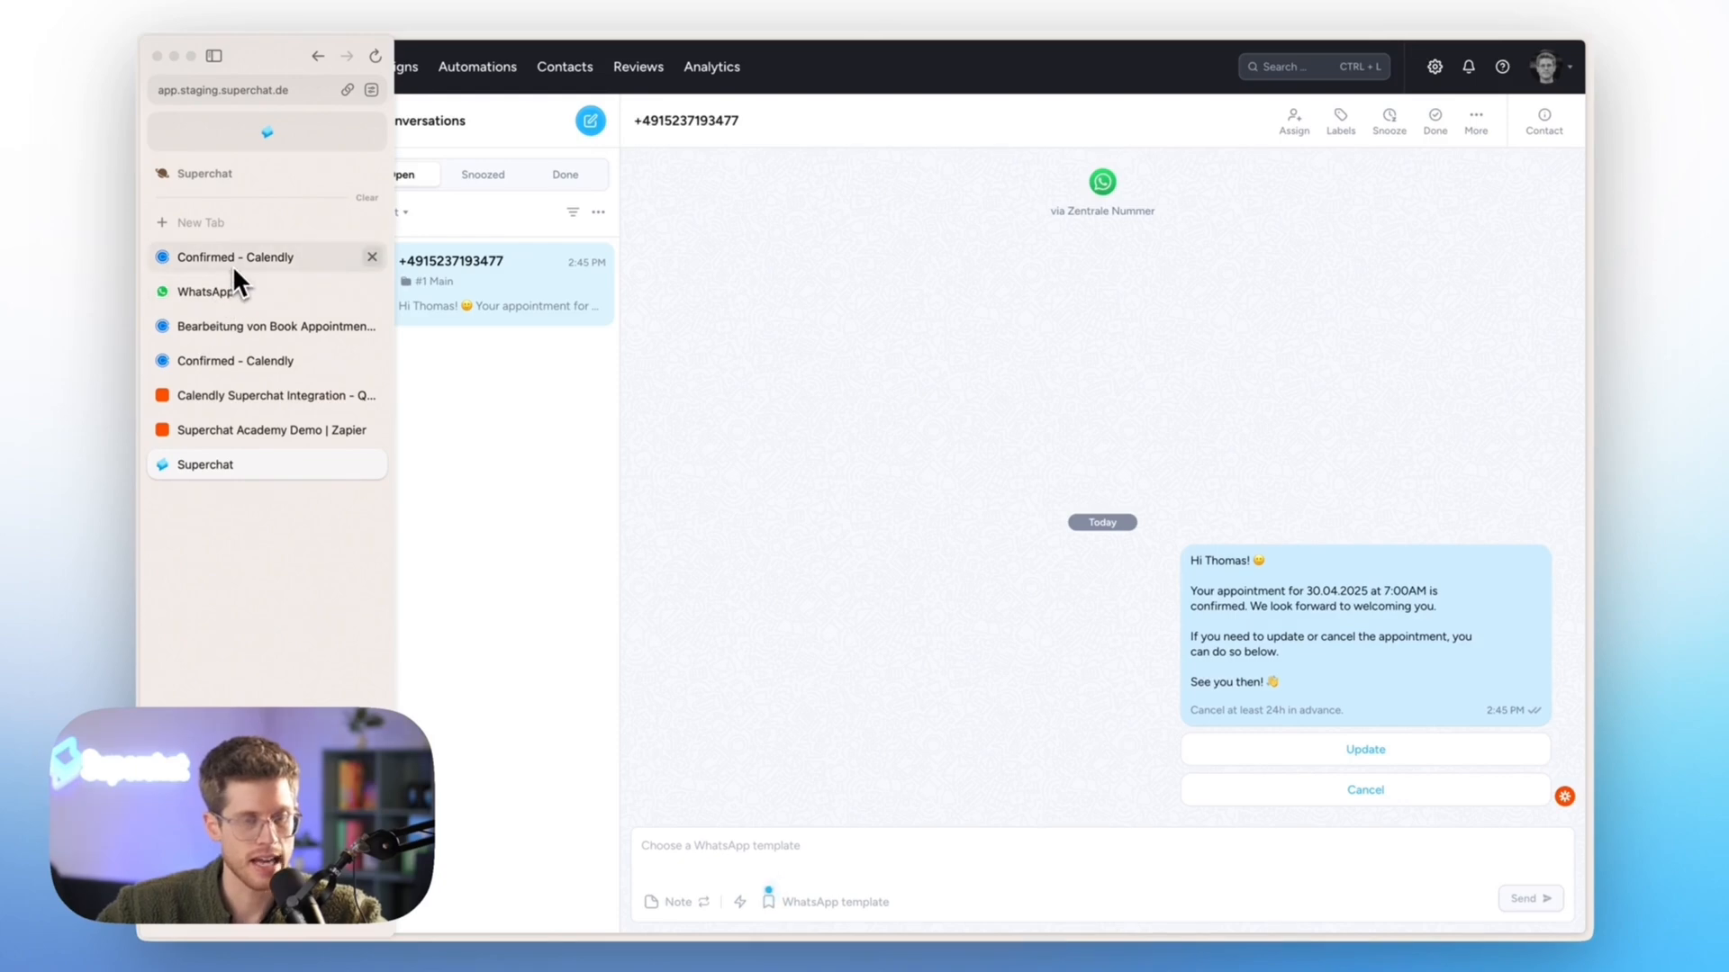
left_click(259, 360)
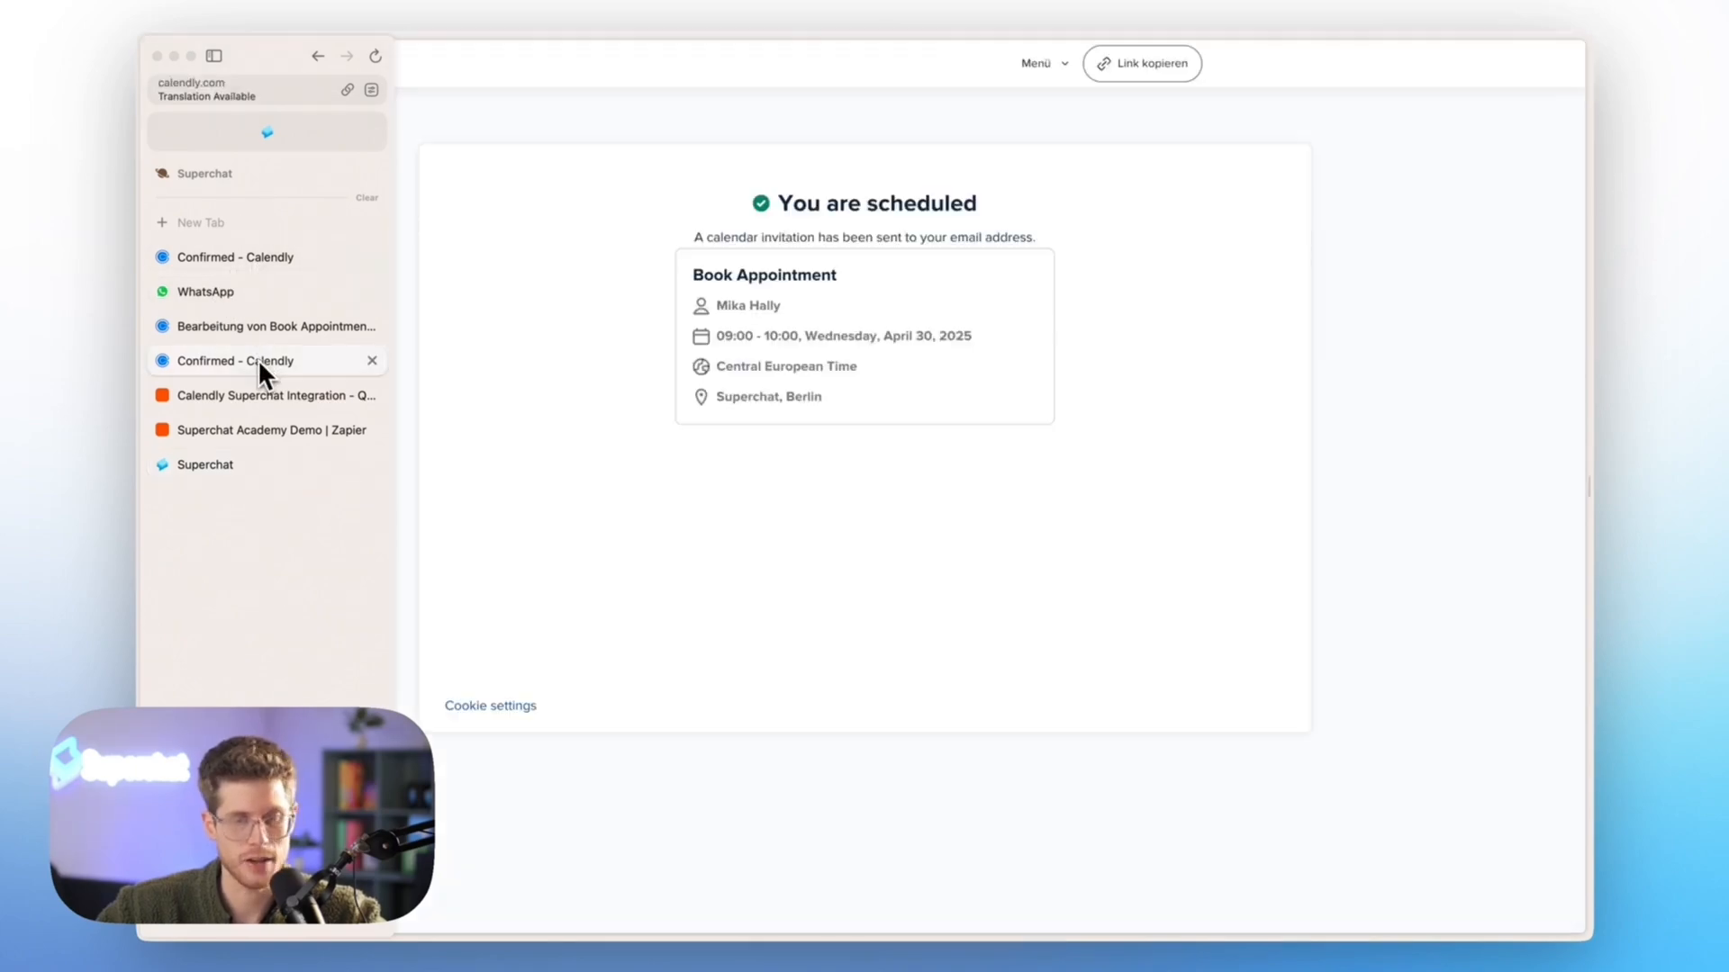
left_click(371, 360)
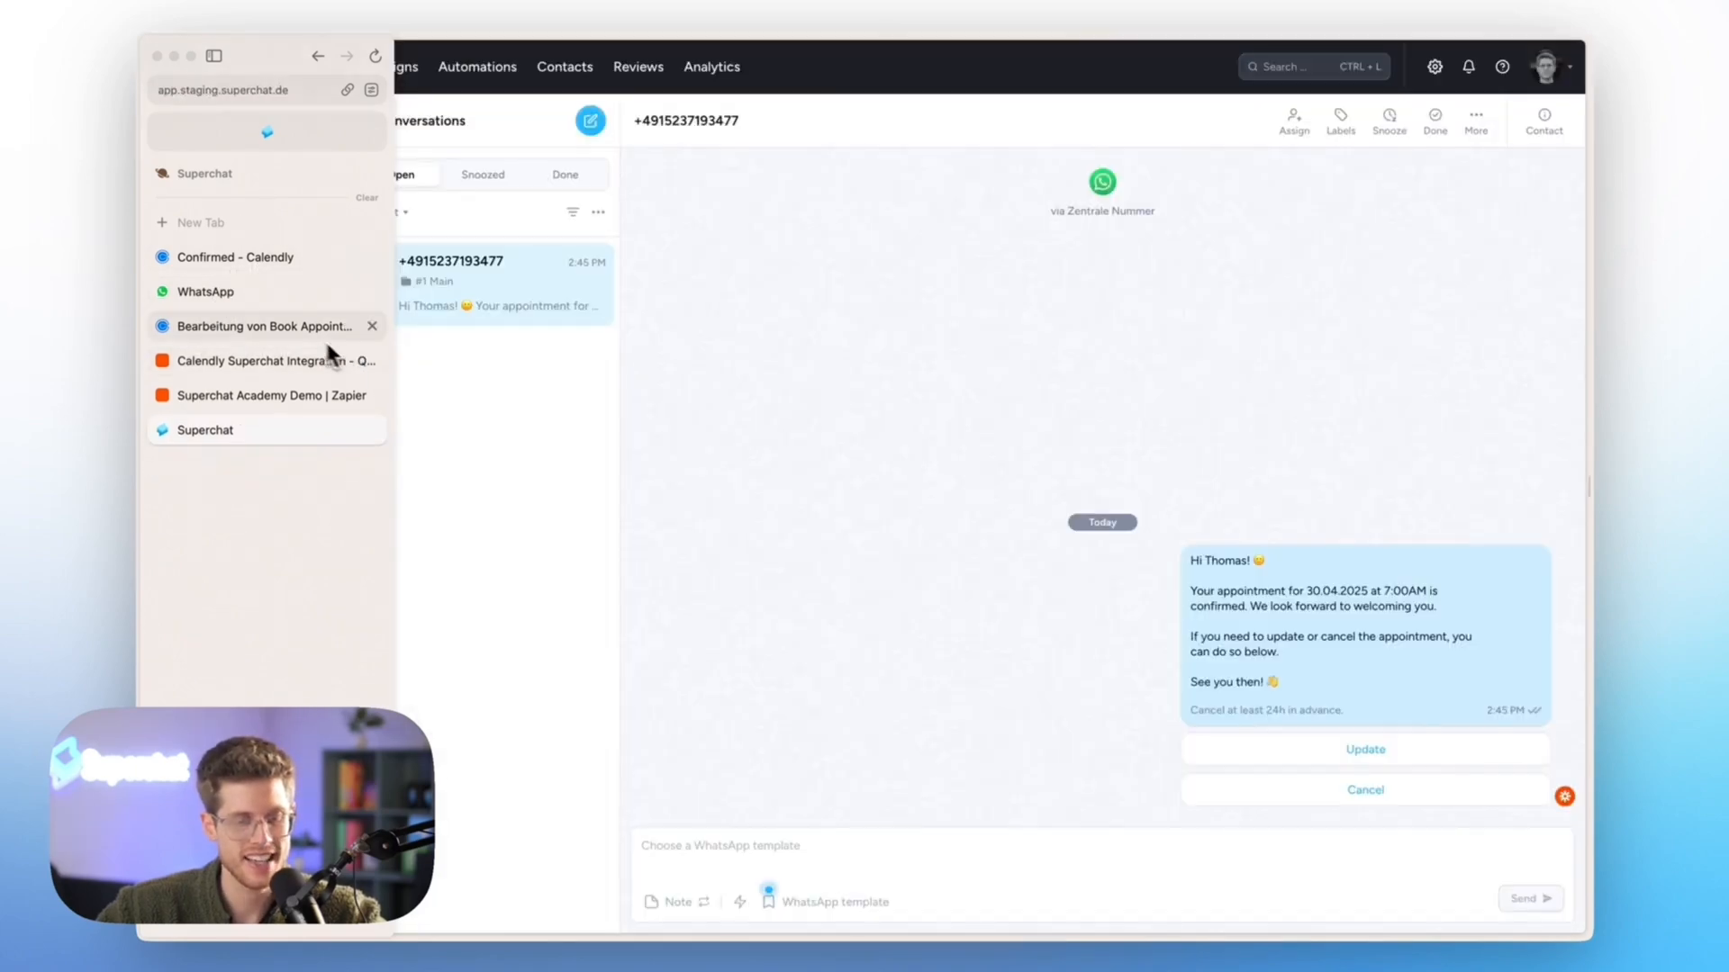
Switch to the Book Appointment event in Calendly, copy its booking link and open it in a new browser tab
left_click(295, 328)
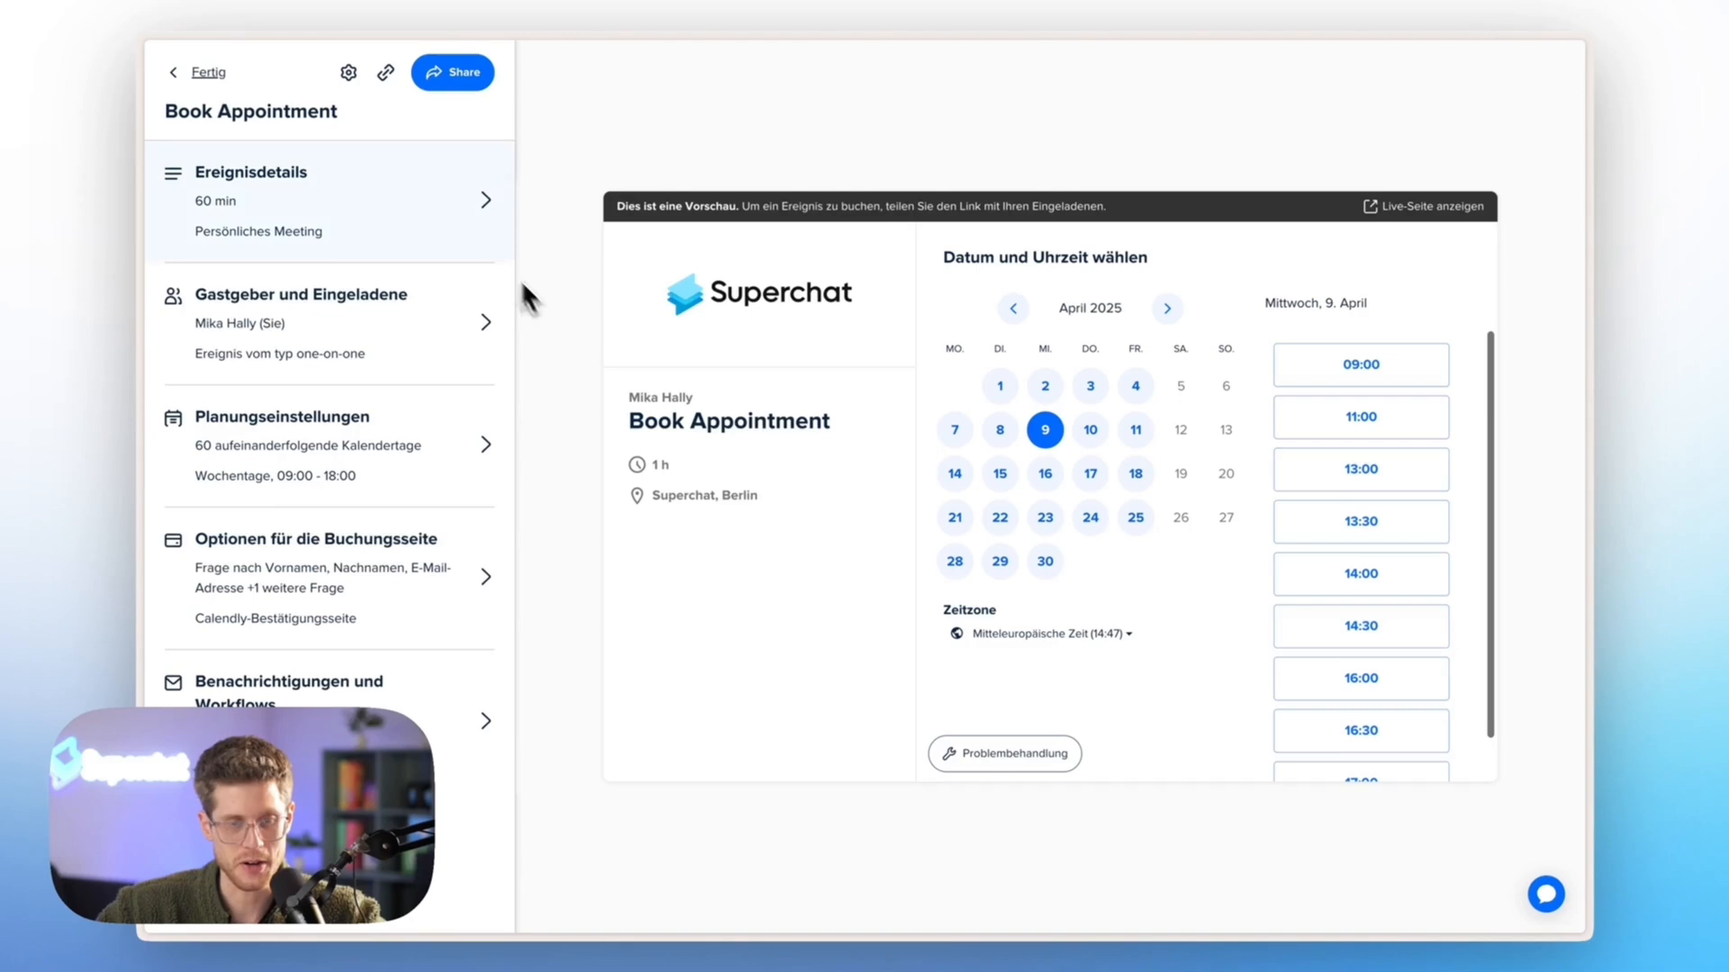
left_click(386, 75)
key("super+t")
key("super+v")
key("Return")
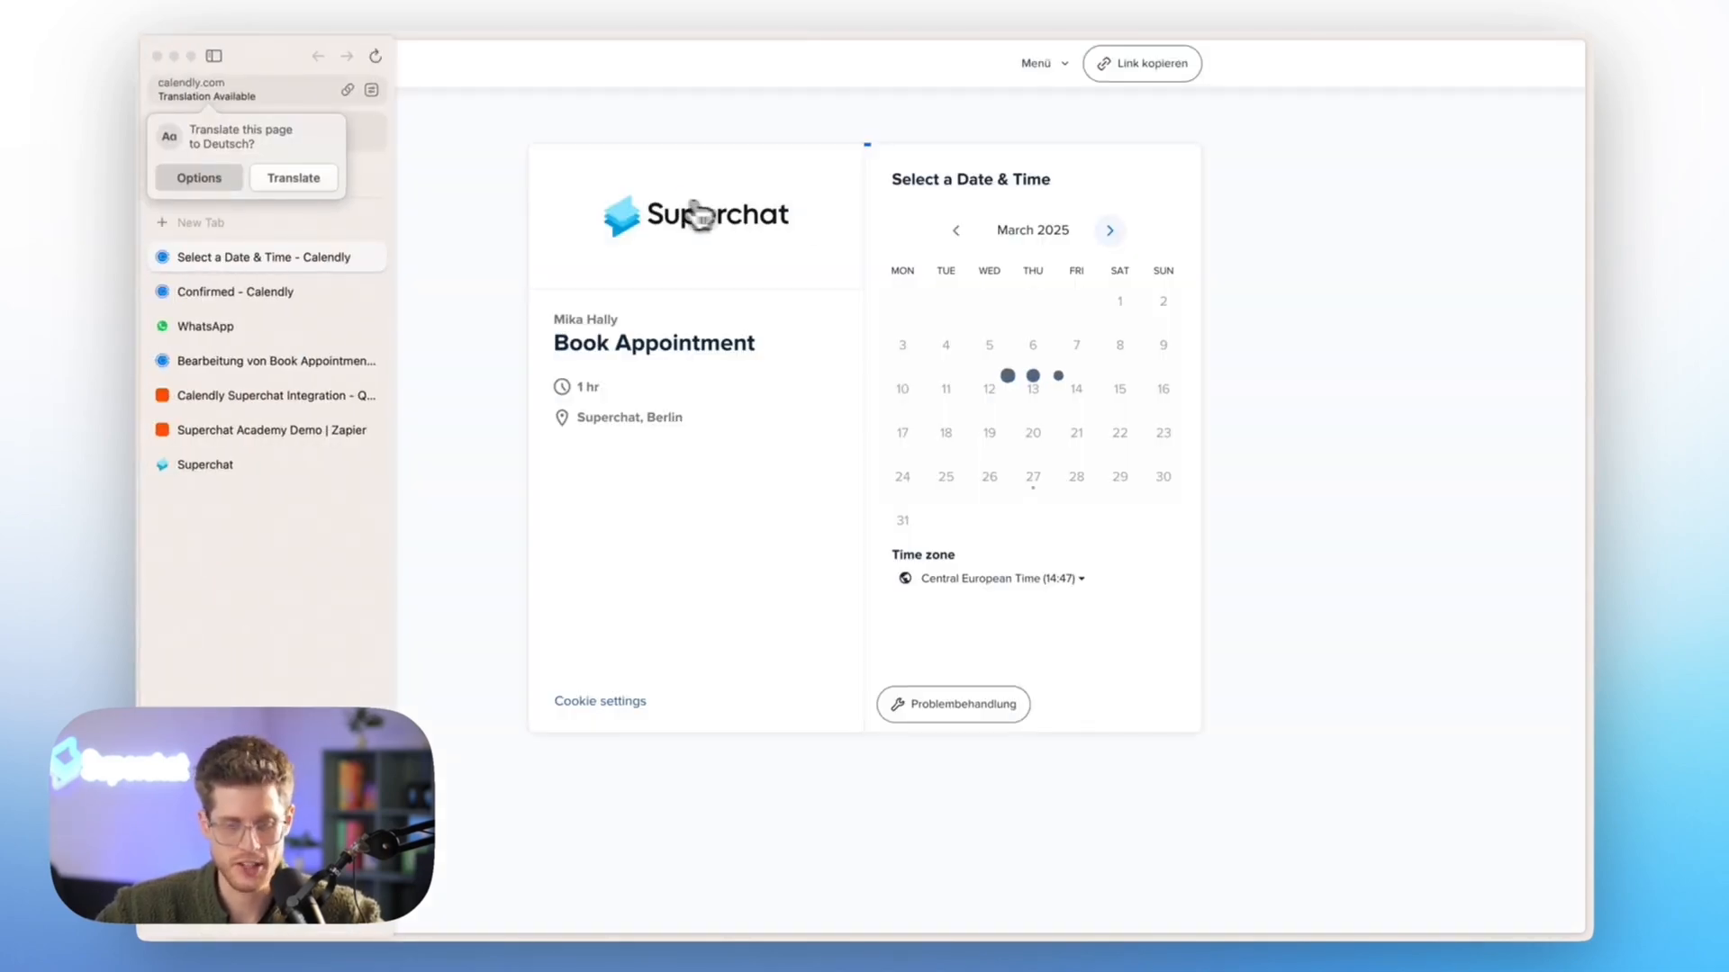
Choose Friday, April 11, 2025 at 15:00 as the appointment slot and continue to the booking details
left_click(1110, 231)
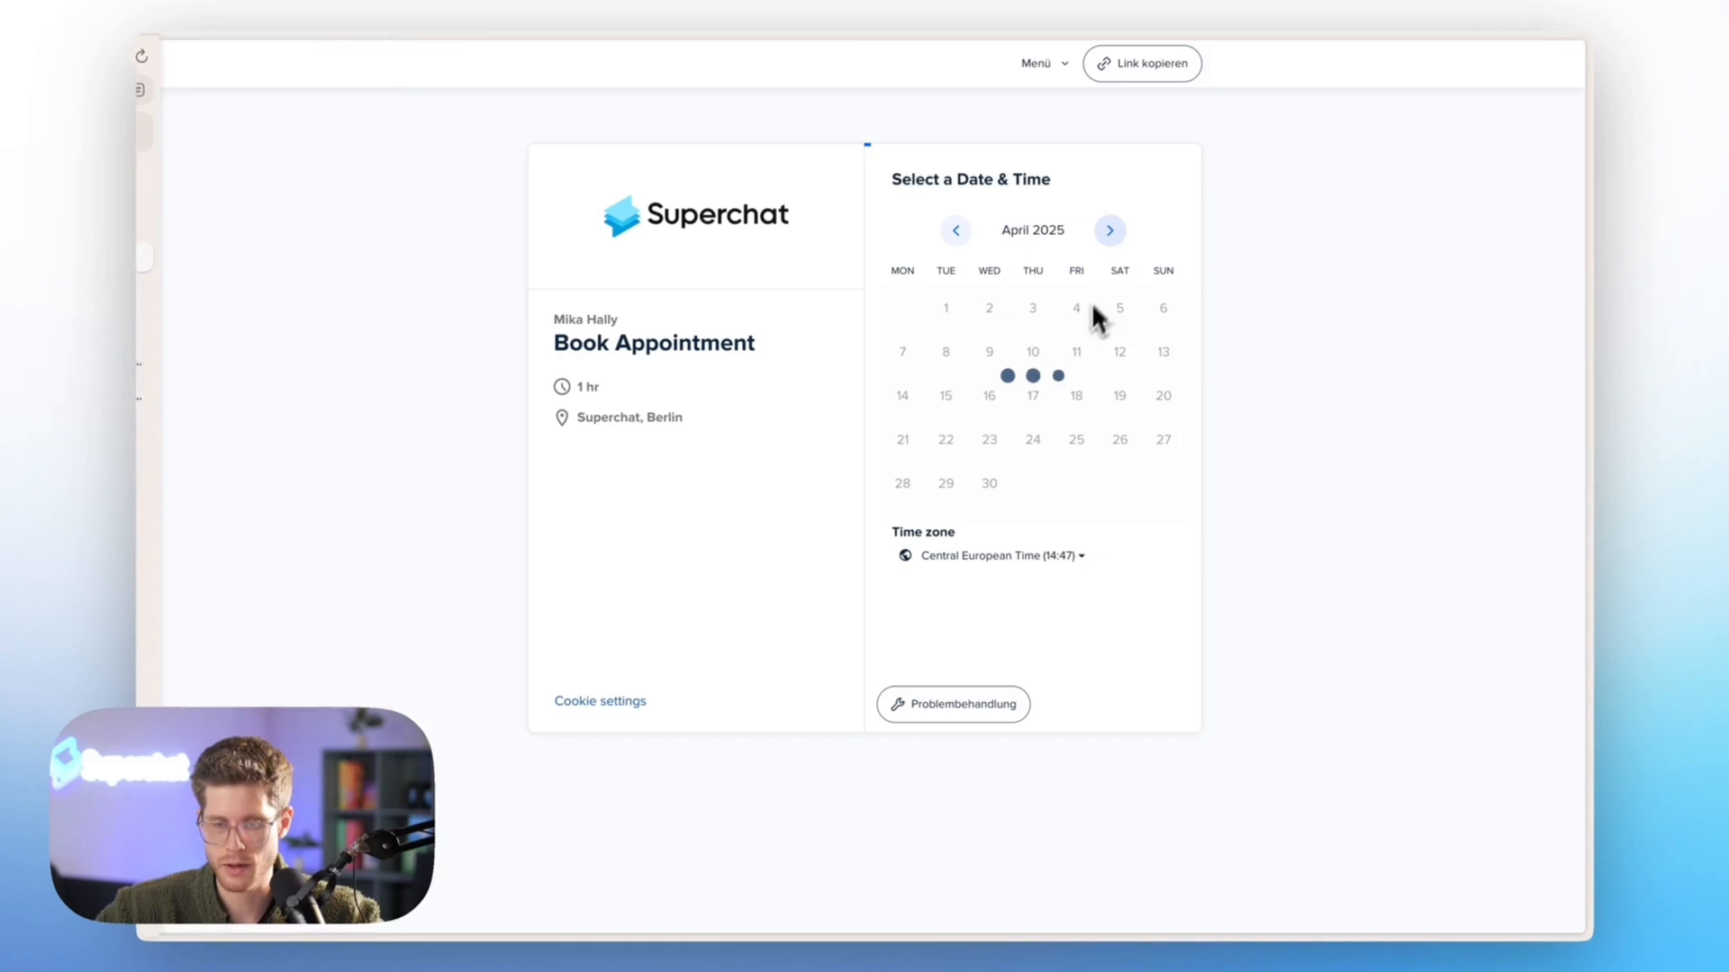
left_click(1076, 355)
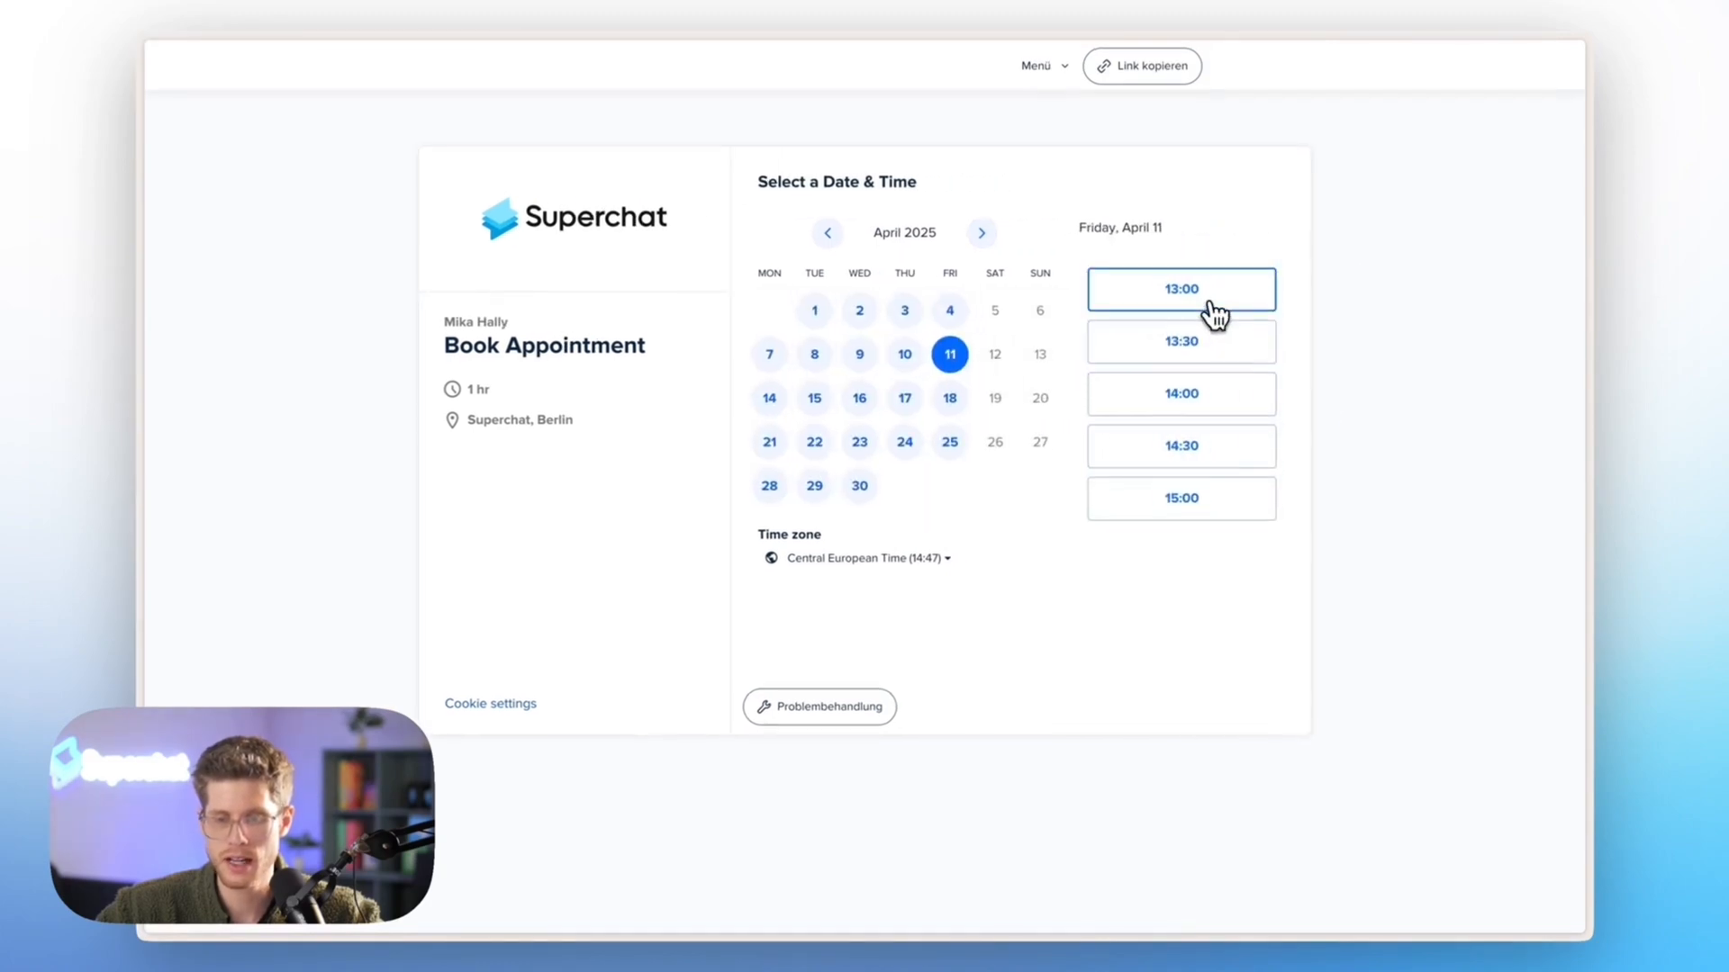
scroll(1215, 316, "down", 1)
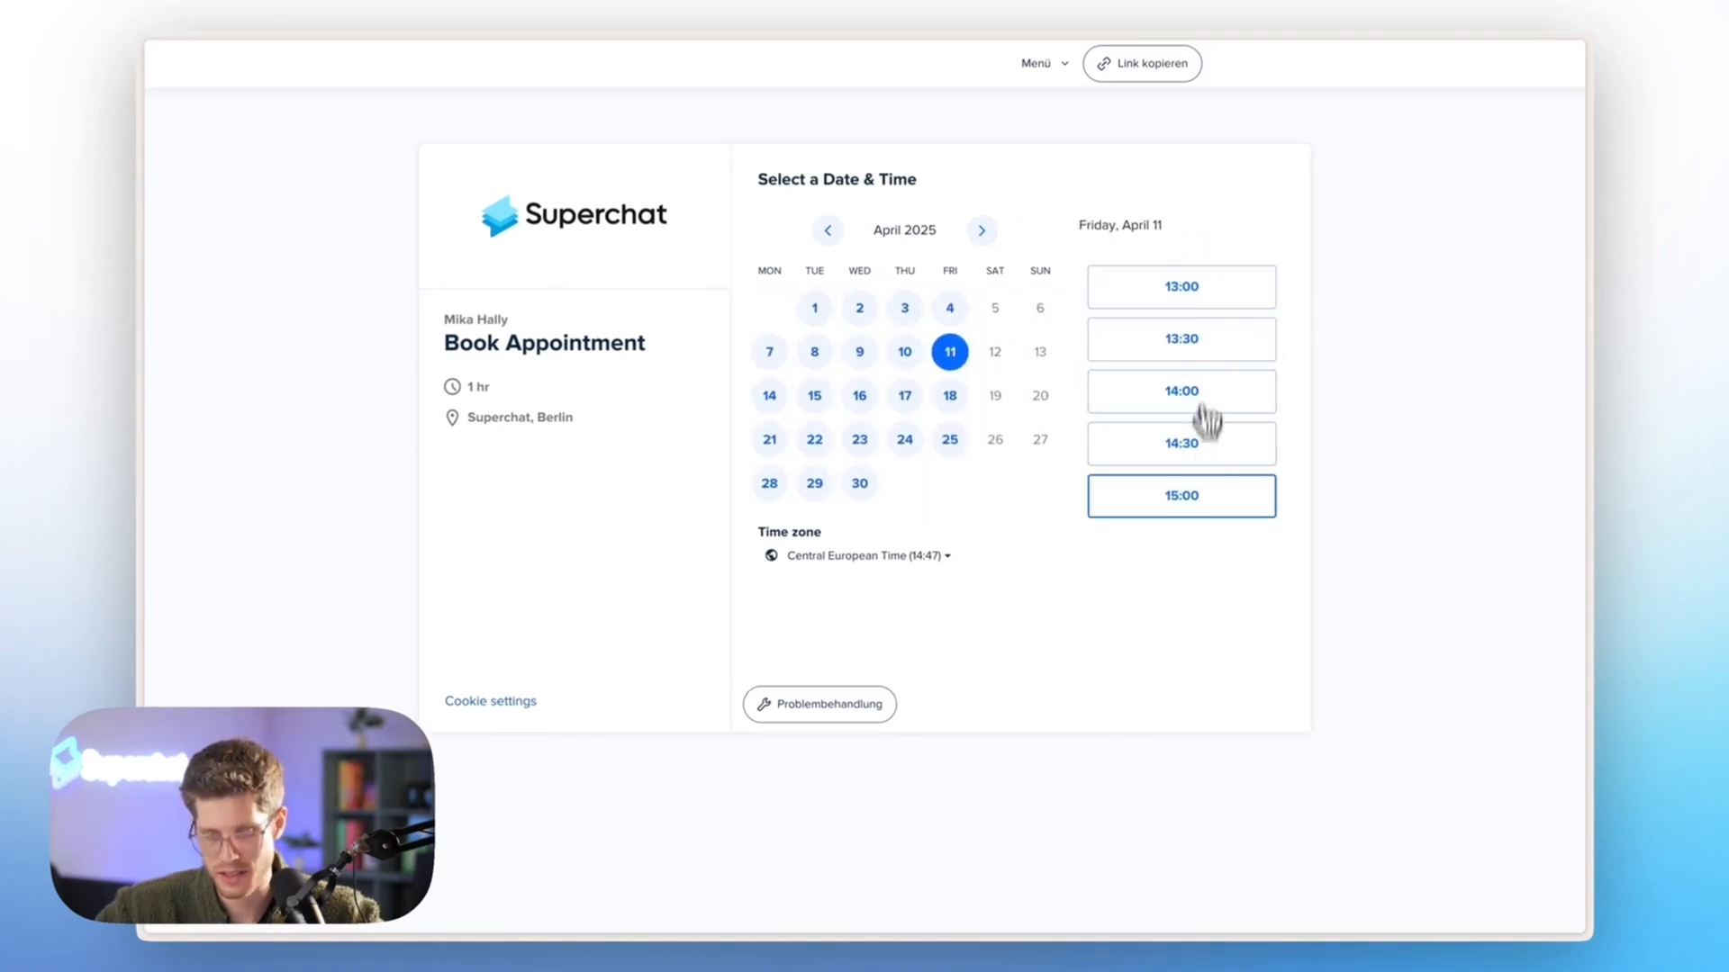
left_click(1203, 506)
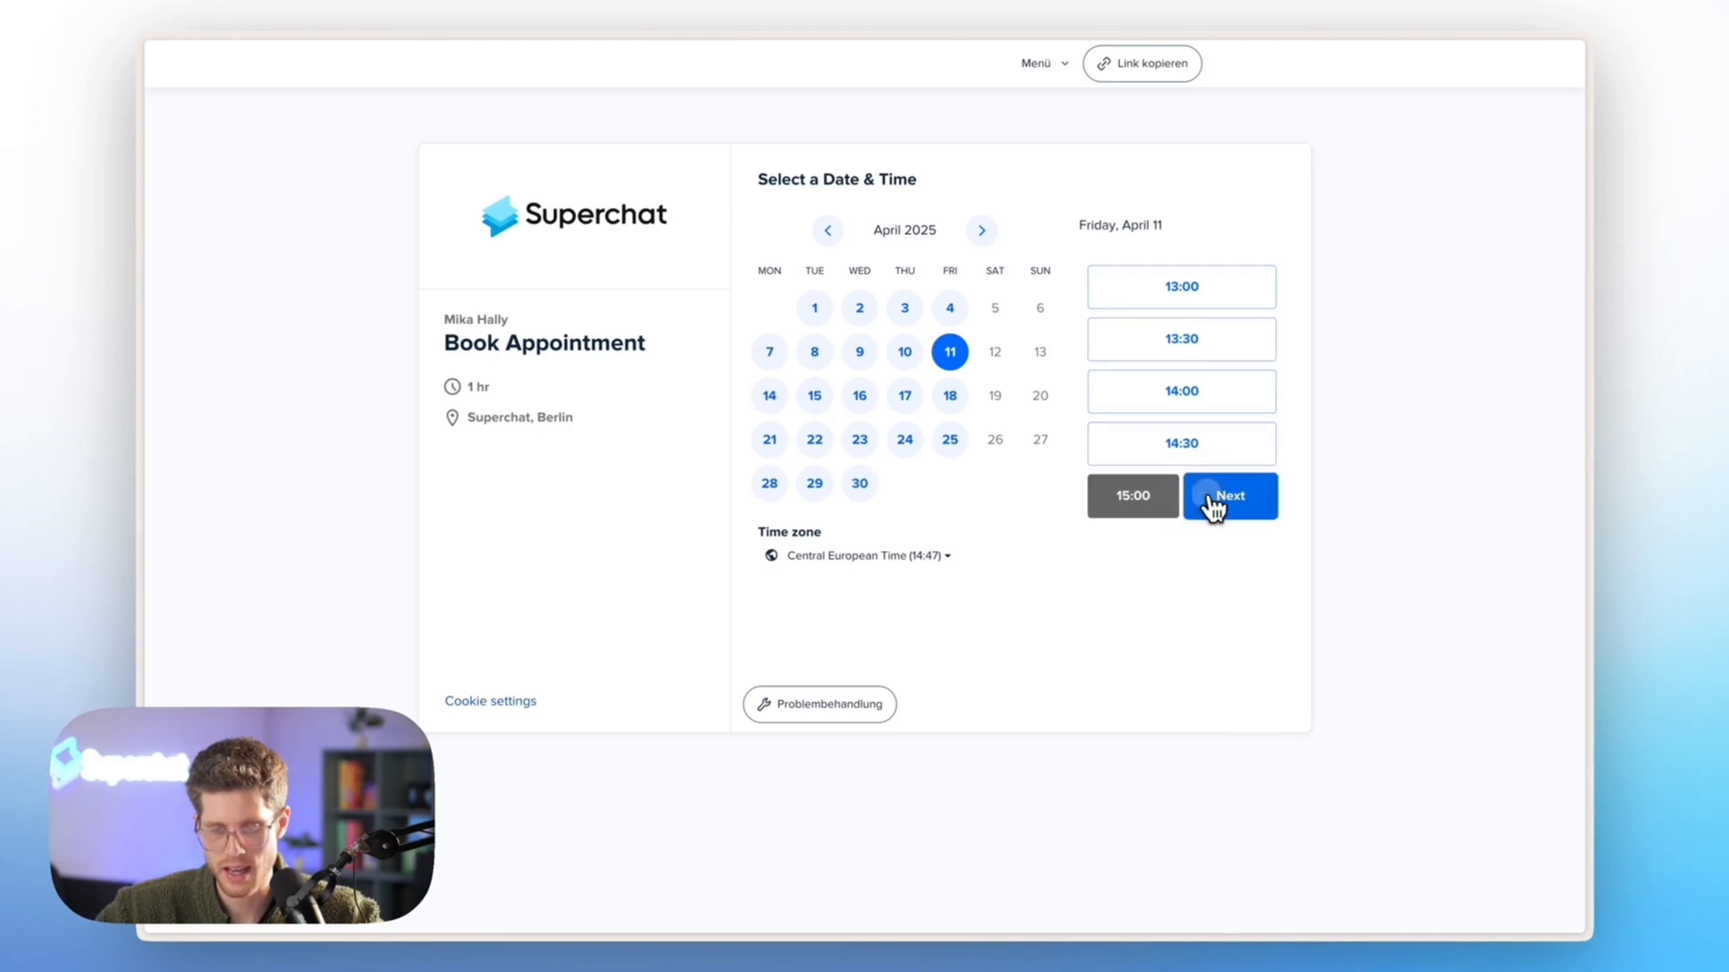
left_click(1219, 503)
Enter the invitee's first and last name for the 15:00 appointment
left_click(862, 252)
left_click(852, 270)
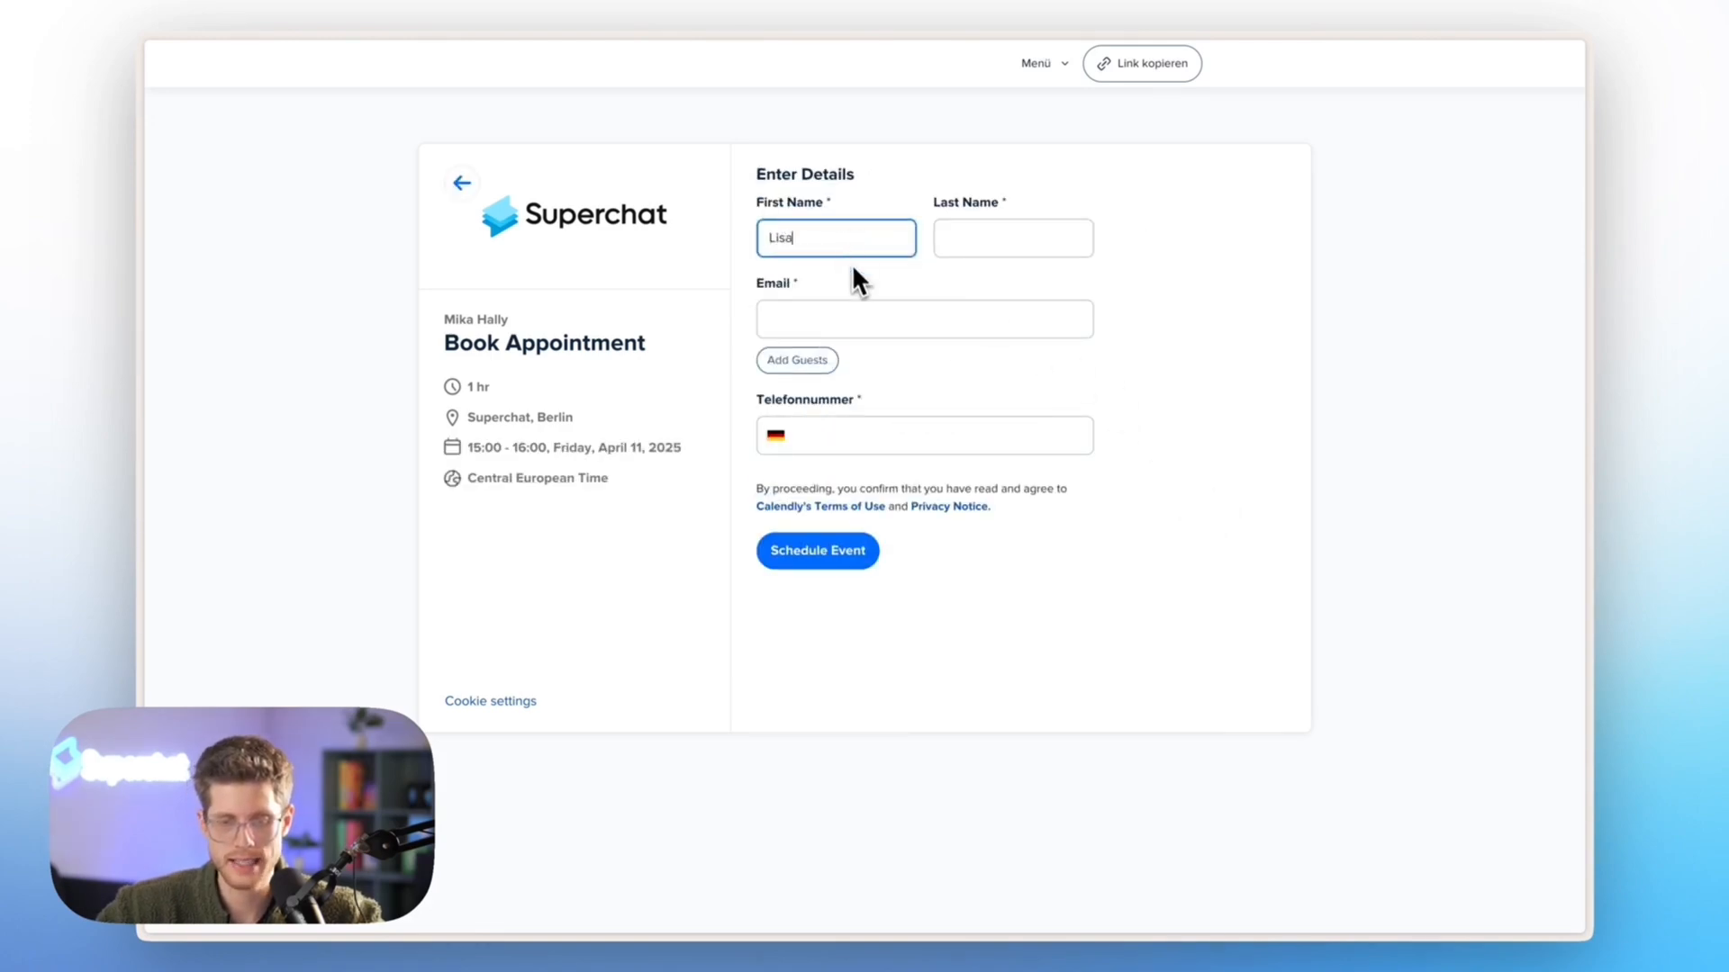
left_click(949, 240)
left_click(1003, 278)
Enter the invitee's e-mail address and phone number and schedule the 15:00 appointment
left_click(931, 316)
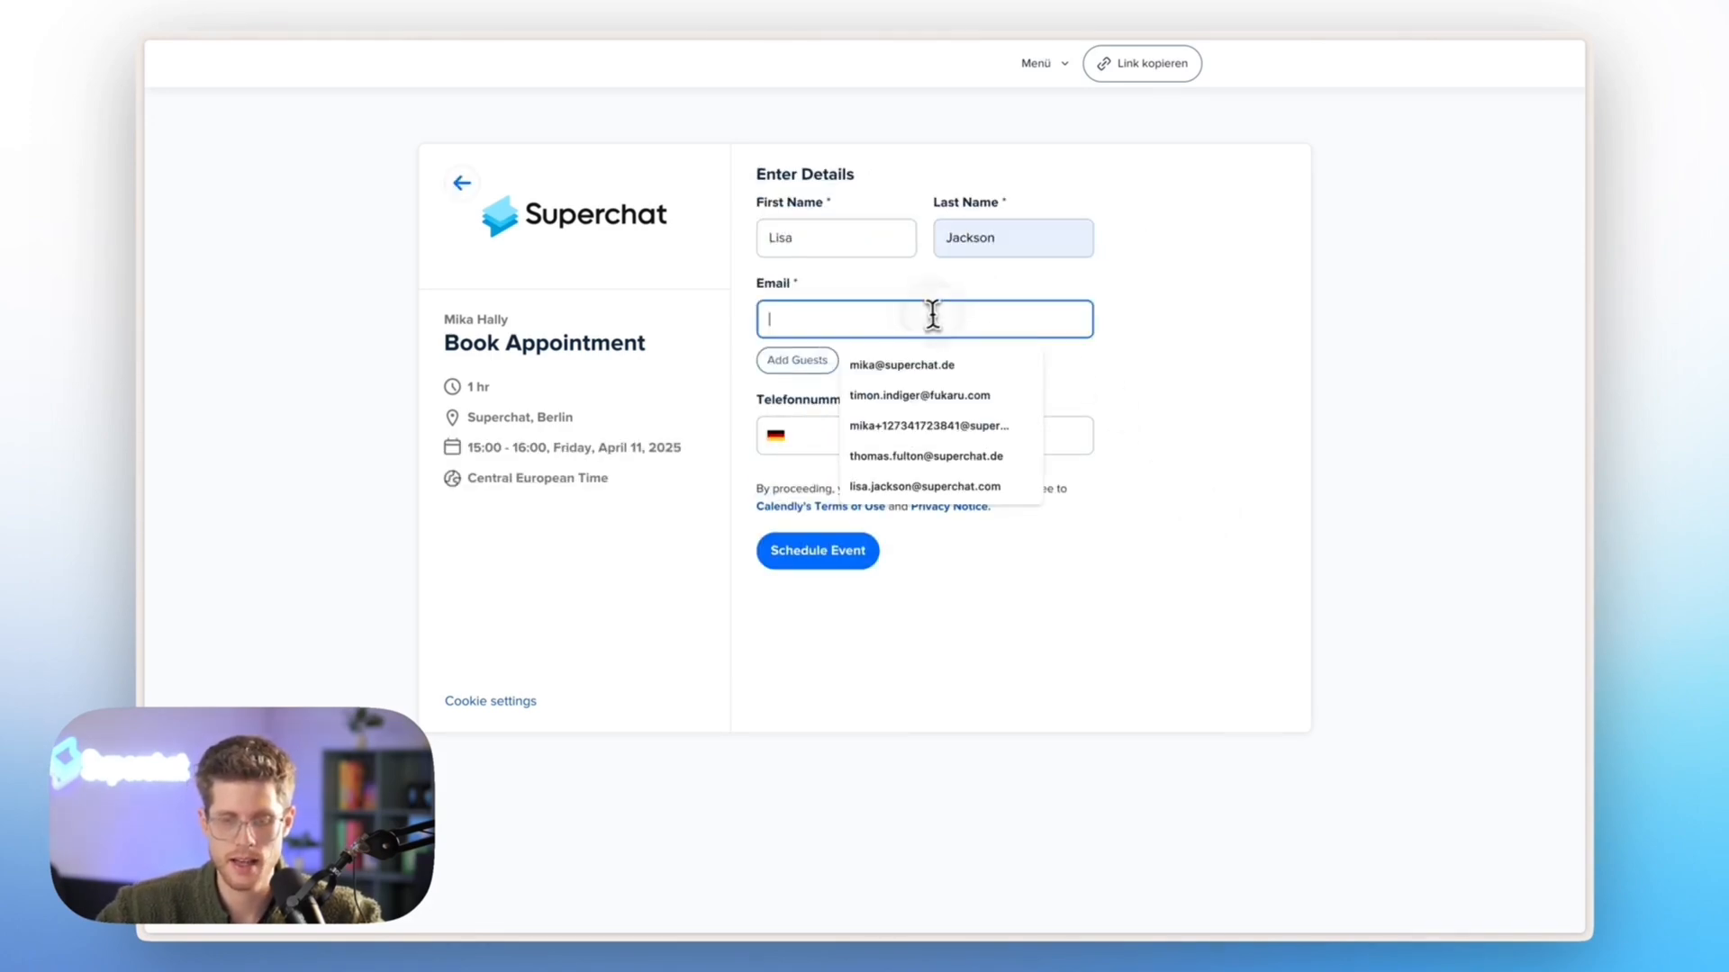
type("lia")
left_click(925, 359)
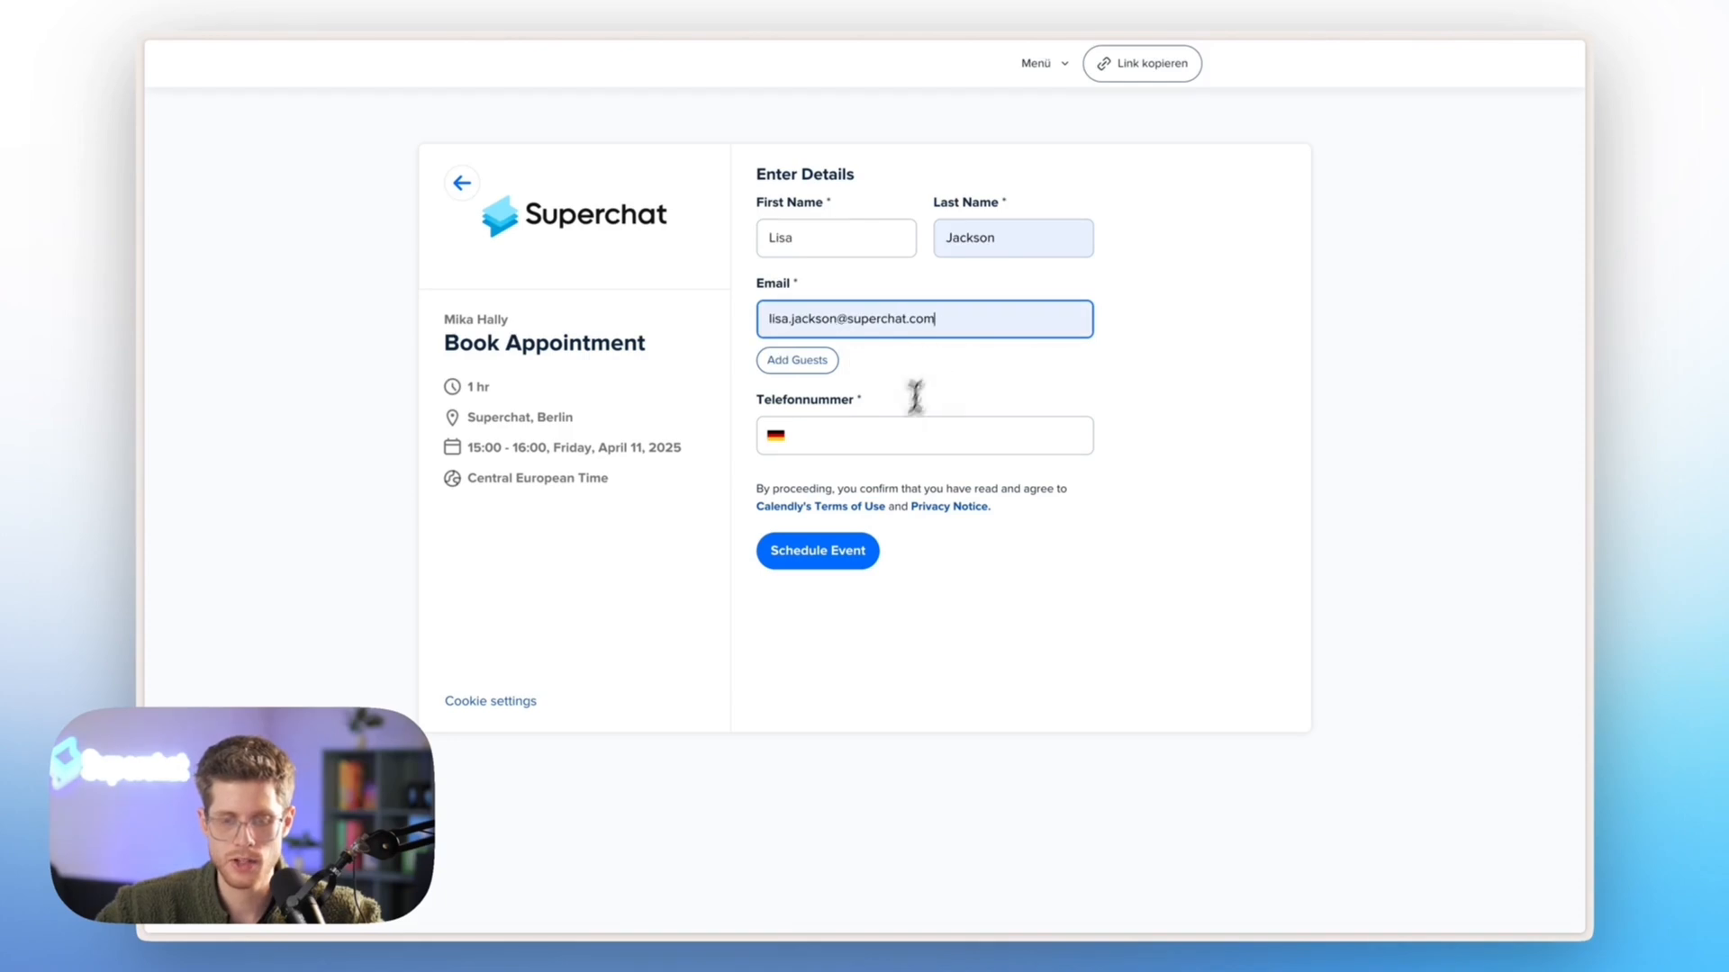
left_click(911, 435)
left_click(888, 479)
left_click(832, 562)
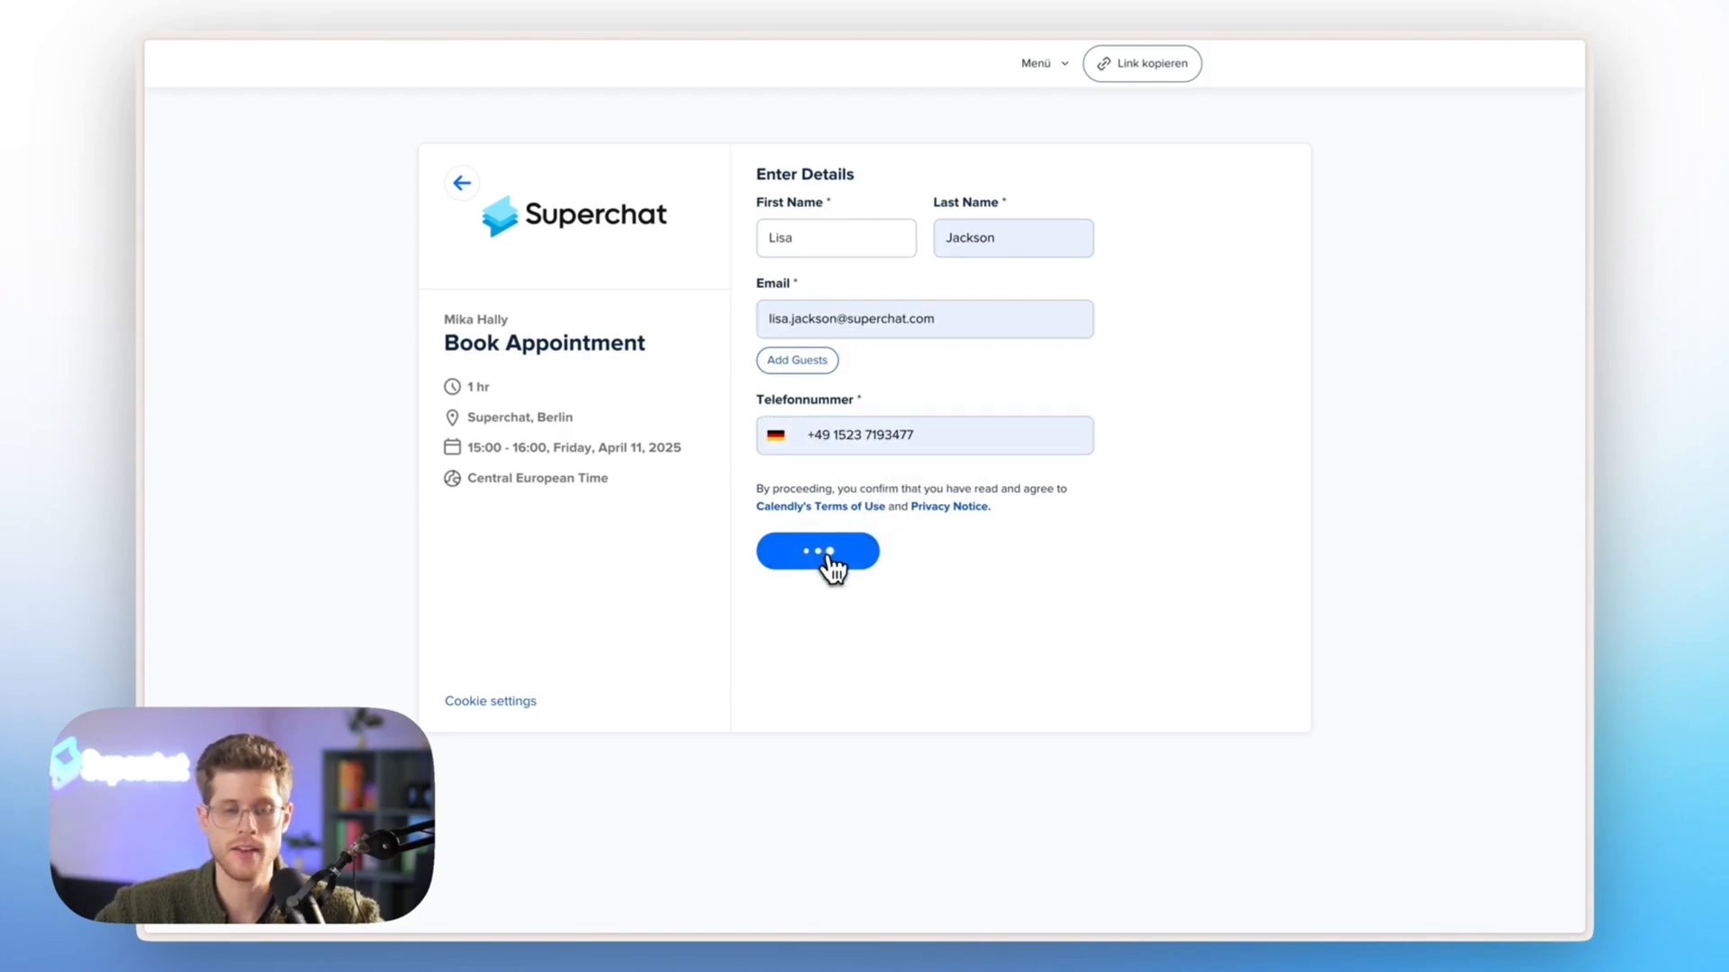
Switch to the Superchat inbox and check the appointment date and time in the newest confirmation message
mouse_move(144, 563)
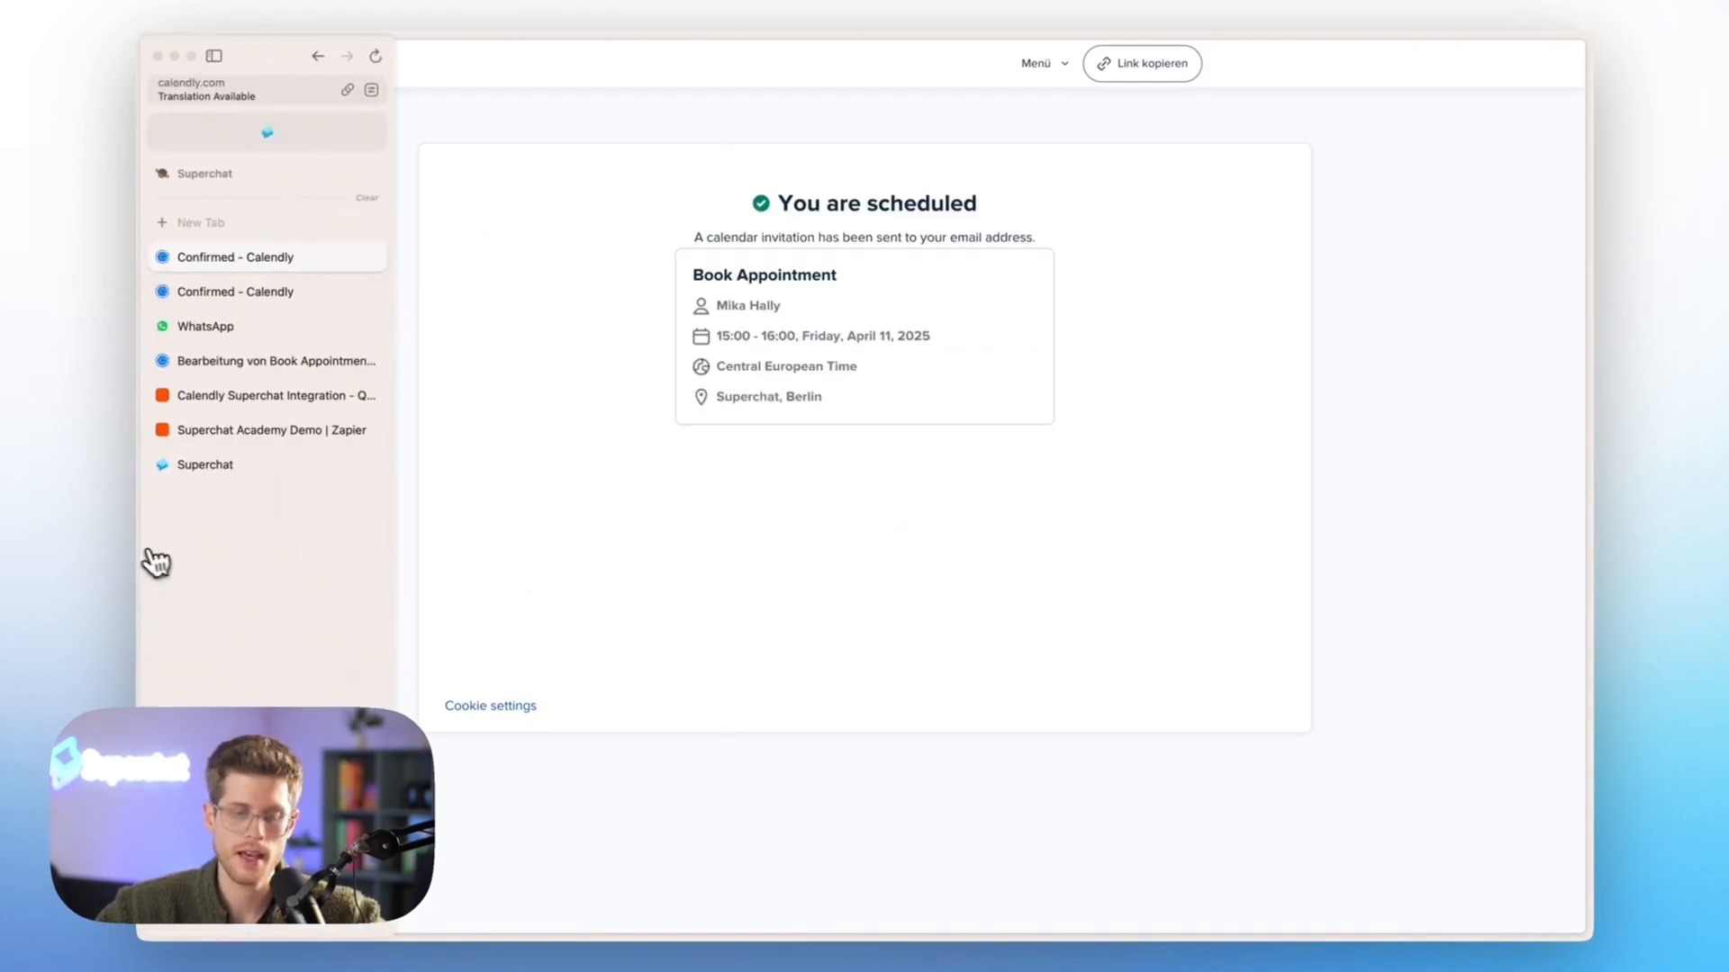
left_click(241, 463)
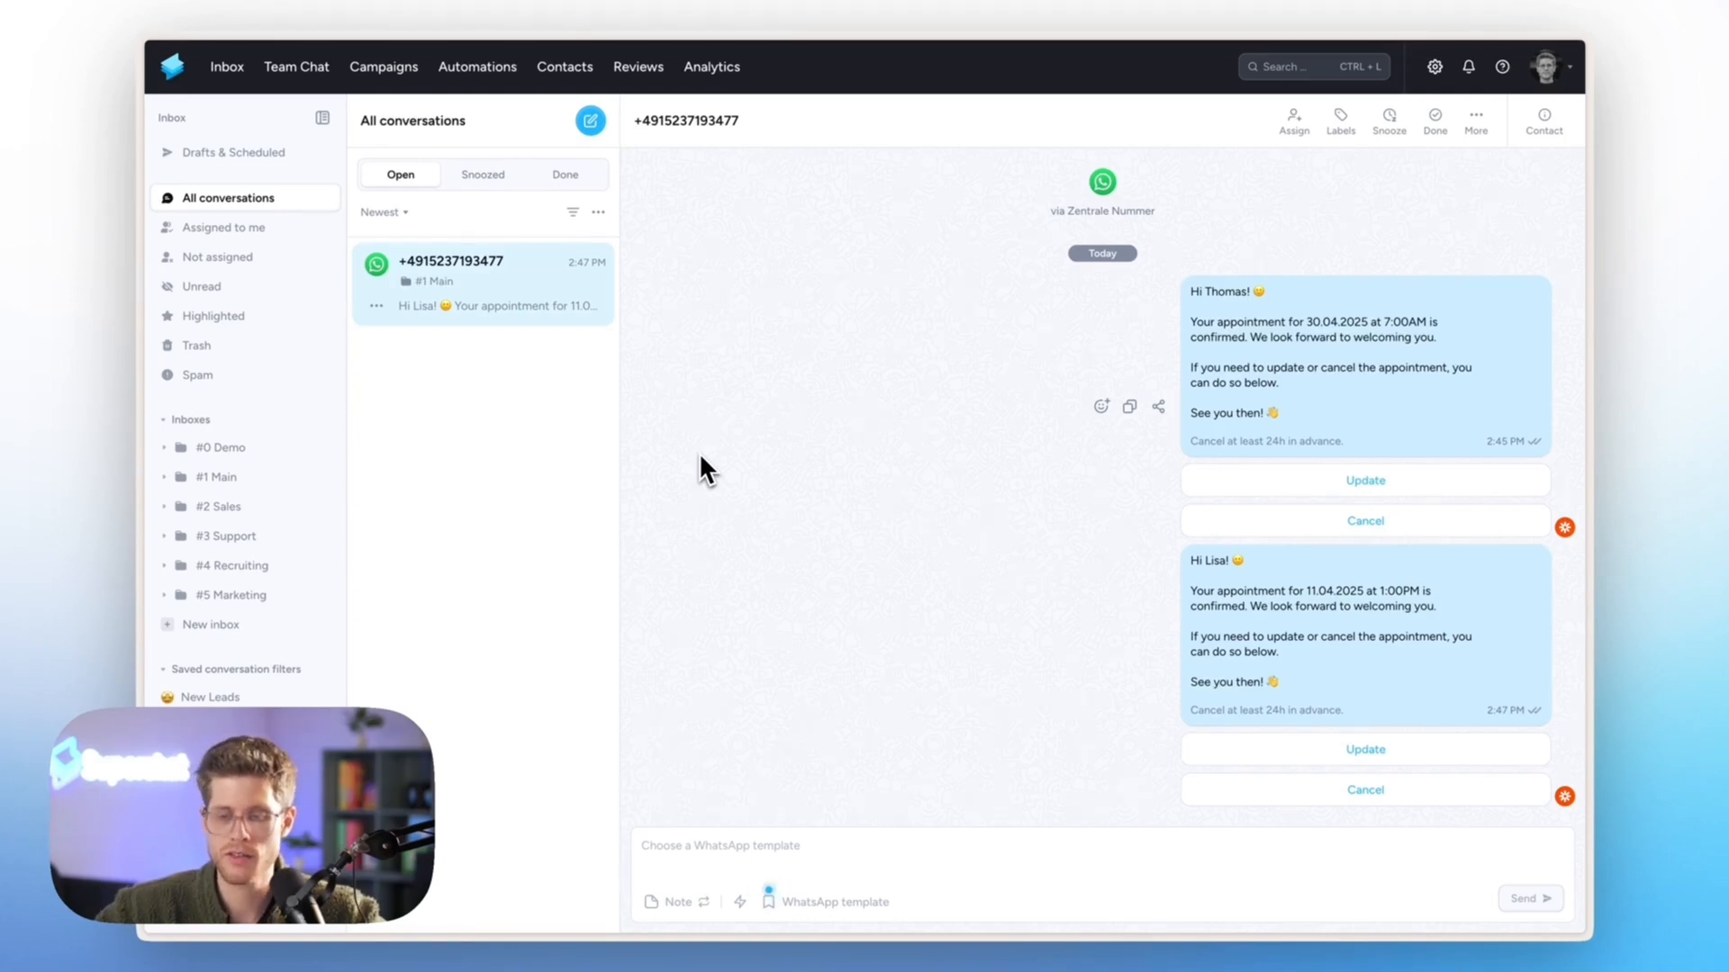
left_click_drag(1396, 596, 1419, 600)
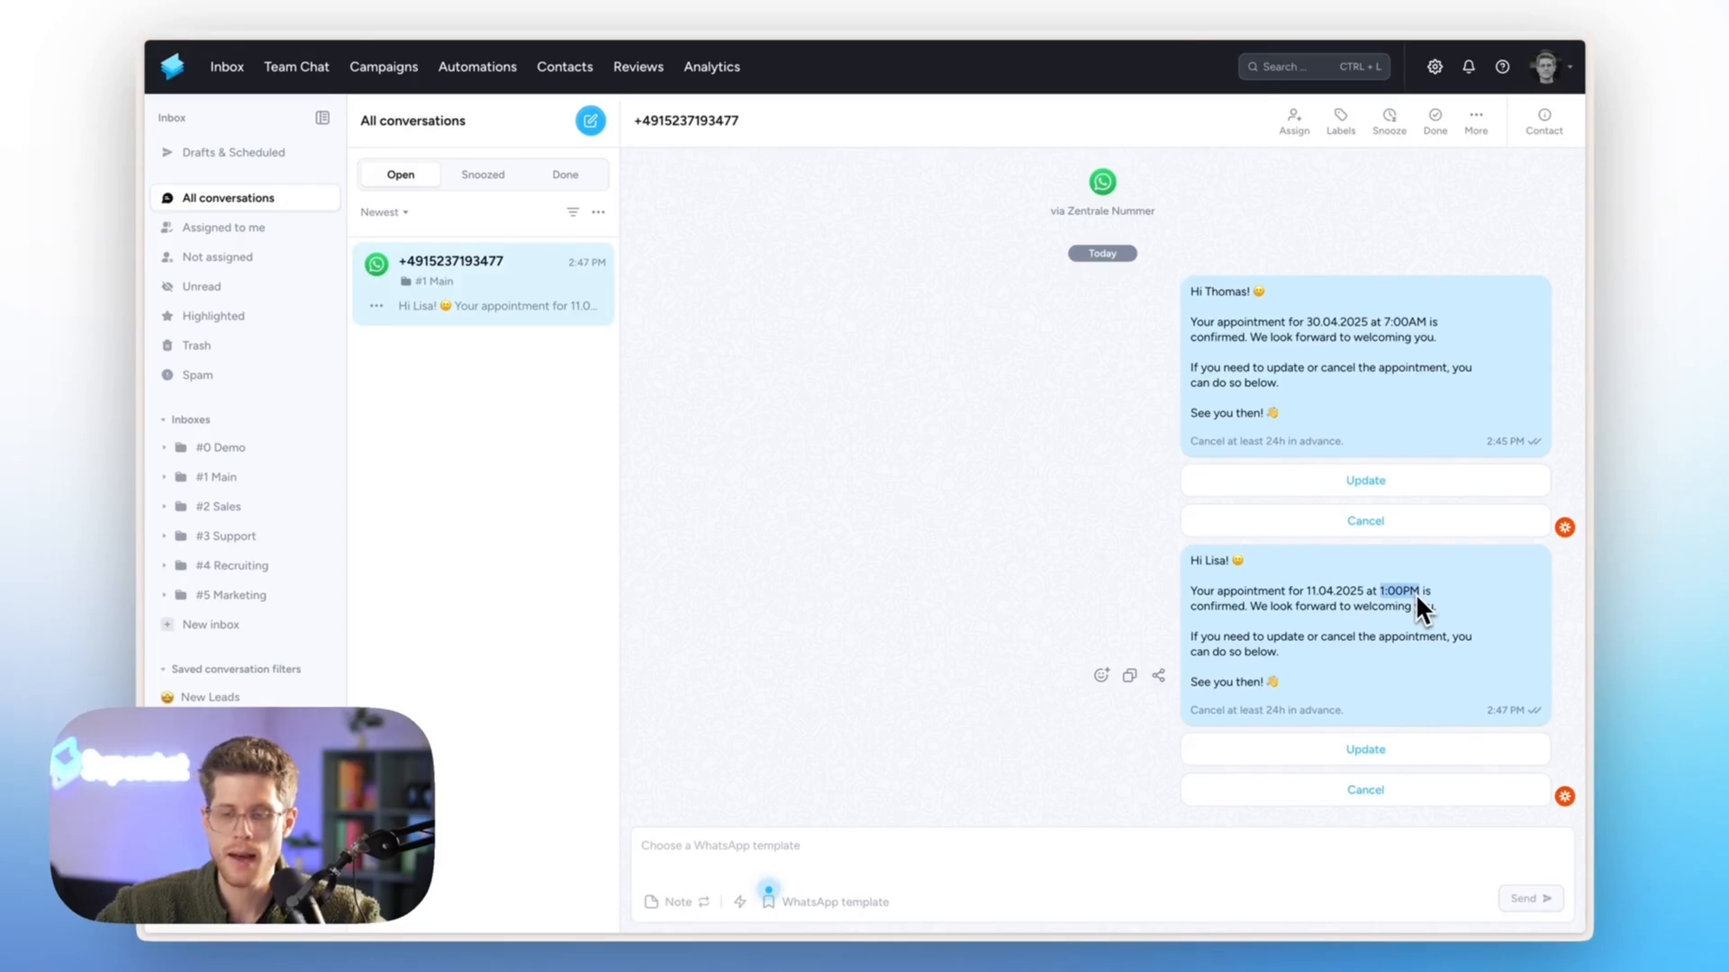
left_click(1273, 581)
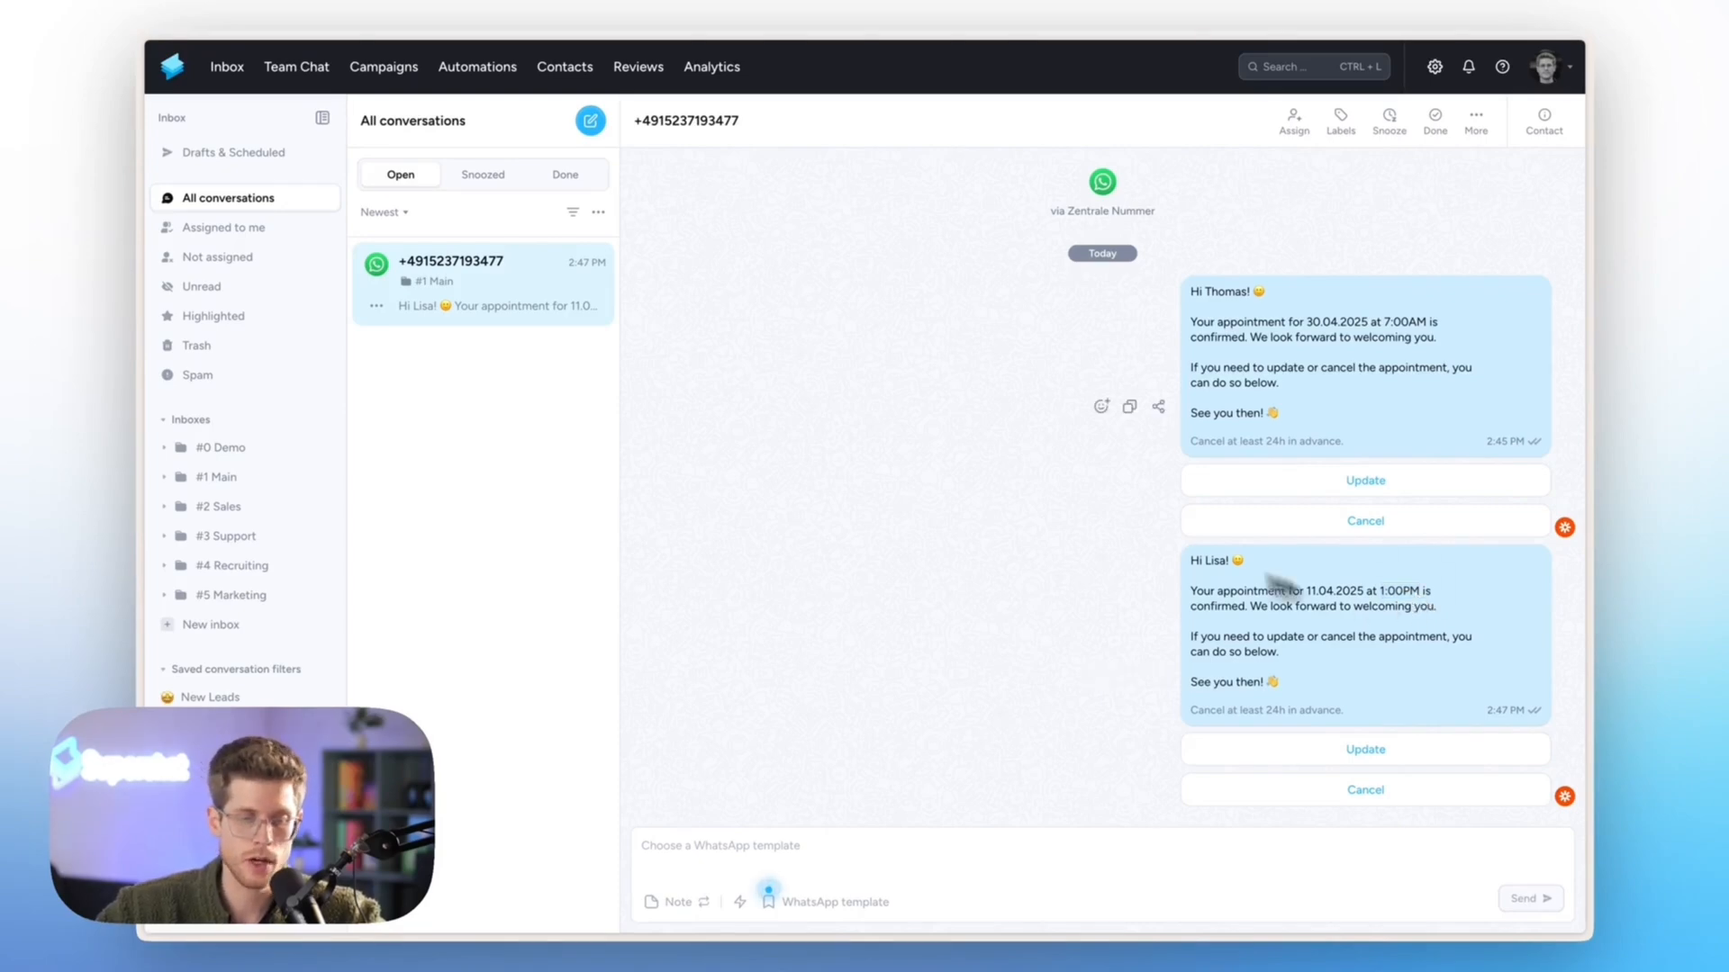
Return to the published Zap in Zapier and close the details of the Send WhatsApp Template step
mouse_move(189, 470)
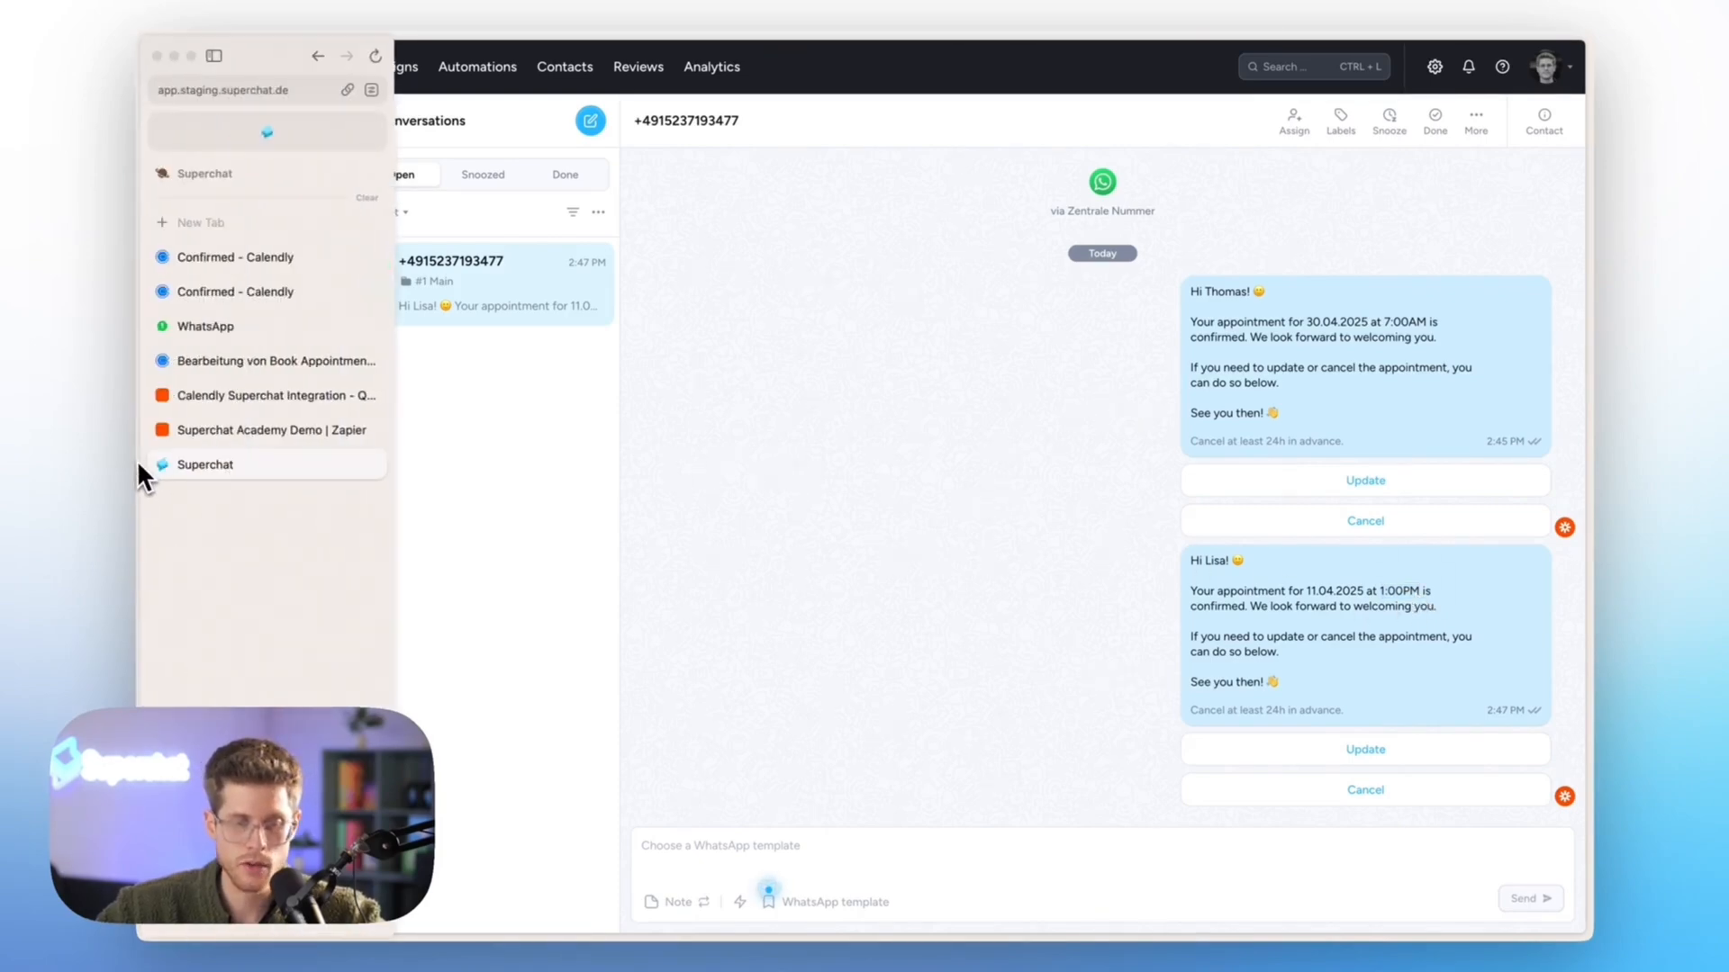
left_click(225, 429)
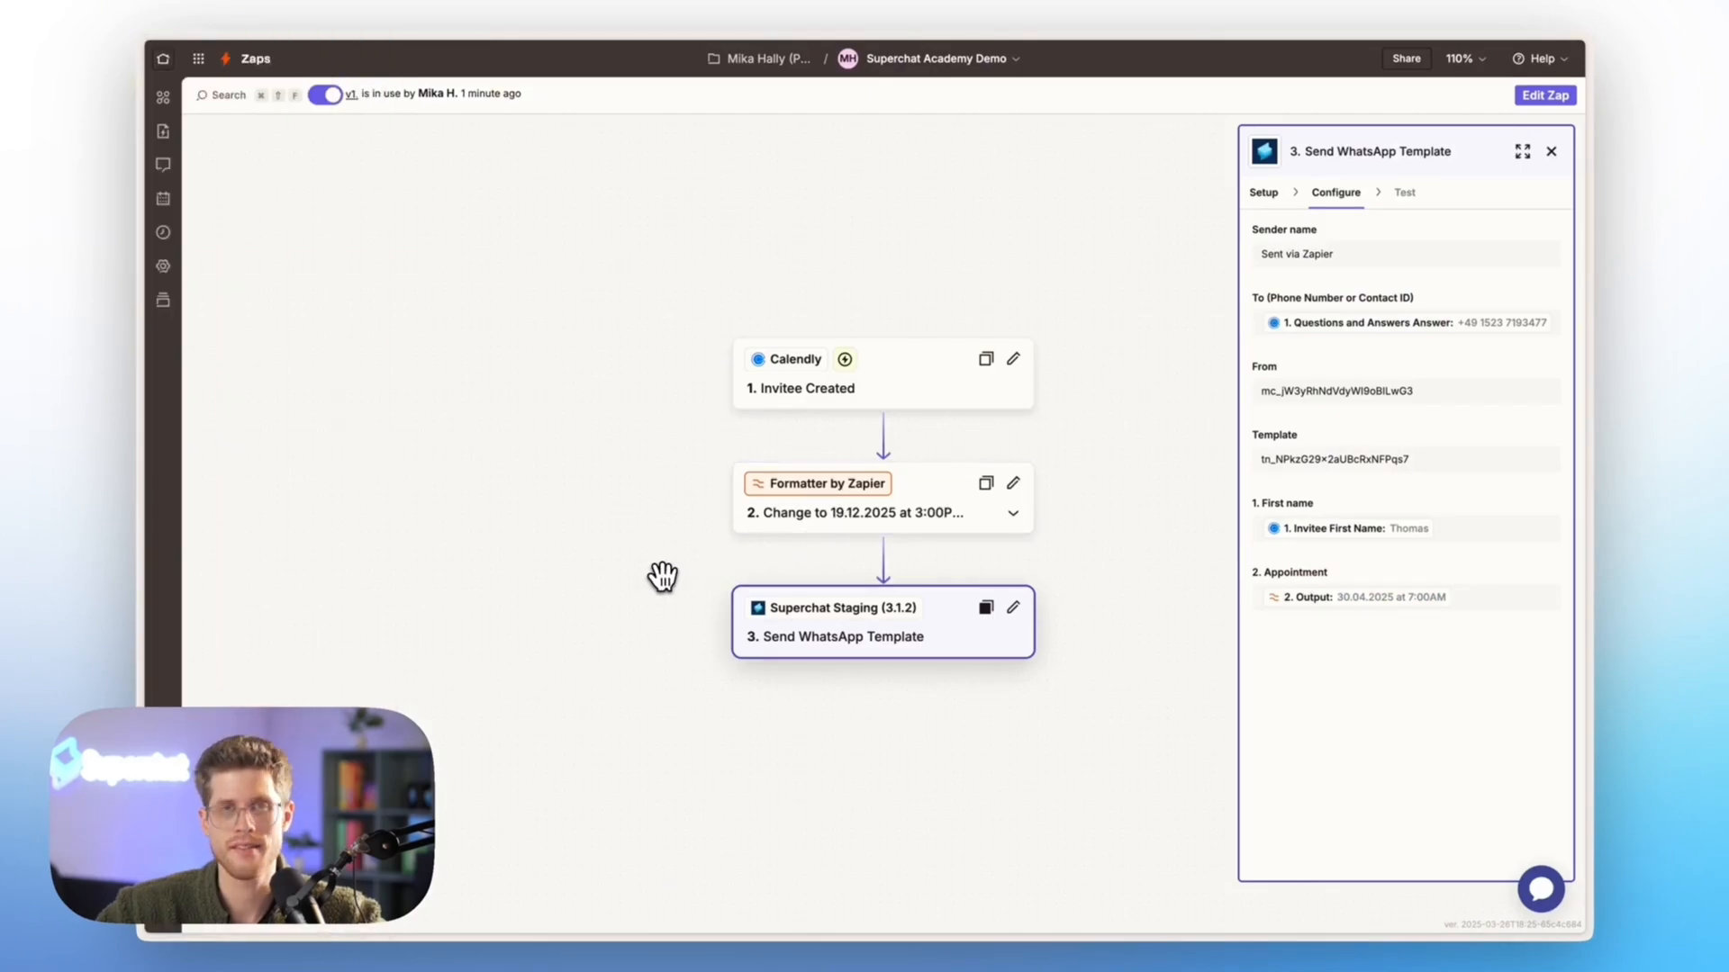
left_click(236, 463)
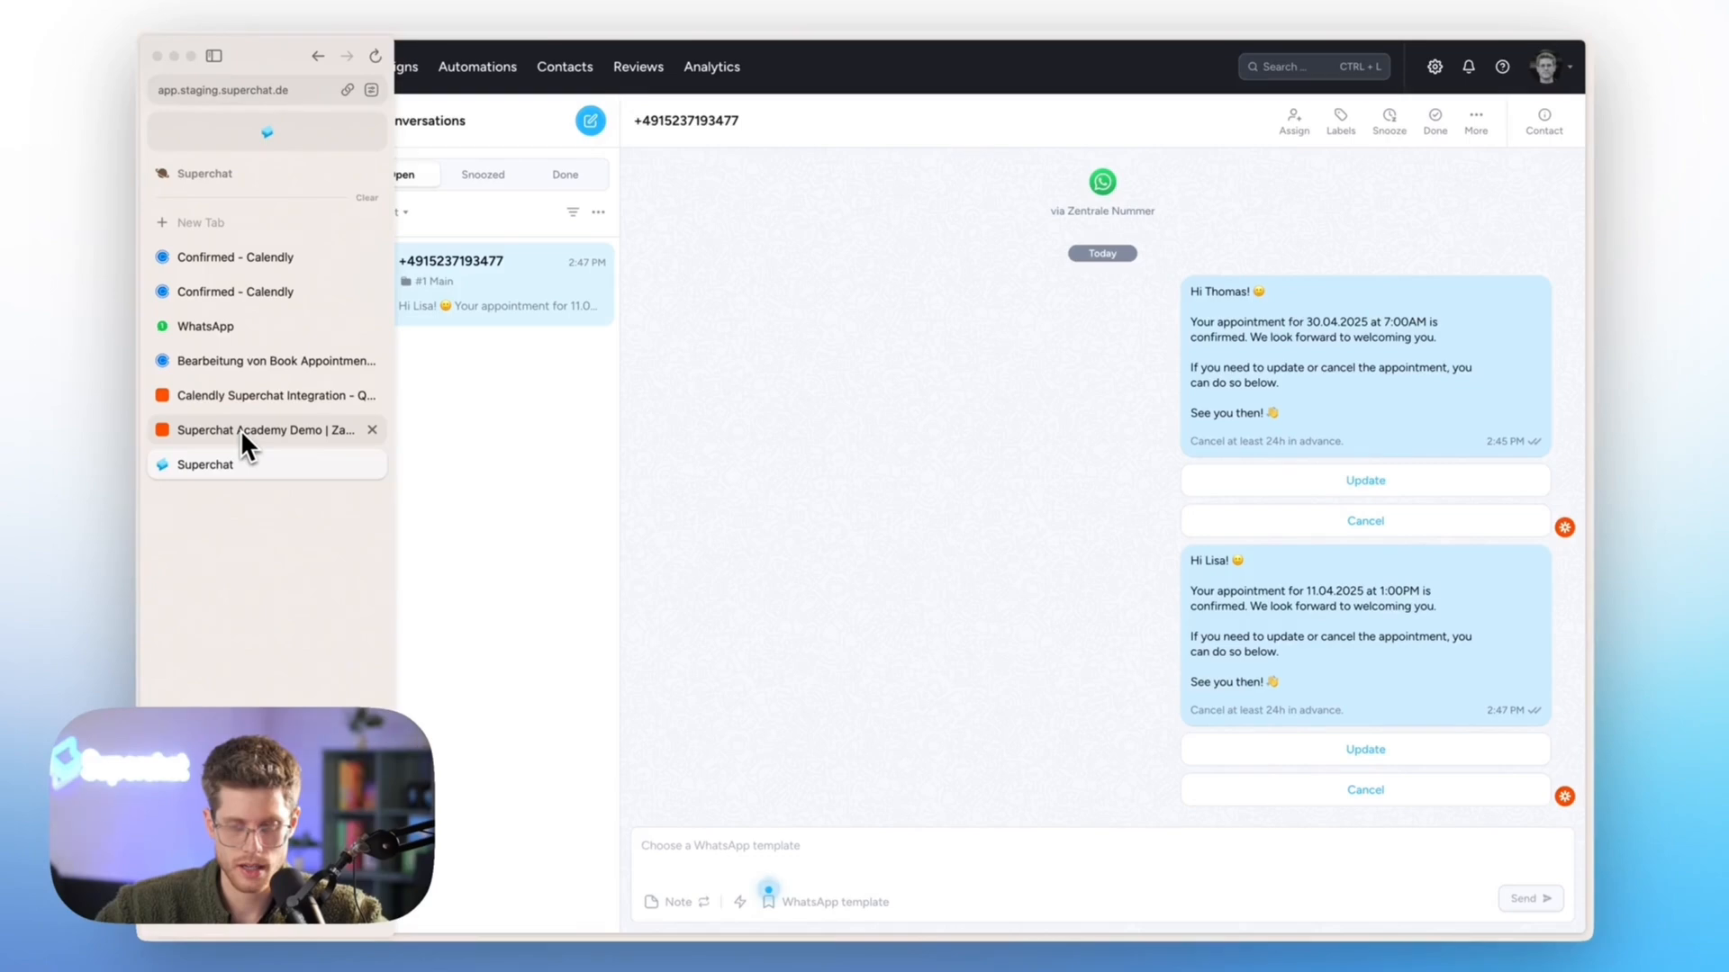
left_click(241, 429)
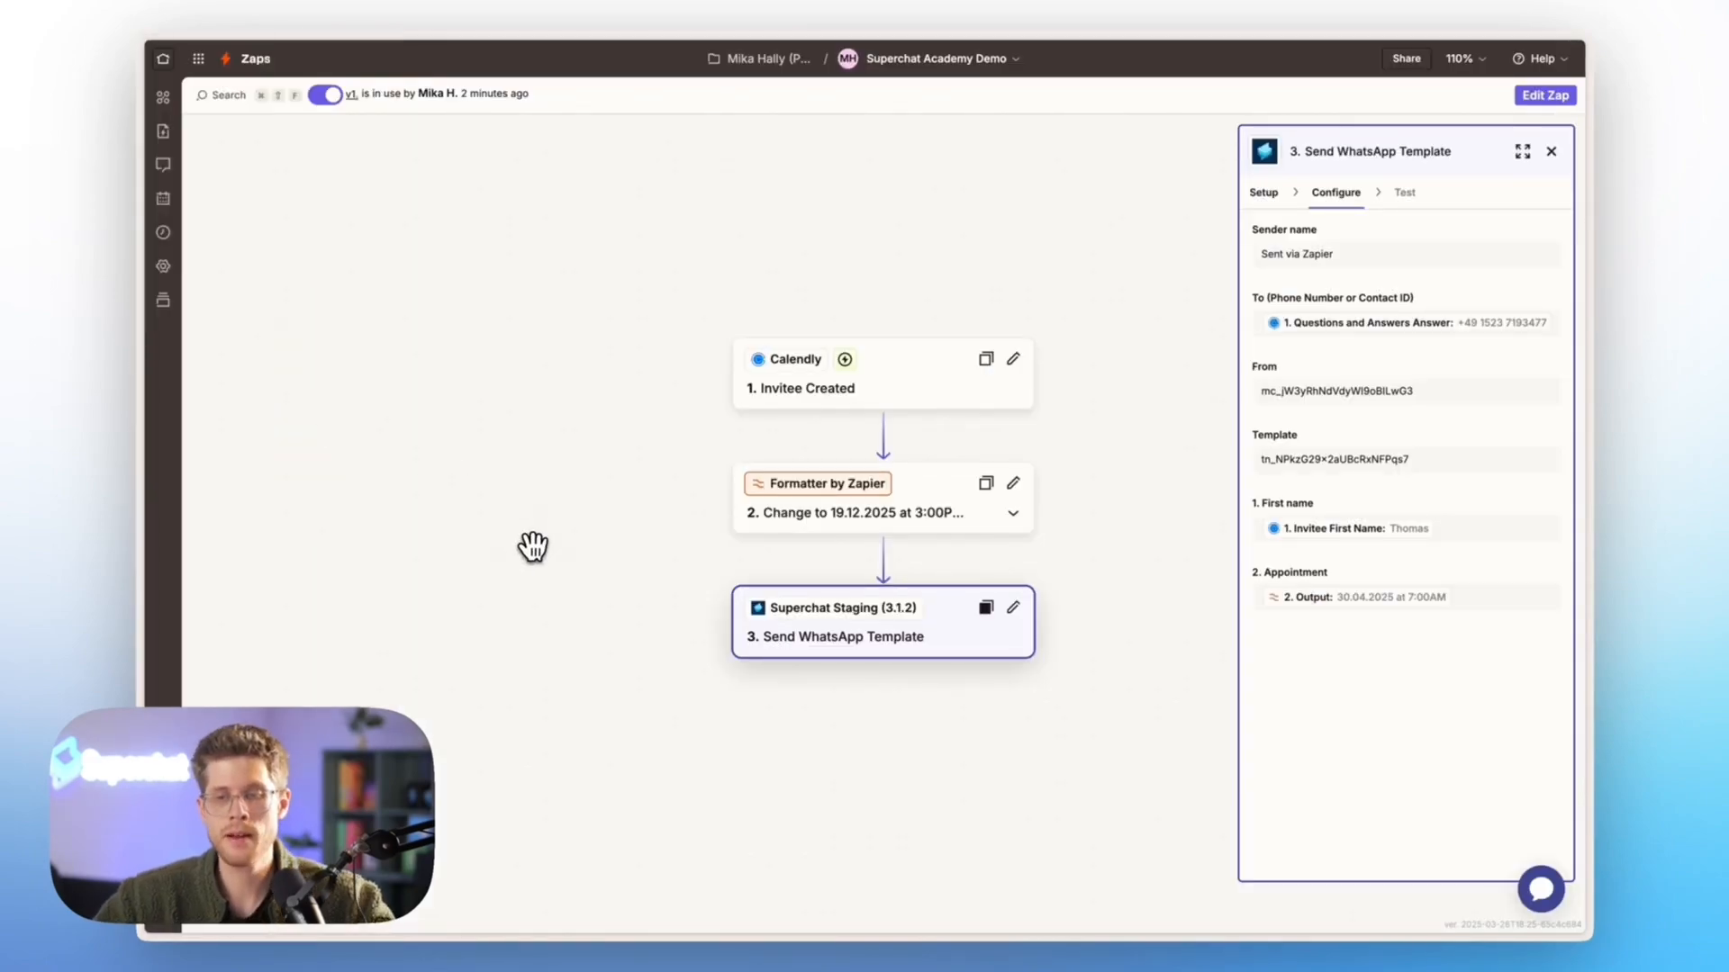
left_click(1550, 153)
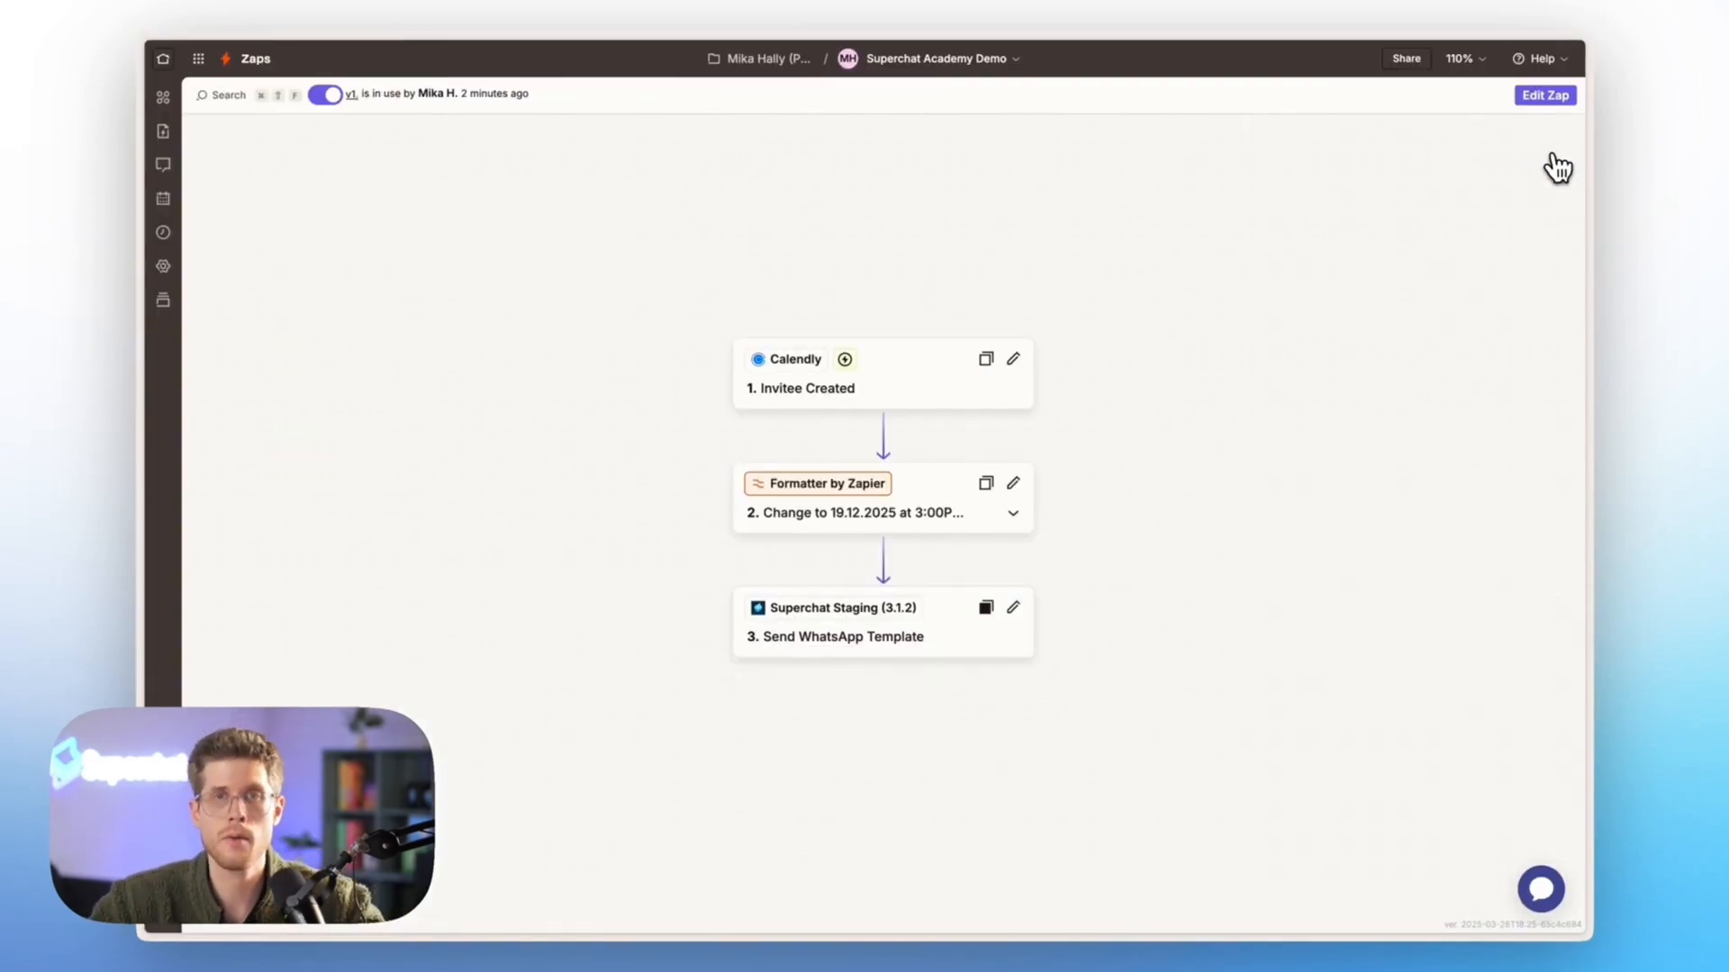